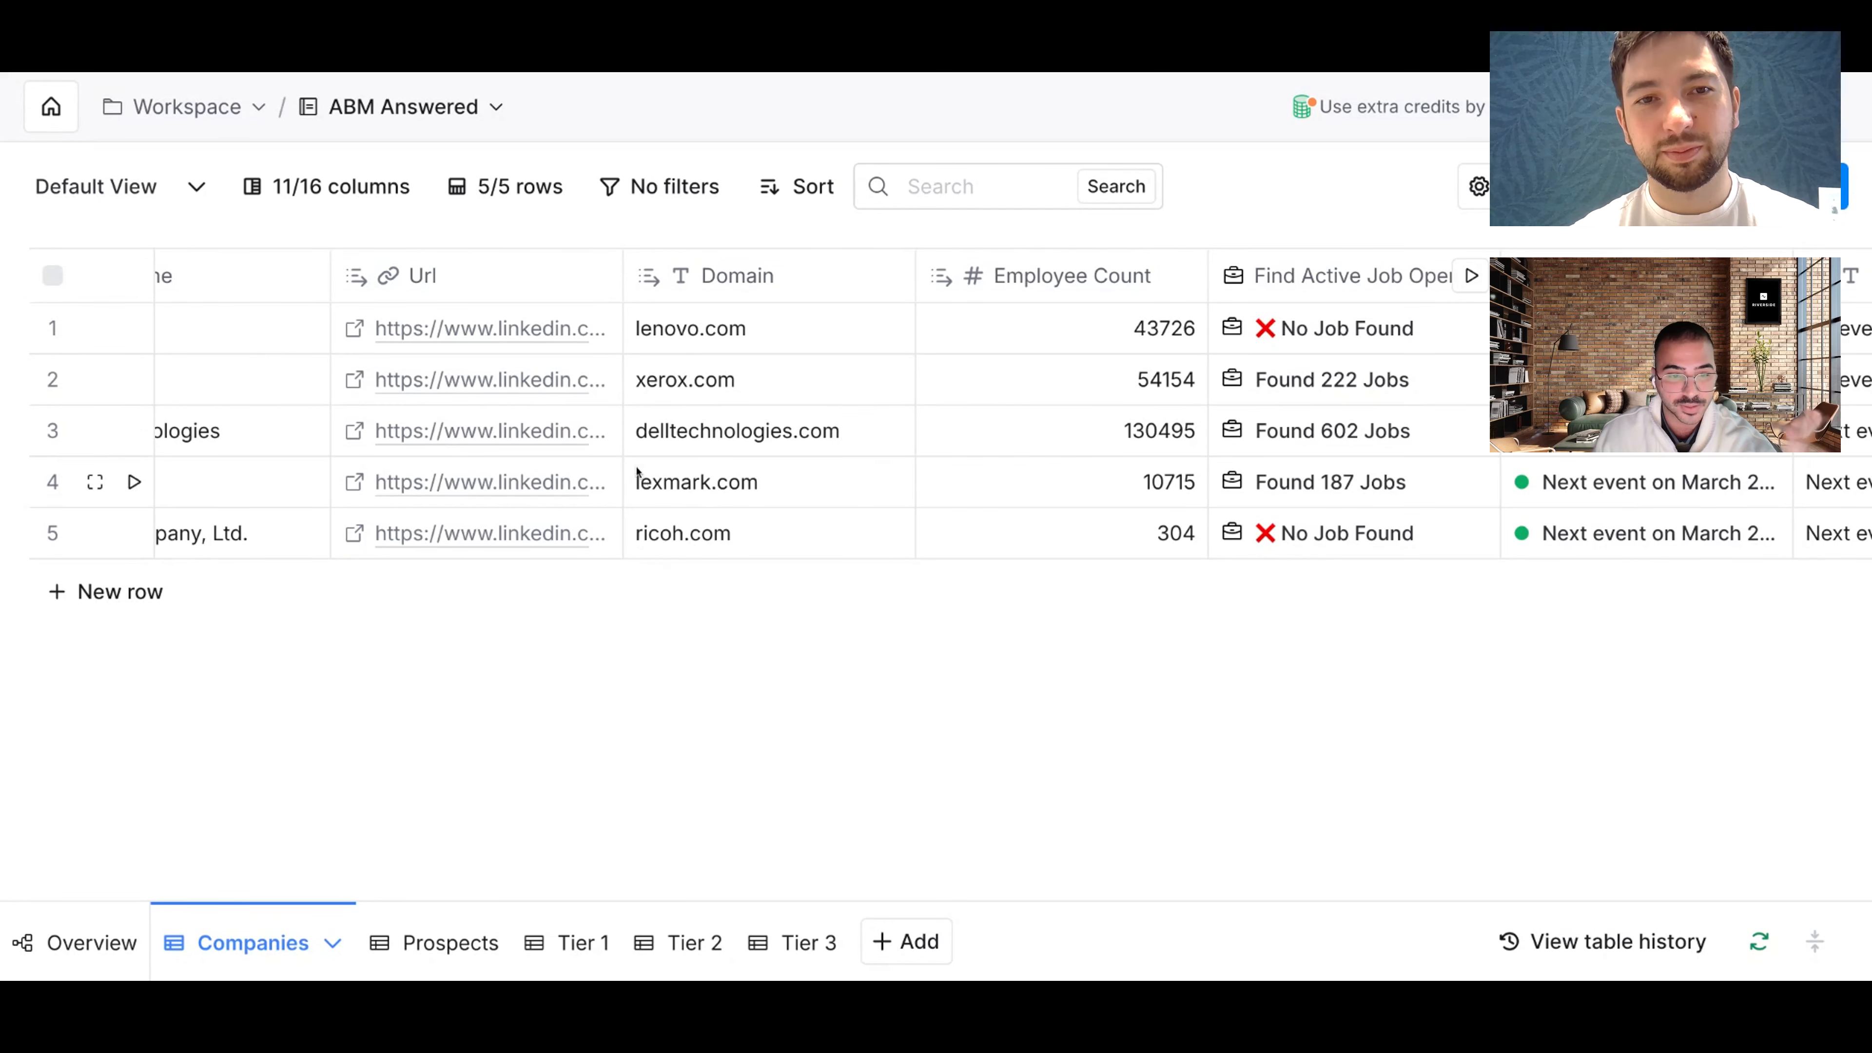
# Step: Open the Prospects table of 341 contacts and scroll to its Tier 1–3 formula column
pyautogui.hscroll(-10, 637, 476)
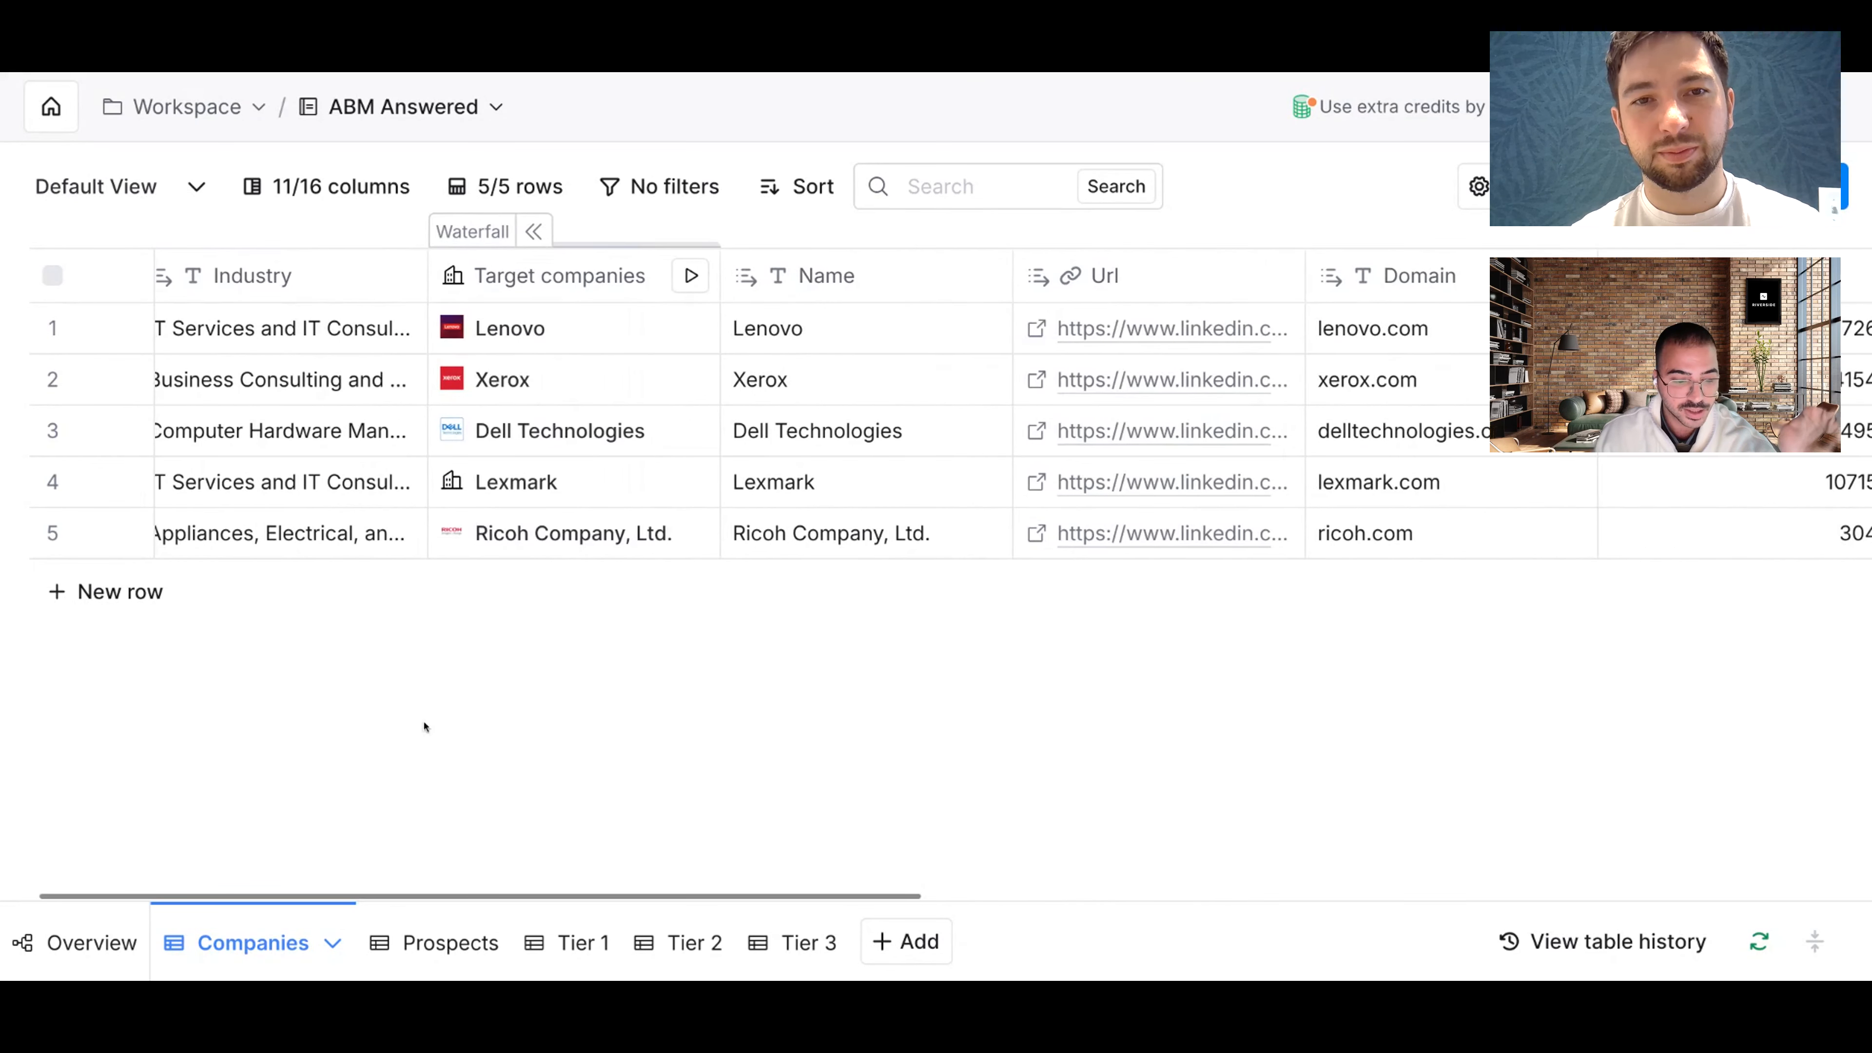
pyautogui.click(424, 942)
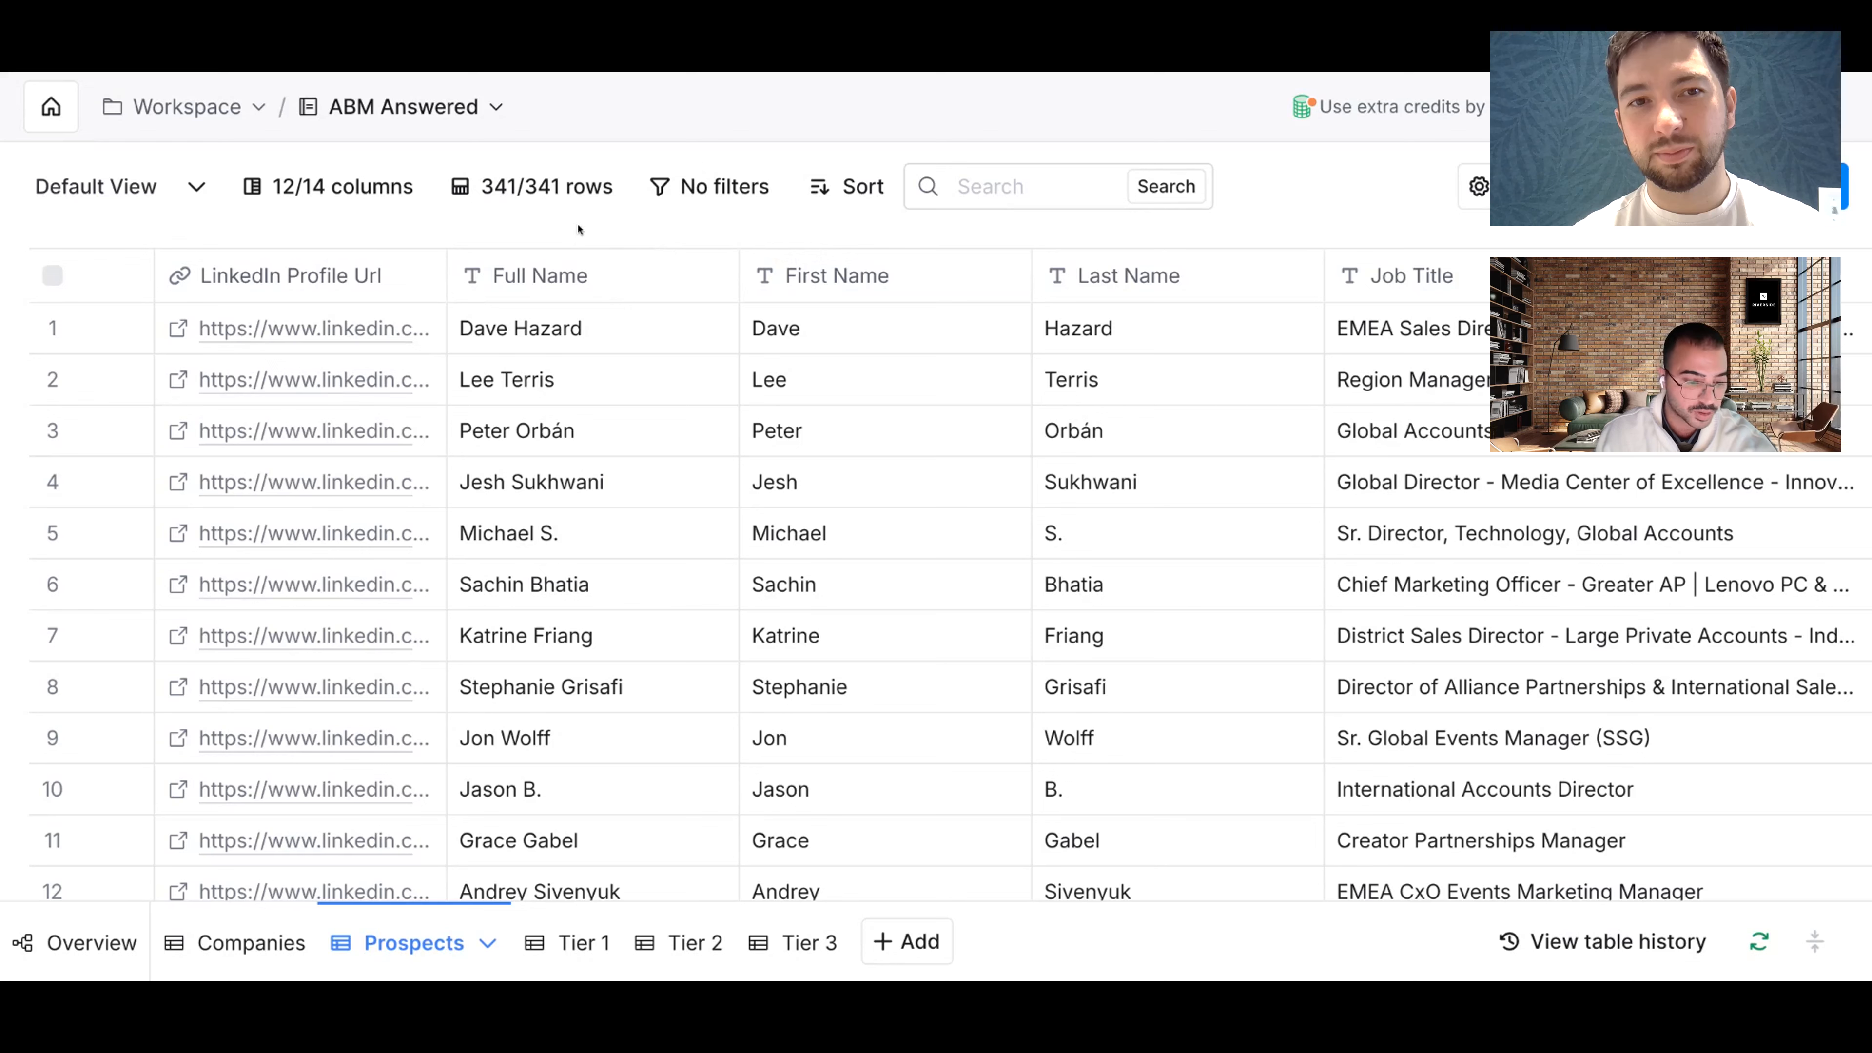
pyautogui.hscroll(8, 776, 284)
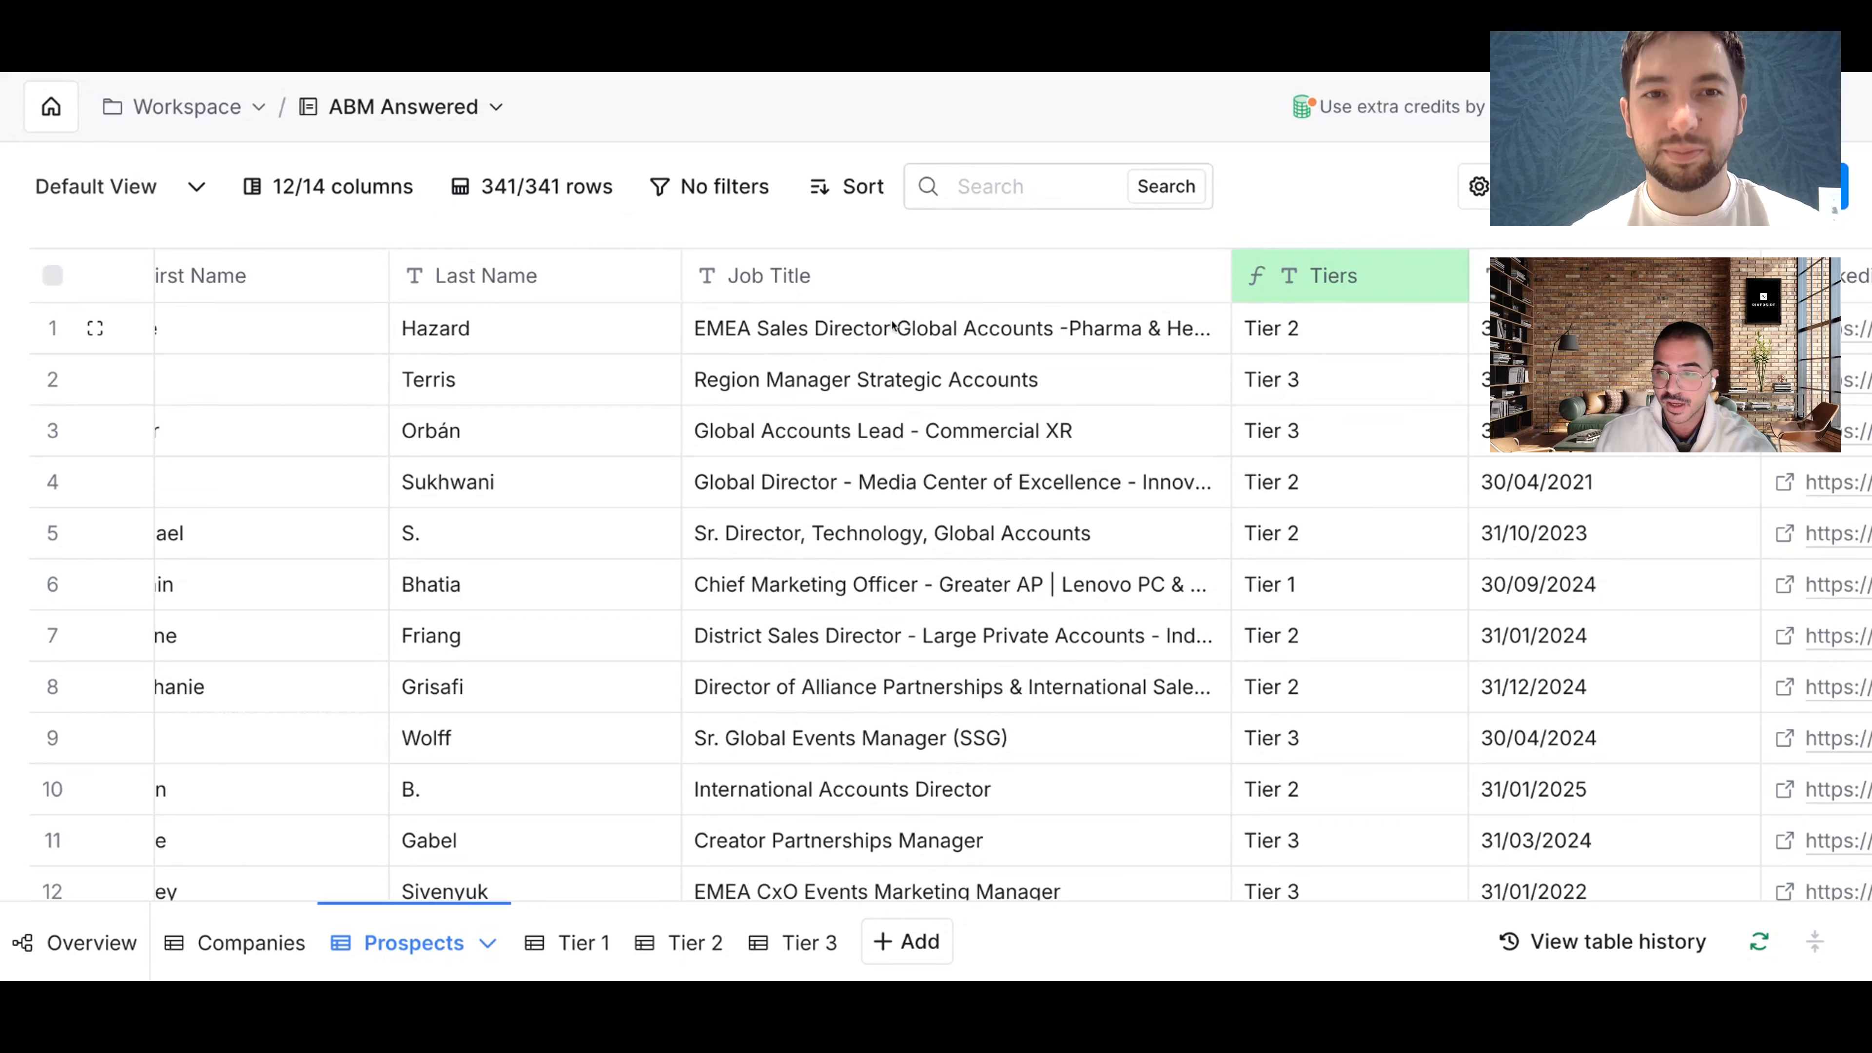
pyautogui.hscroll(6, 943, 329)
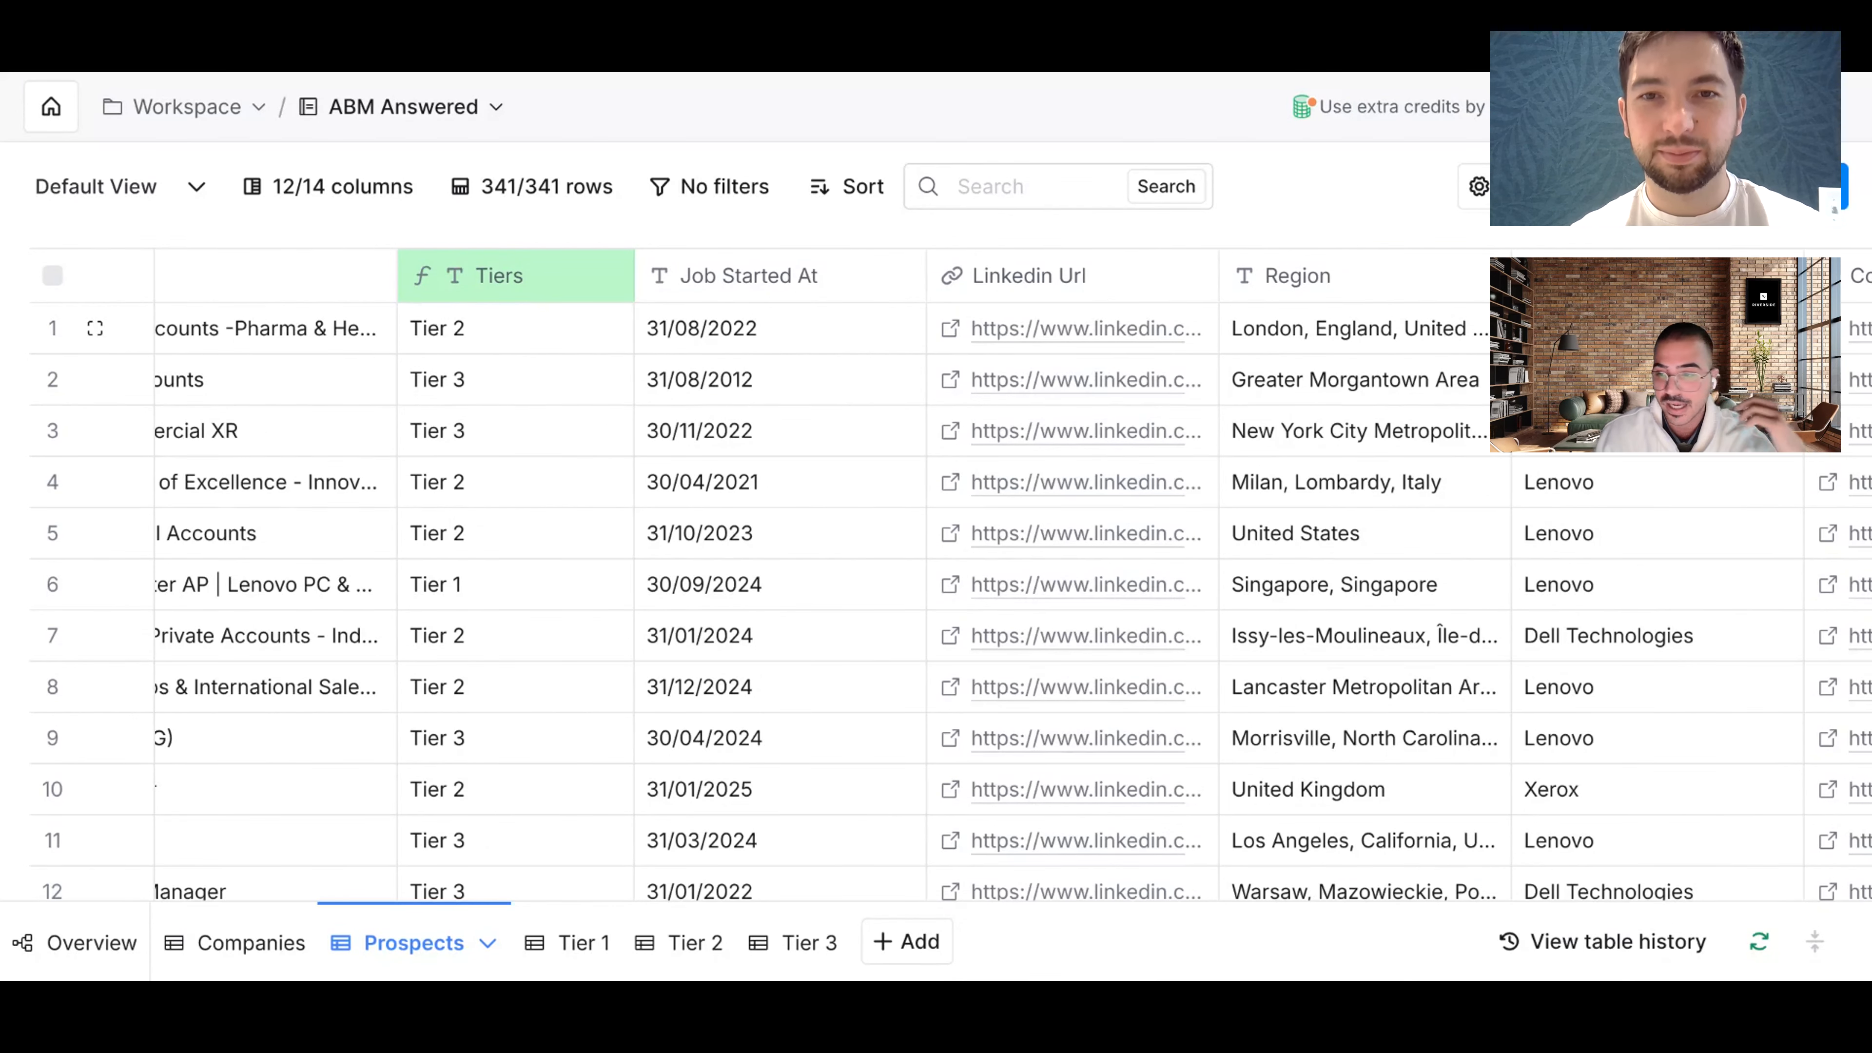
pyautogui.hscroll(6, 936, 575)
pyautogui.hscroll(-10, 936, 575)
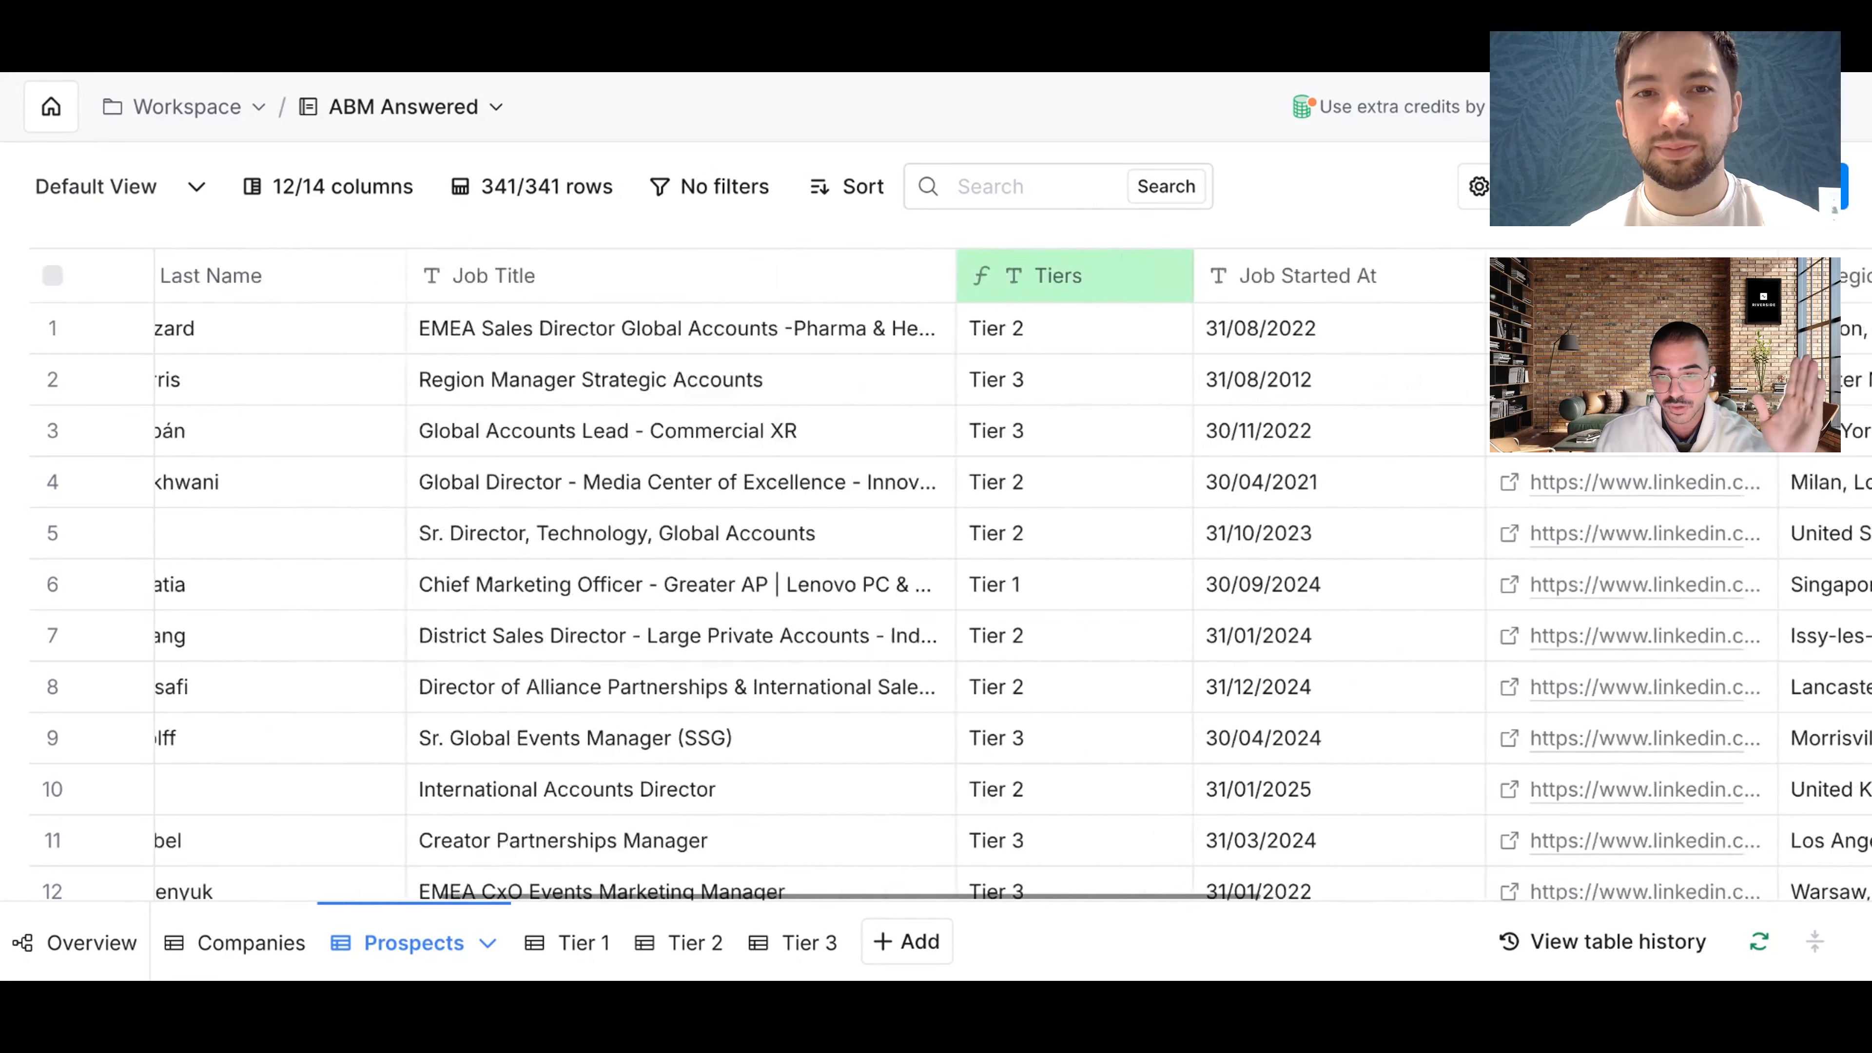
pyautogui.hscroll(-2, 1138, 311)
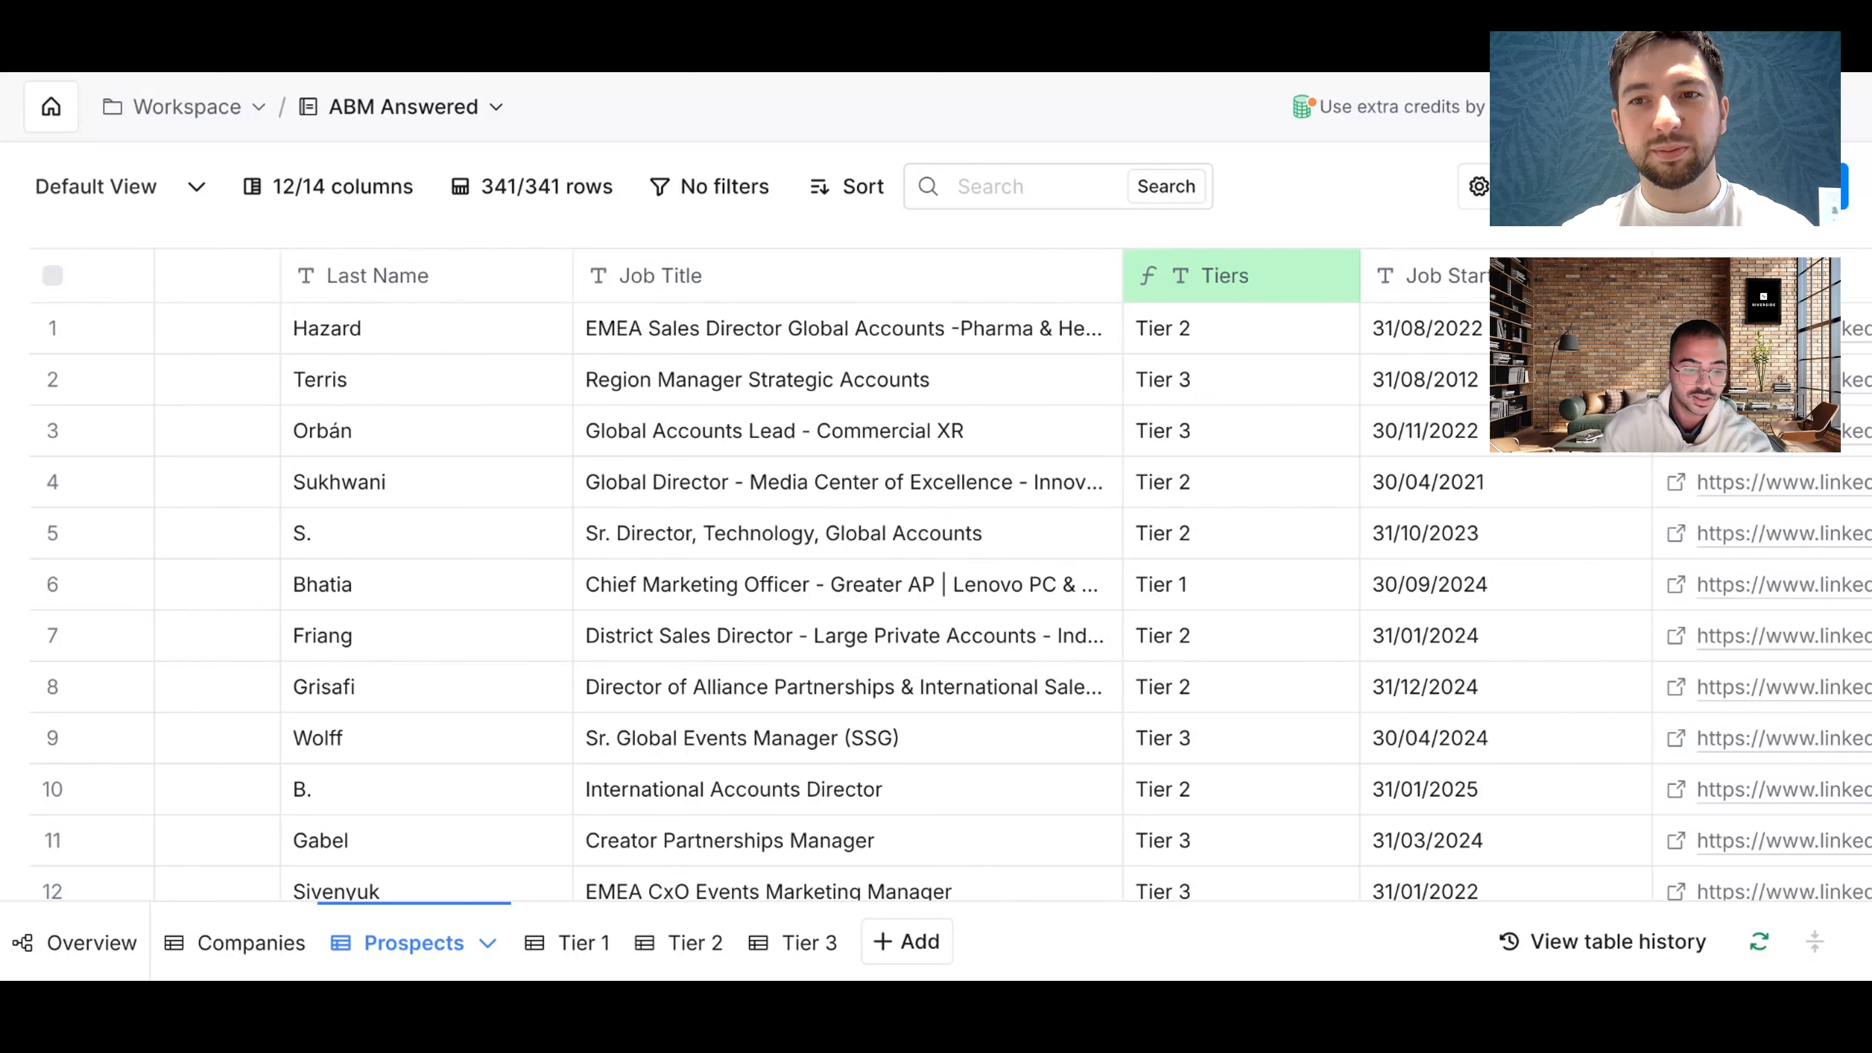
# Step: Return to the Companies table and scroll to the Next Event Date and Industry Trend columns
pyautogui.click(247, 942)
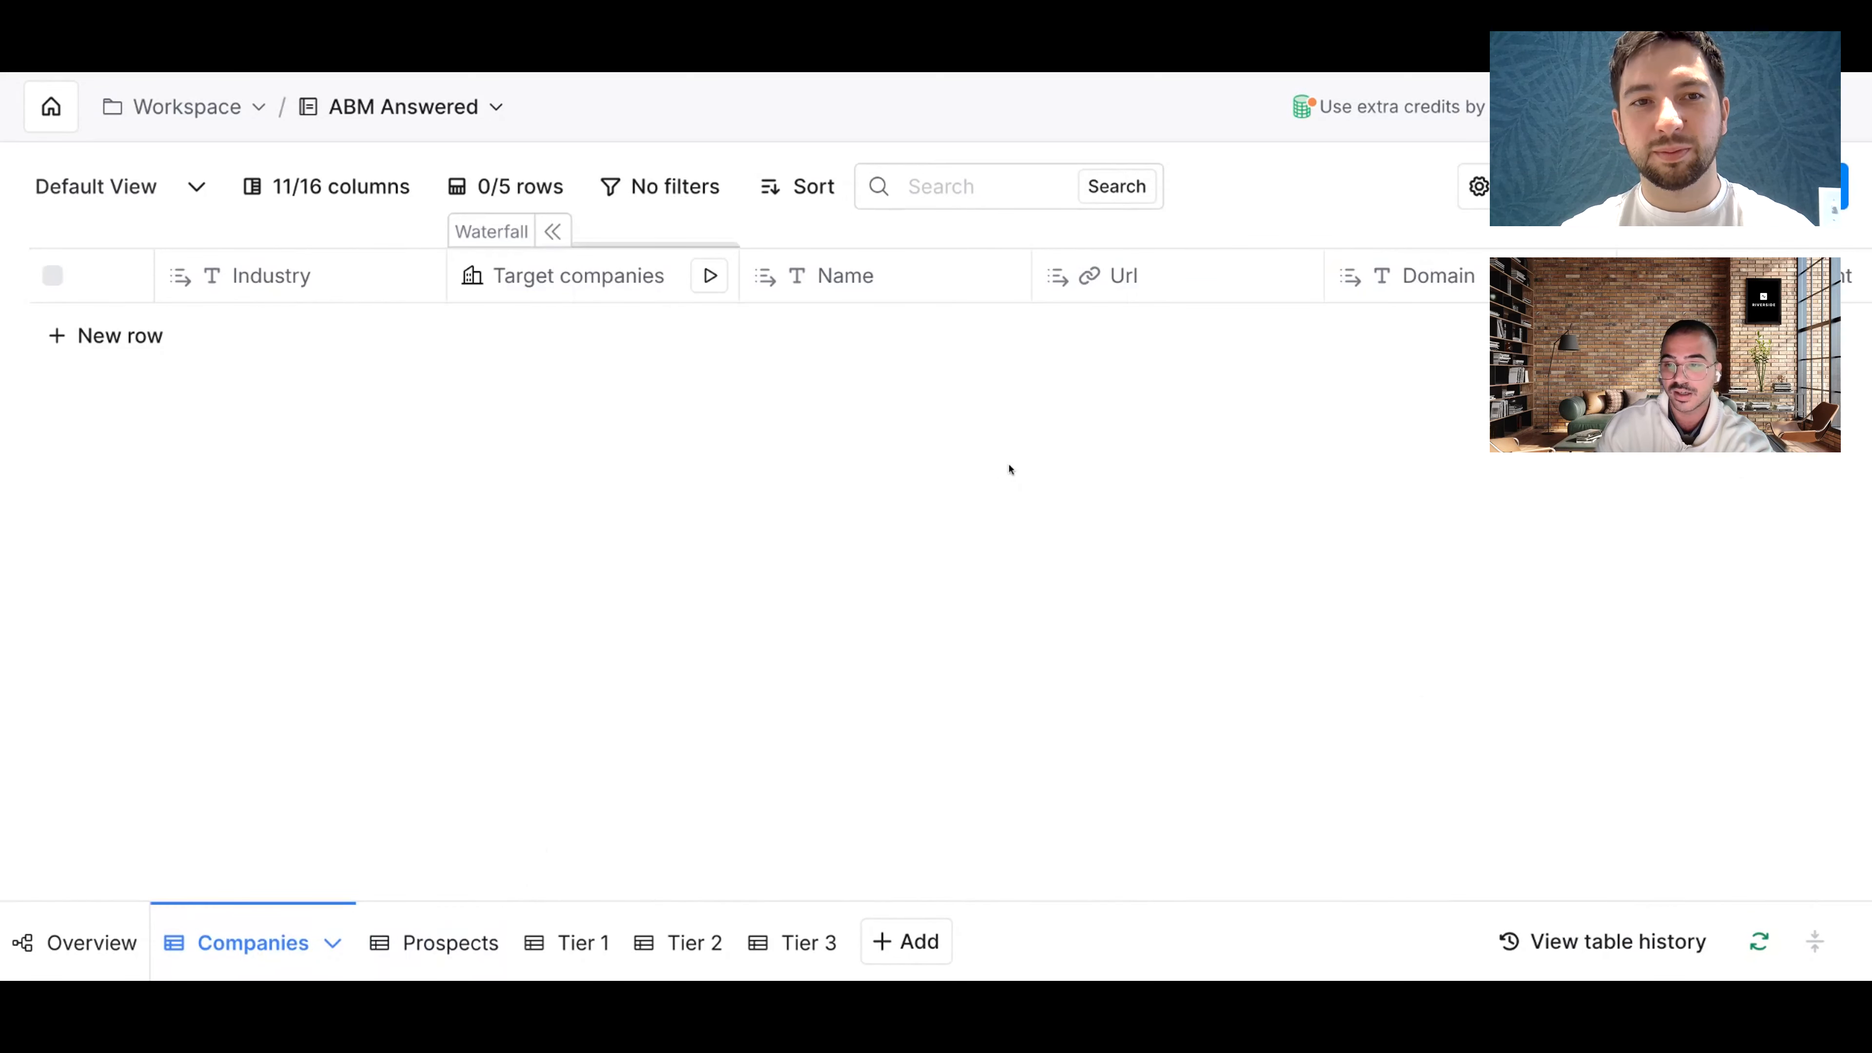
pyautogui.hscroll(6, 1009, 469)
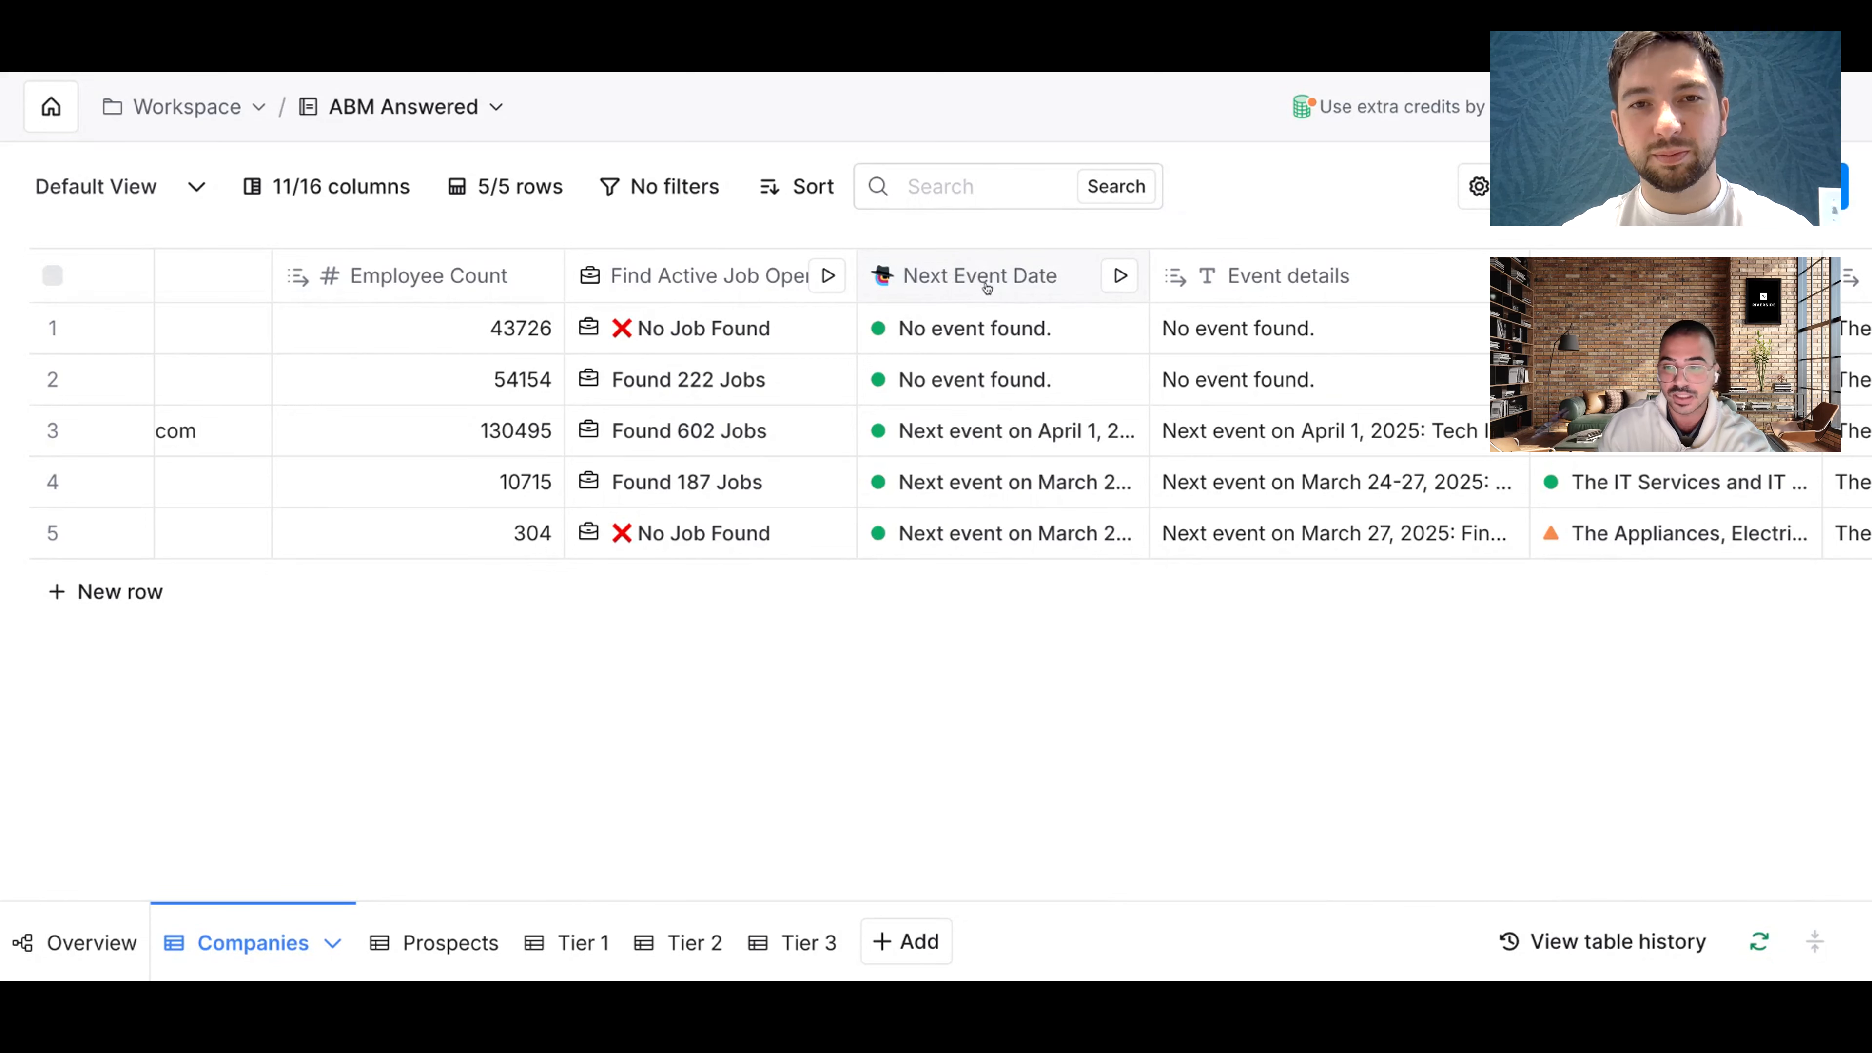
pyautogui.hscroll(7, 987, 287)
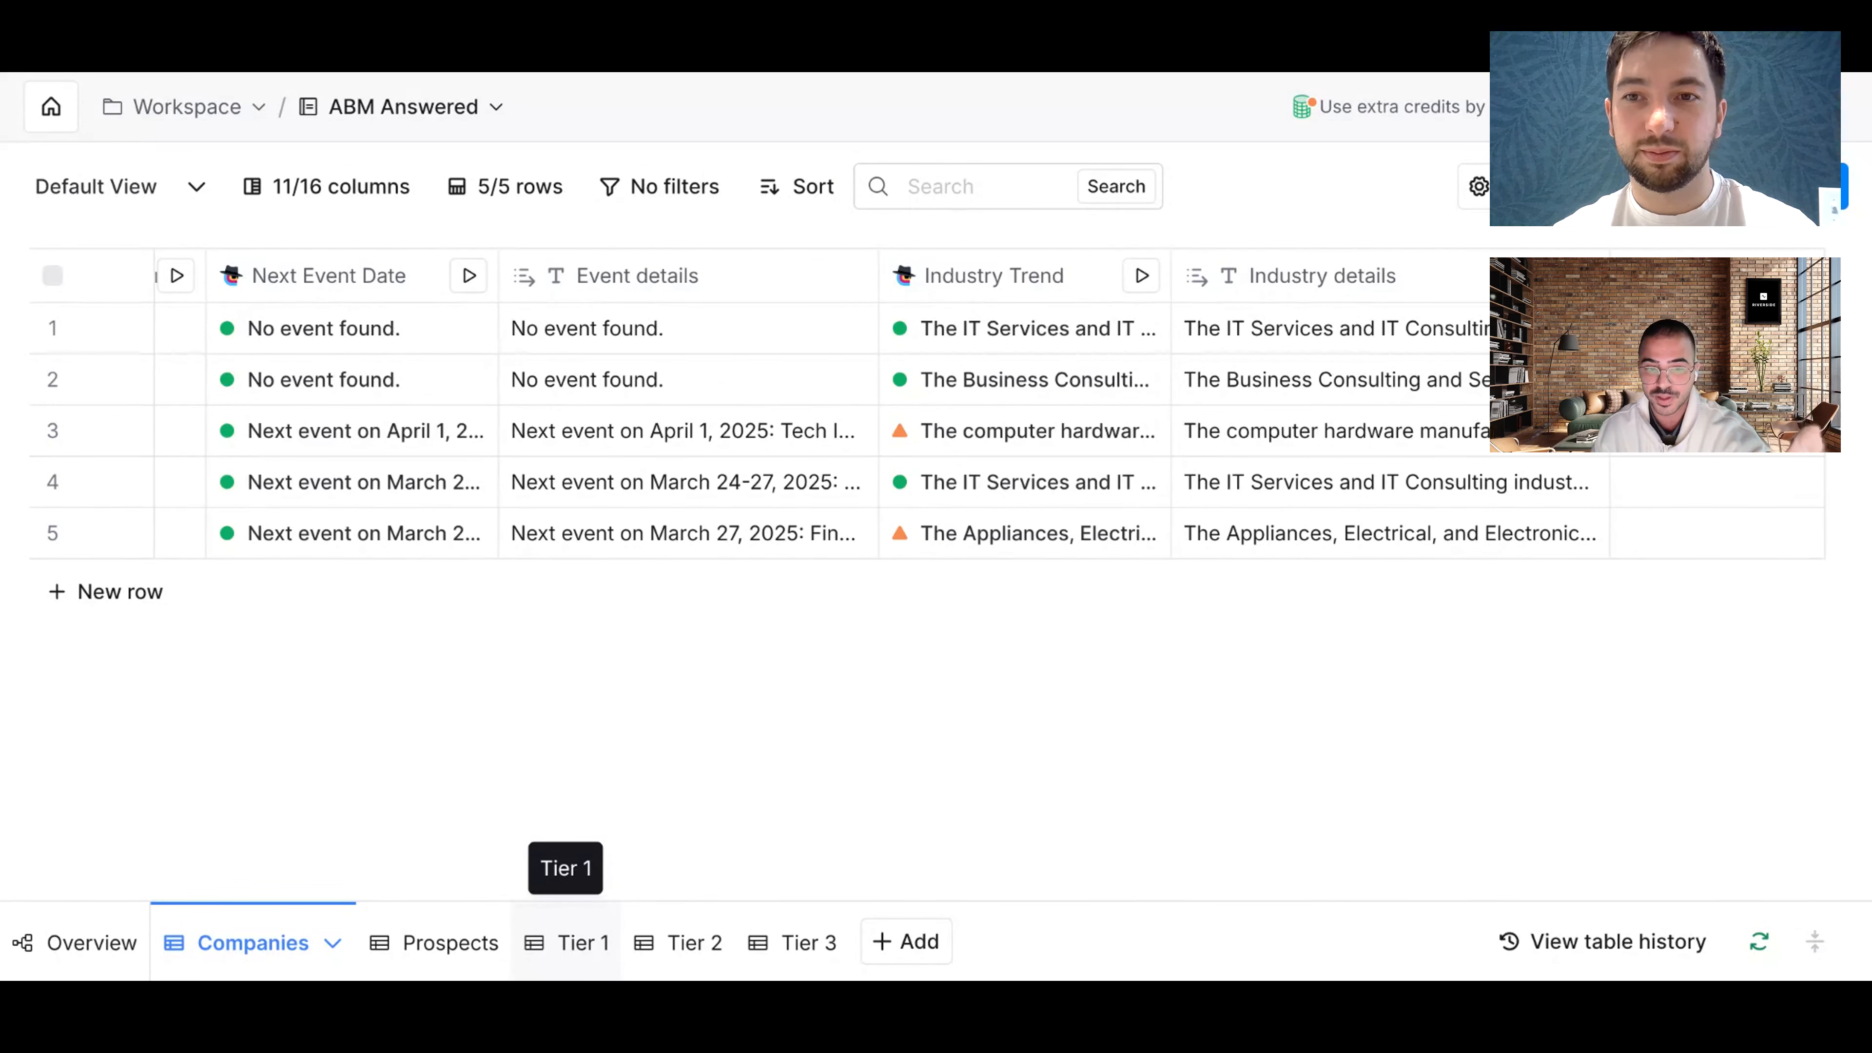
# Step: Browse the Prospects, Tier 1, Tier 2 and Tier 3 tables in turn
pyautogui.click(472, 952)
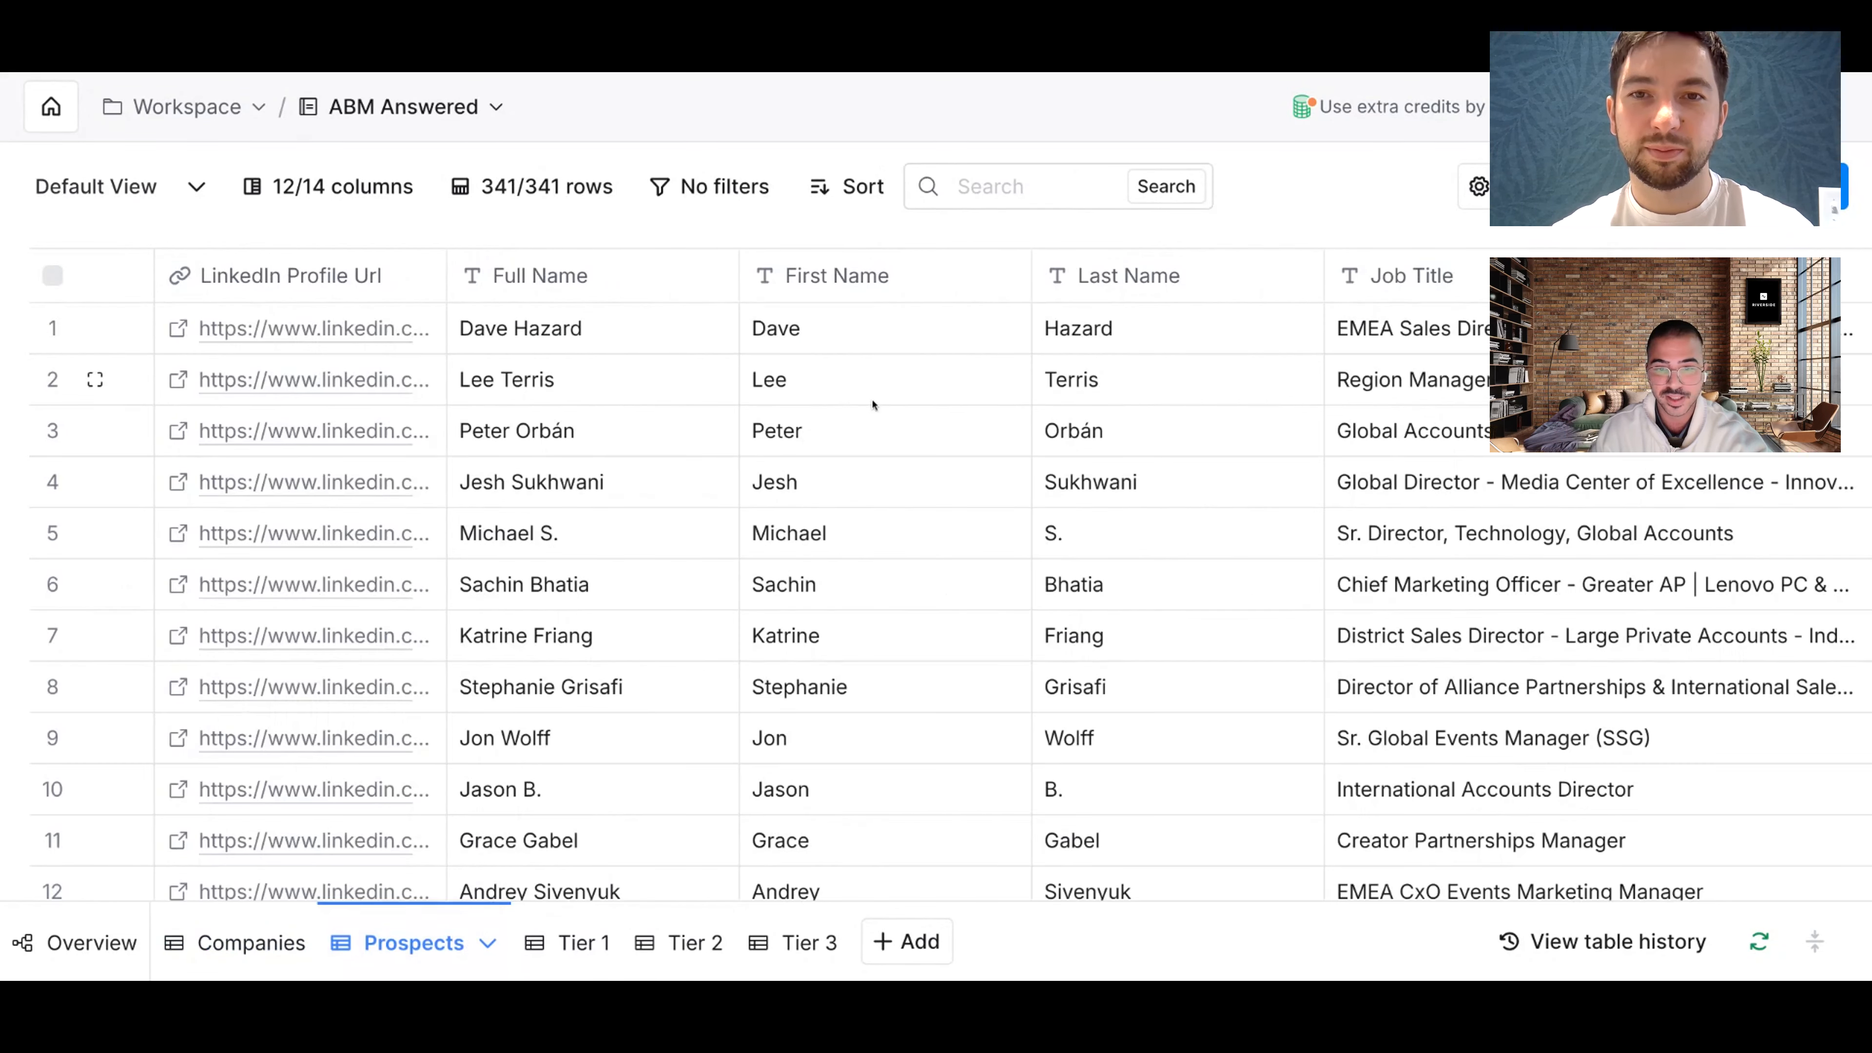
pyautogui.hscroll(10, 872, 405)
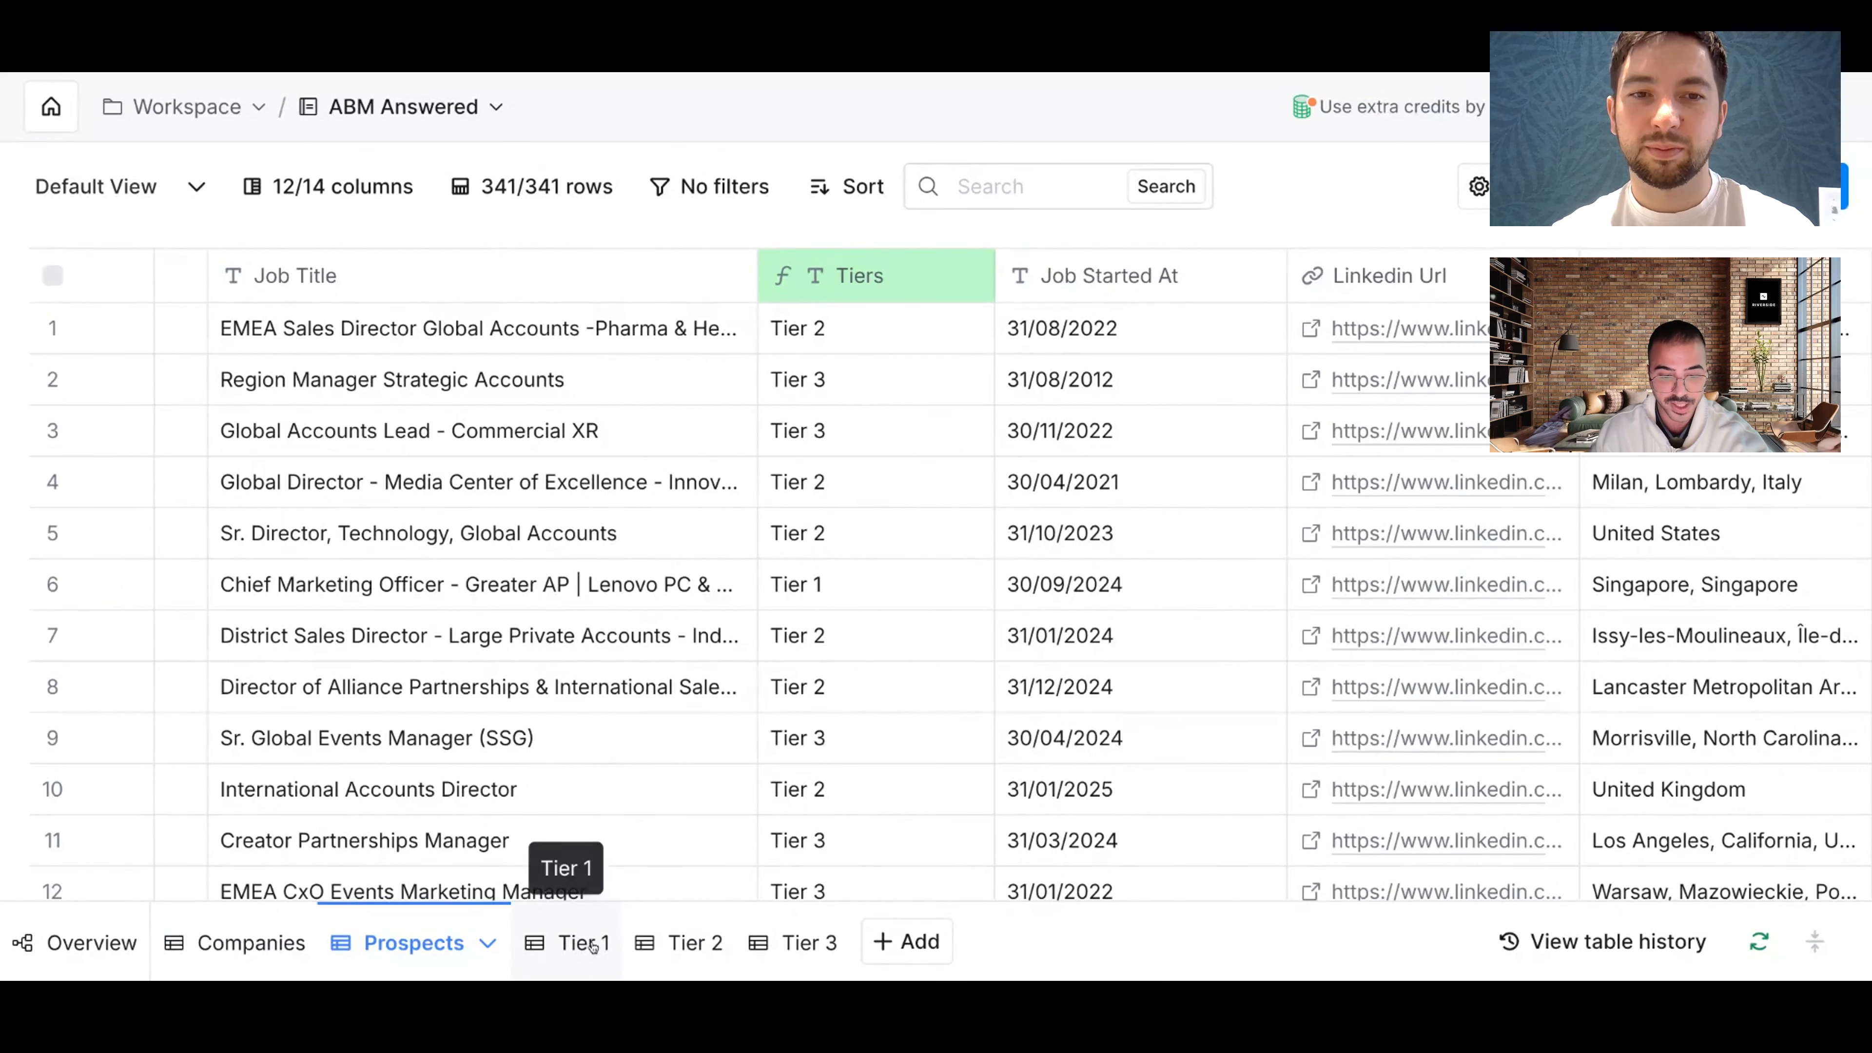
pyautogui.click(566, 946)
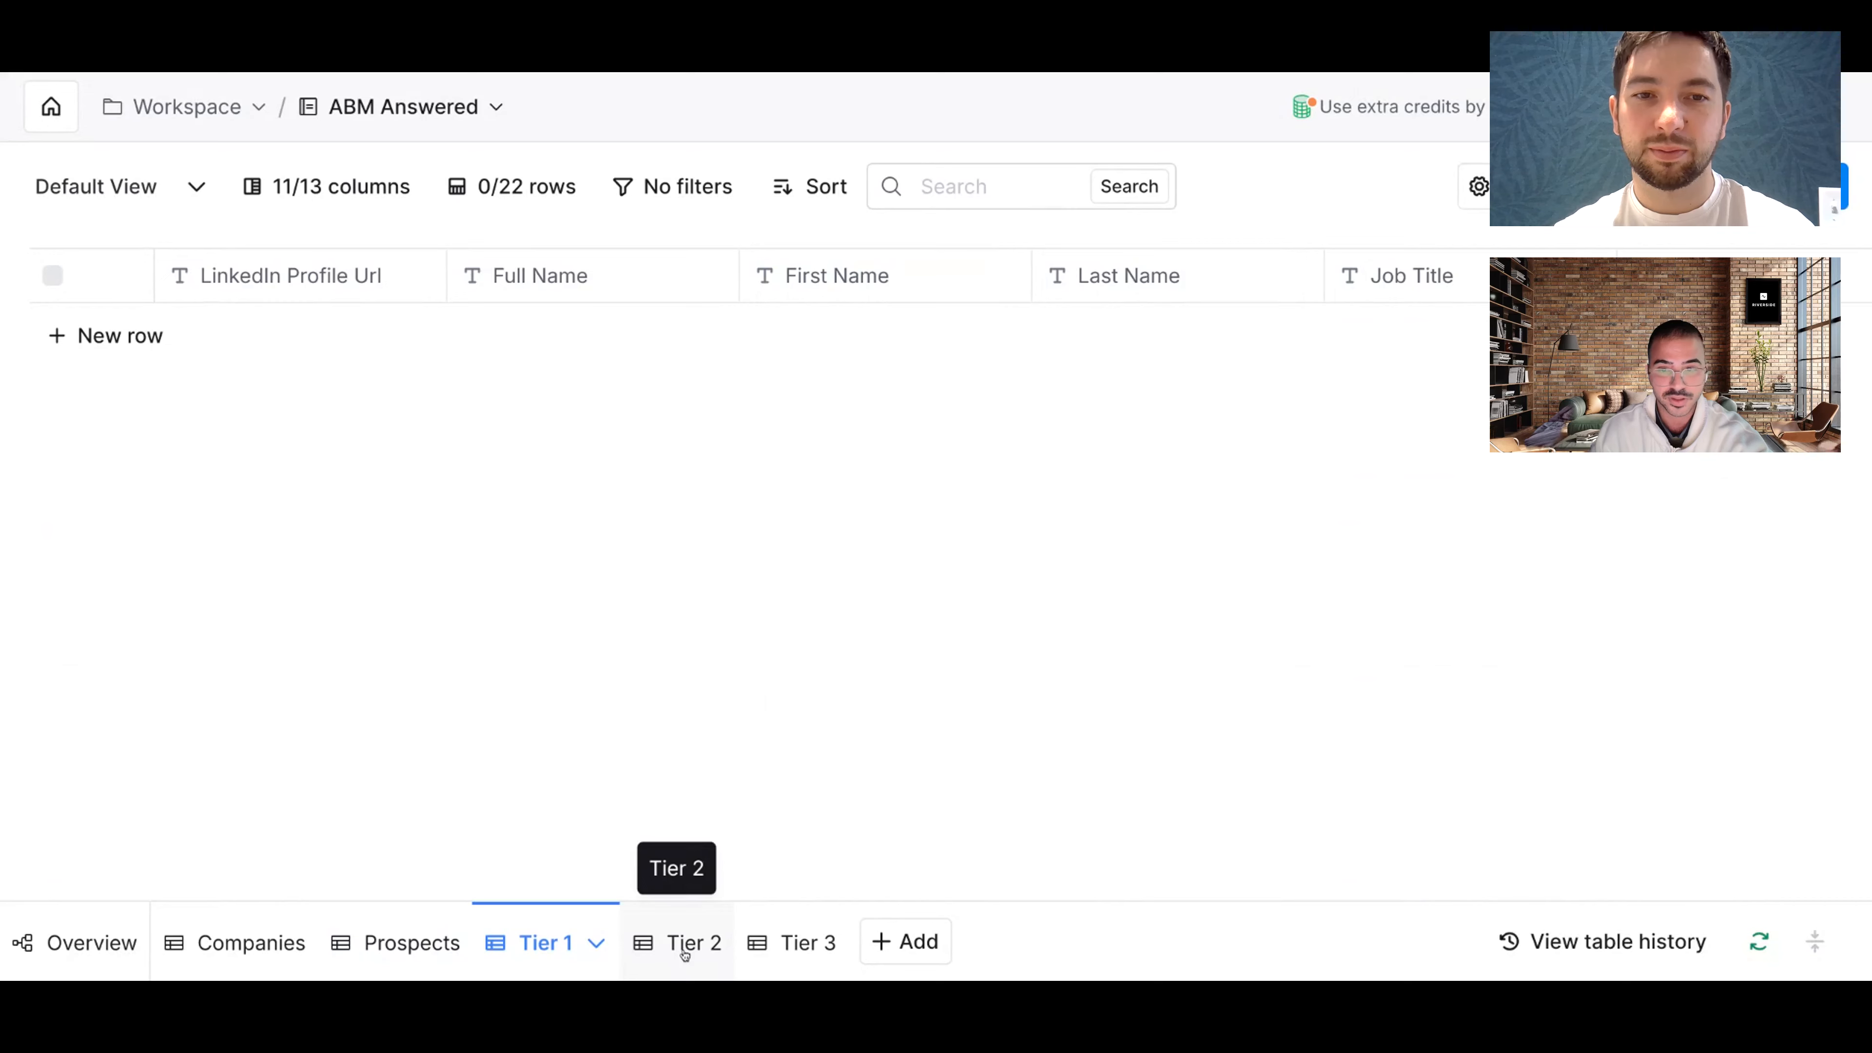
pyautogui.click(684, 952)
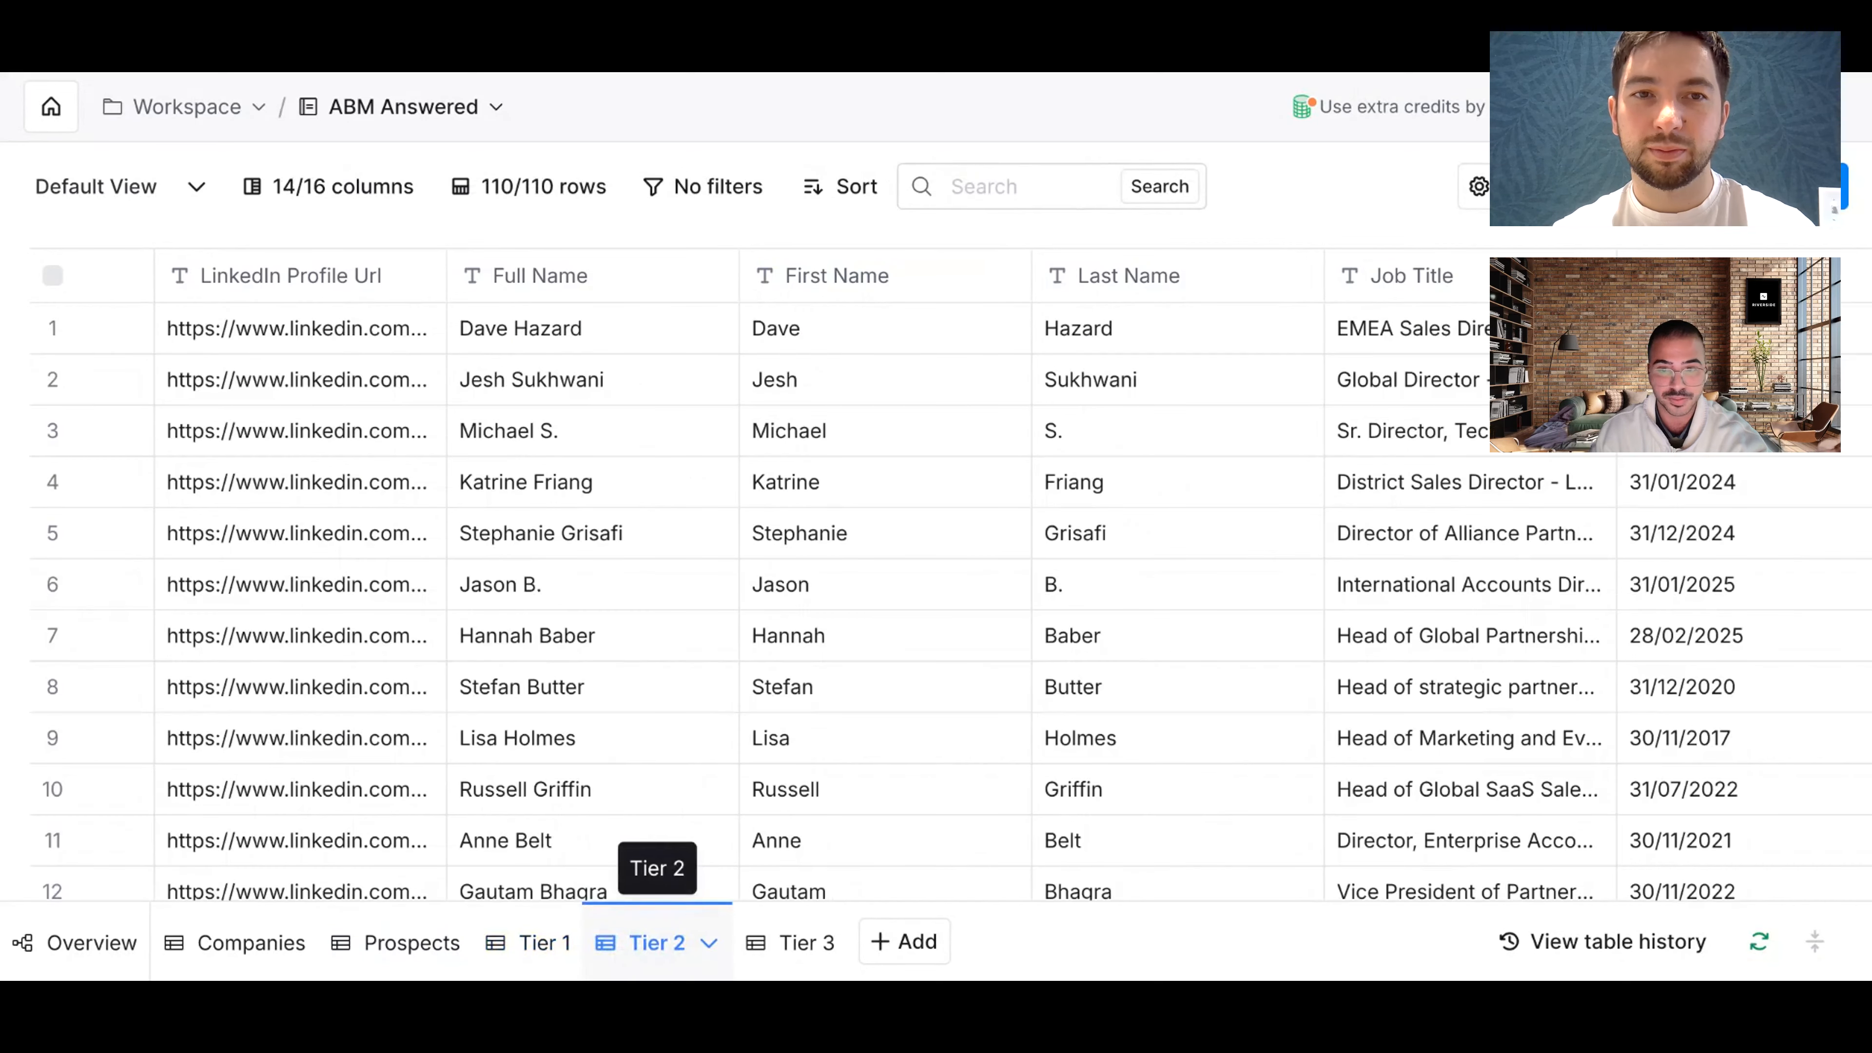
pyautogui.hscroll(3, 1154, 479)
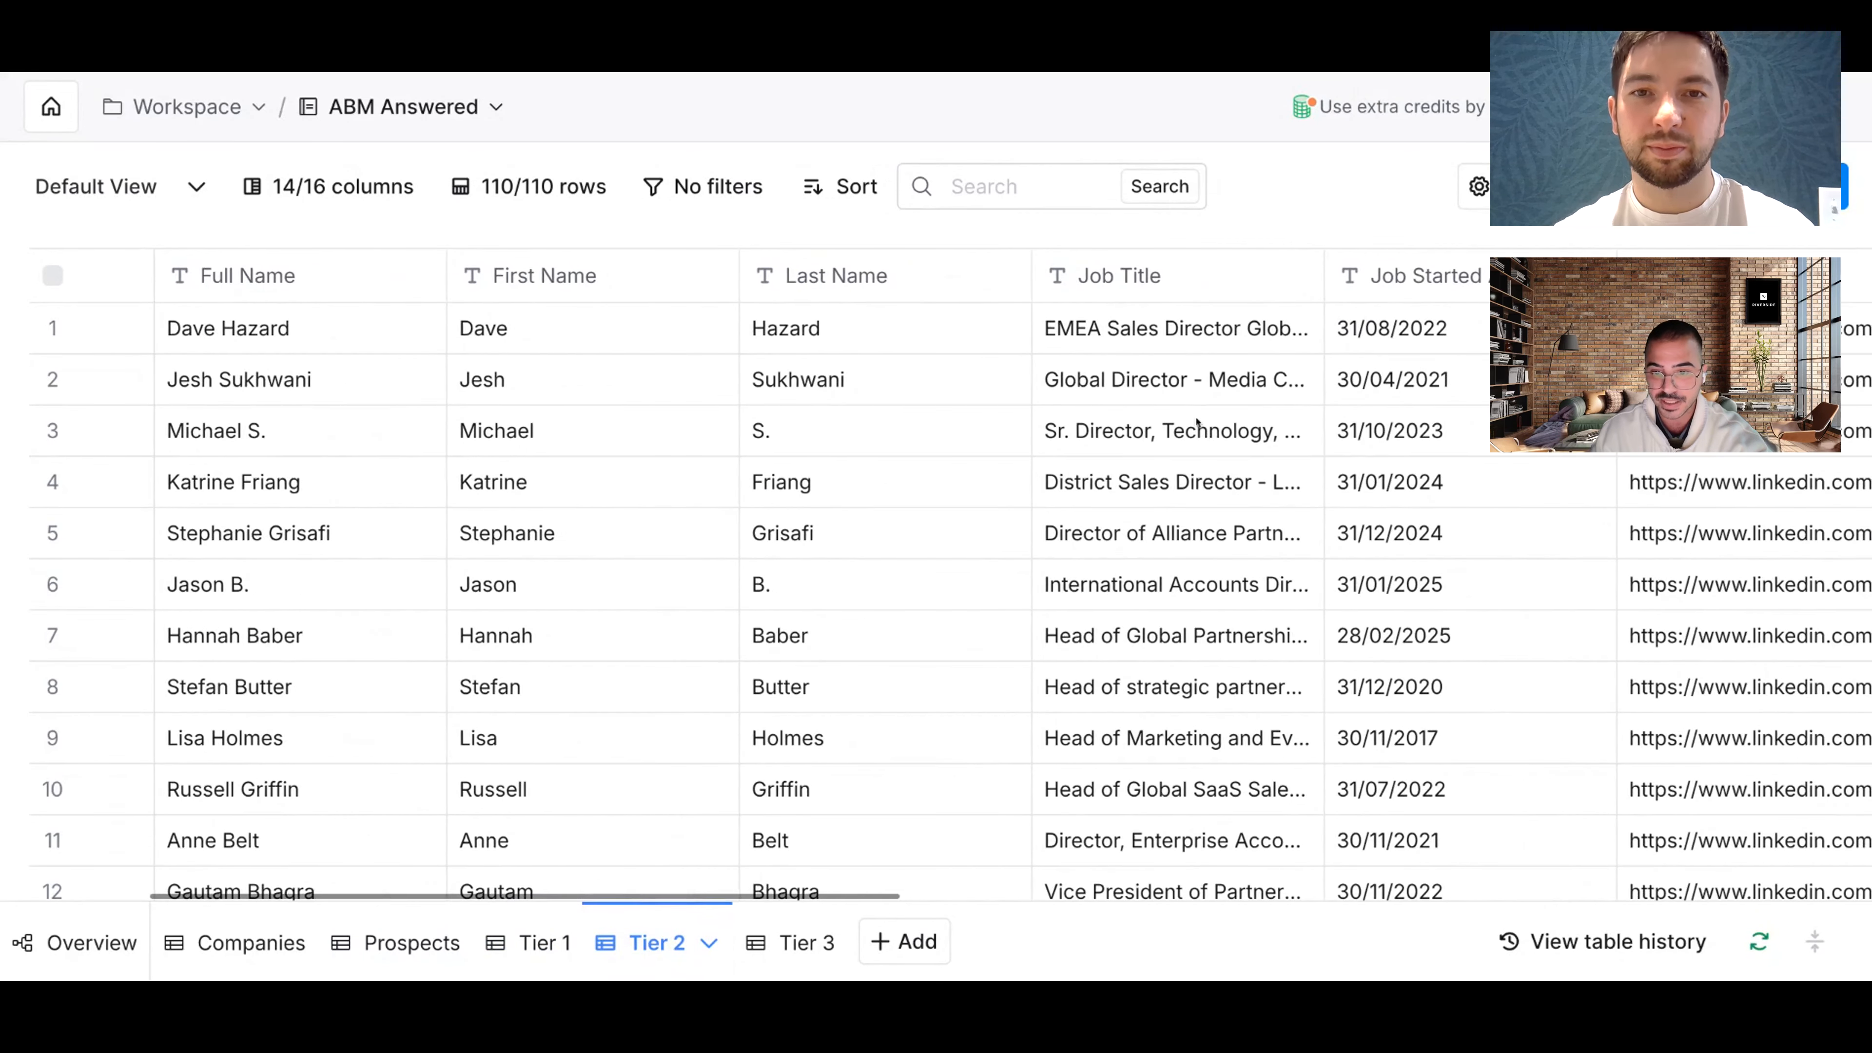
pyautogui.click(784, 959)
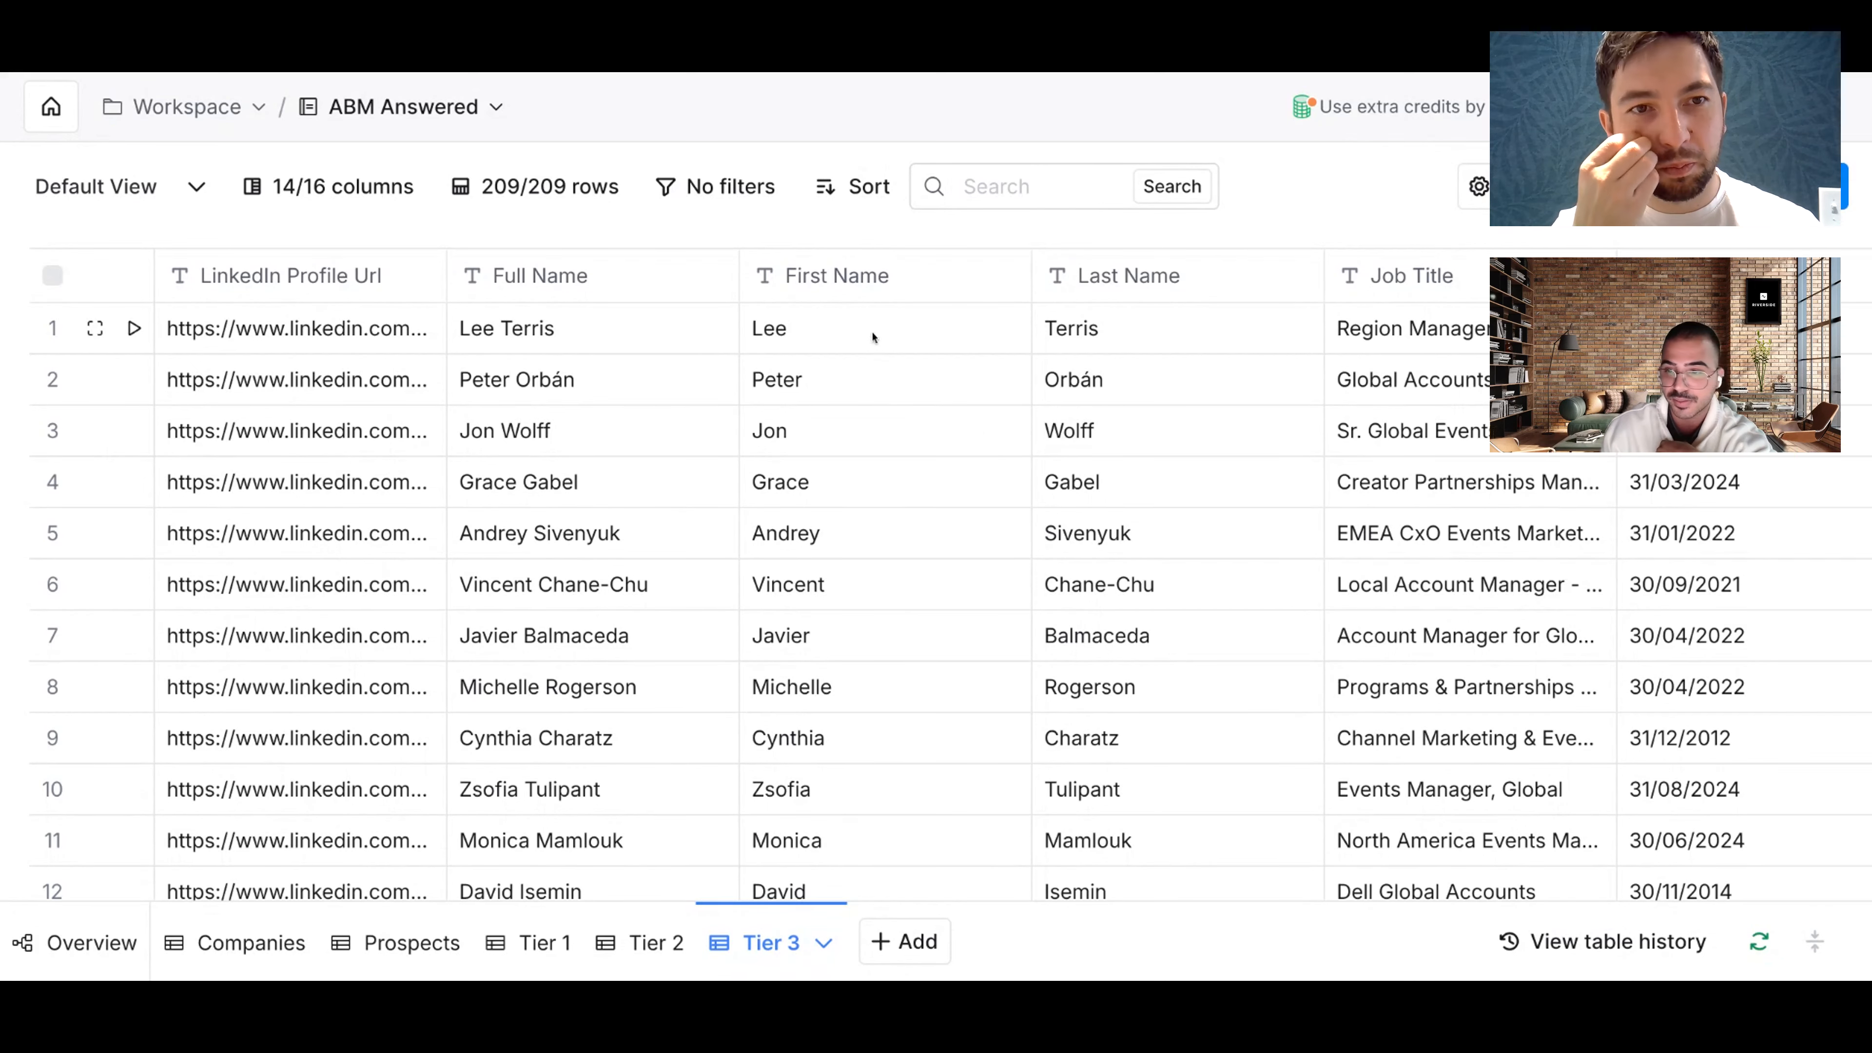
pyautogui.hscroll(3, 872, 337)
# Step: In Tier 3, inspect the job titles in rows 1 and 3, then scroll to the Associate Tier 2 column
pyautogui.click(1296, 343)
pyautogui.doubleClick(1296, 343)
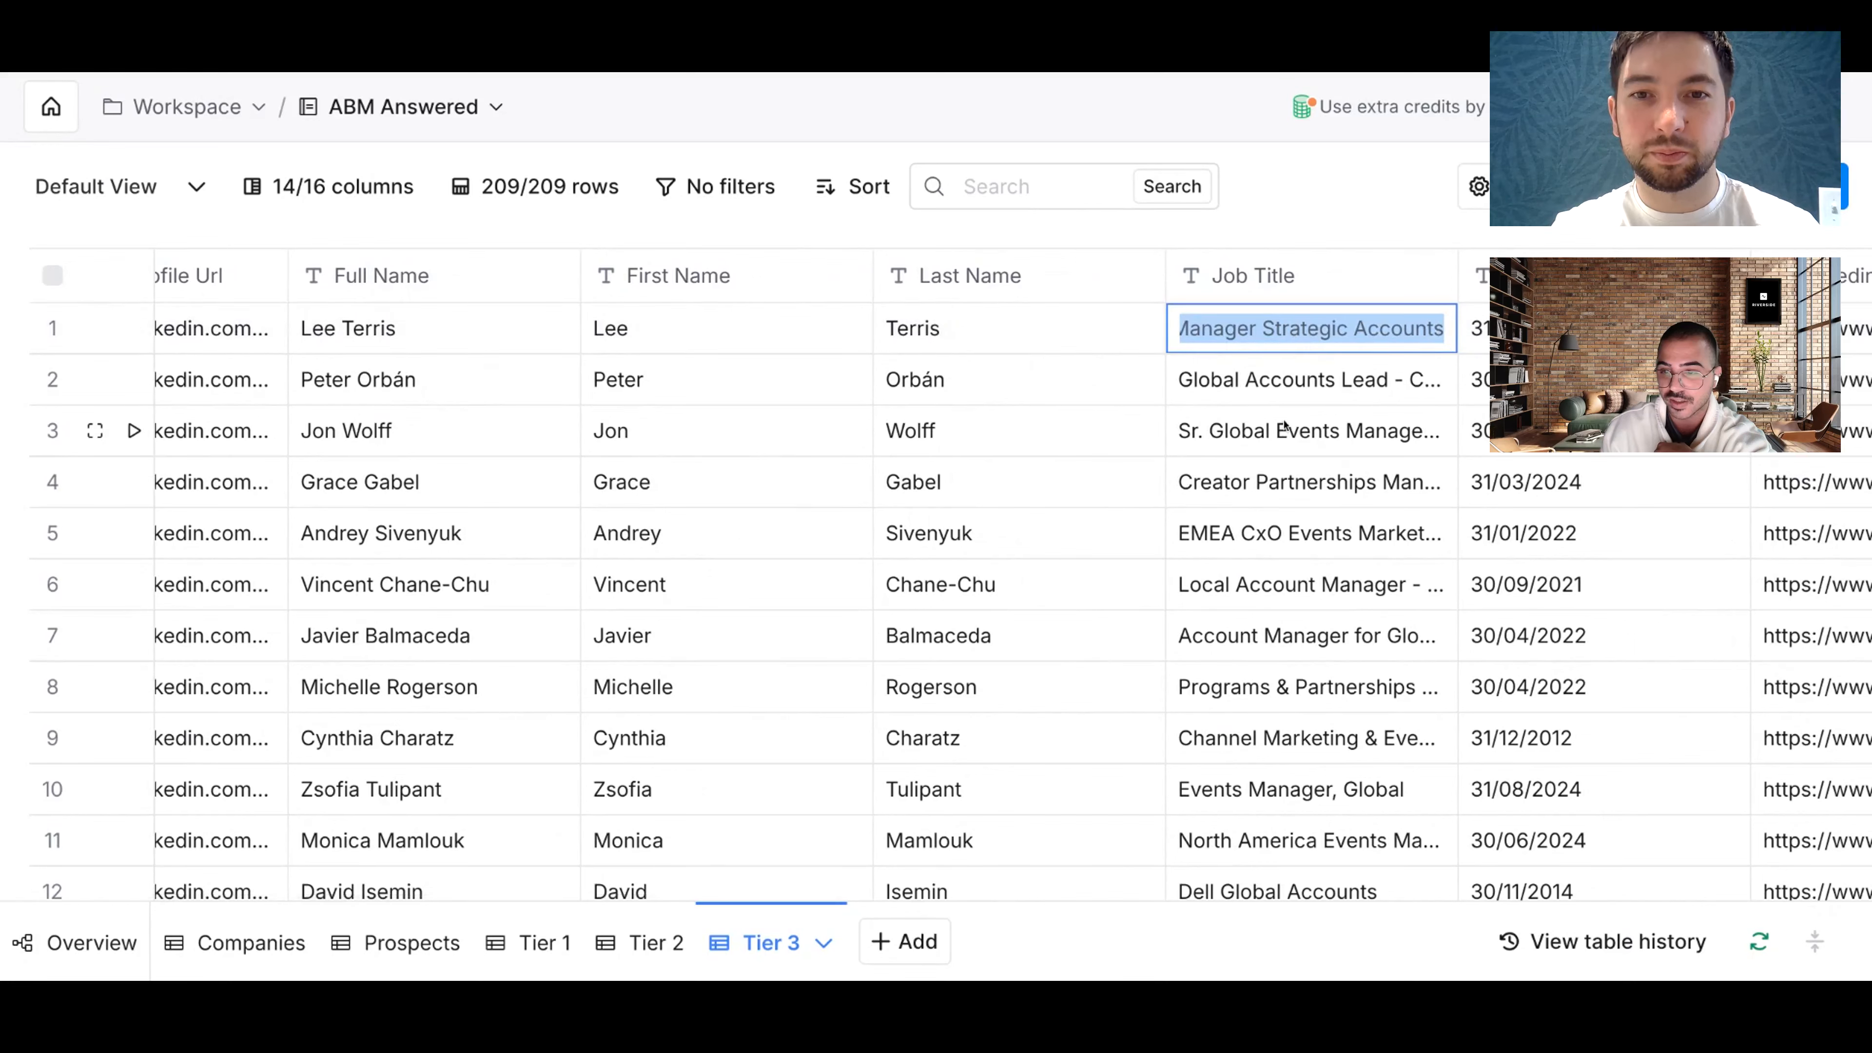
pyautogui.click(1319, 423)
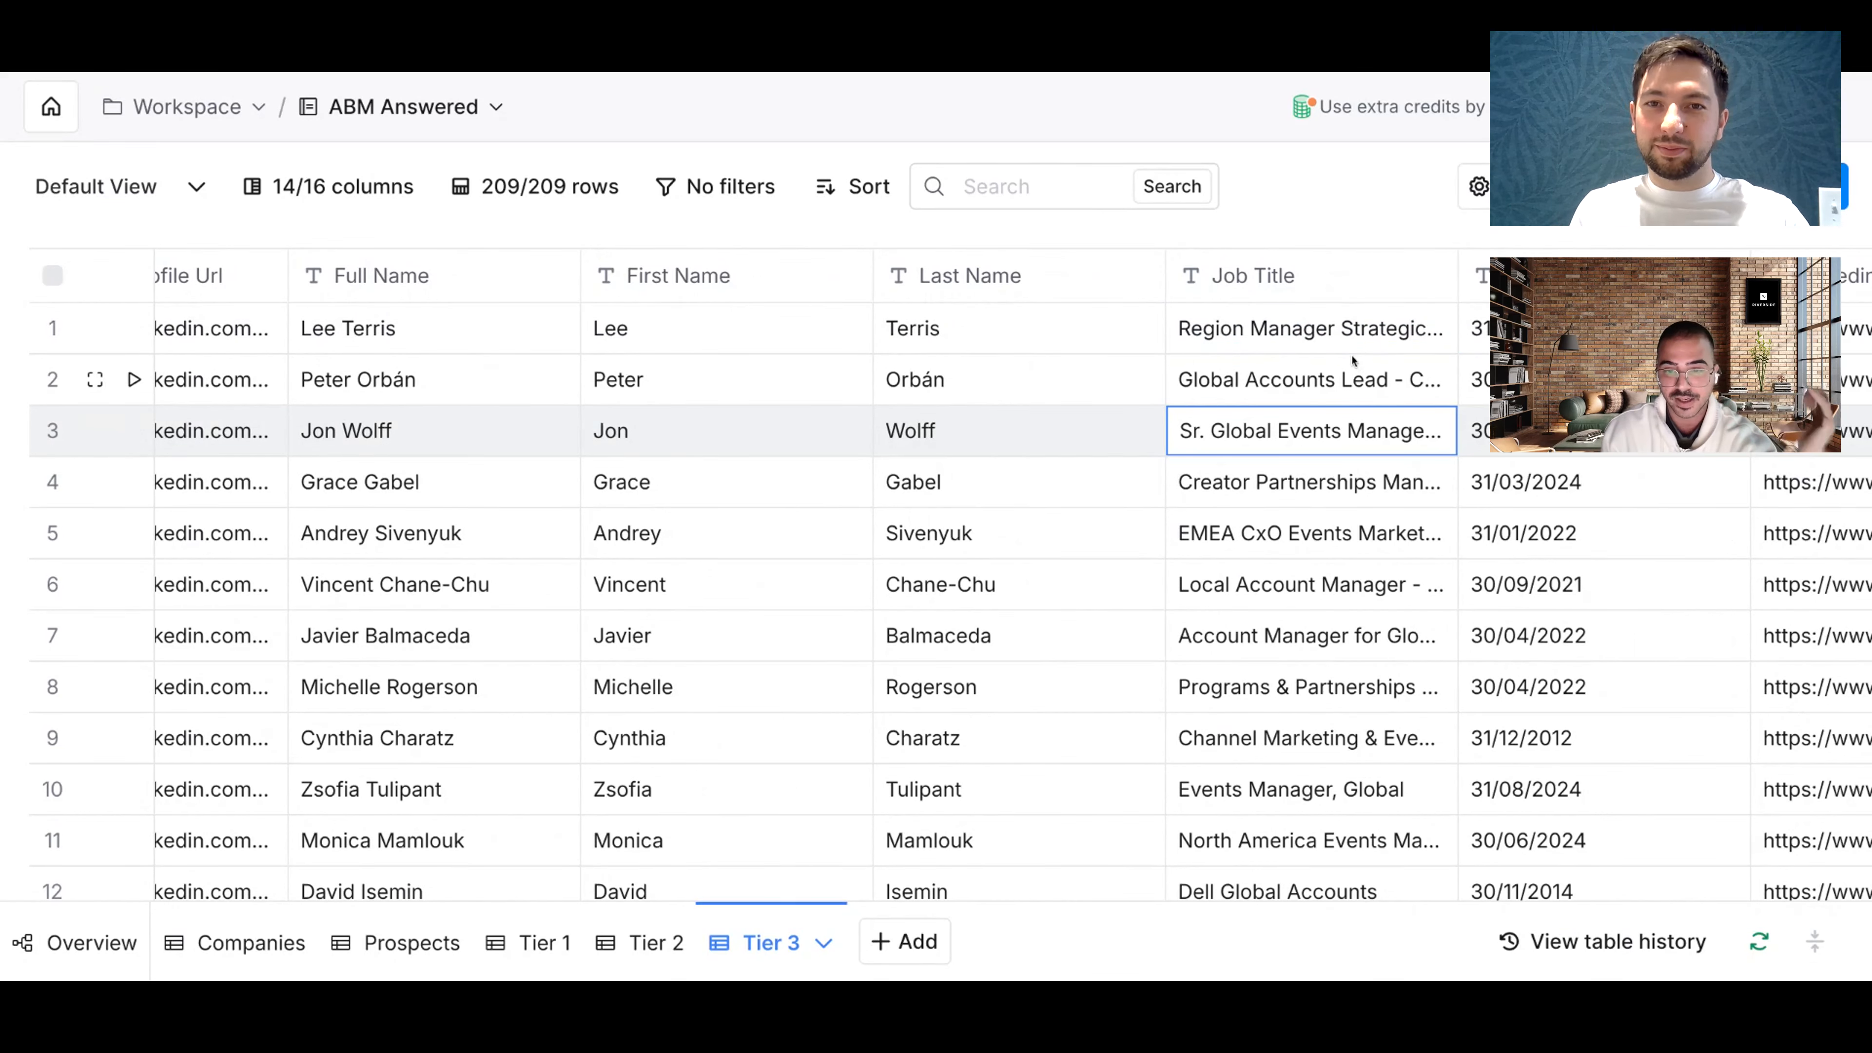
pyautogui.hscroll(20, 1357, 365)
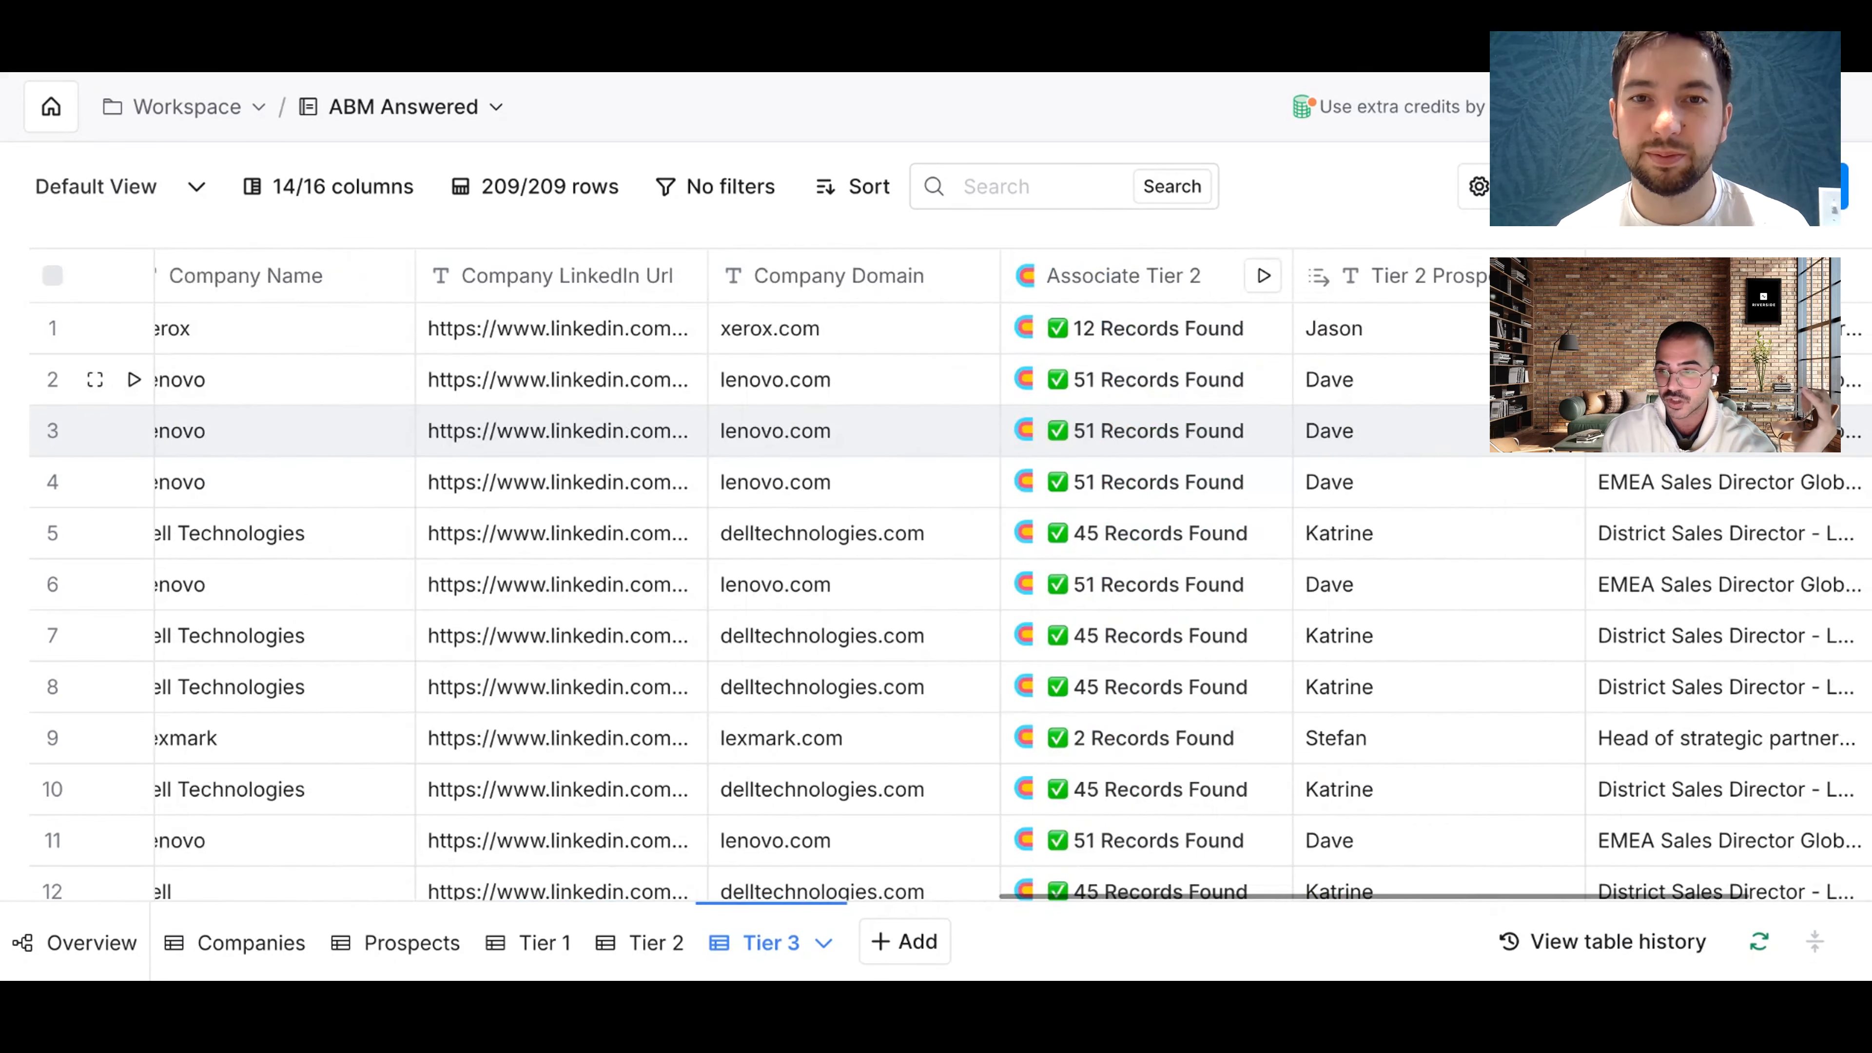
pyautogui.hscroll(2, 1398, 330)
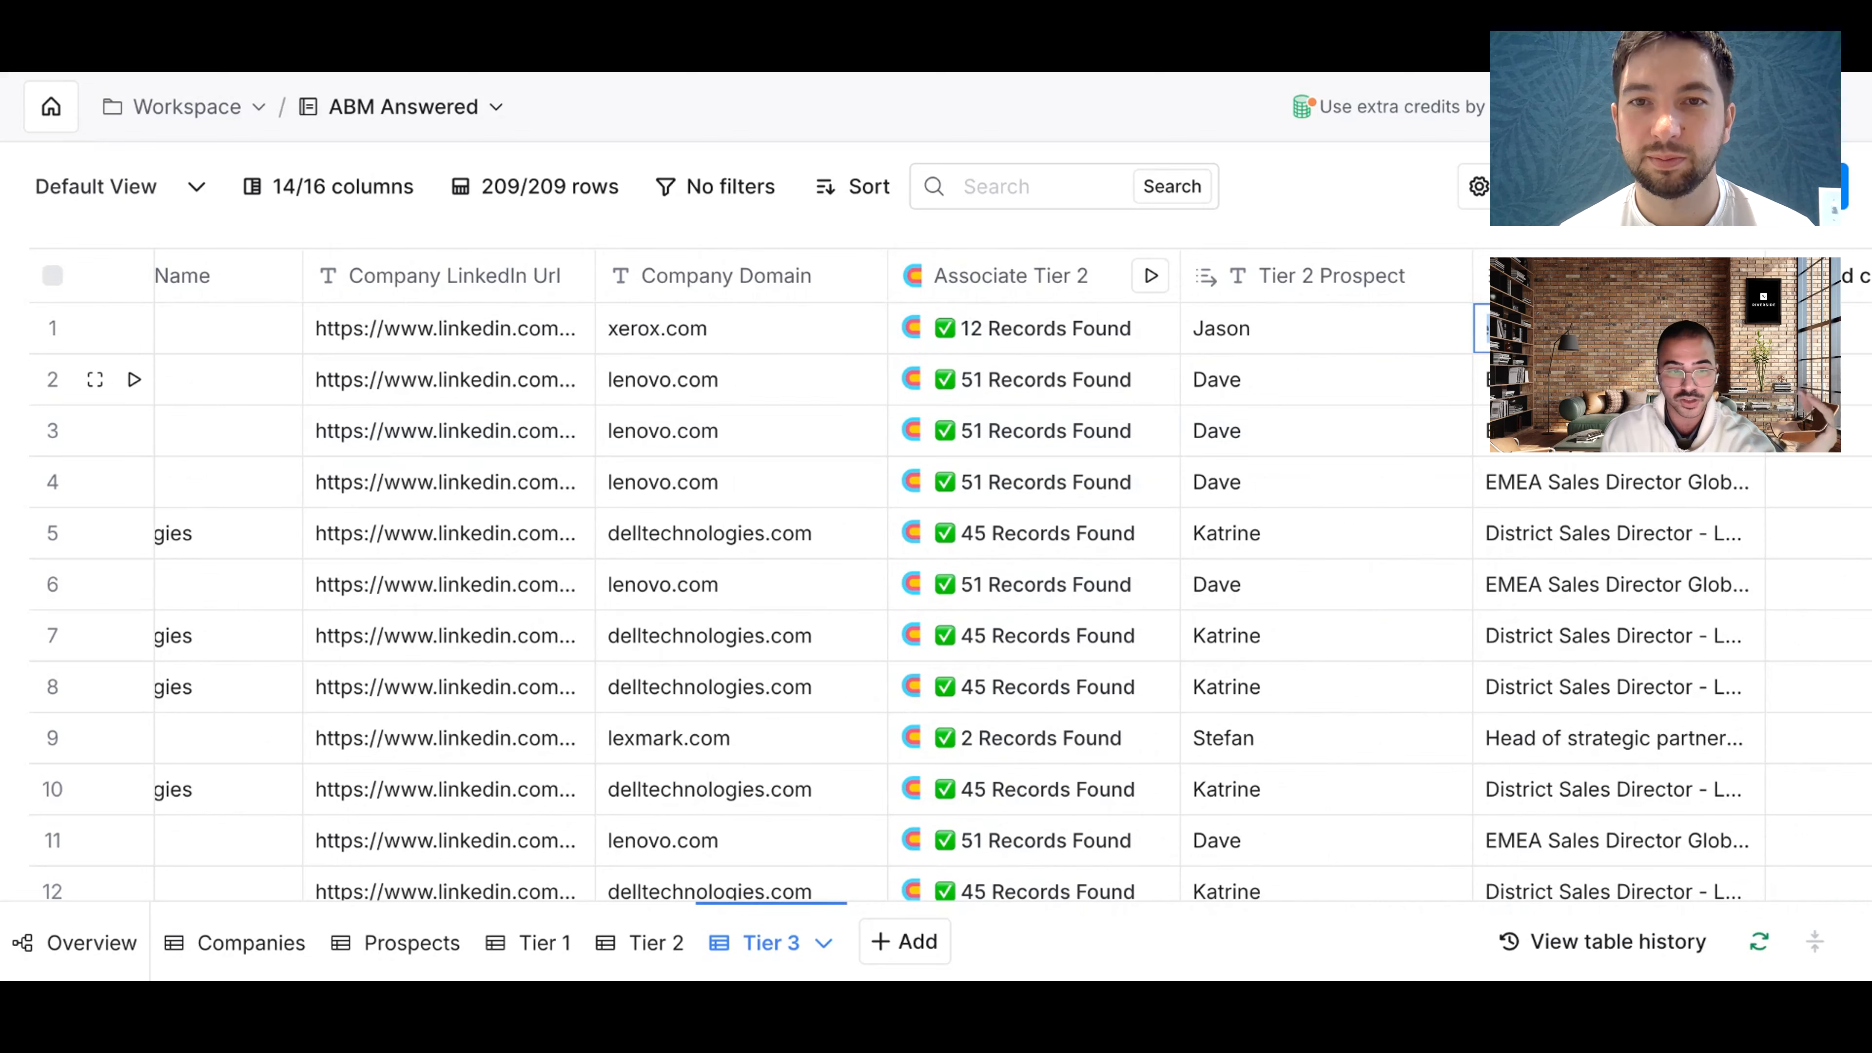
pyautogui.hscroll(-3, 1404, 363)
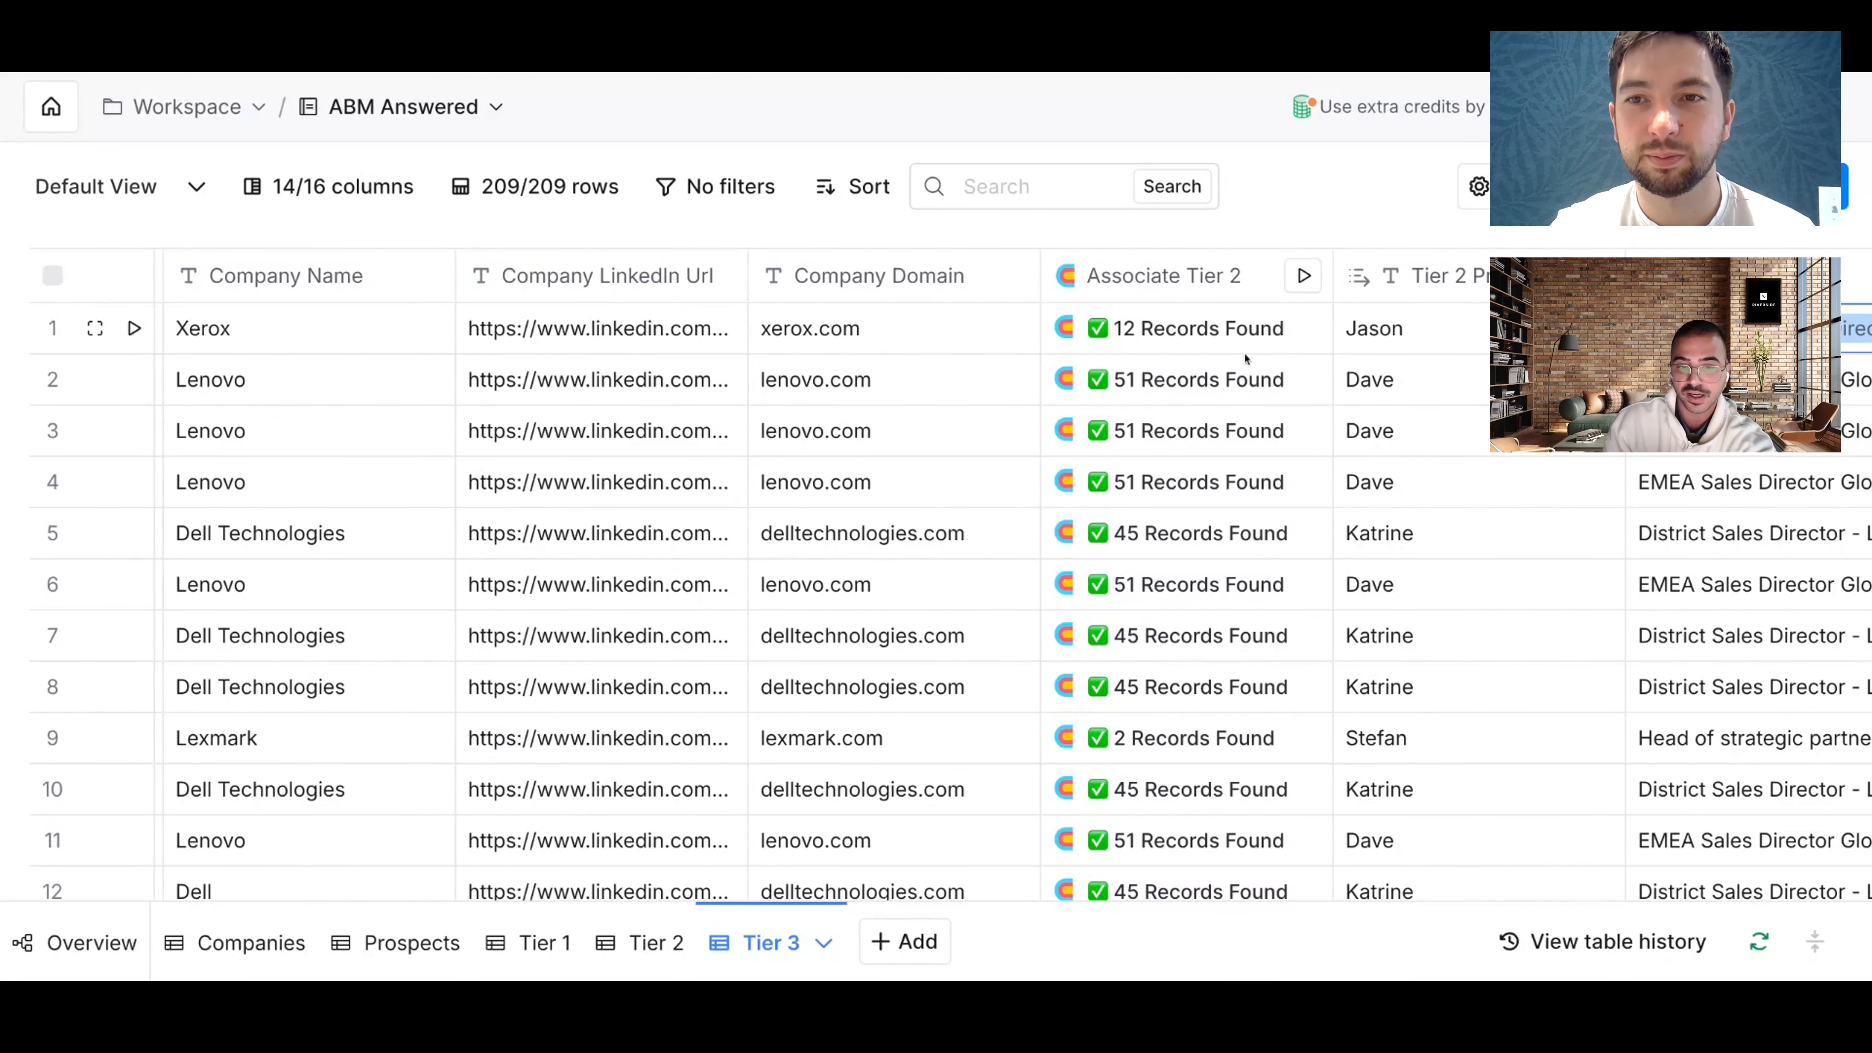
pyautogui.hscroll(-3, 779, 333)
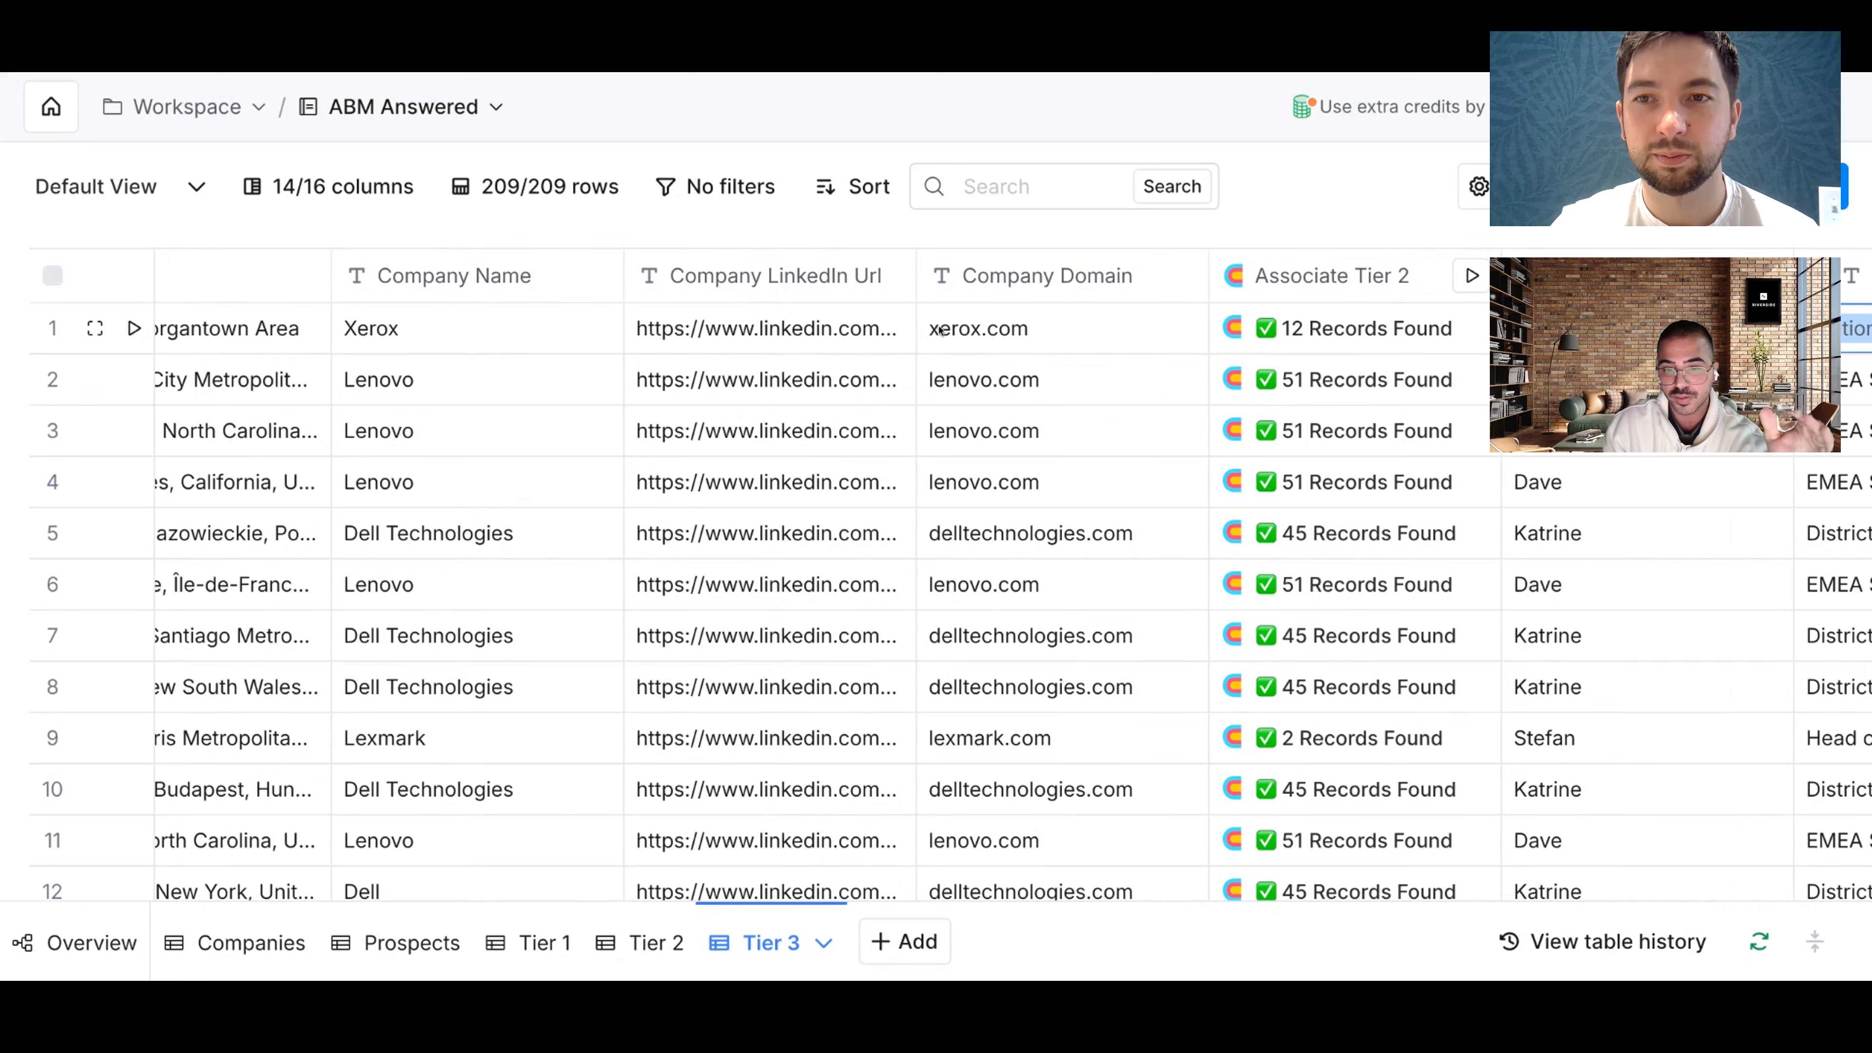
pyautogui.scroll(-2, 563, 301)
pyautogui.scroll(2, 566, 301)
pyautogui.hscroll(3, 566, 300)
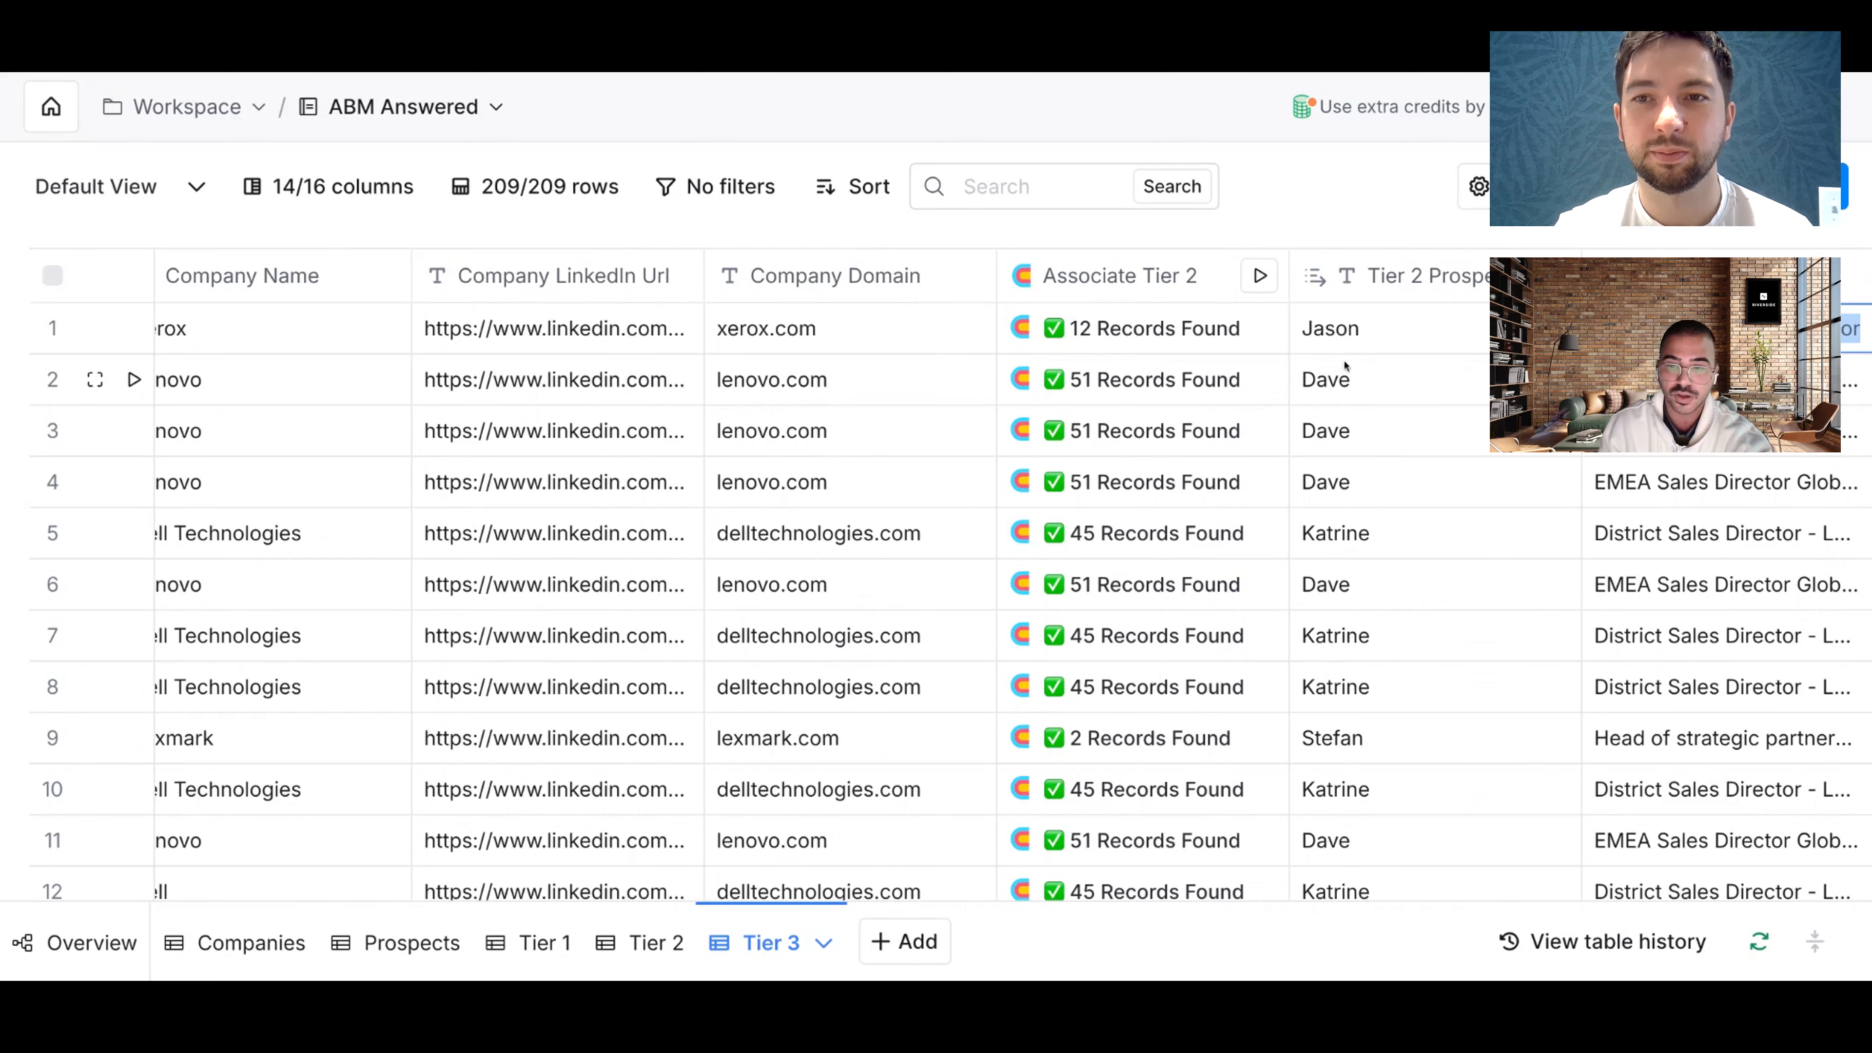
# Step: Switch to the Tier 2 table and inspect the matched Tier 1 contact names in rows 1 and 4
pyautogui.click(1342, 328)
pyautogui.click(655, 943)
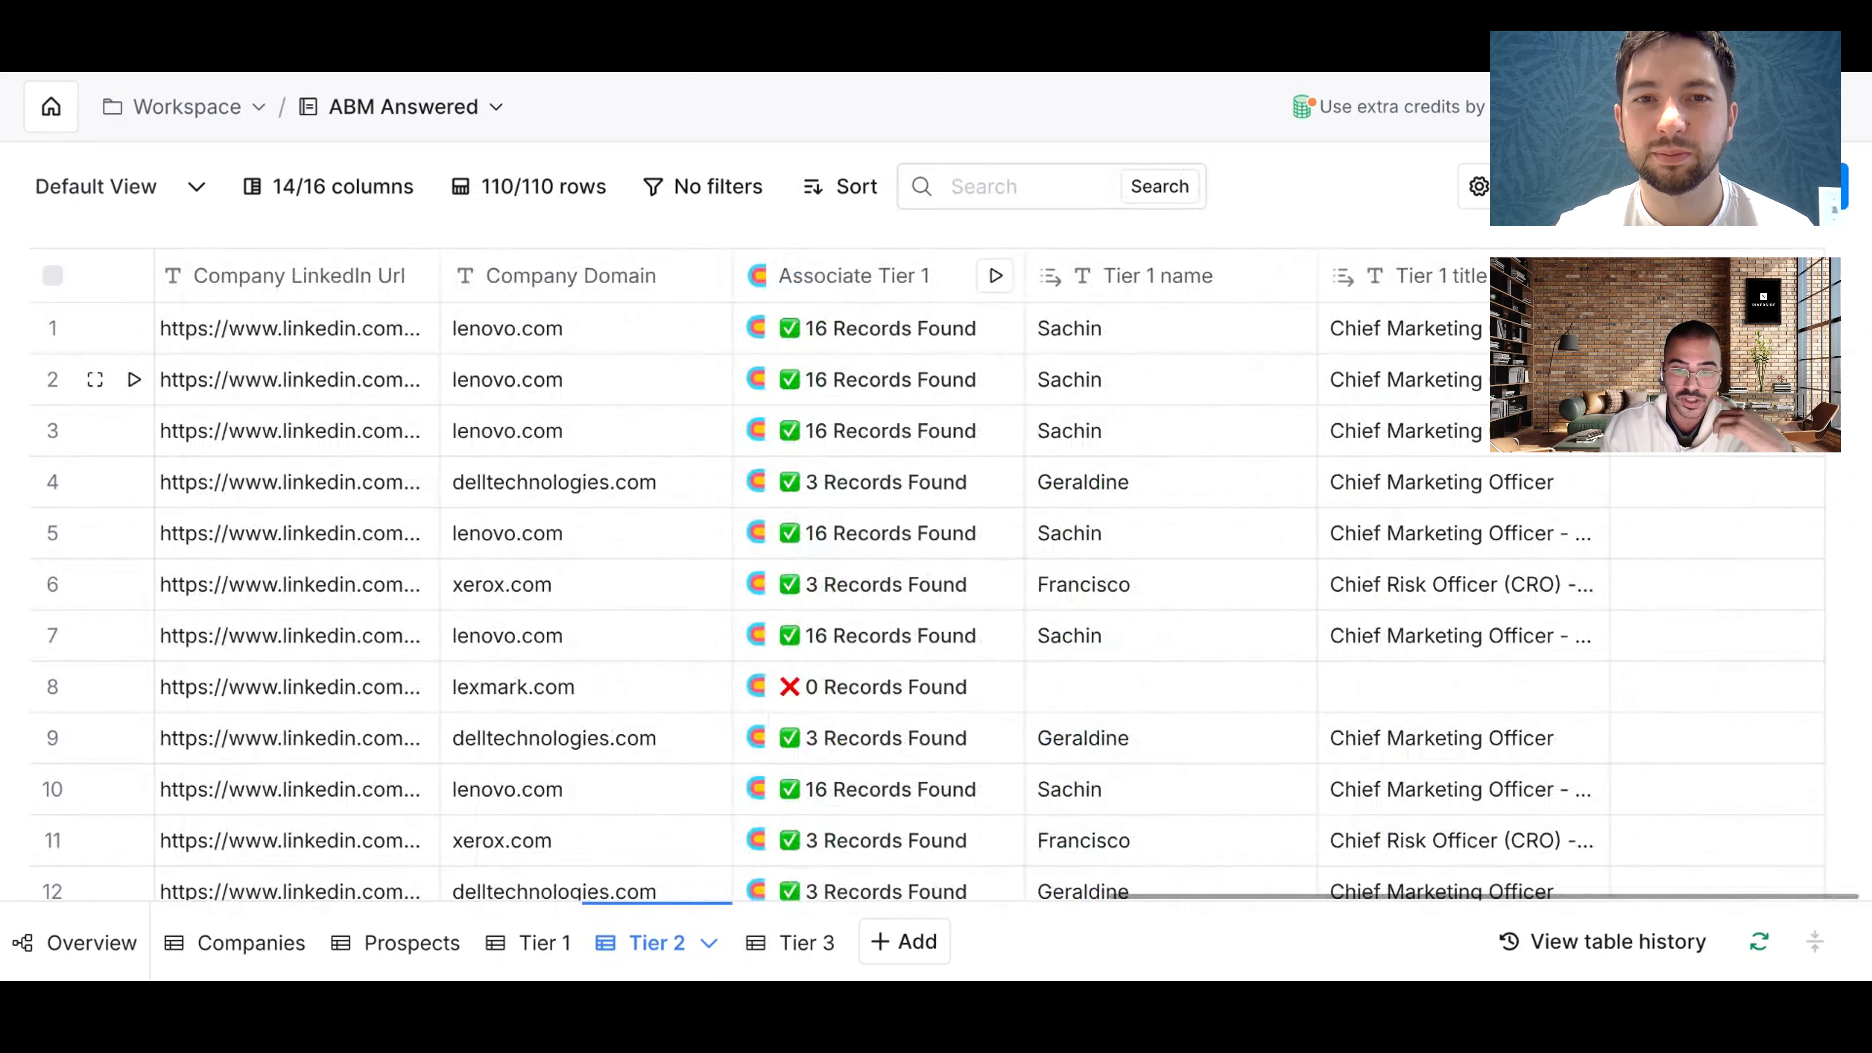
pyautogui.click(1095, 330)
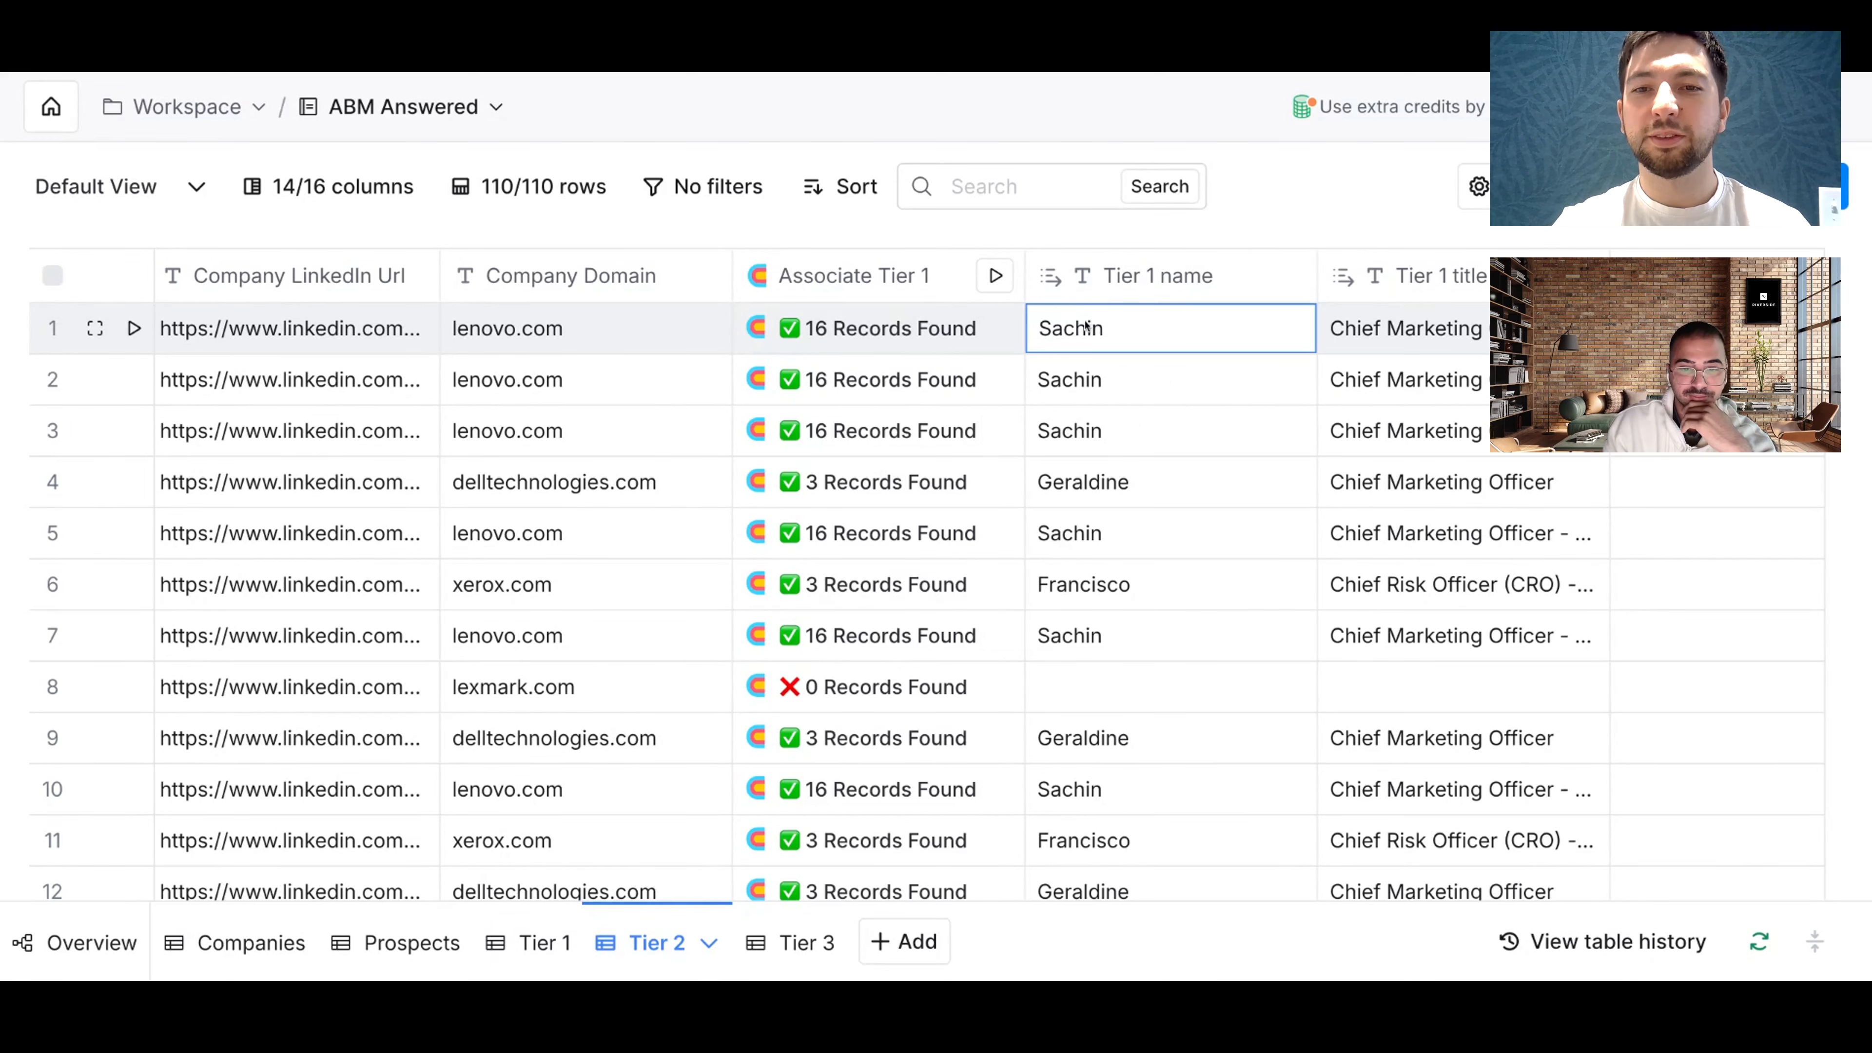
pyautogui.hscroll(-2, 1090, 324)
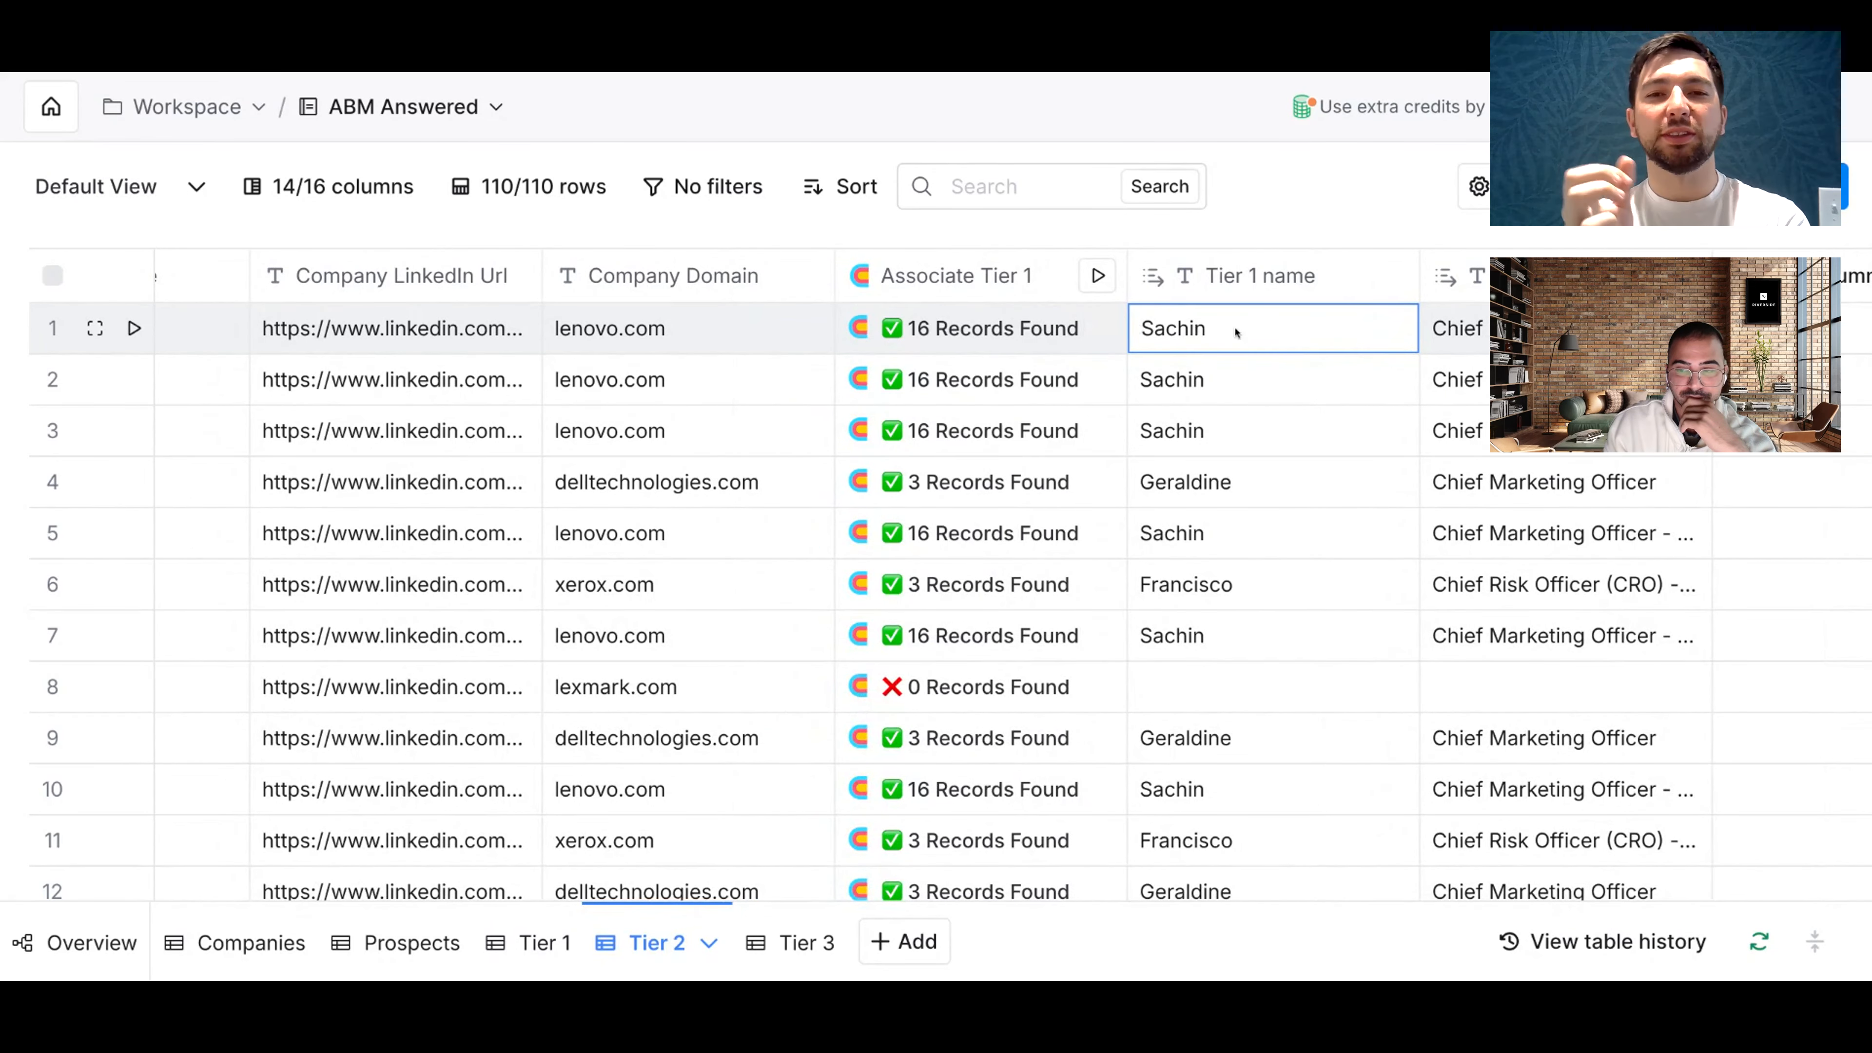
pyautogui.hscroll(1, 1235, 332)
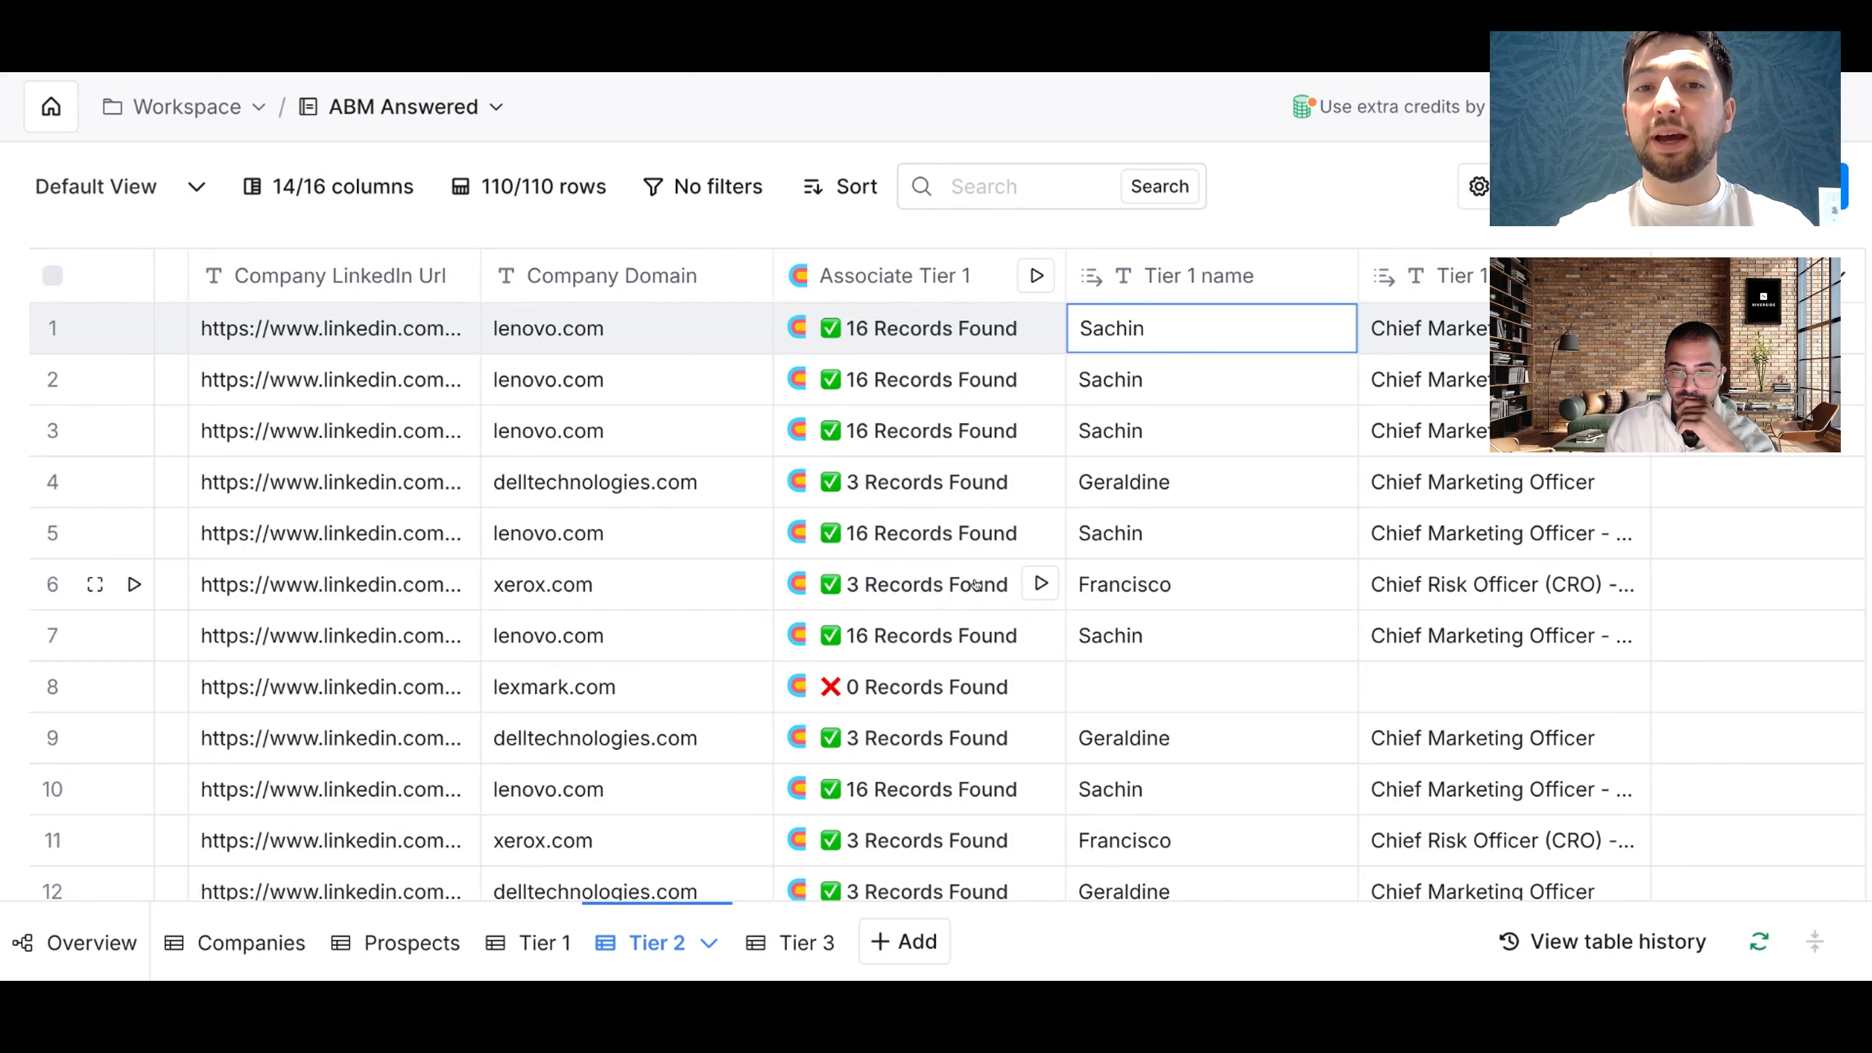
pyautogui.hscroll(1, 976, 584)
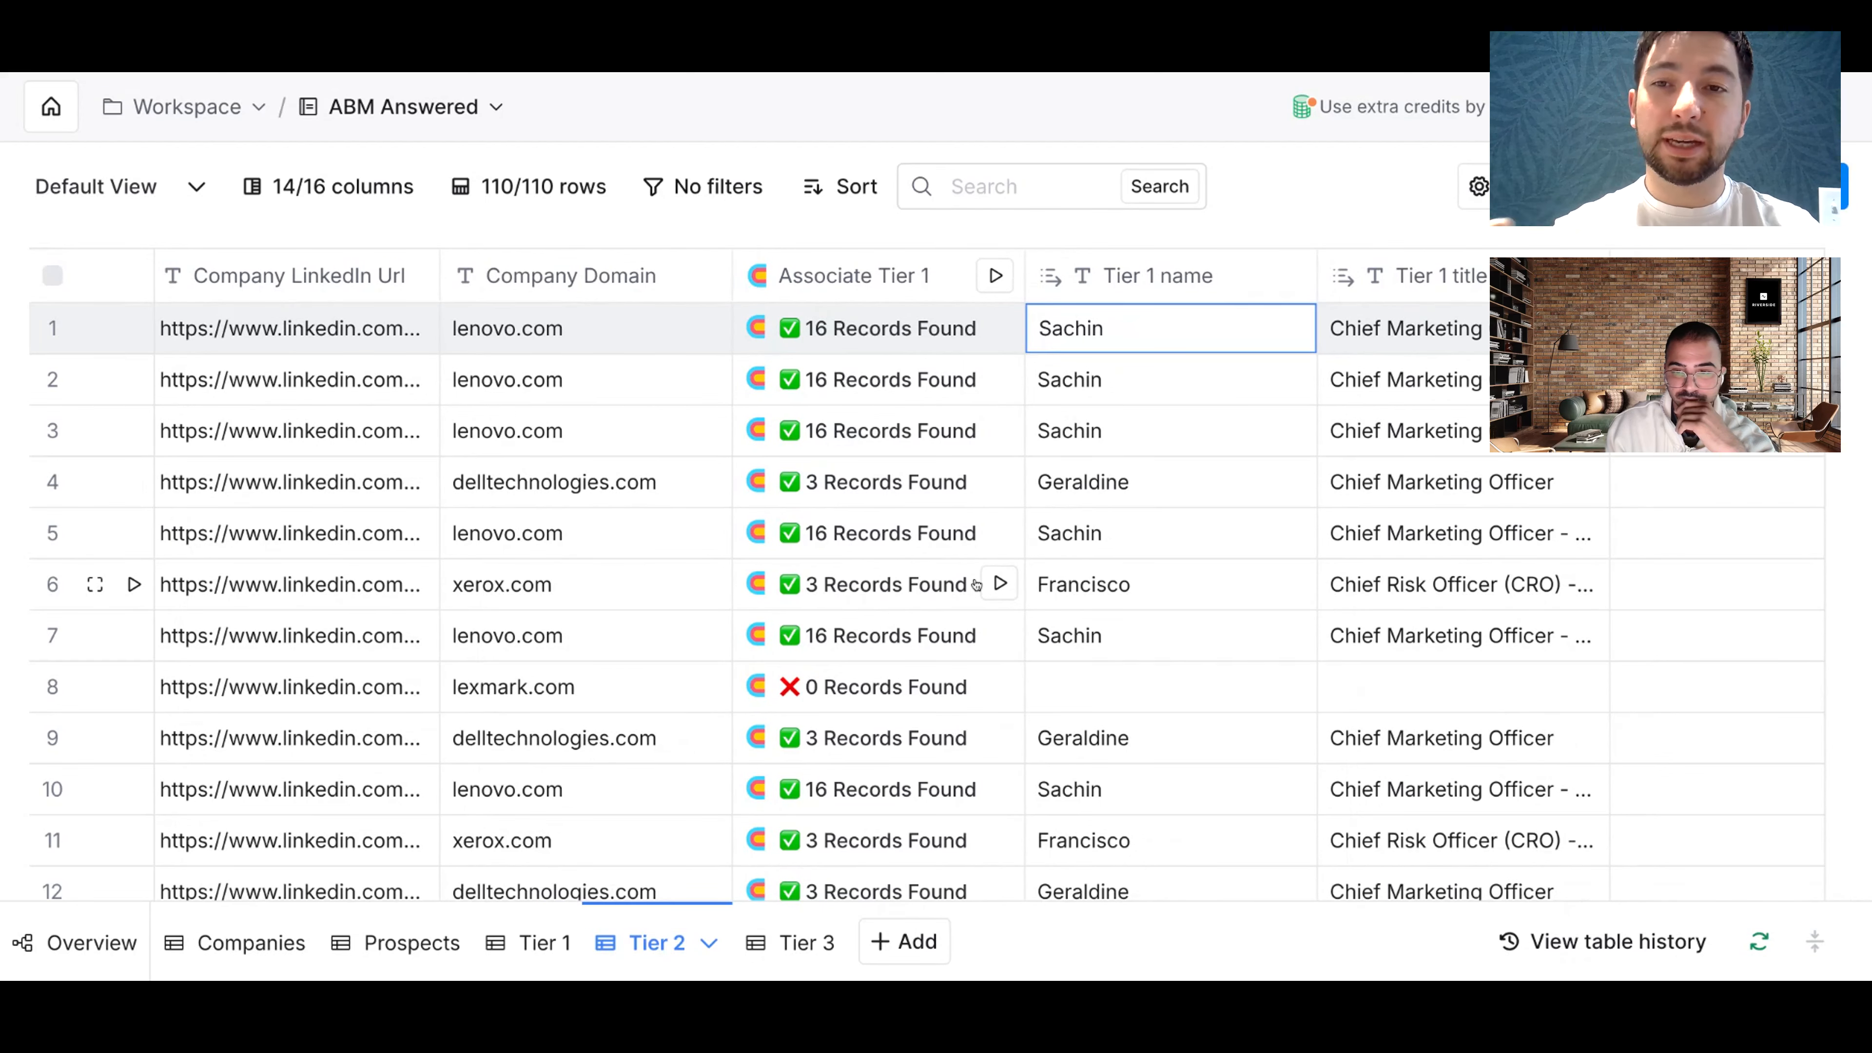
pyautogui.click(1148, 493)
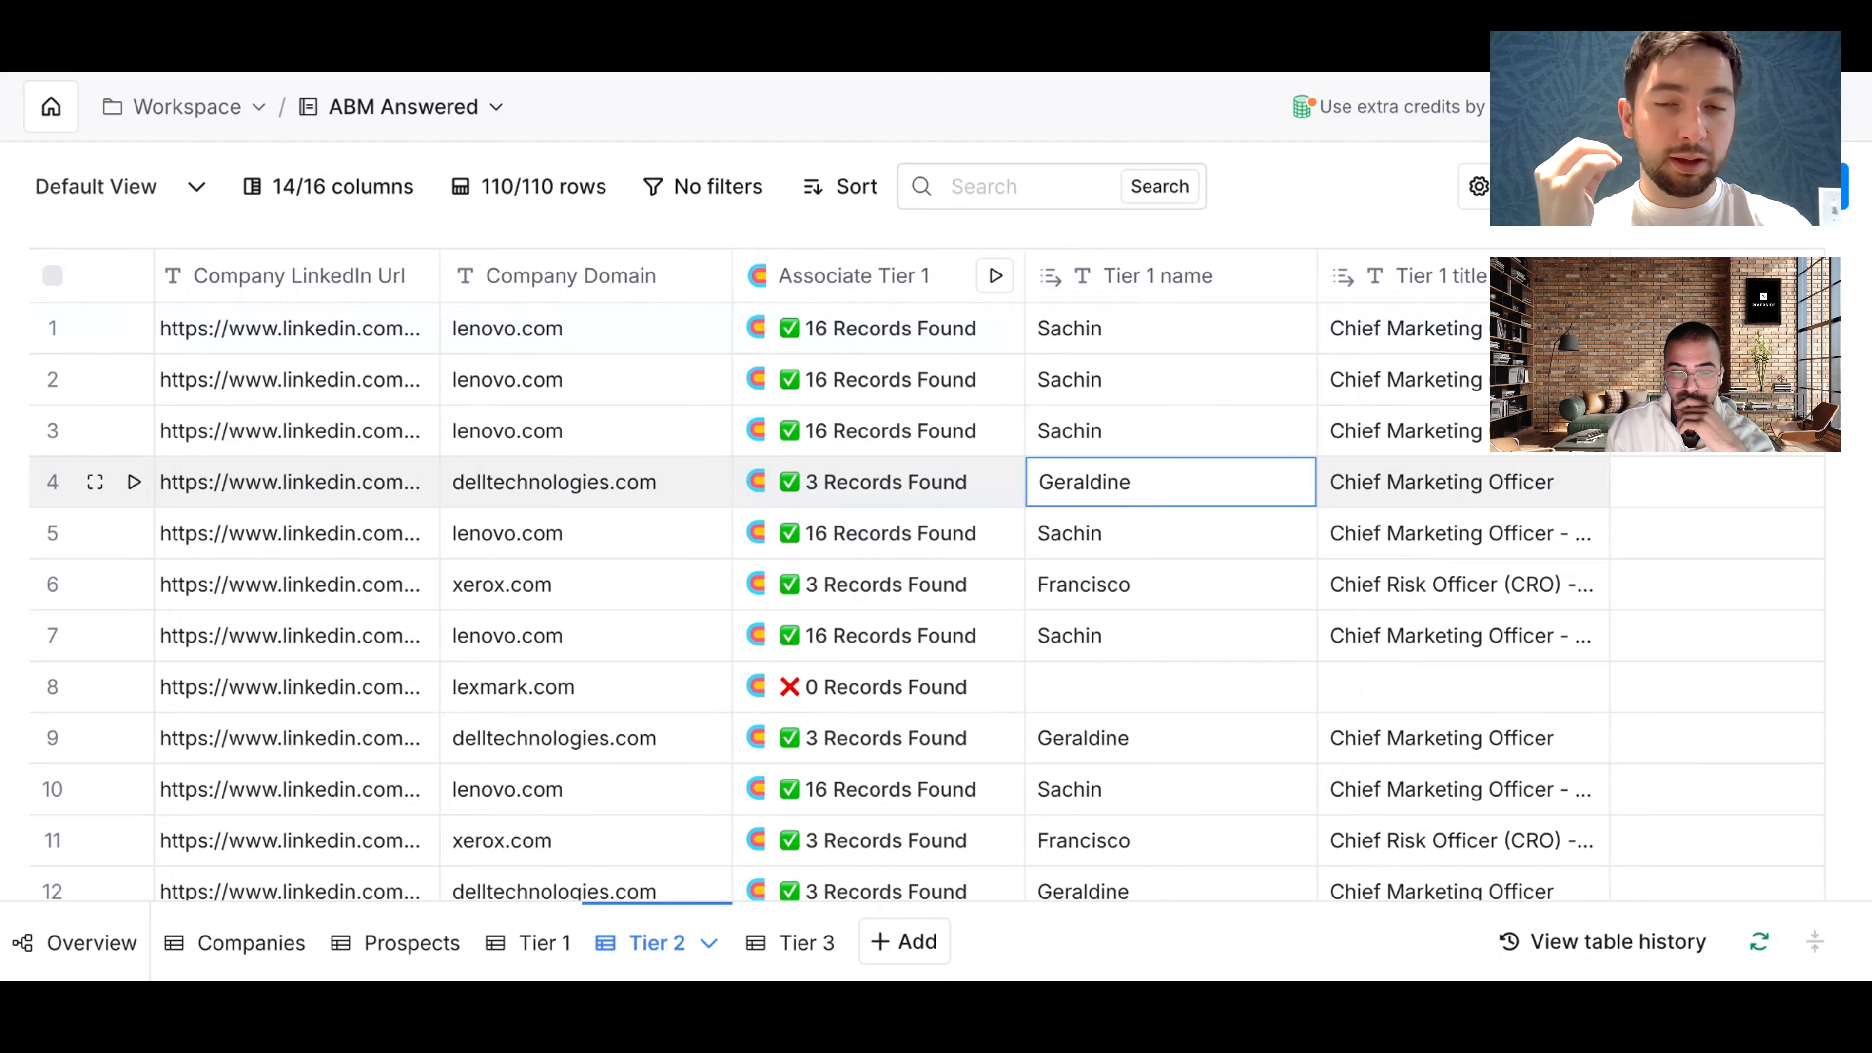
# Step: Go back to the 341-contact Prospects table and open the Tiers formula column's options menu
pyautogui.click(215, 943)
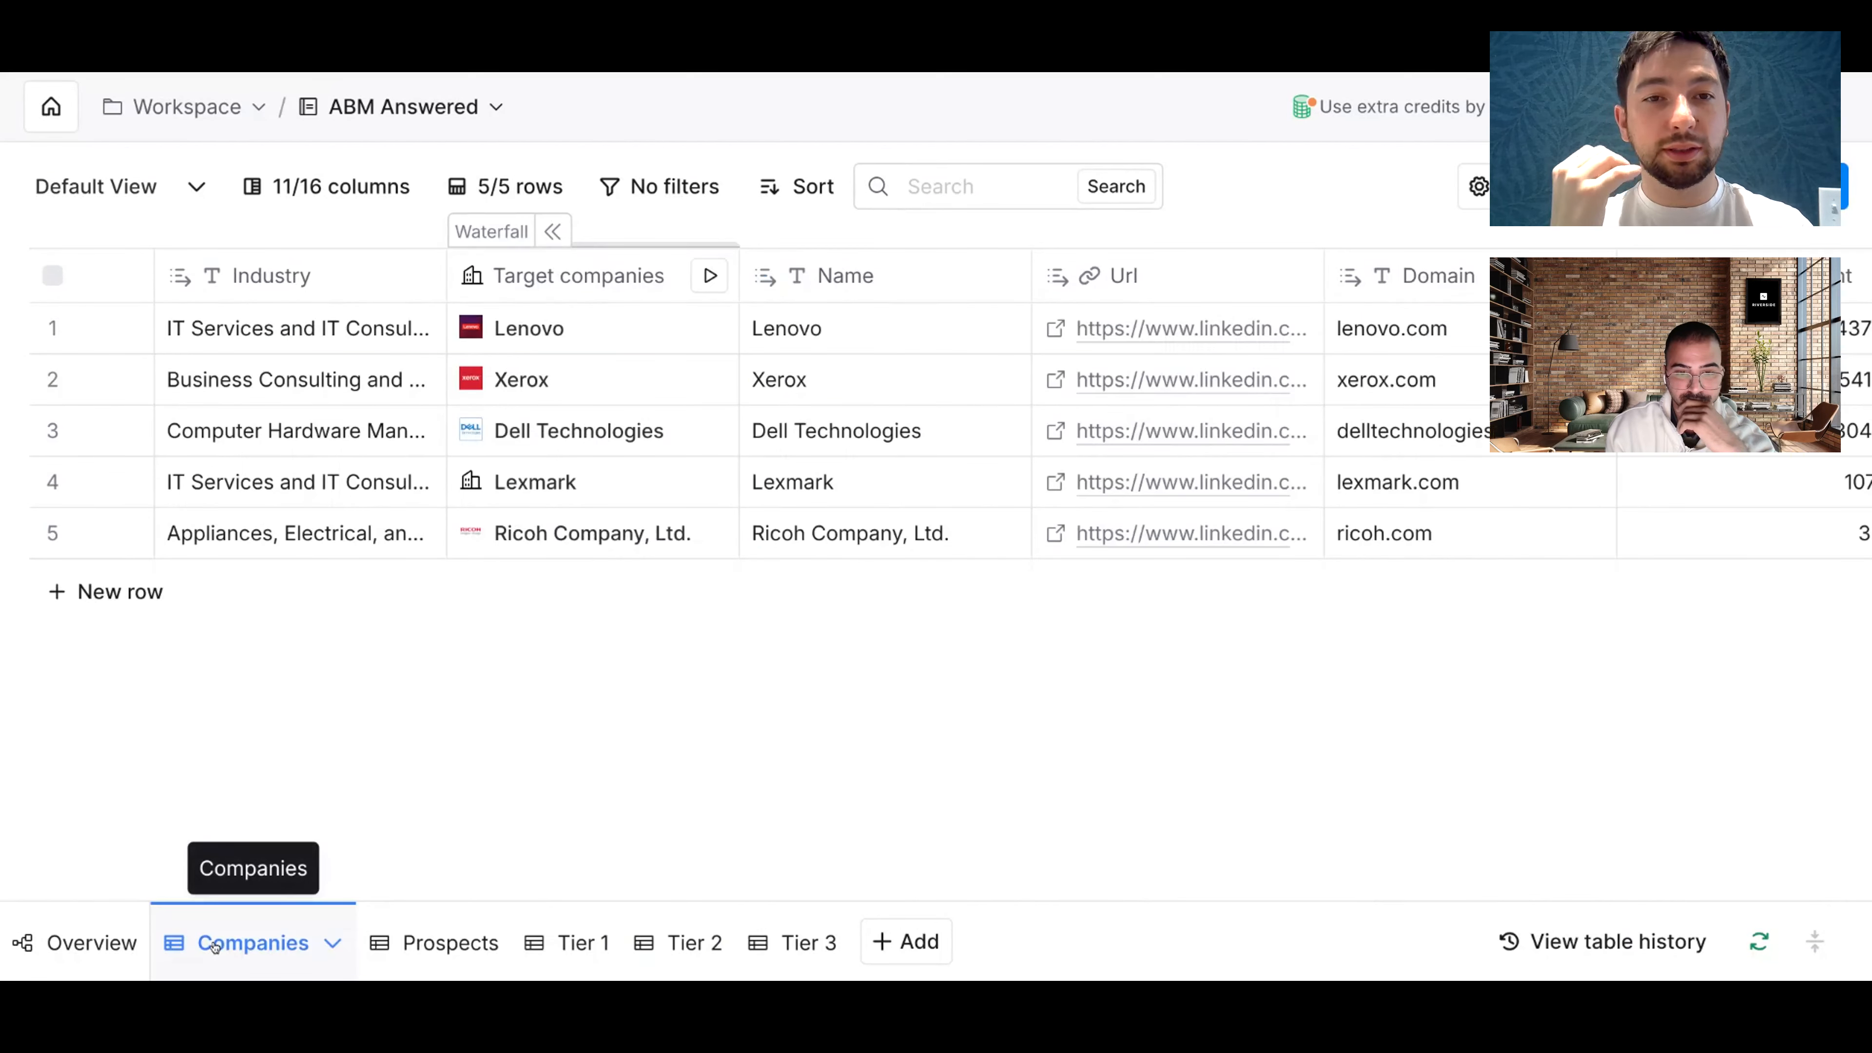
pyautogui.hscroll(2, 135, 483)
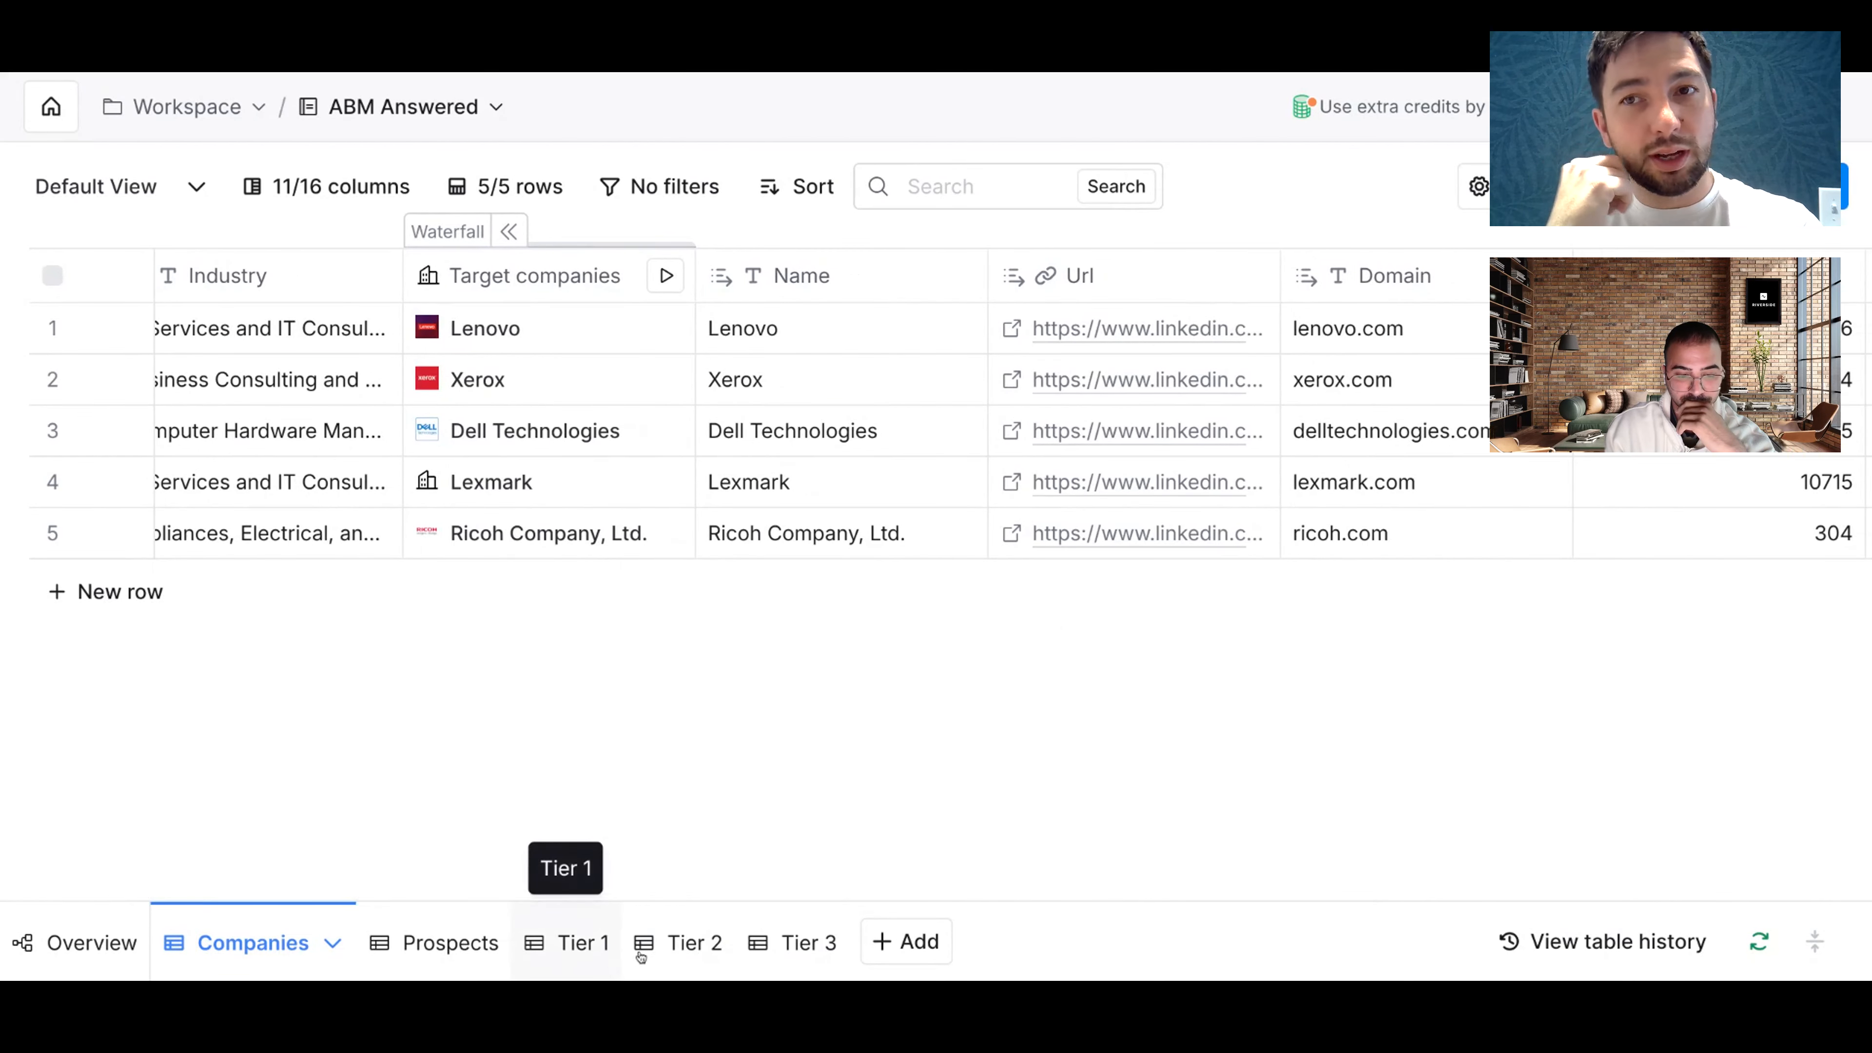
pyautogui.click(453, 951)
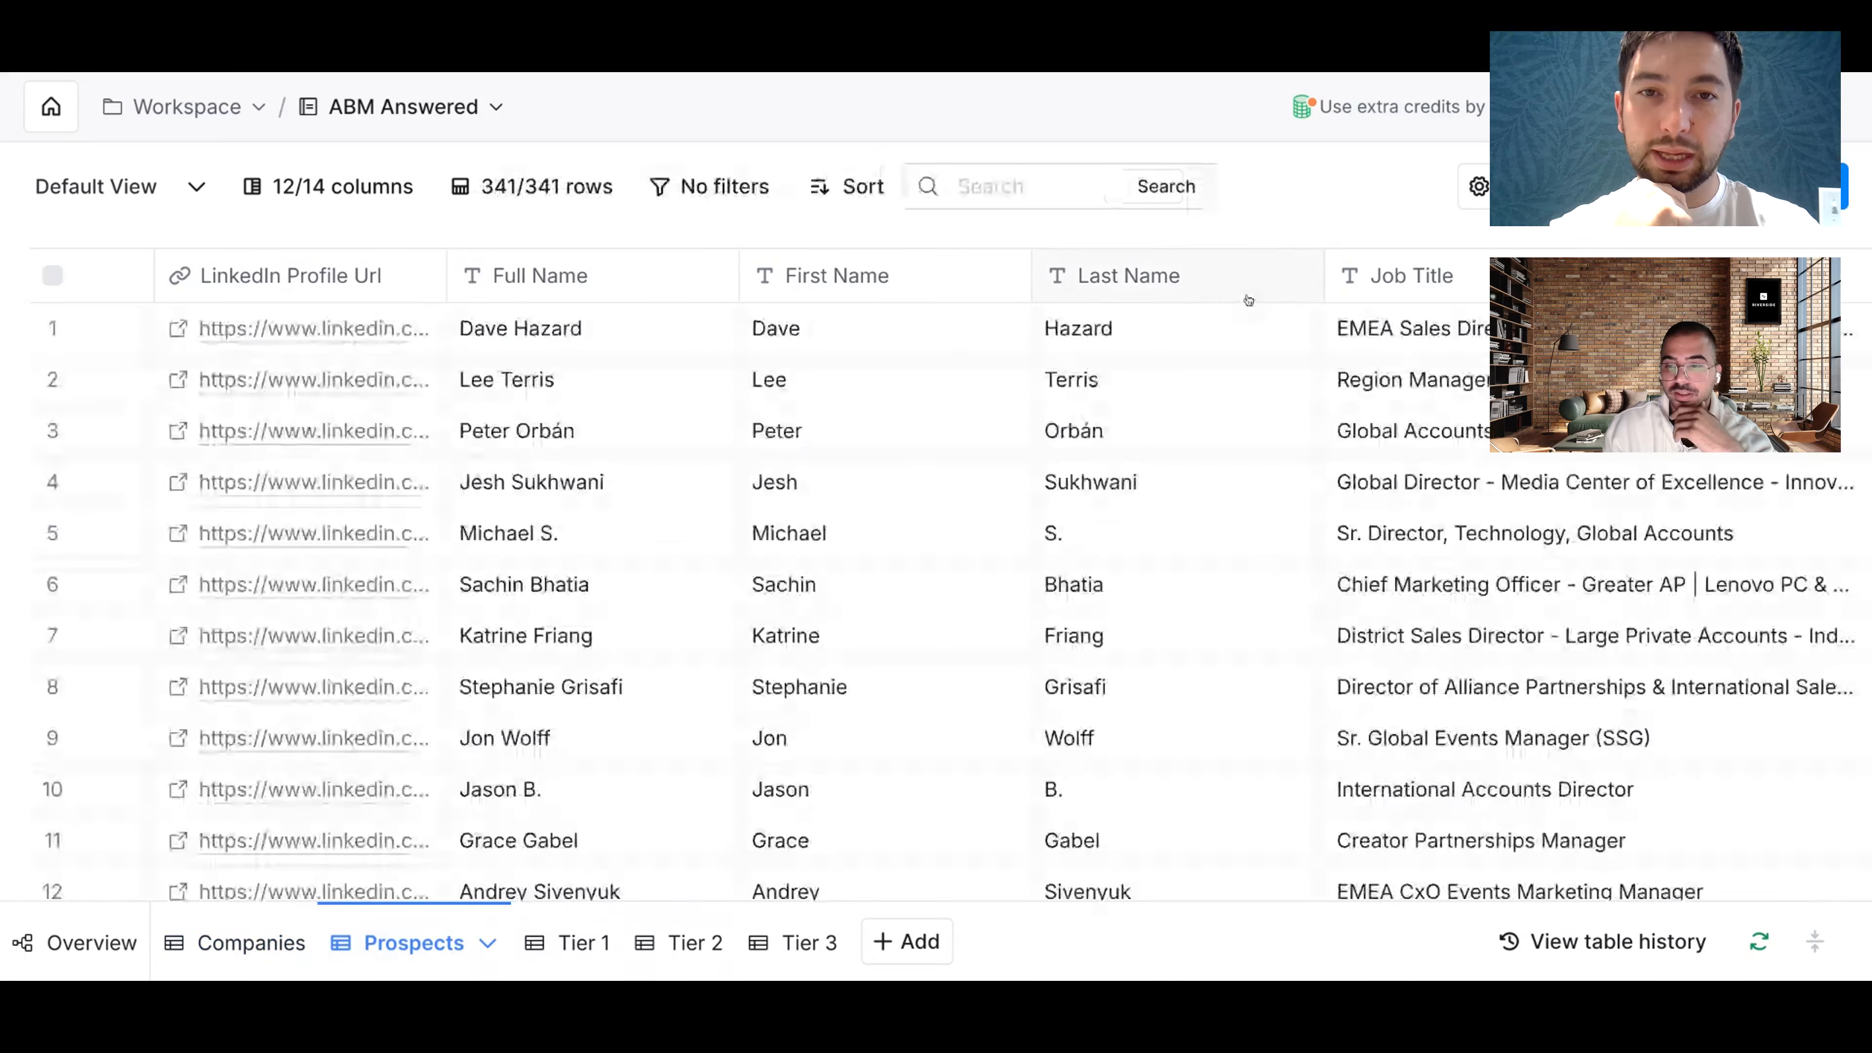
pyautogui.hscroll(10, 1241, 300)
pyautogui.click(1247, 299)
pyautogui.hscroll(5, 1105, 309)
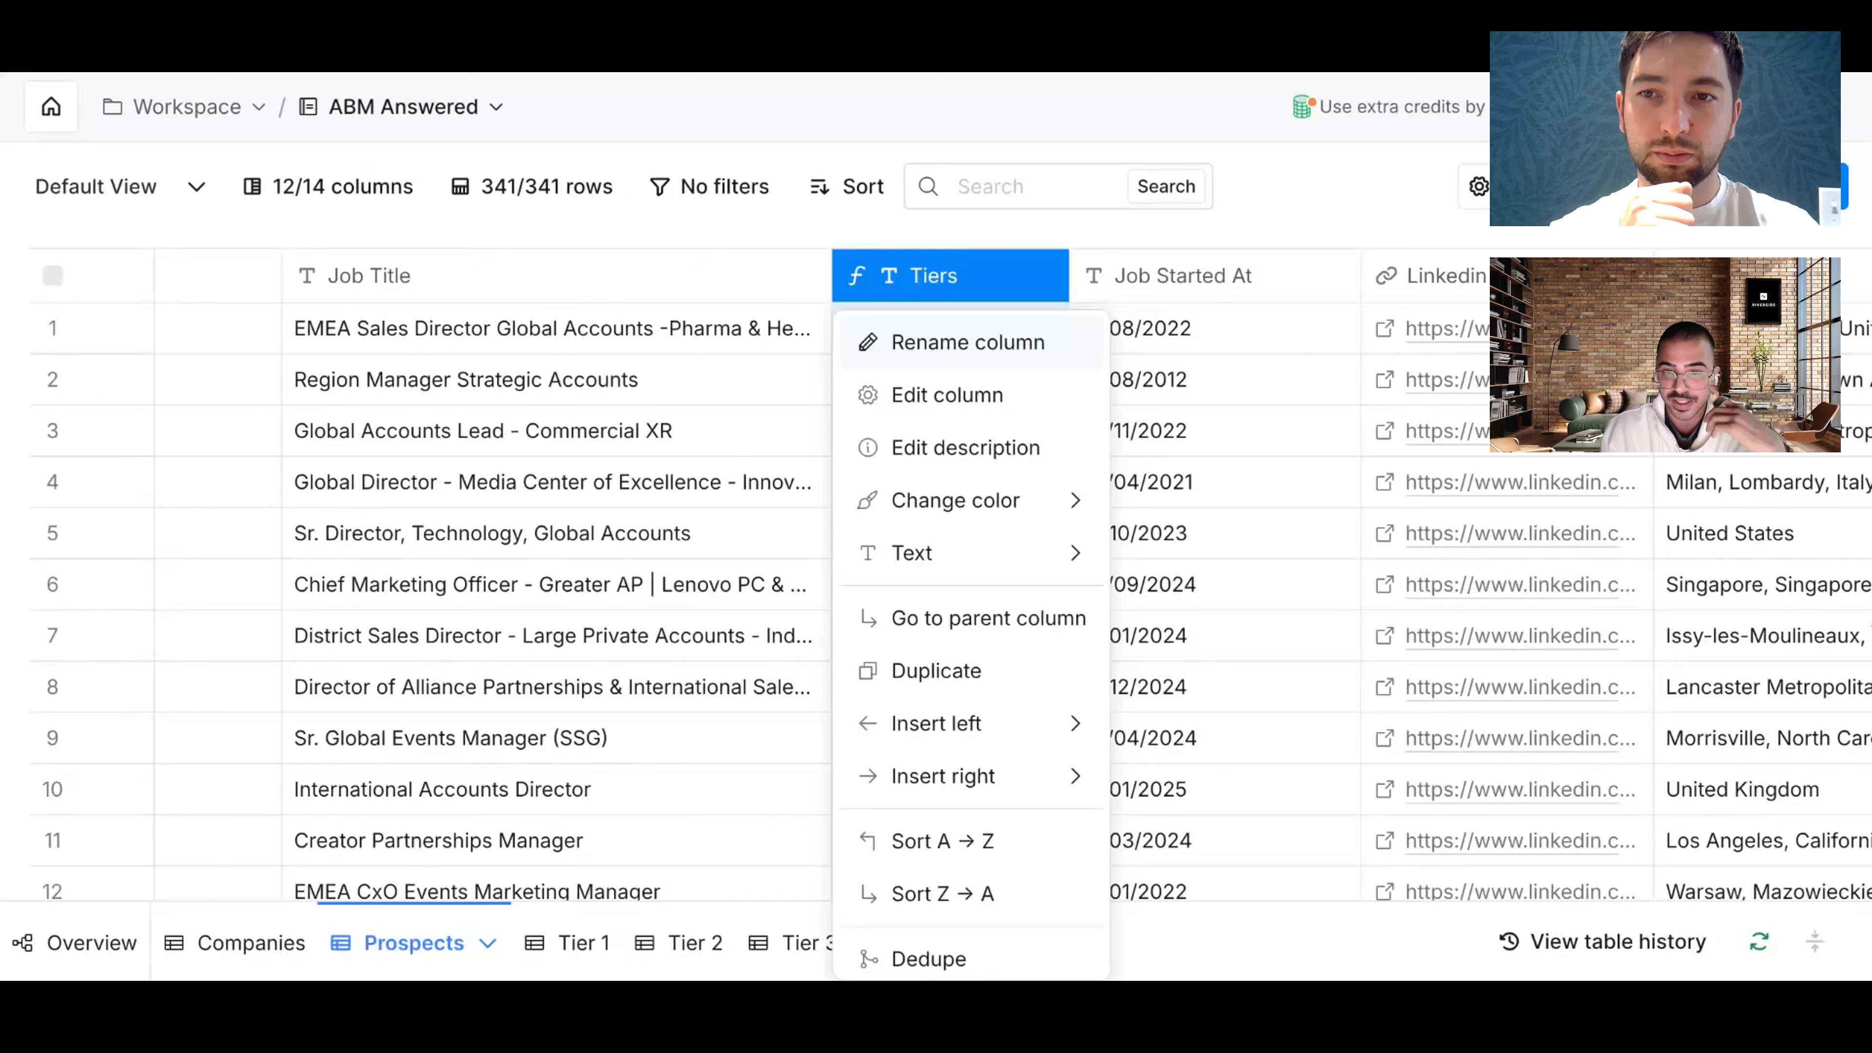
pyautogui.click(708, 255)
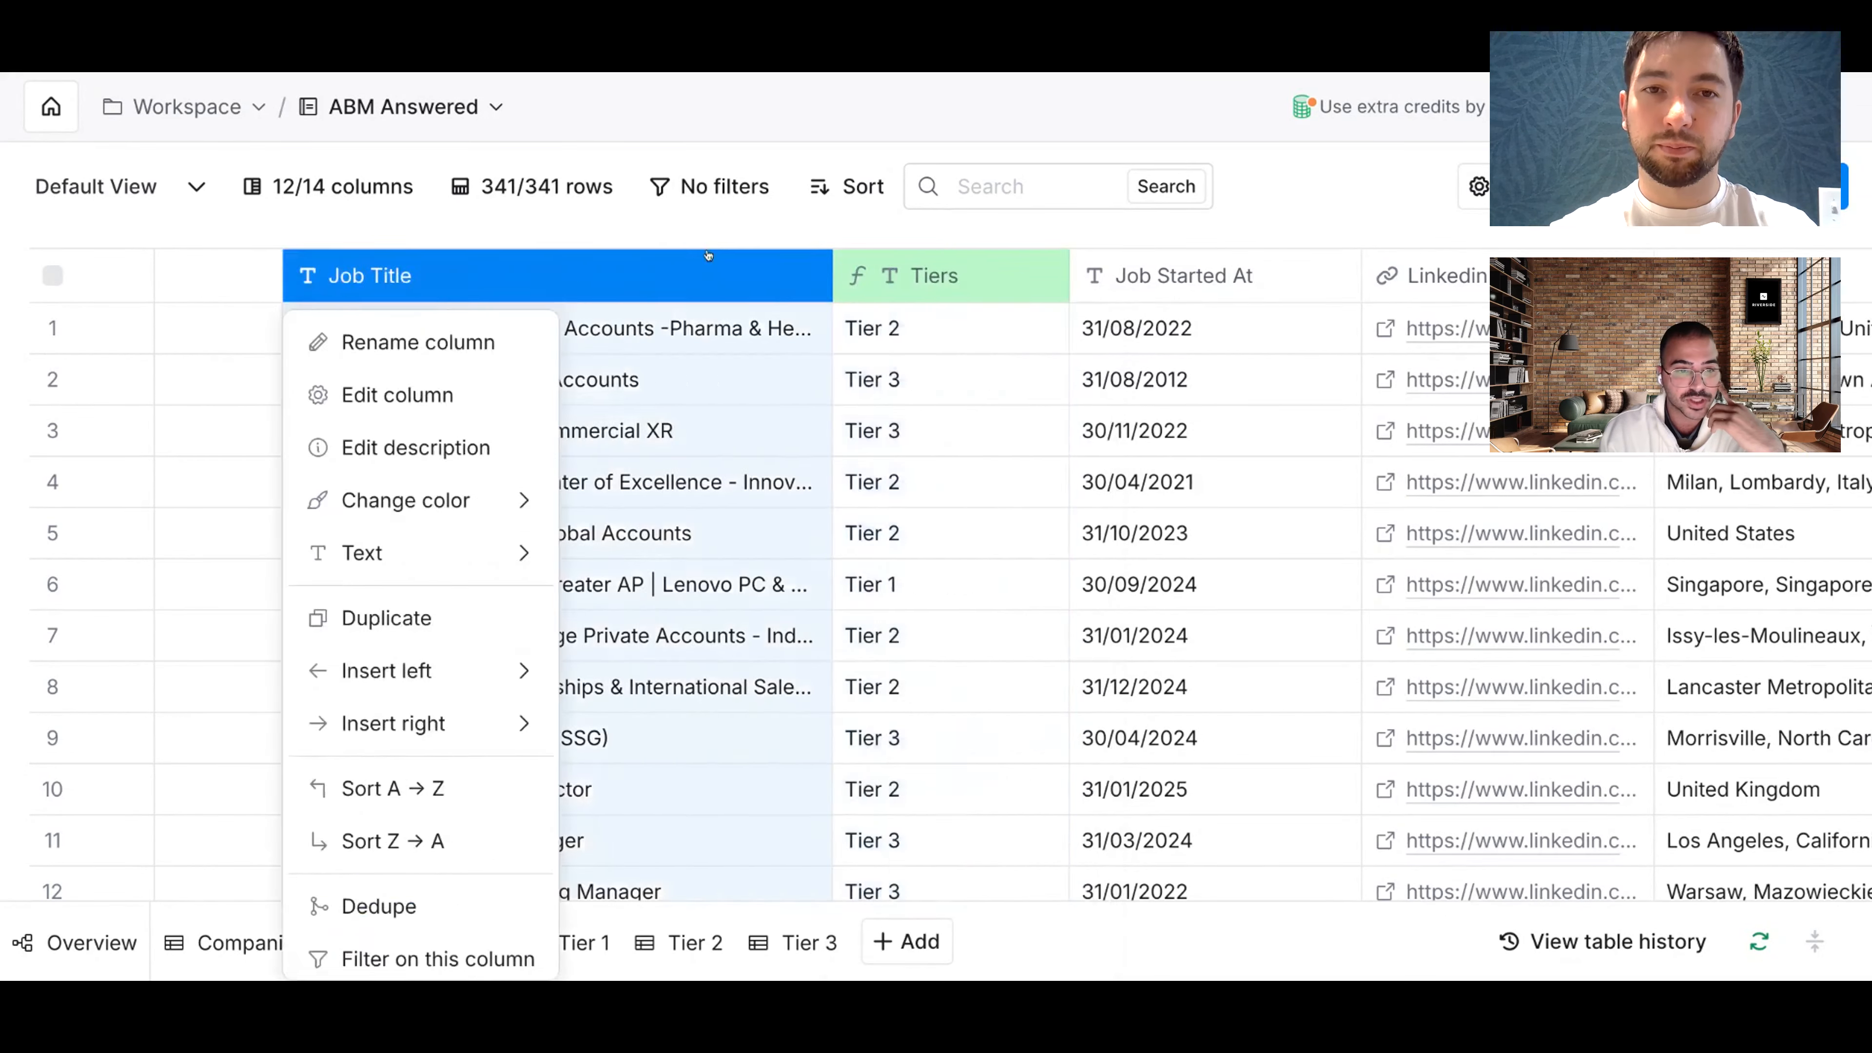
pyautogui.hscroll(-5, 700, 254)
pyautogui.click(606, 226)
pyautogui.hscroll(2, 1090, 288)
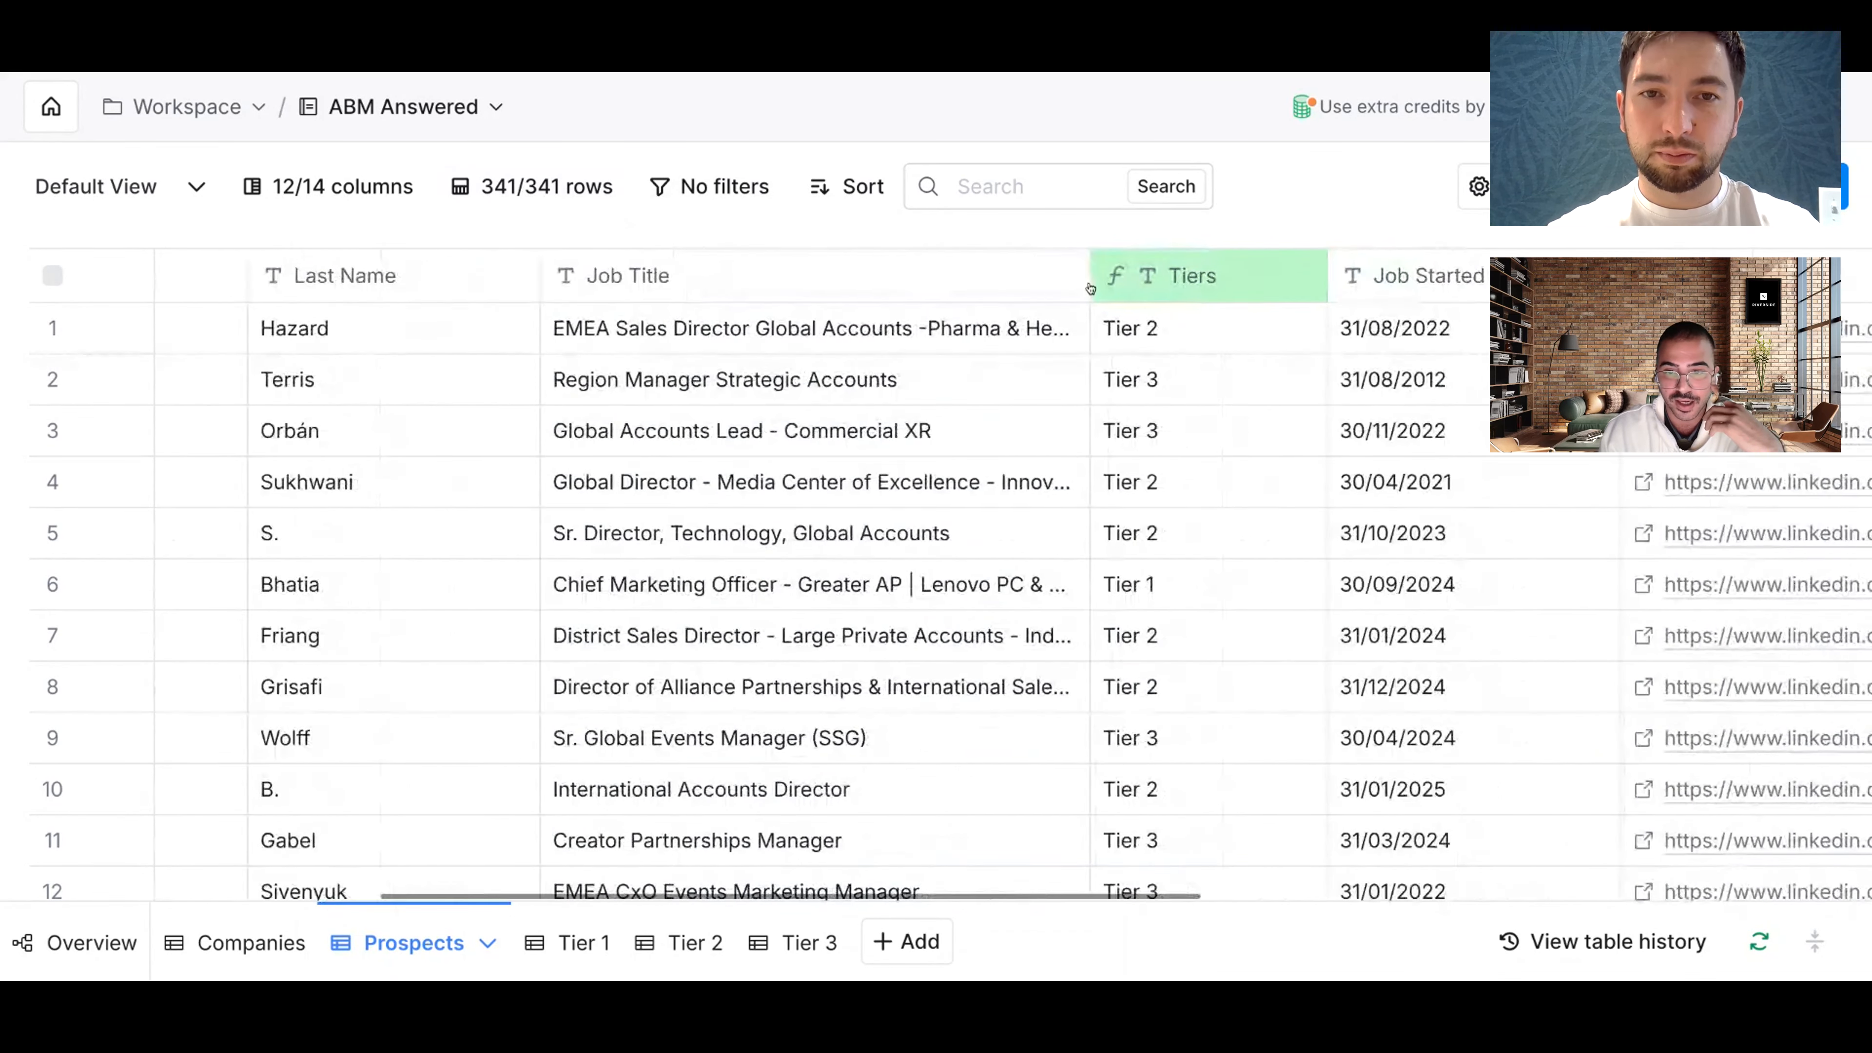
pyautogui.click(1224, 280)
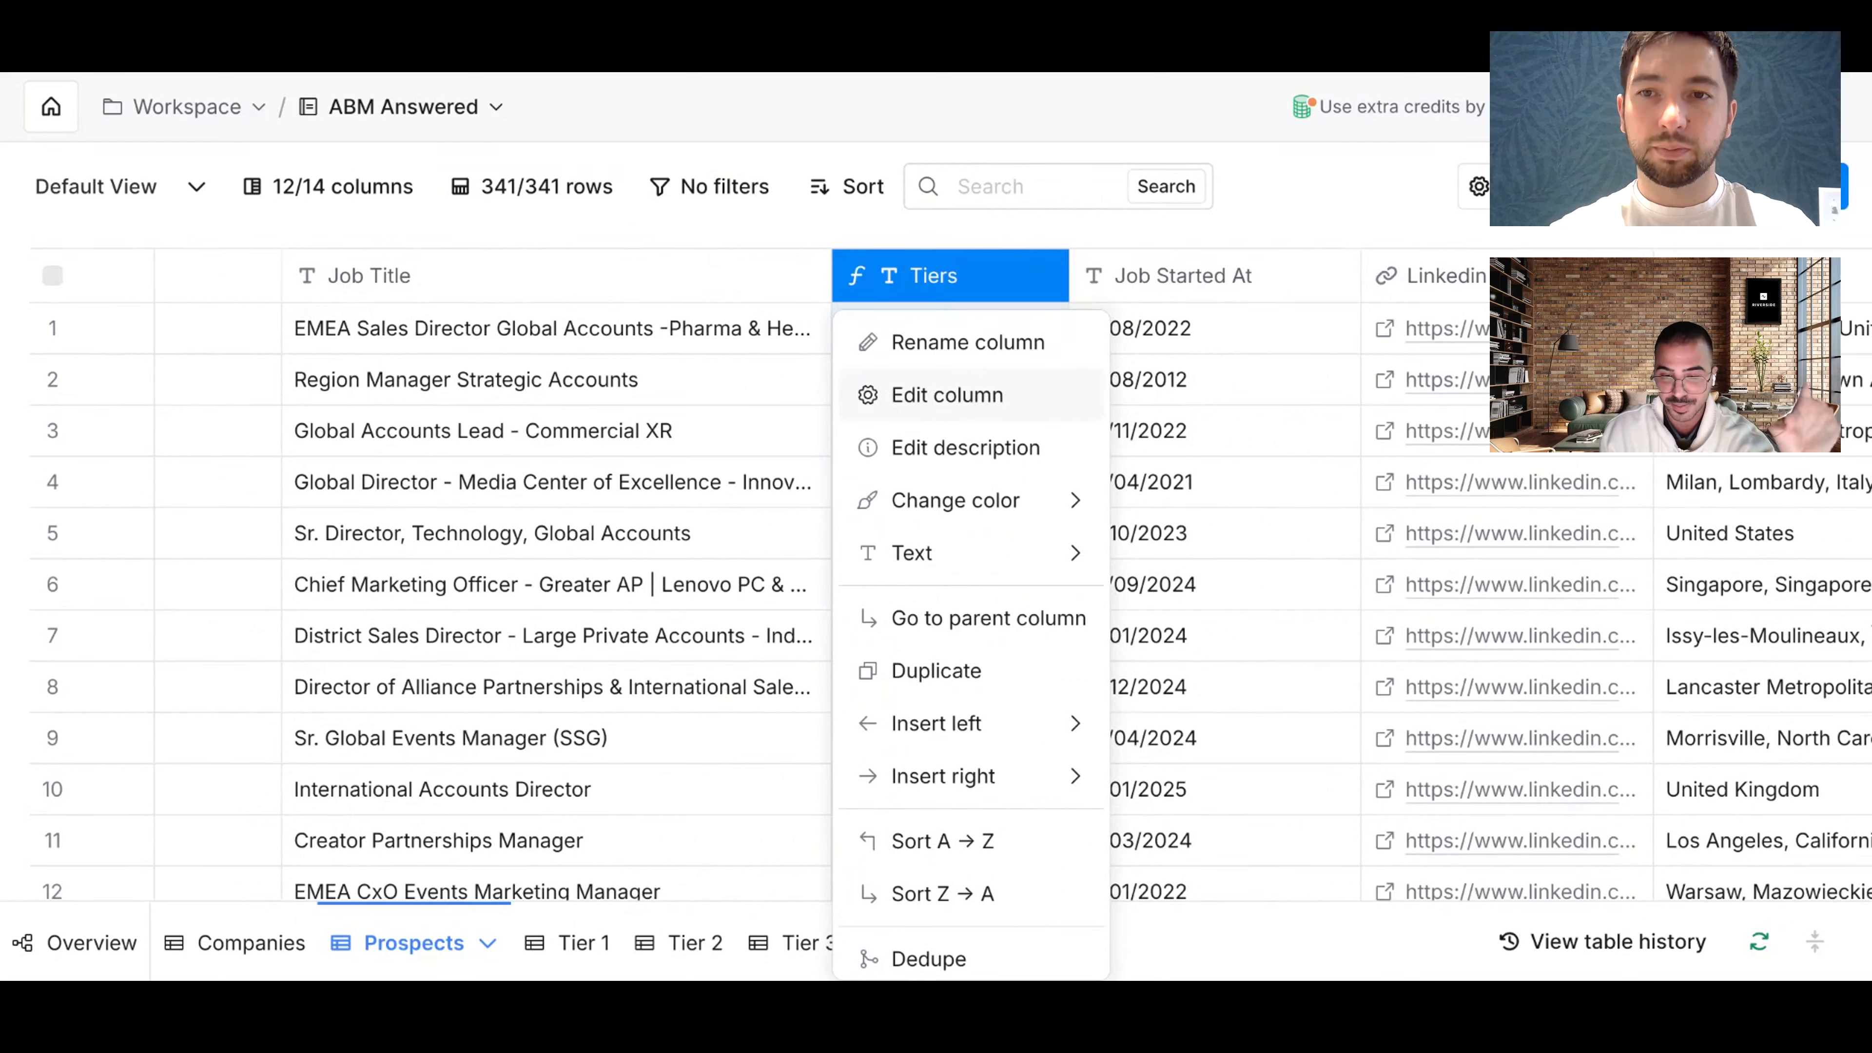
# Step: Edit the Tiers column with the AI Formula Generator and place the cursor in its three-tier description
pyautogui.click(947, 394)
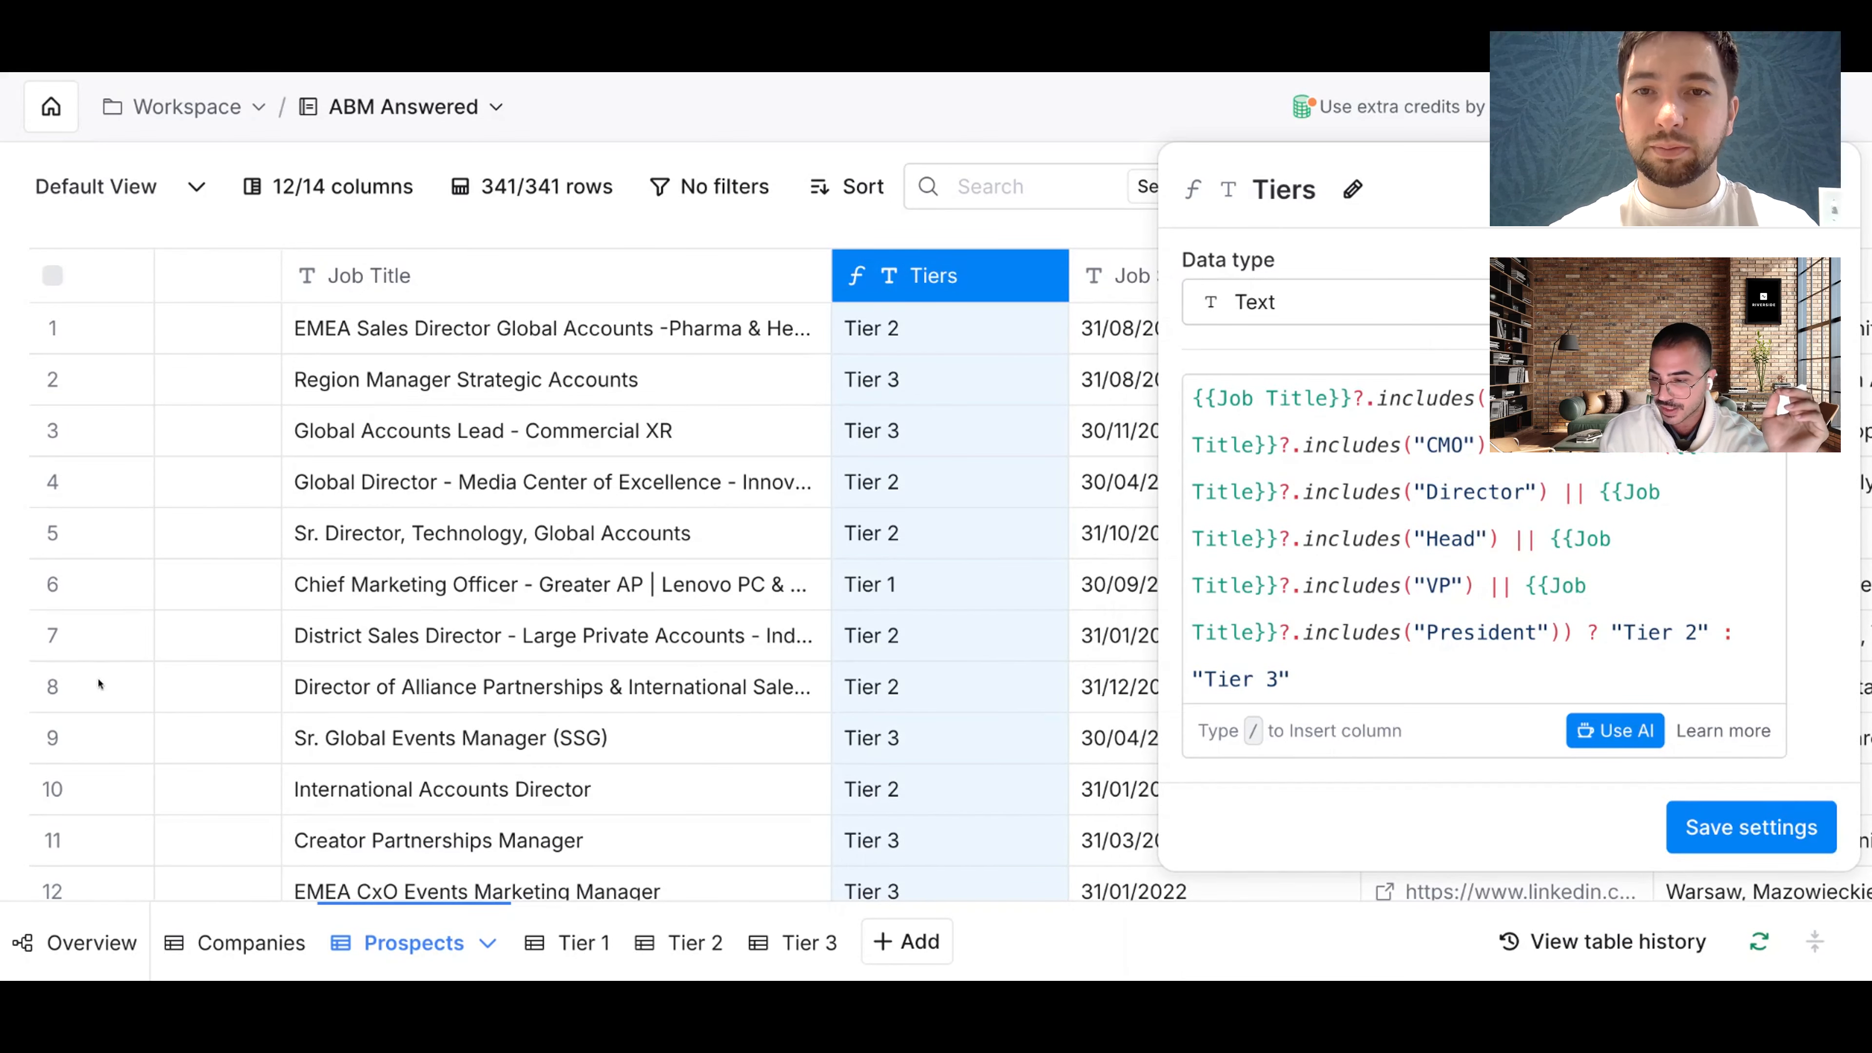
pyautogui.click(1614, 730)
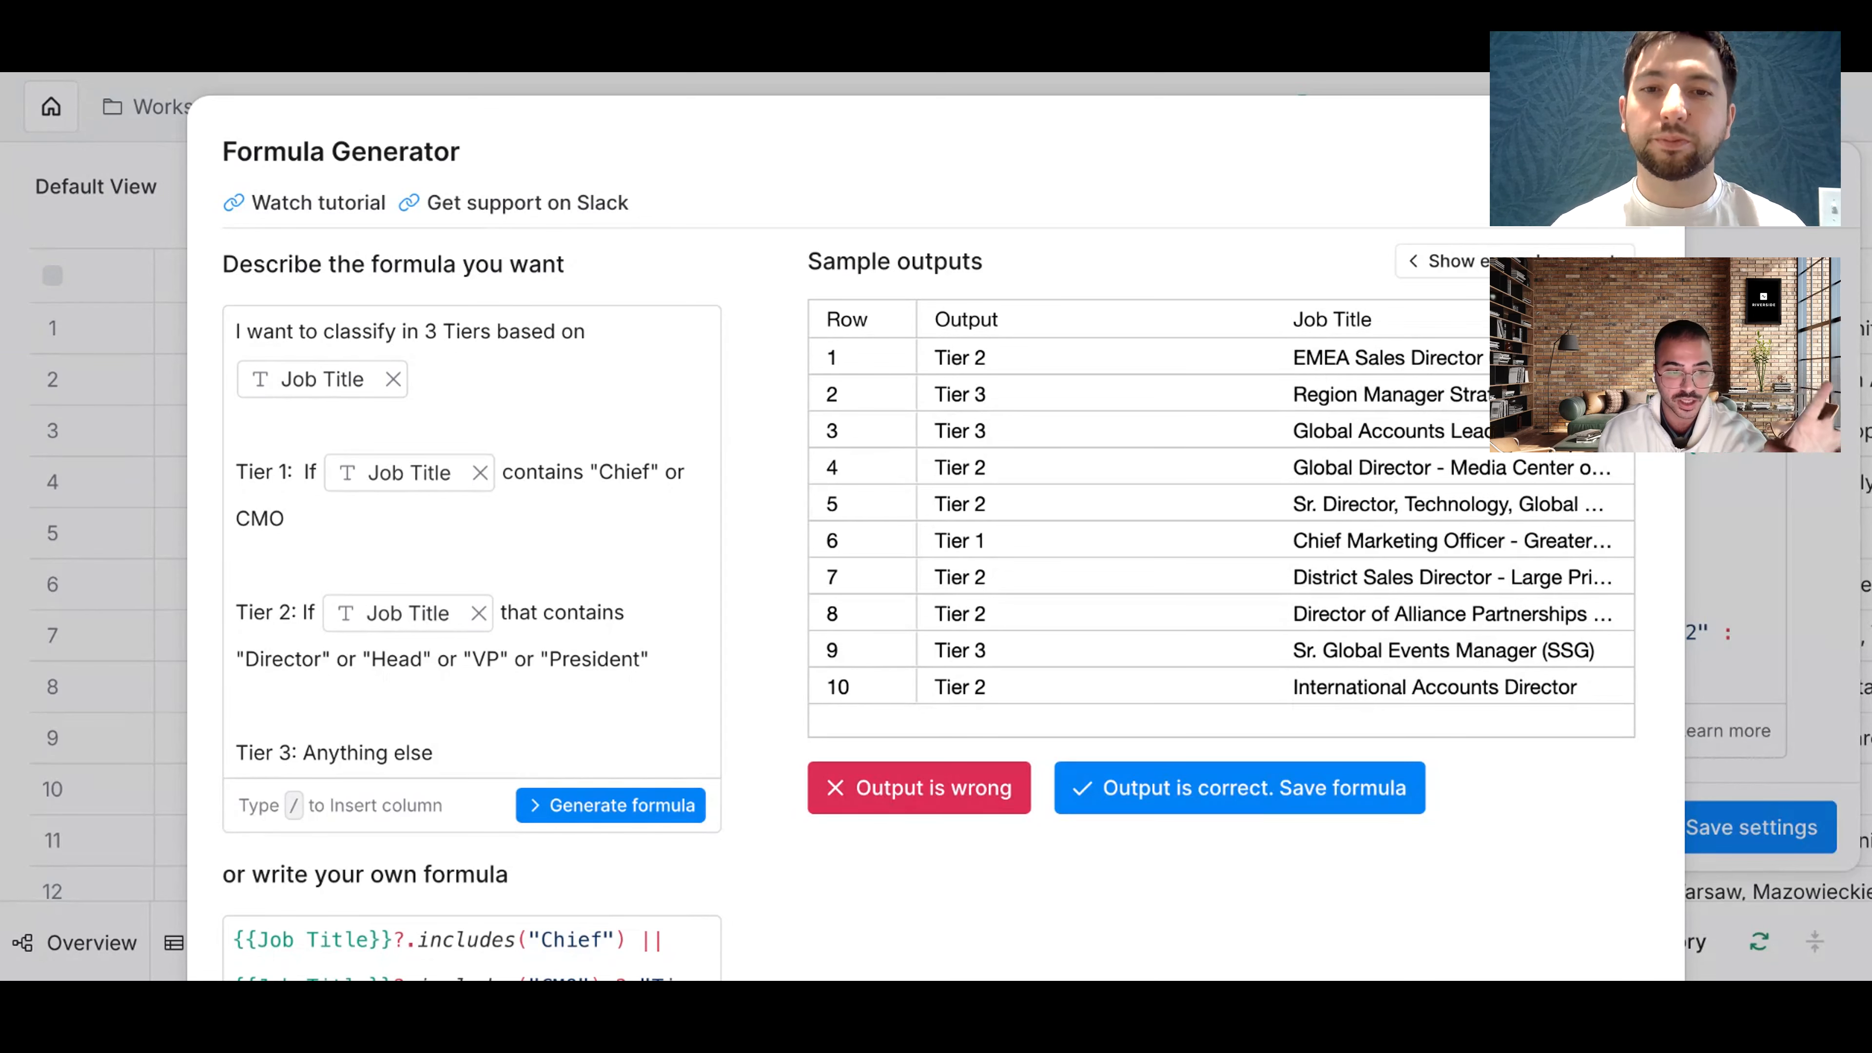
pyautogui.scroll(-1, 350, 461)
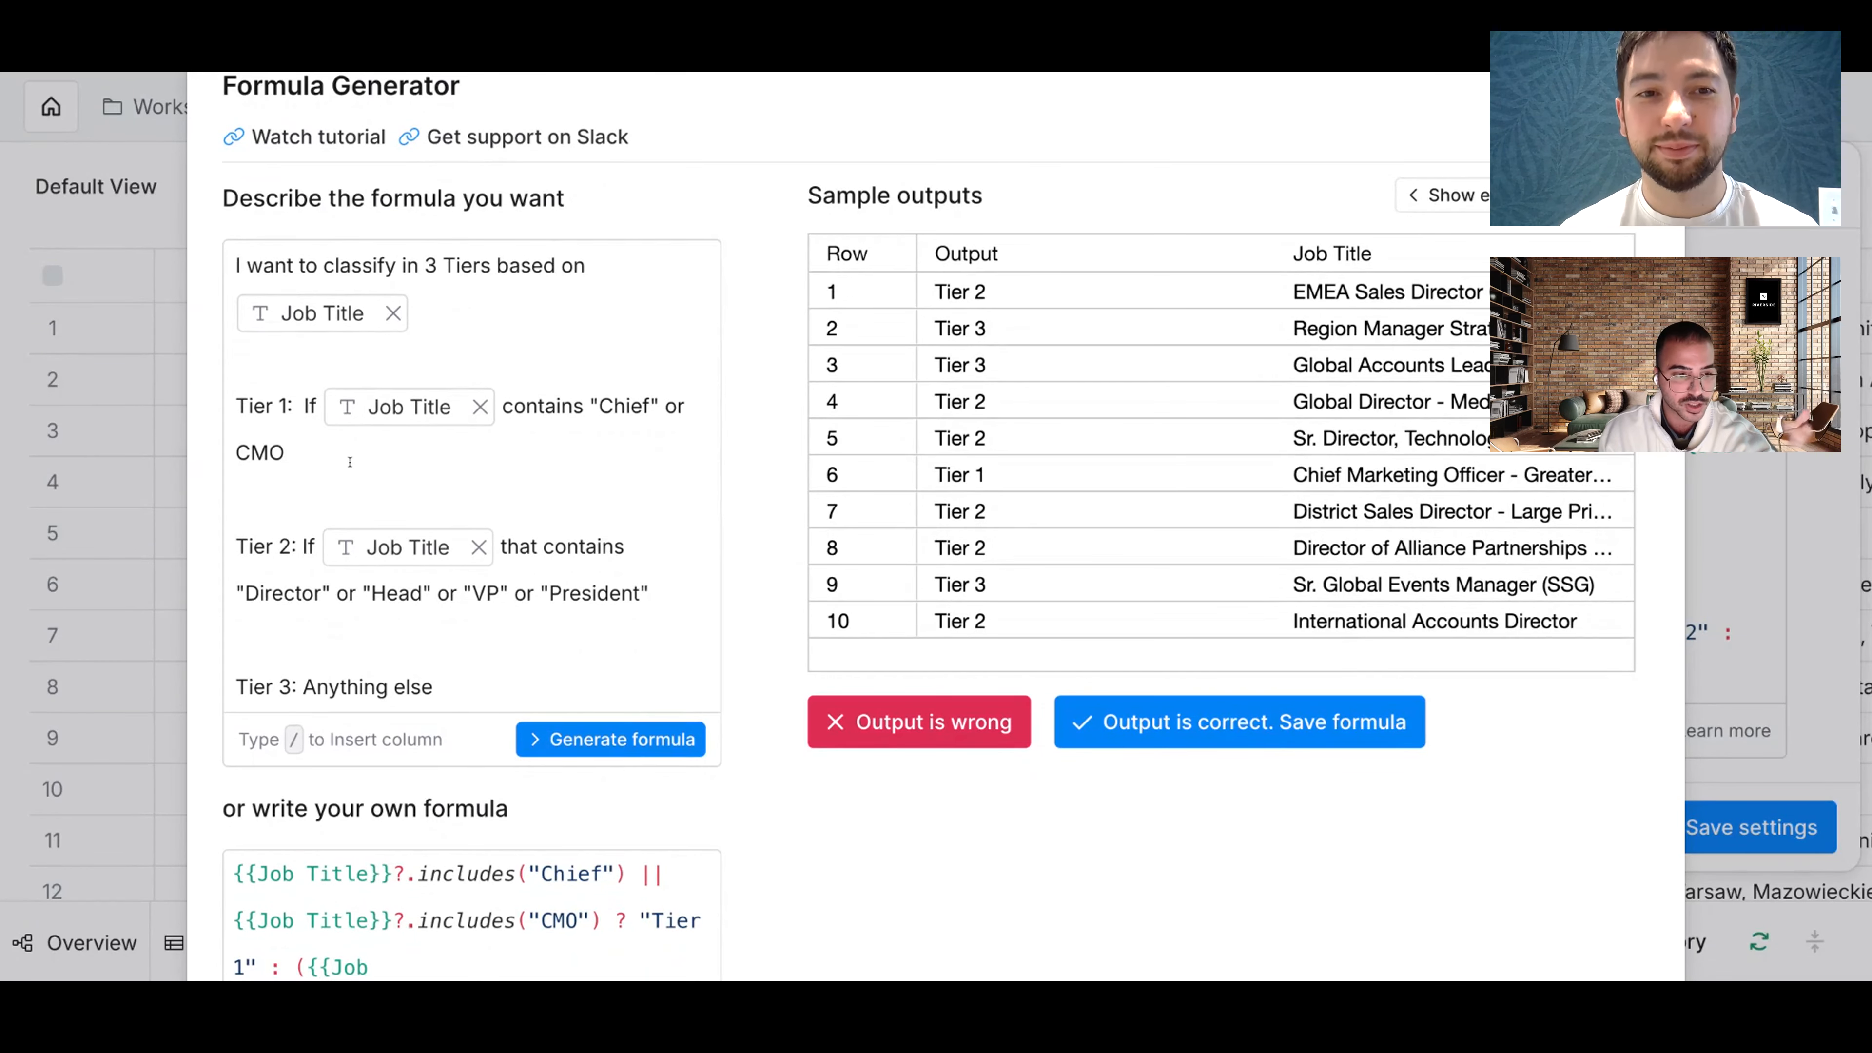
pyautogui.click(248, 406)
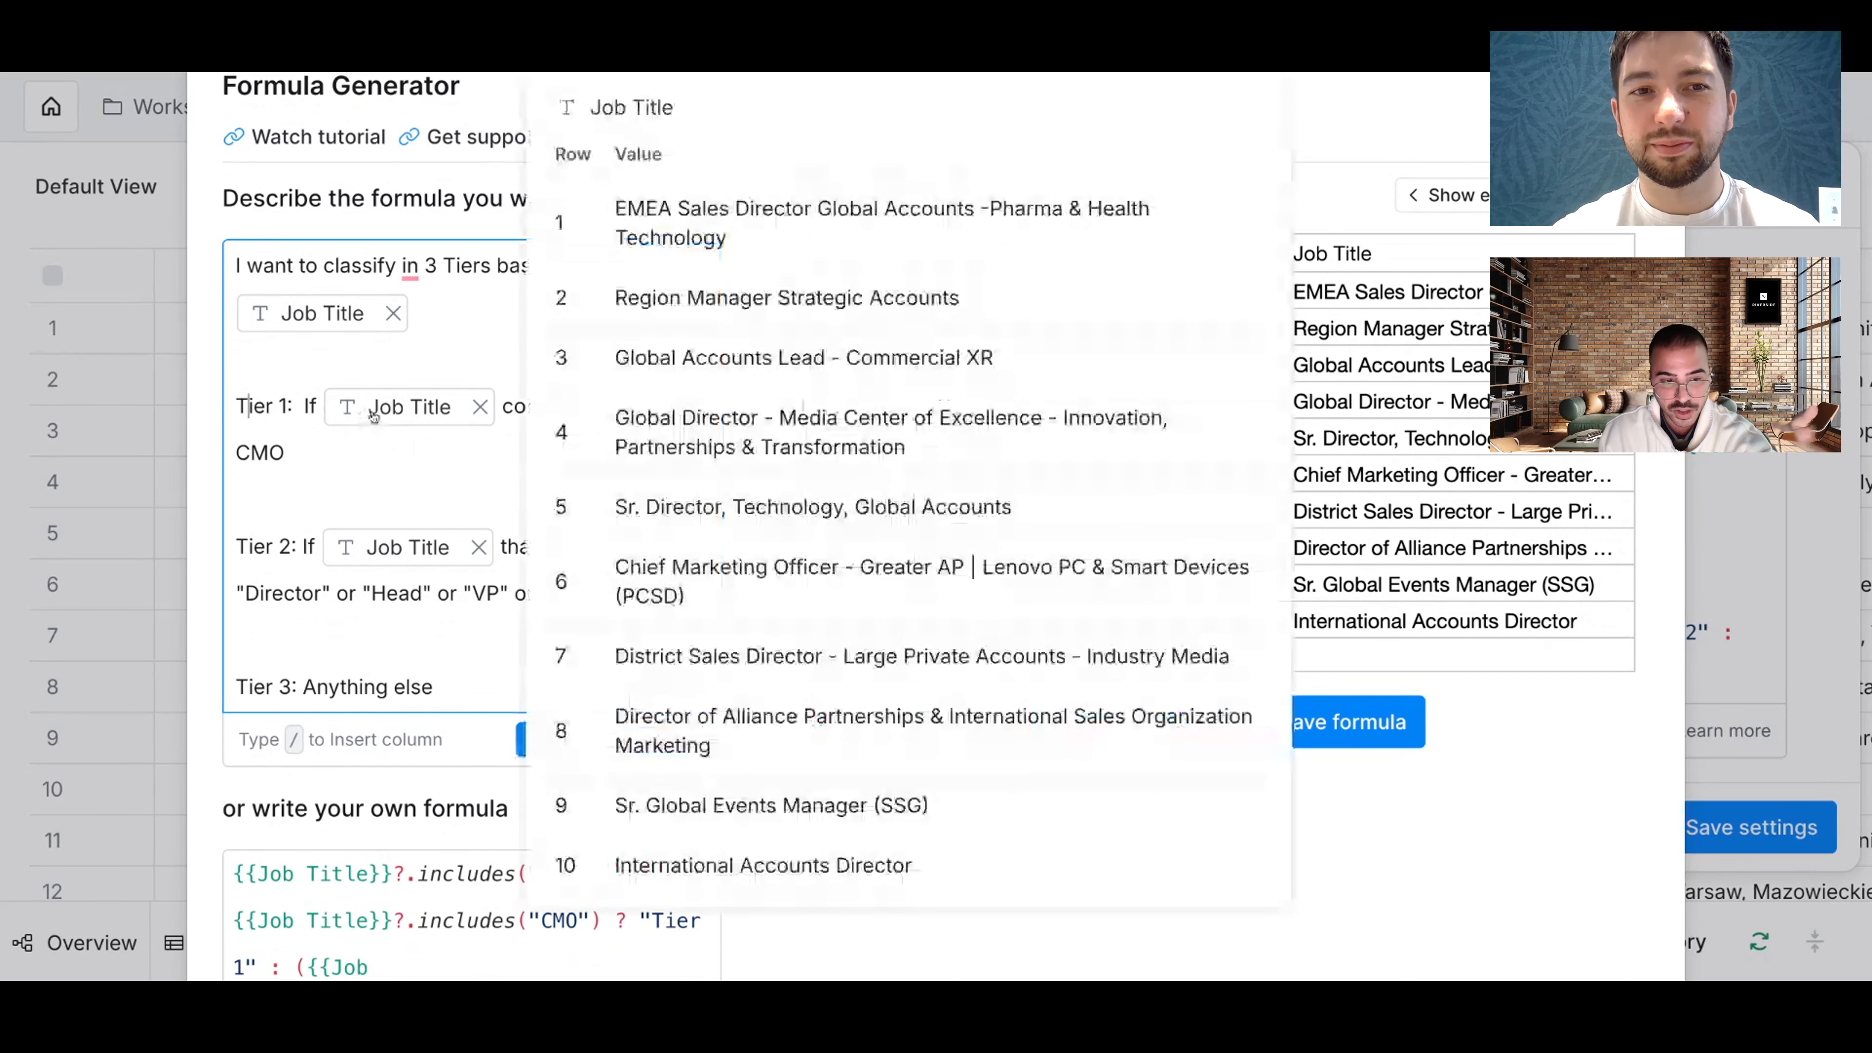
pyautogui.click(300, 516)
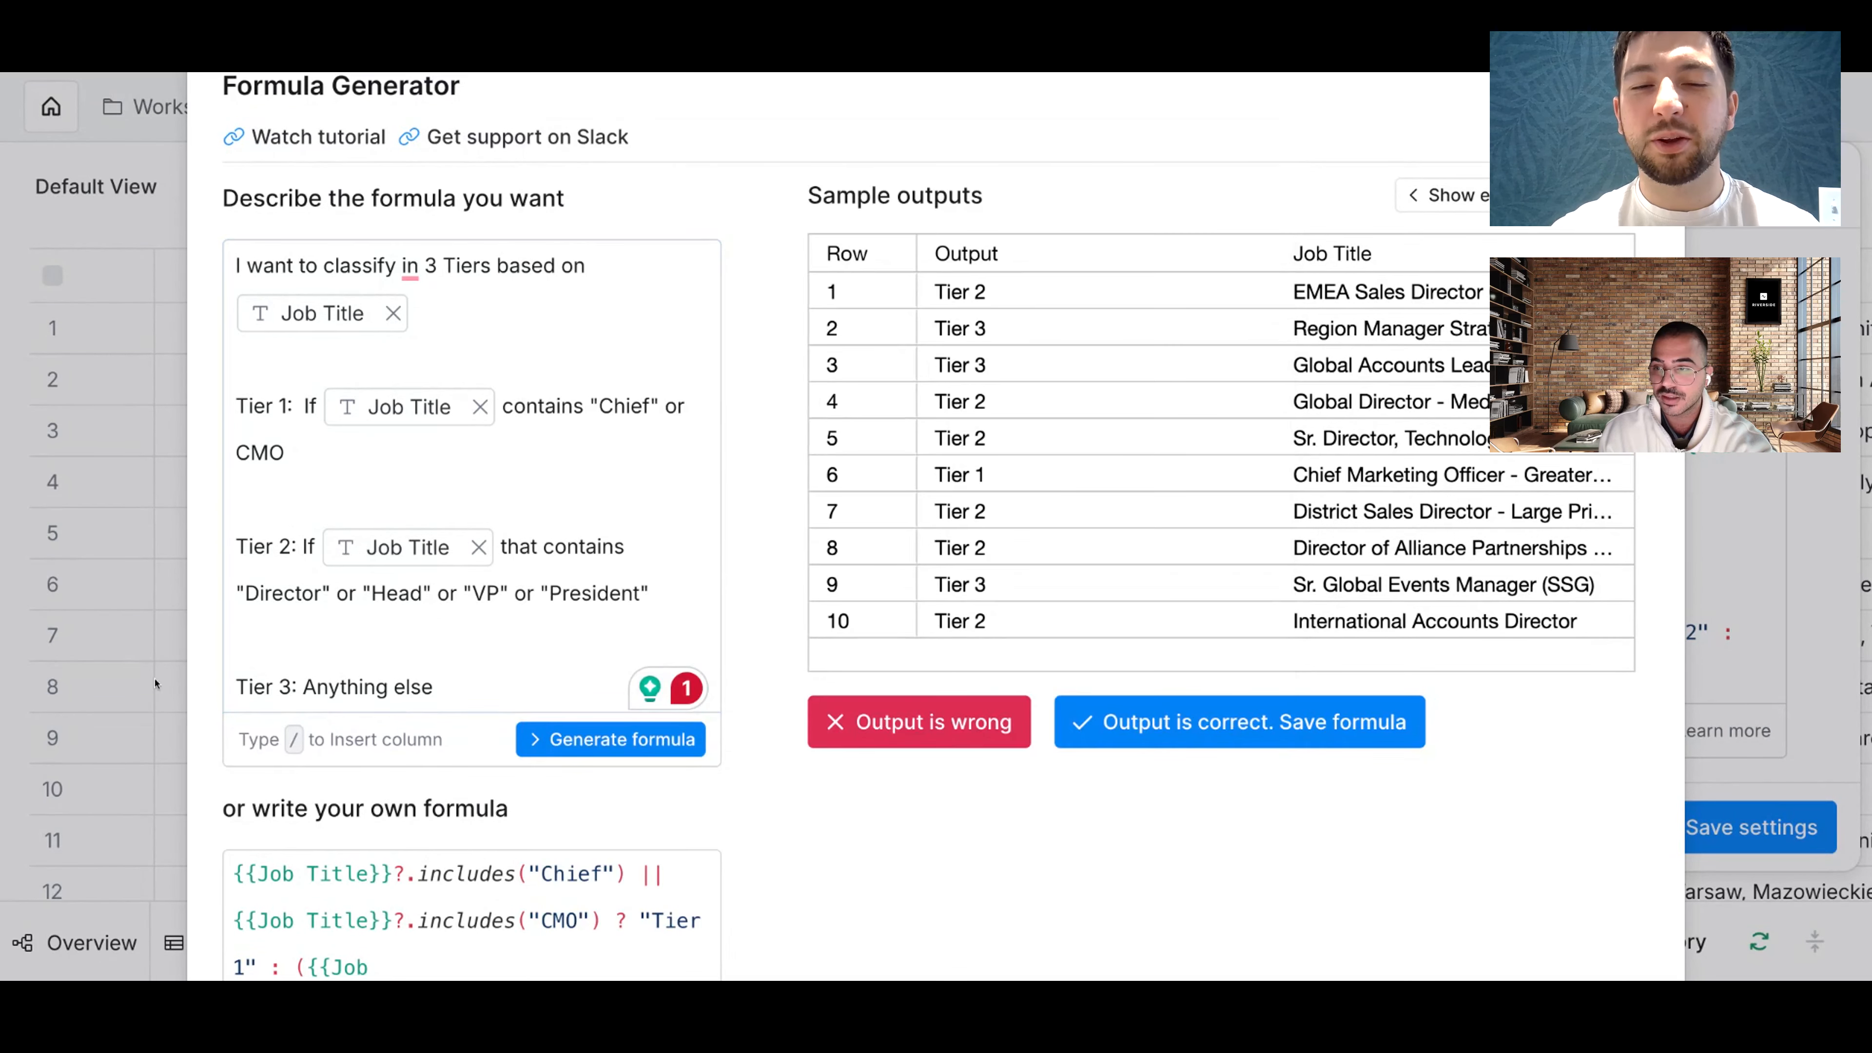
pyautogui.scroll(-2, 155, 685)
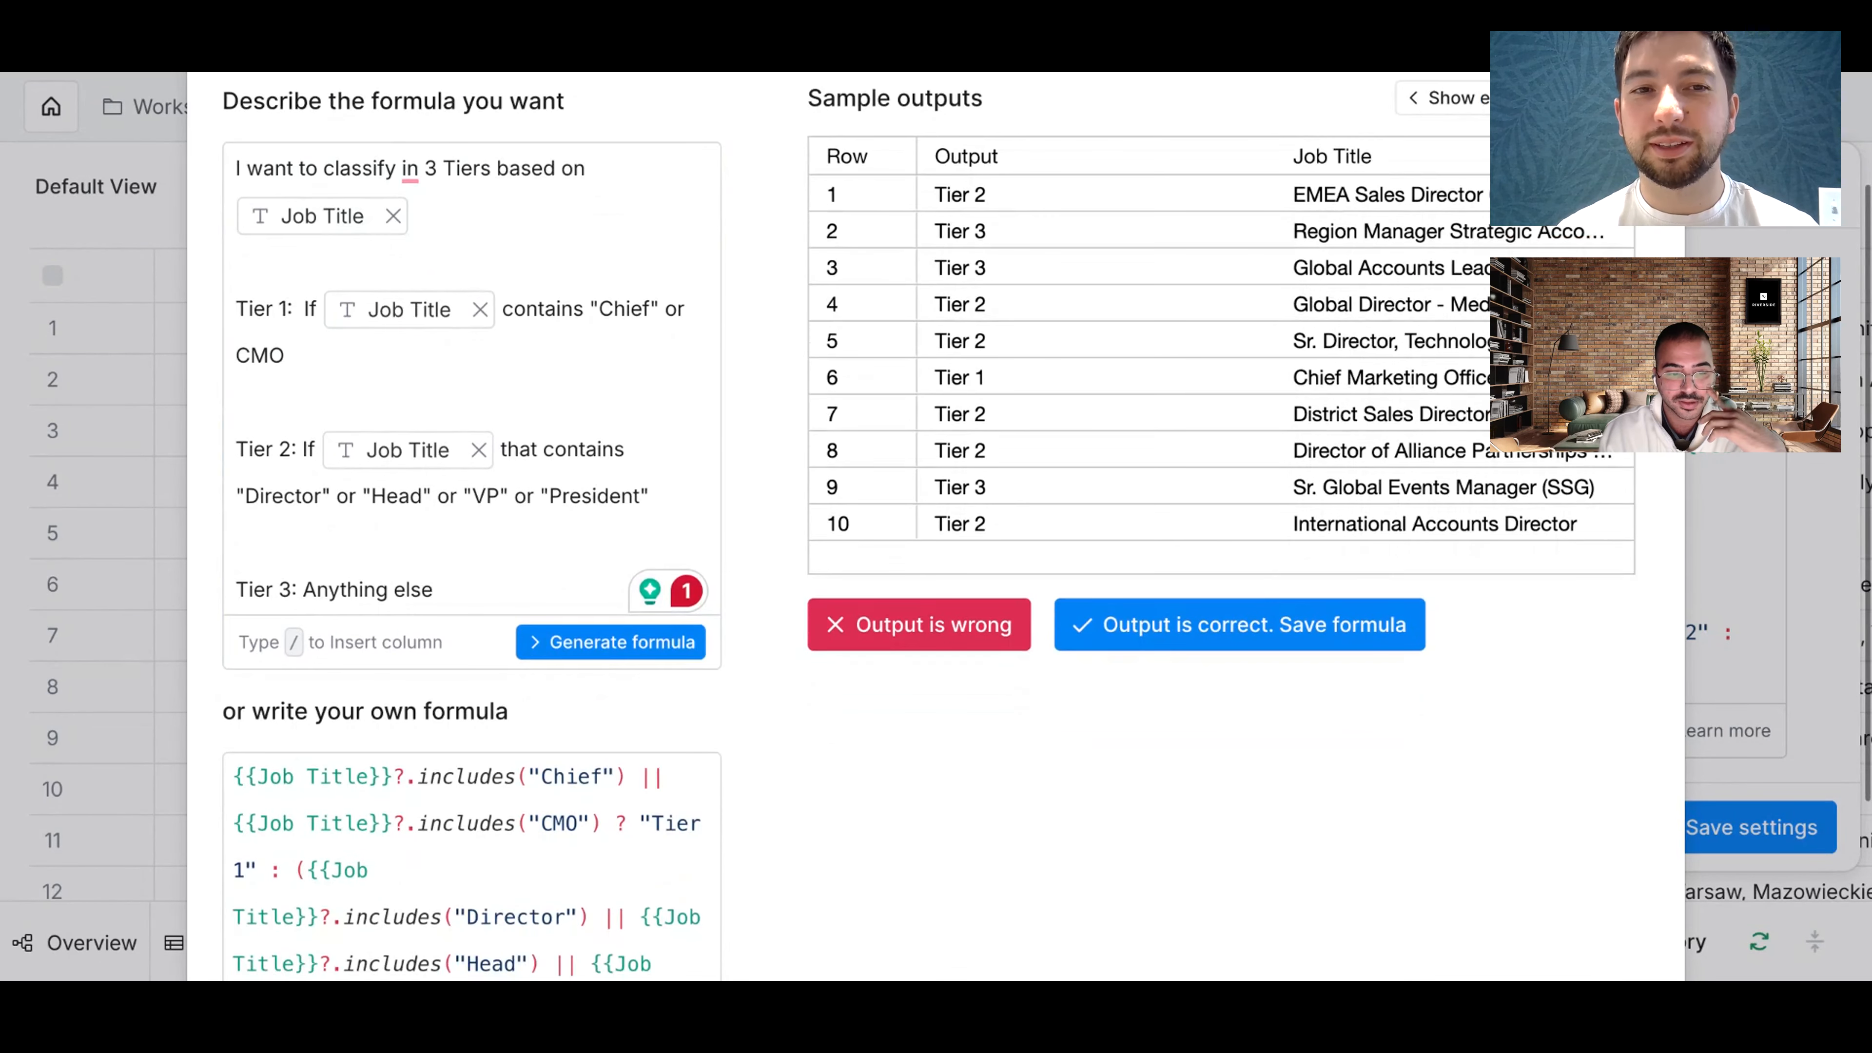
pyautogui.scroll(1, 1047, 523)
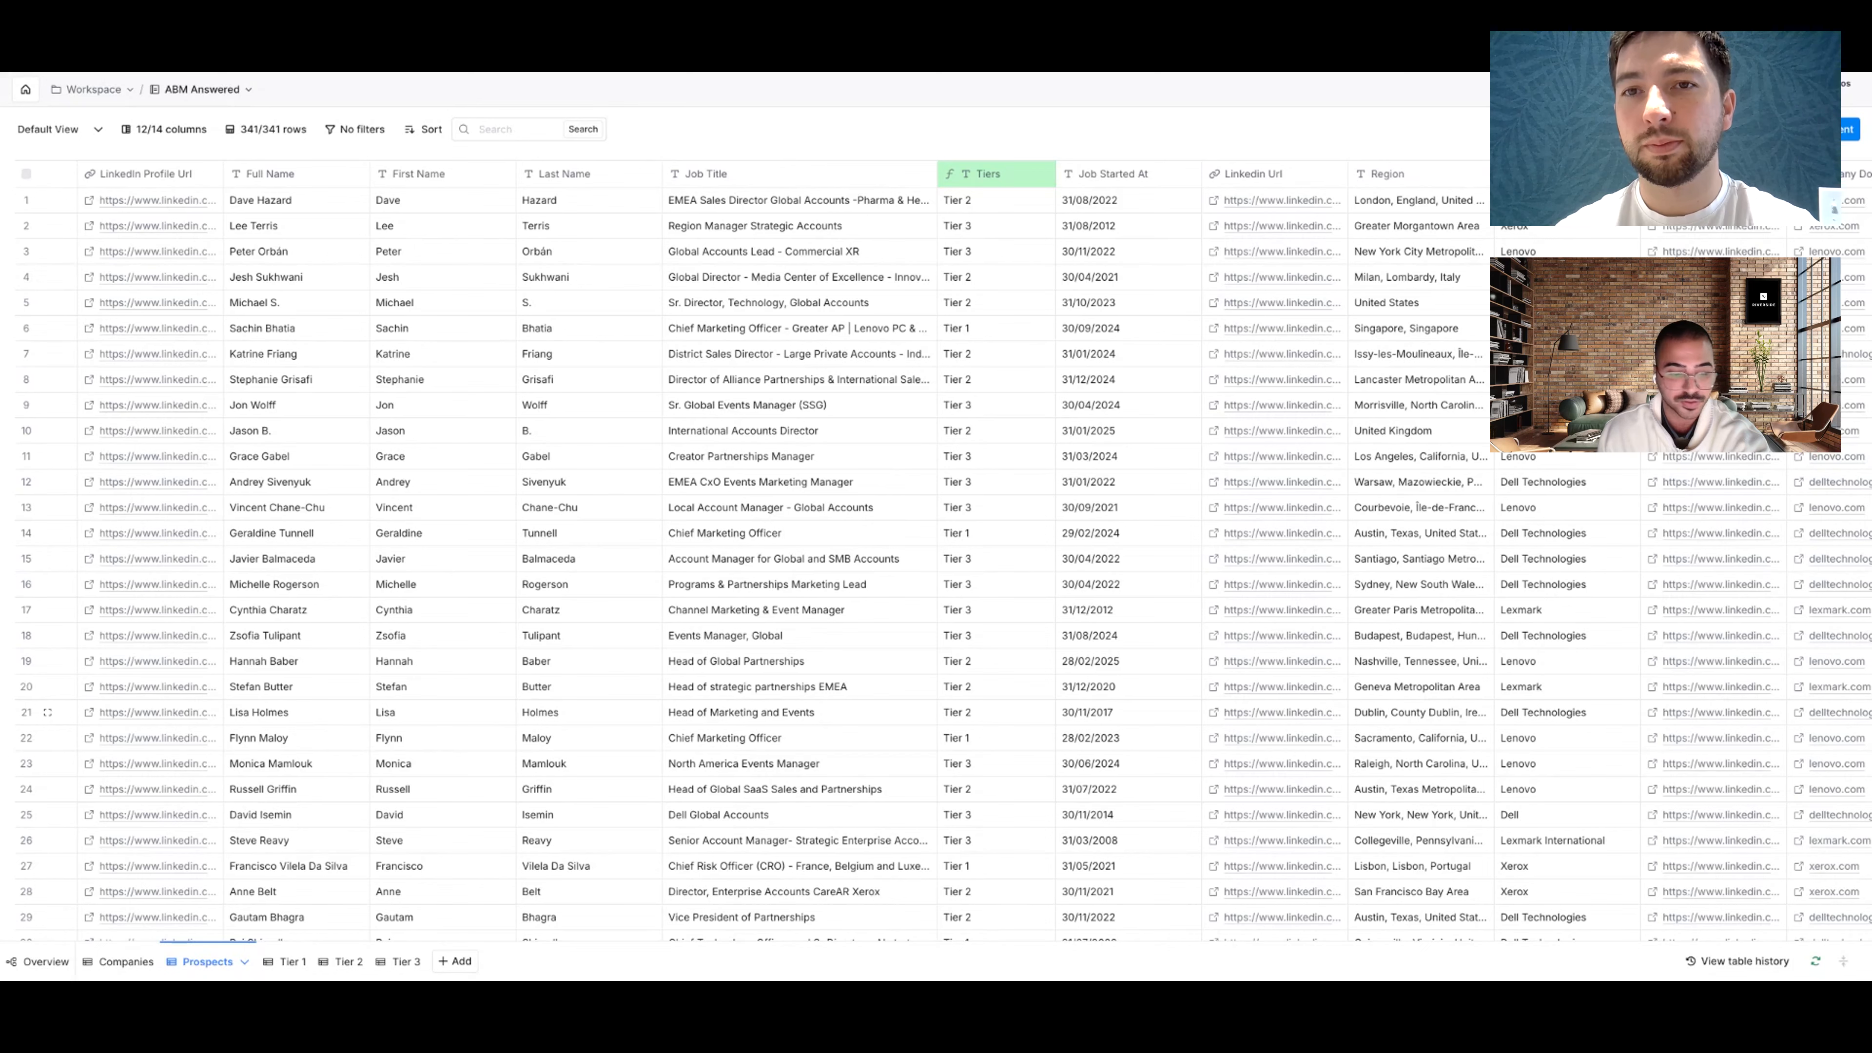
# Step: Switch to the Companies table and scroll through employee counts, job openings, events and industry trends
pyautogui.click(127, 962)
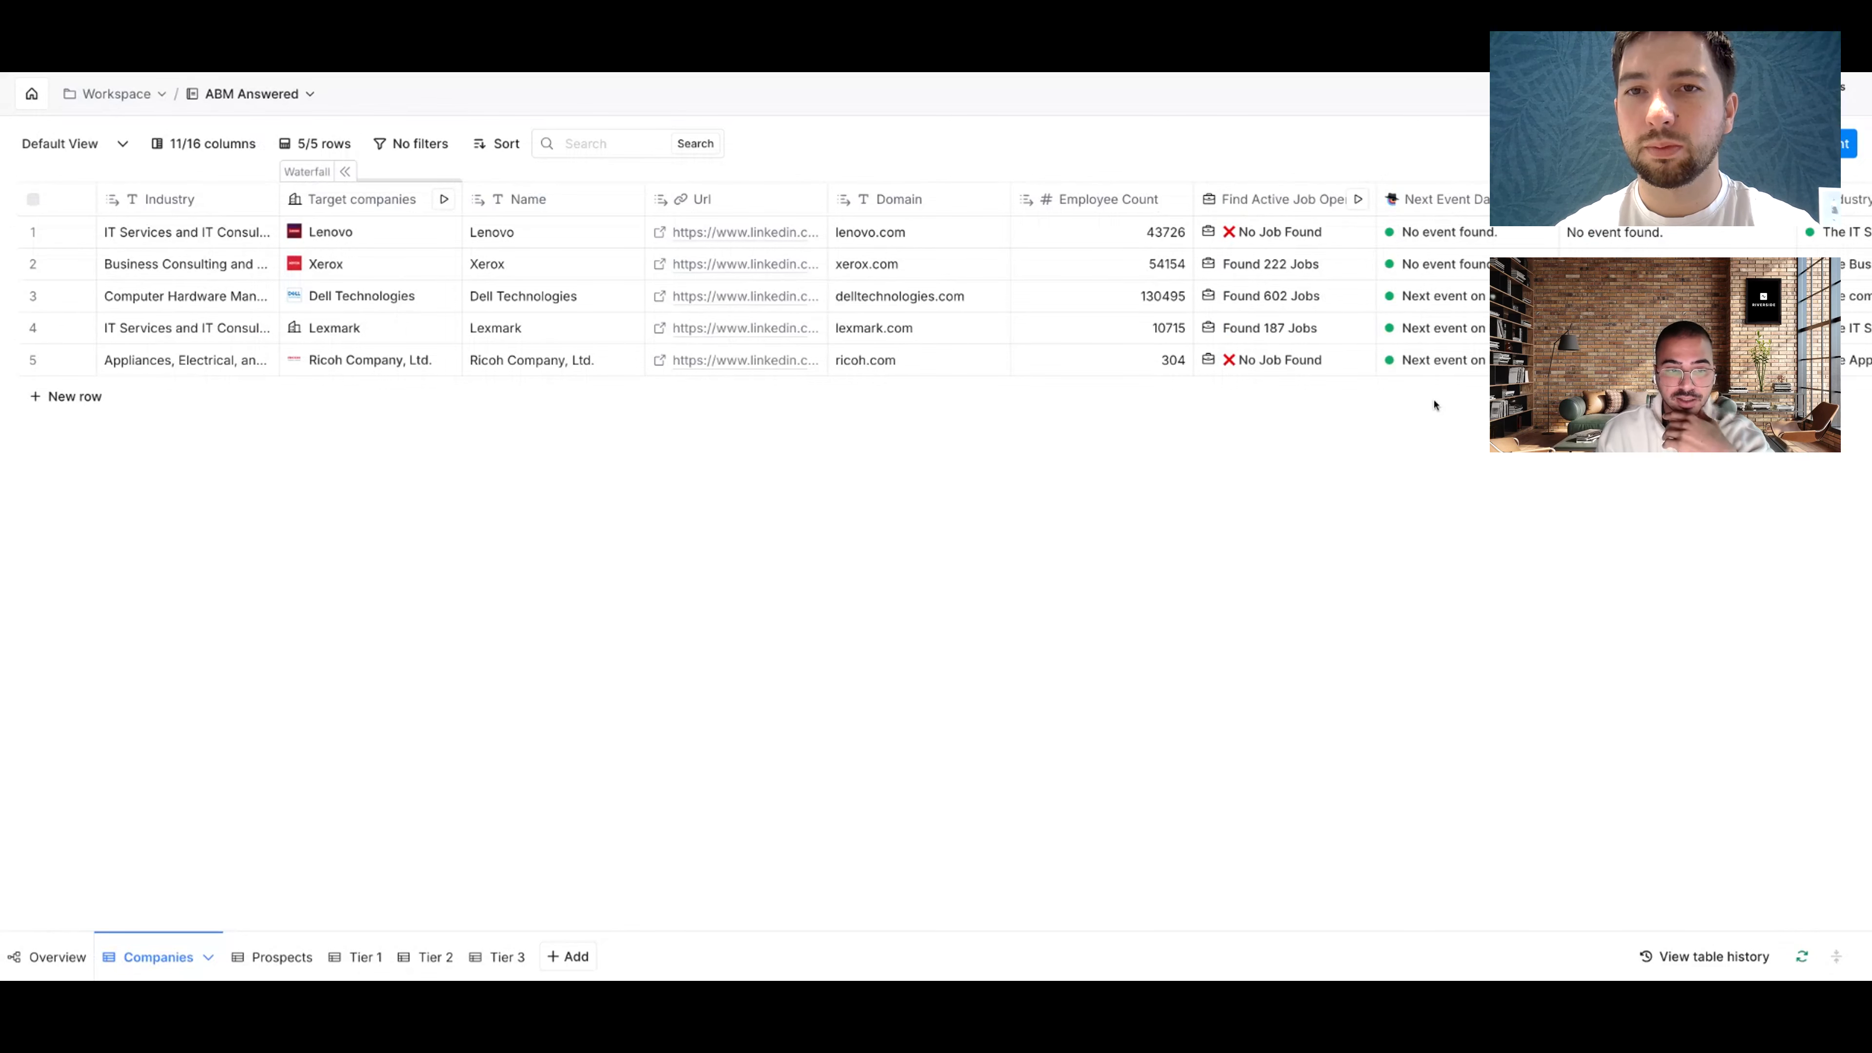
pyautogui.hscroll(8, 1434, 405)
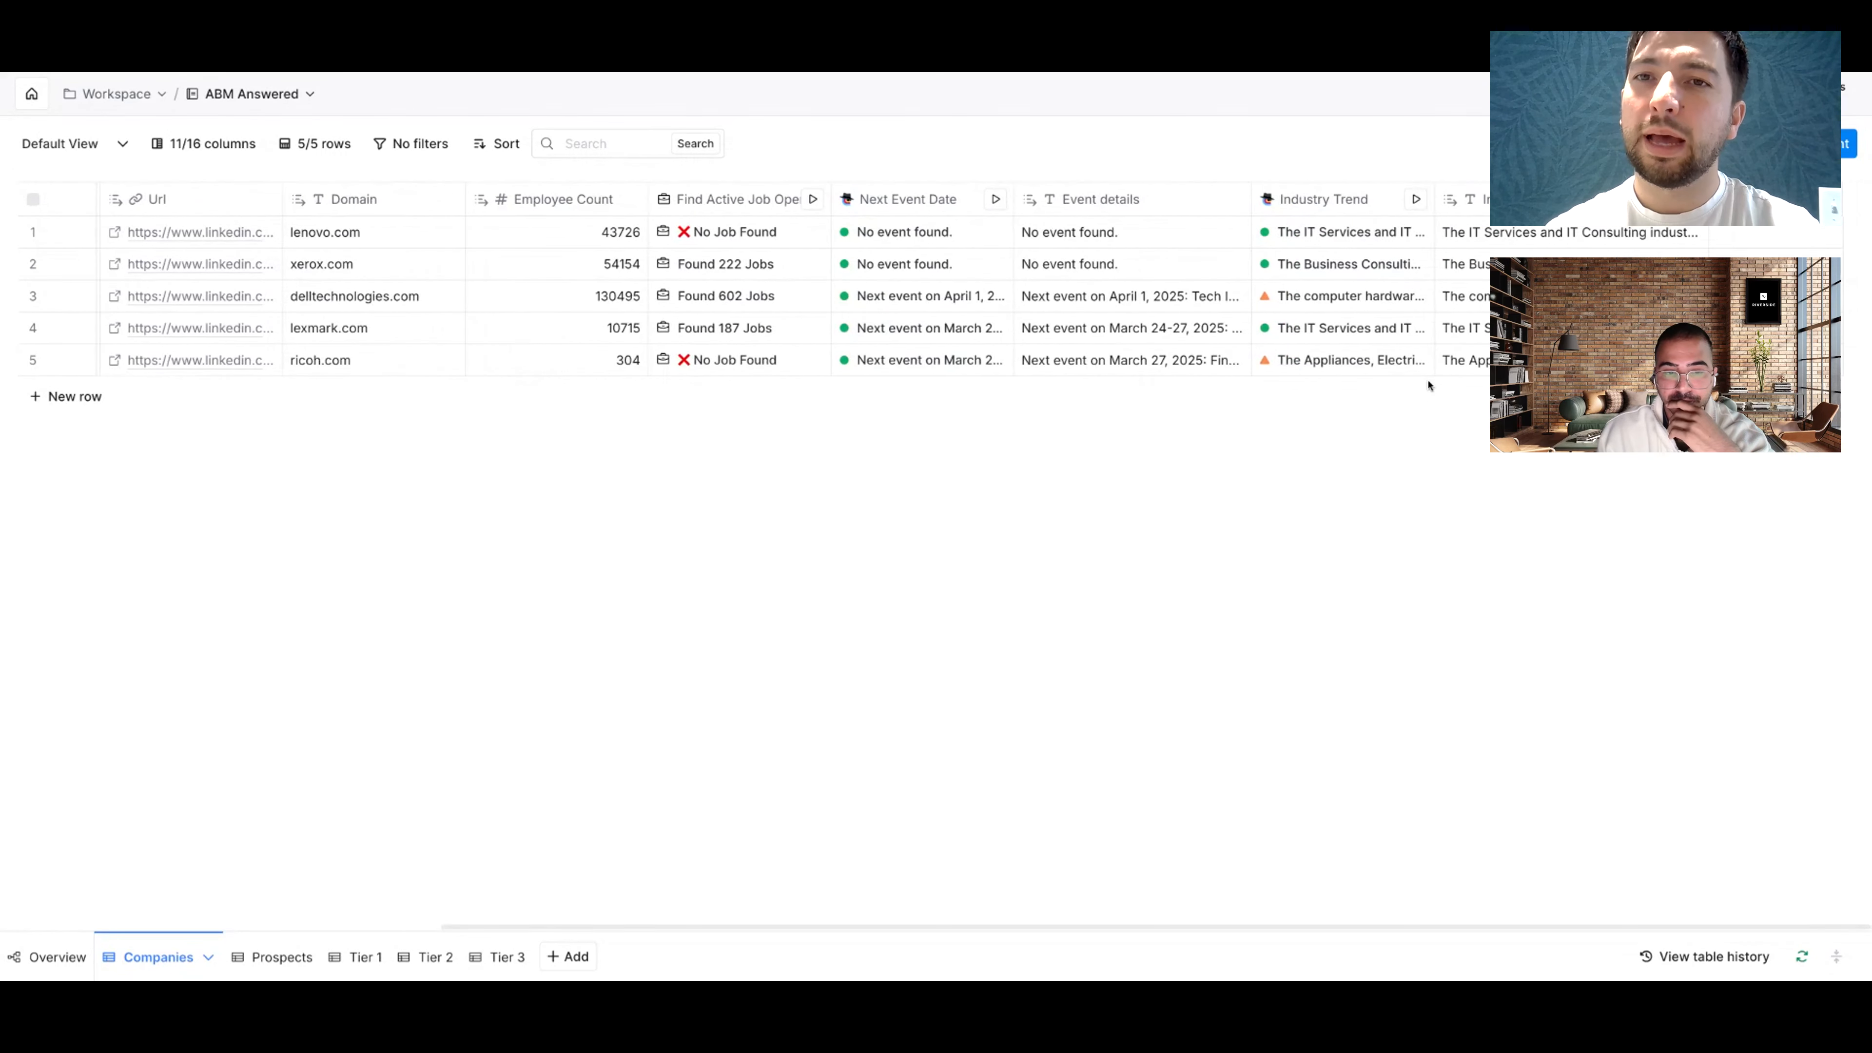
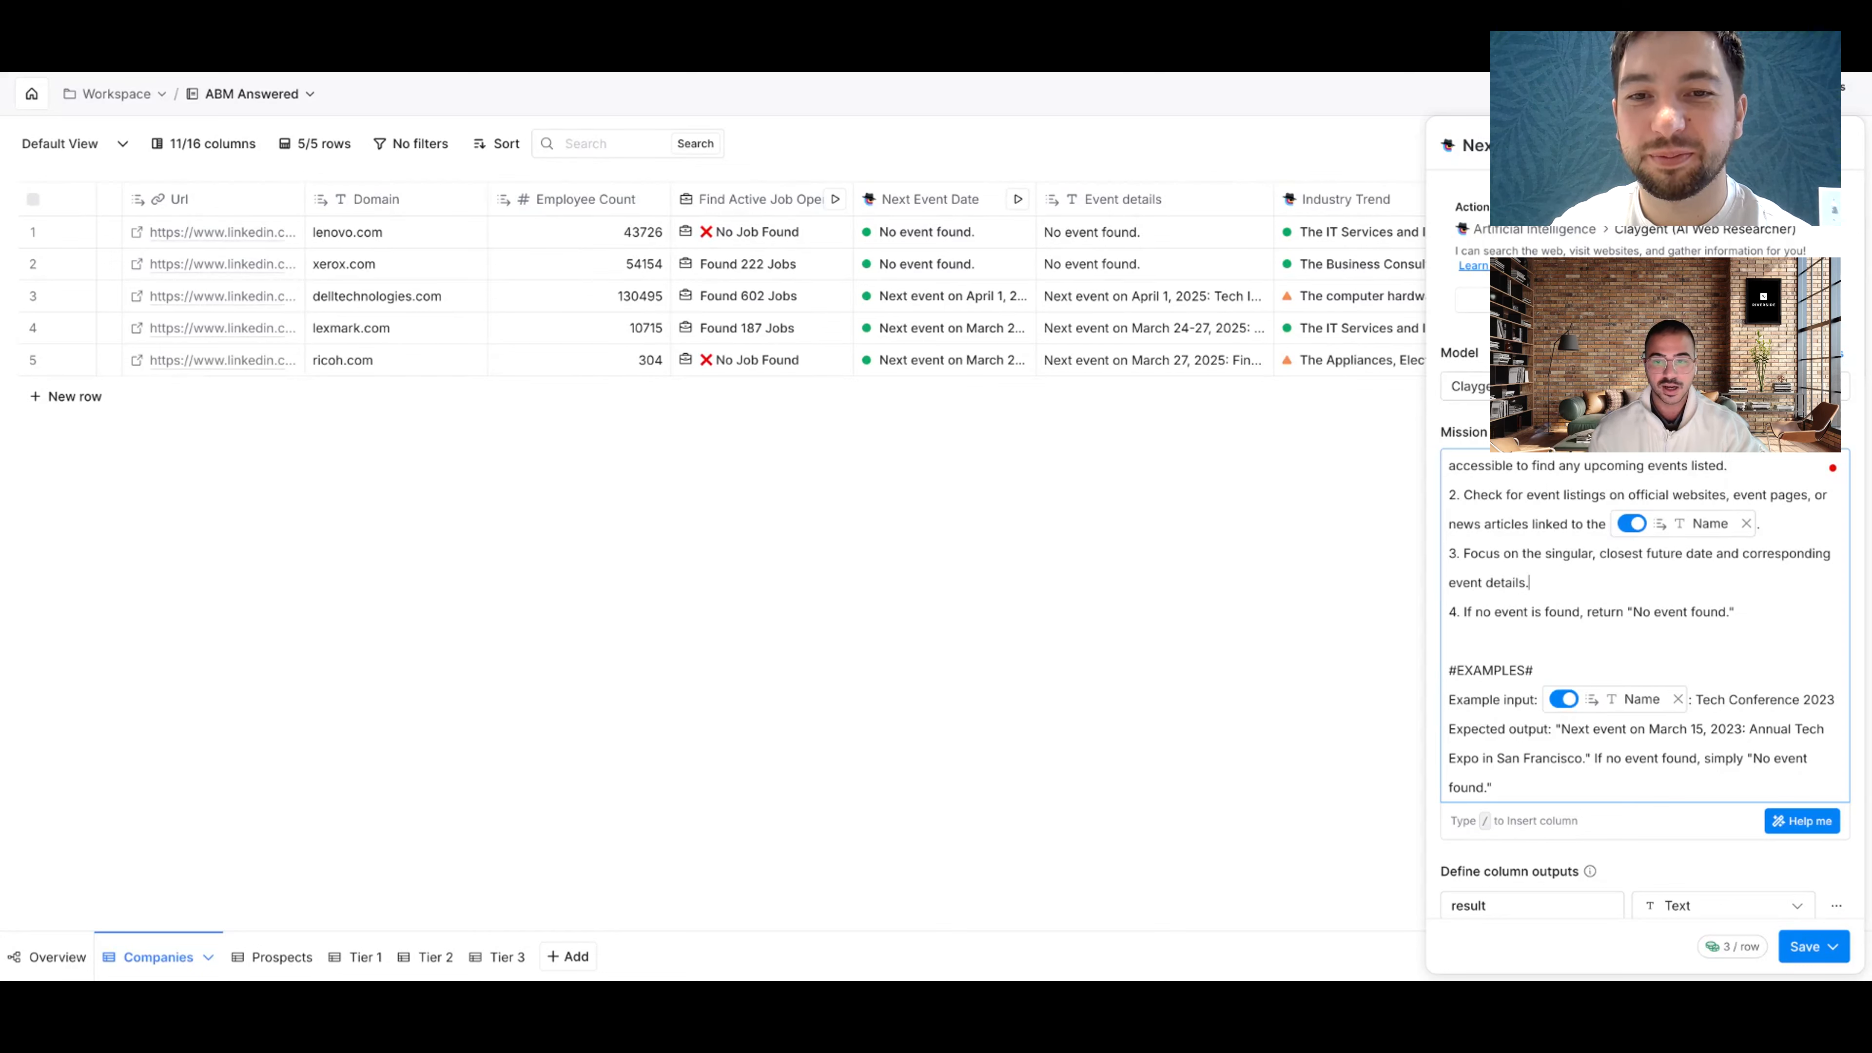
# Step: Close the web researcher column settings to show job openings, events and trends for all five companies
pyautogui.click(1854, 140)
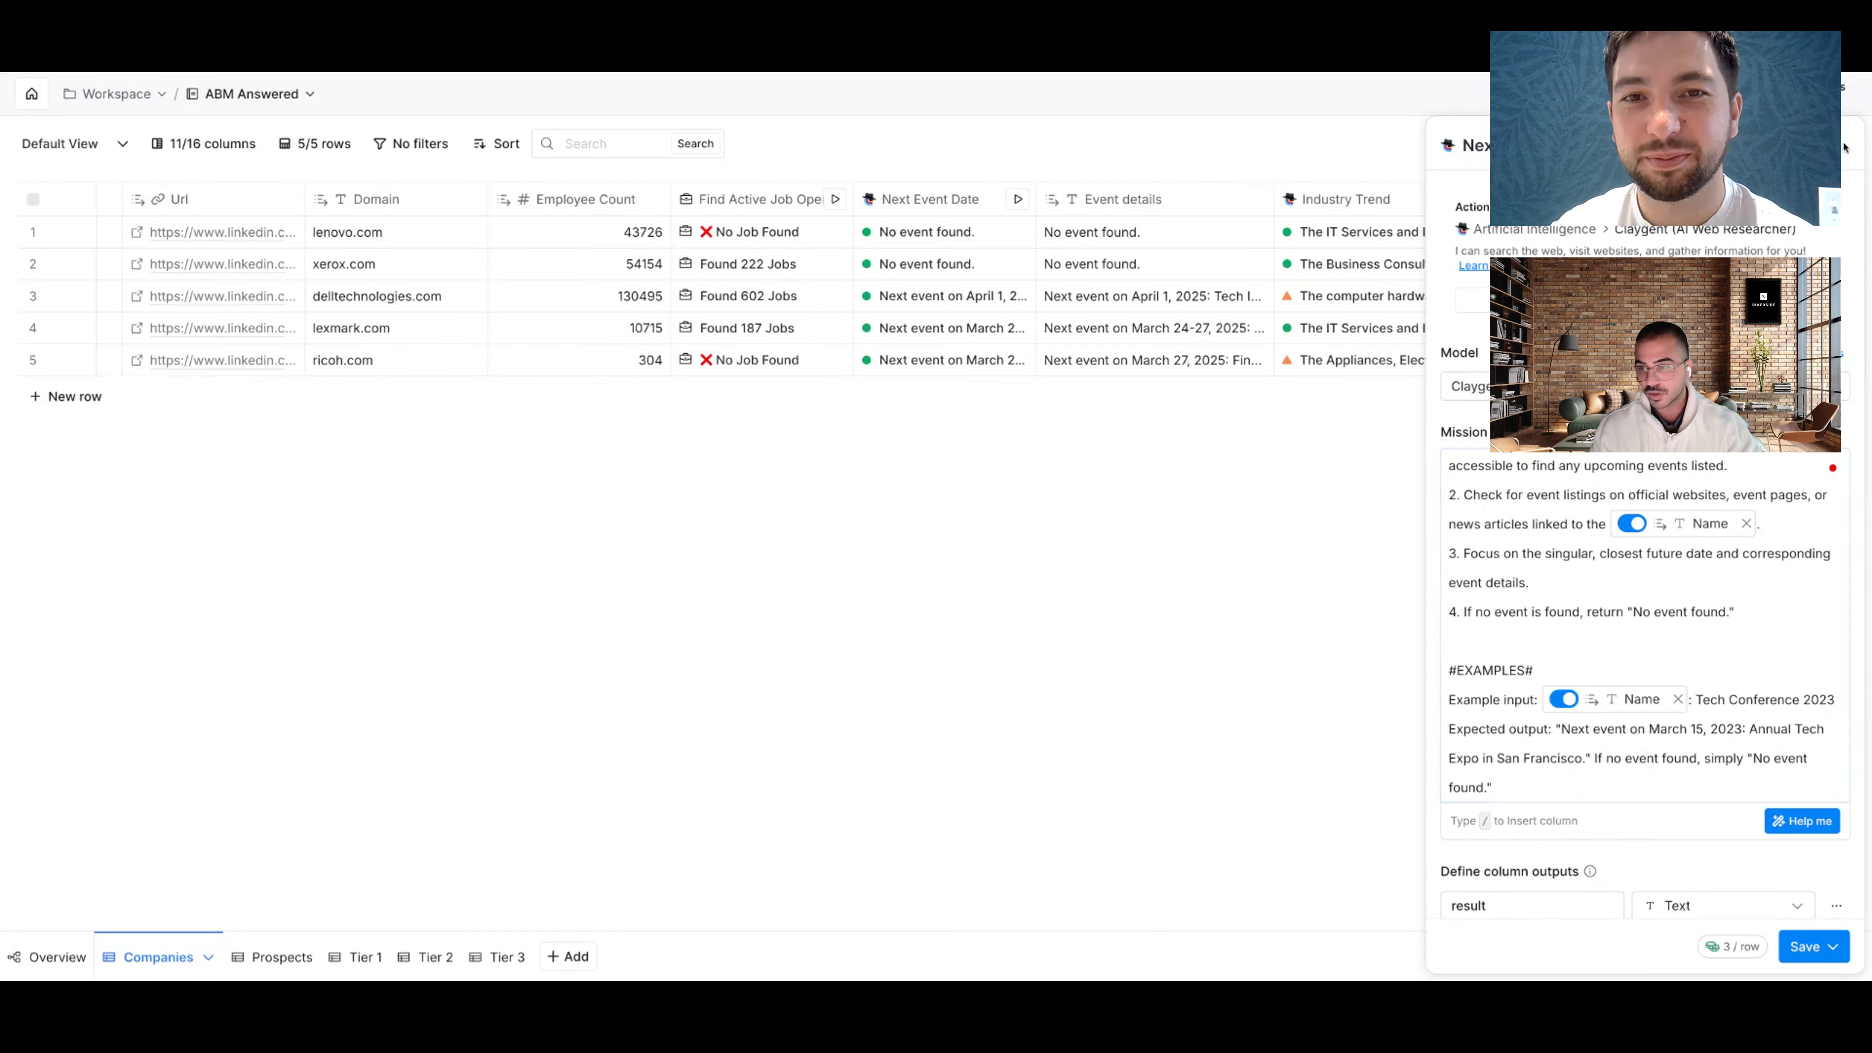
# Step: On the Prospects table, add a checkbox column before Tiers and bring up its Formula Generator
pyautogui.click(269, 956)
pyautogui.hscroll(3, 1162, 216)
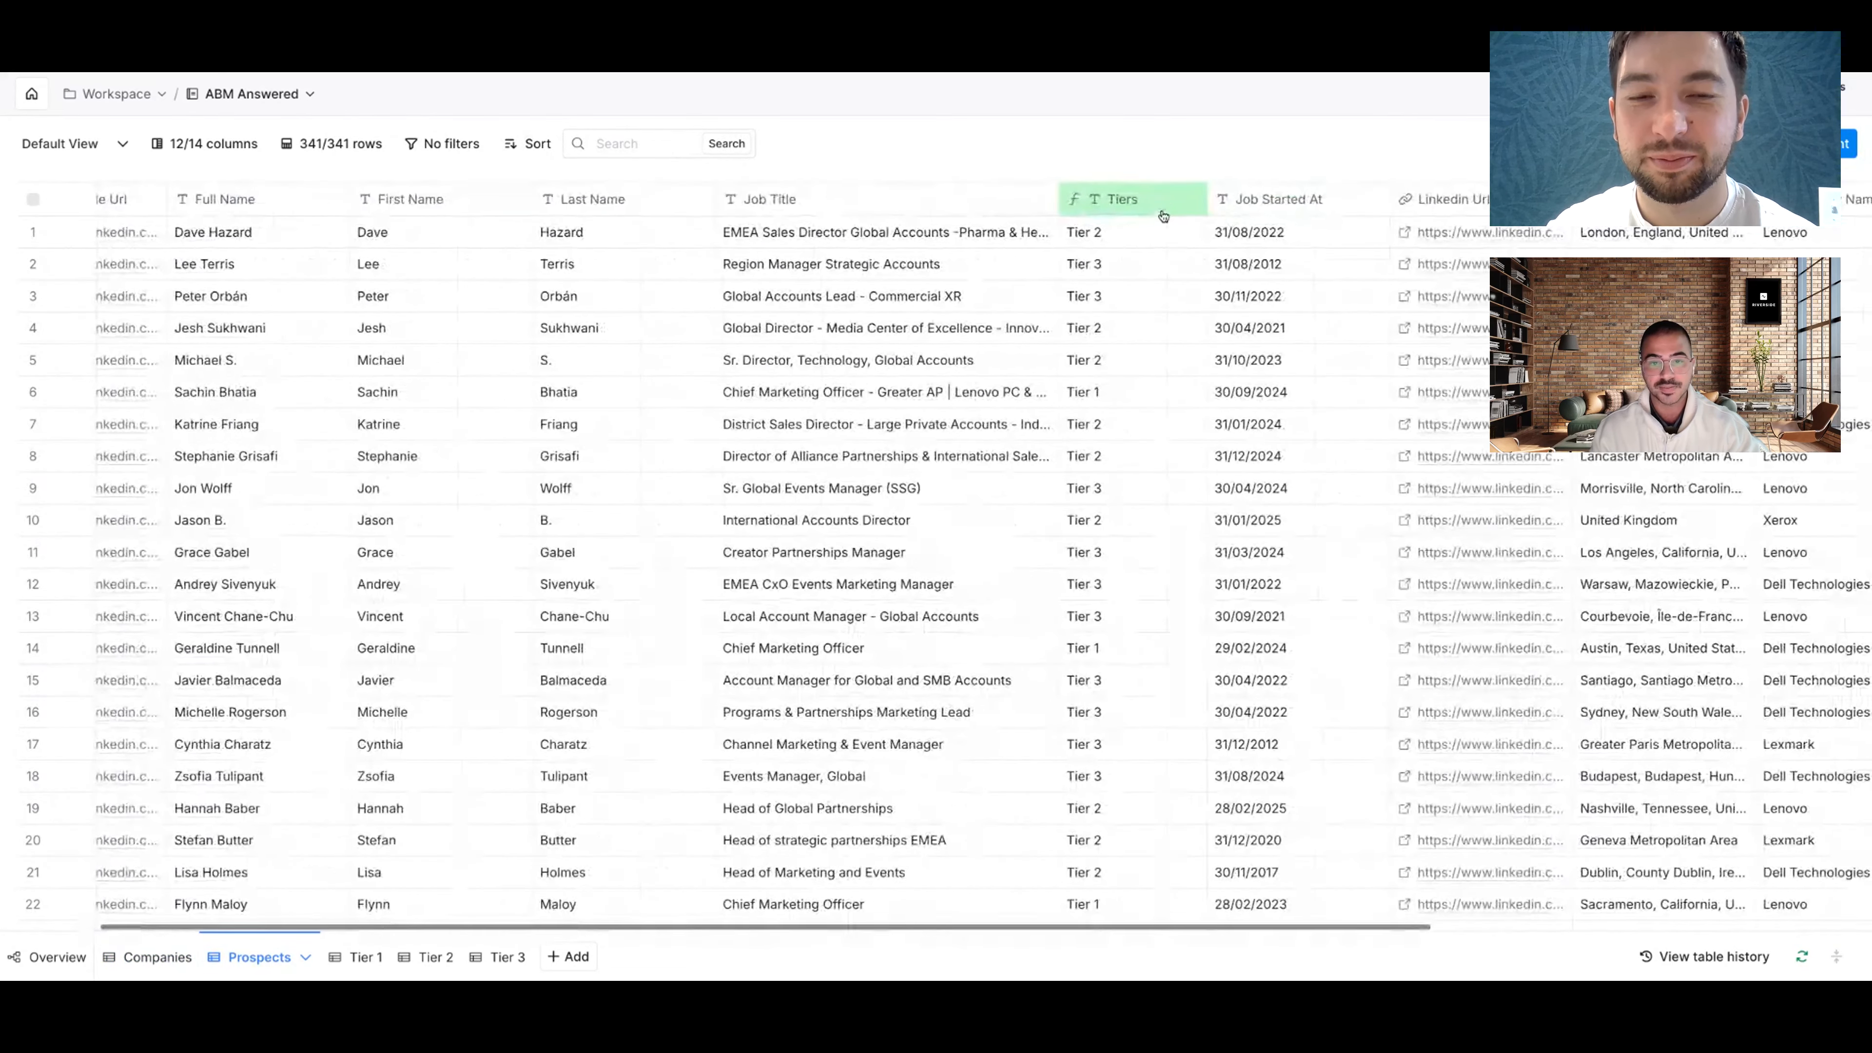
pyautogui.moveTo(1053, 200)
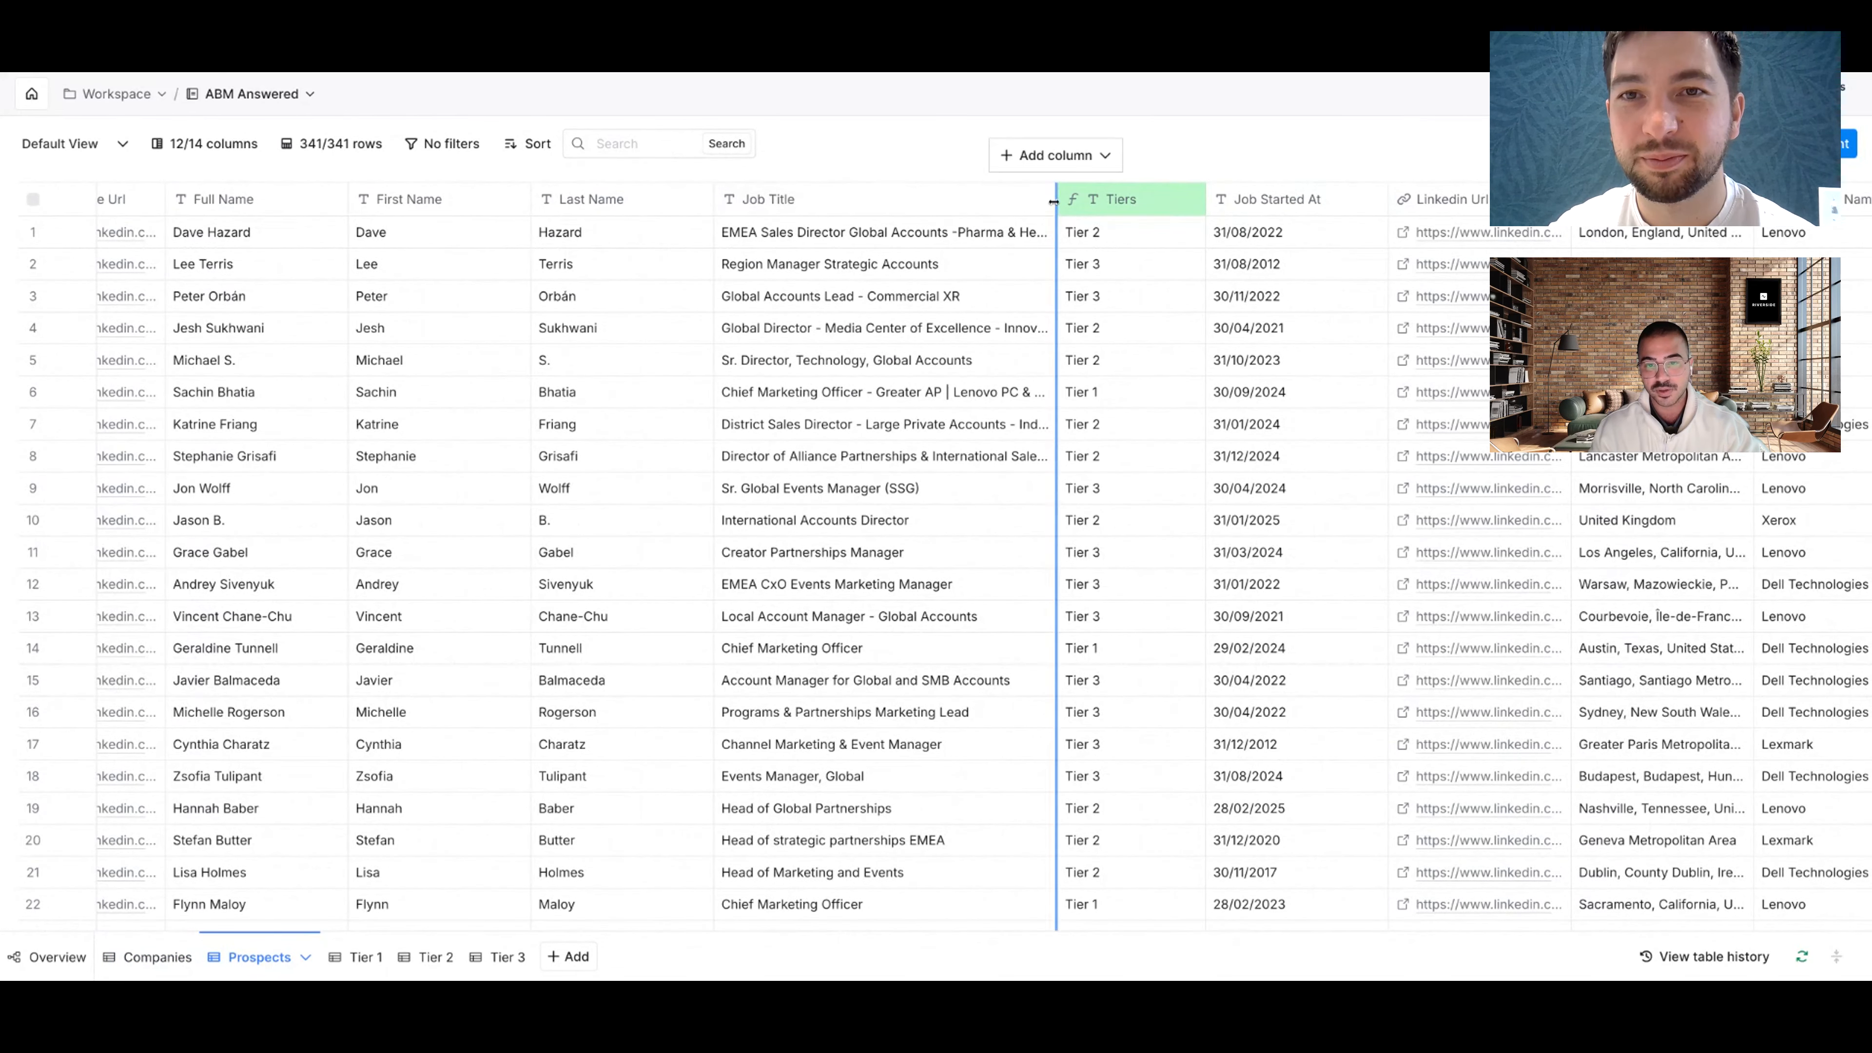
pyautogui.click(1055, 156)
pyautogui.click(1042, 650)
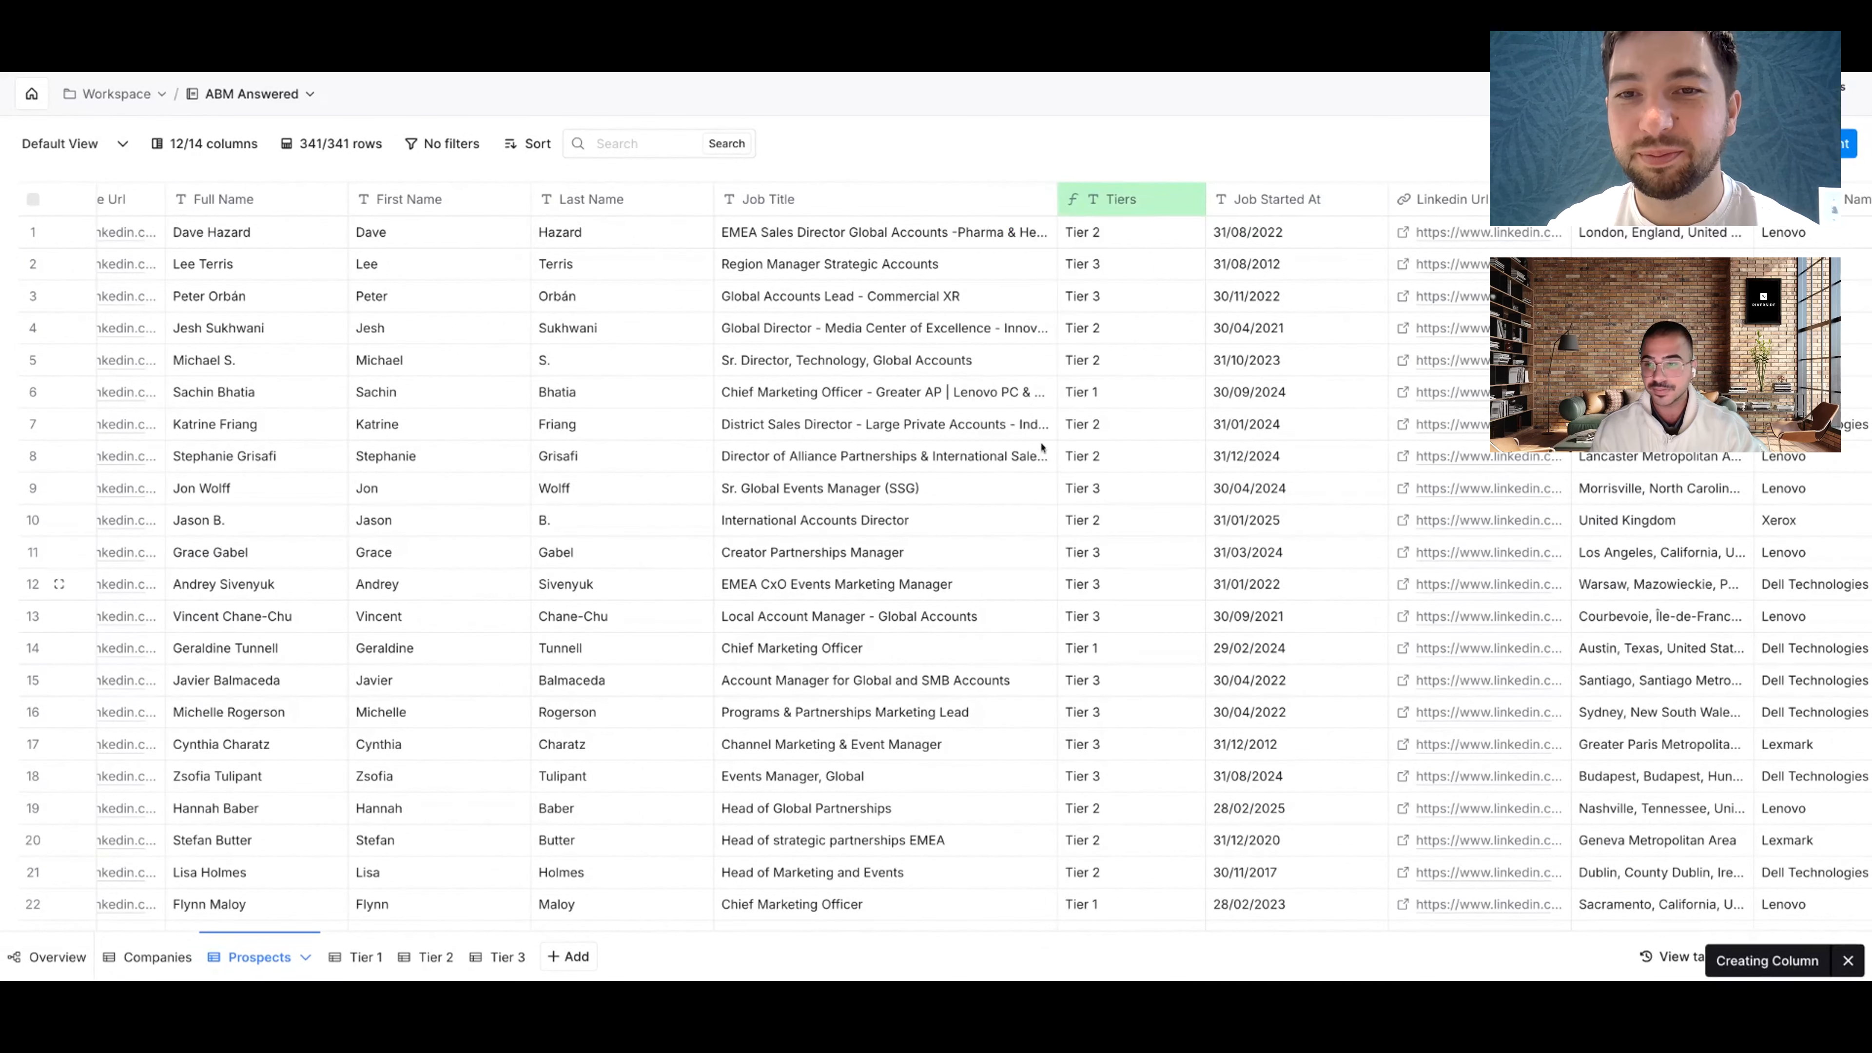
pyautogui.click(1127, 212)
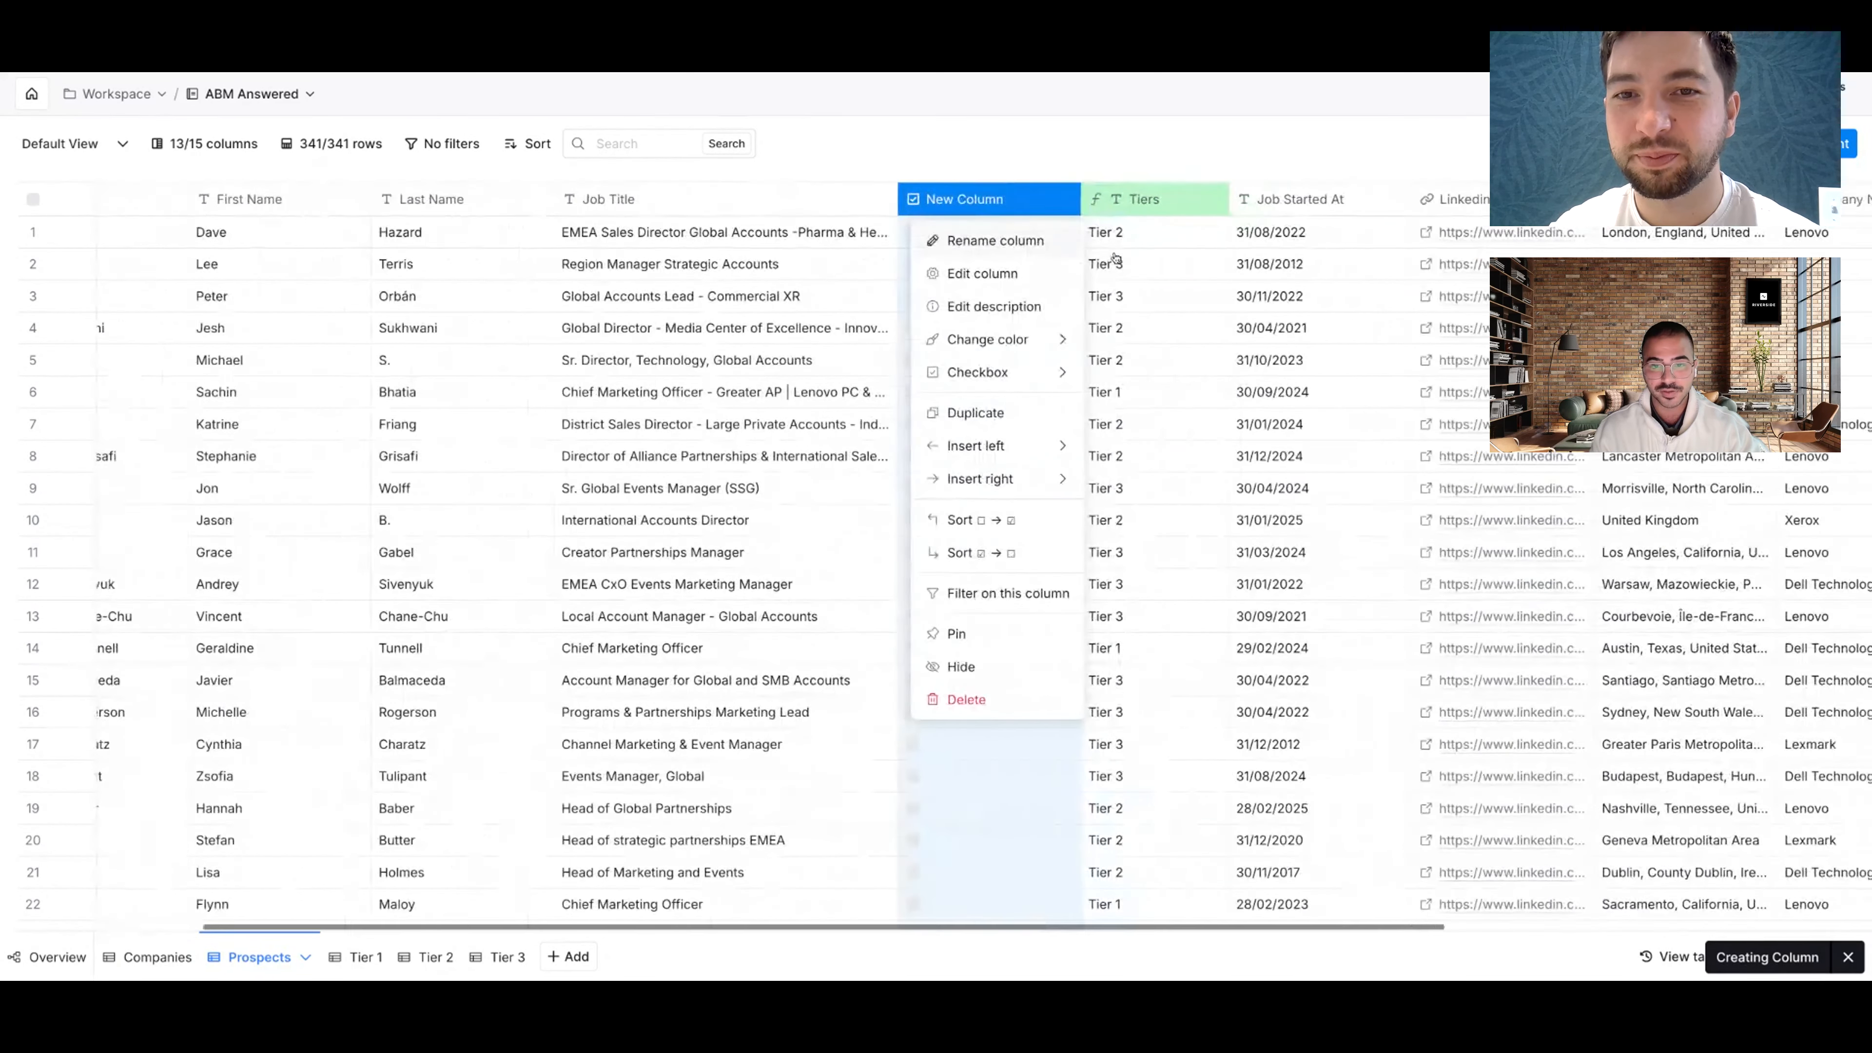
pyautogui.click(973, 272)
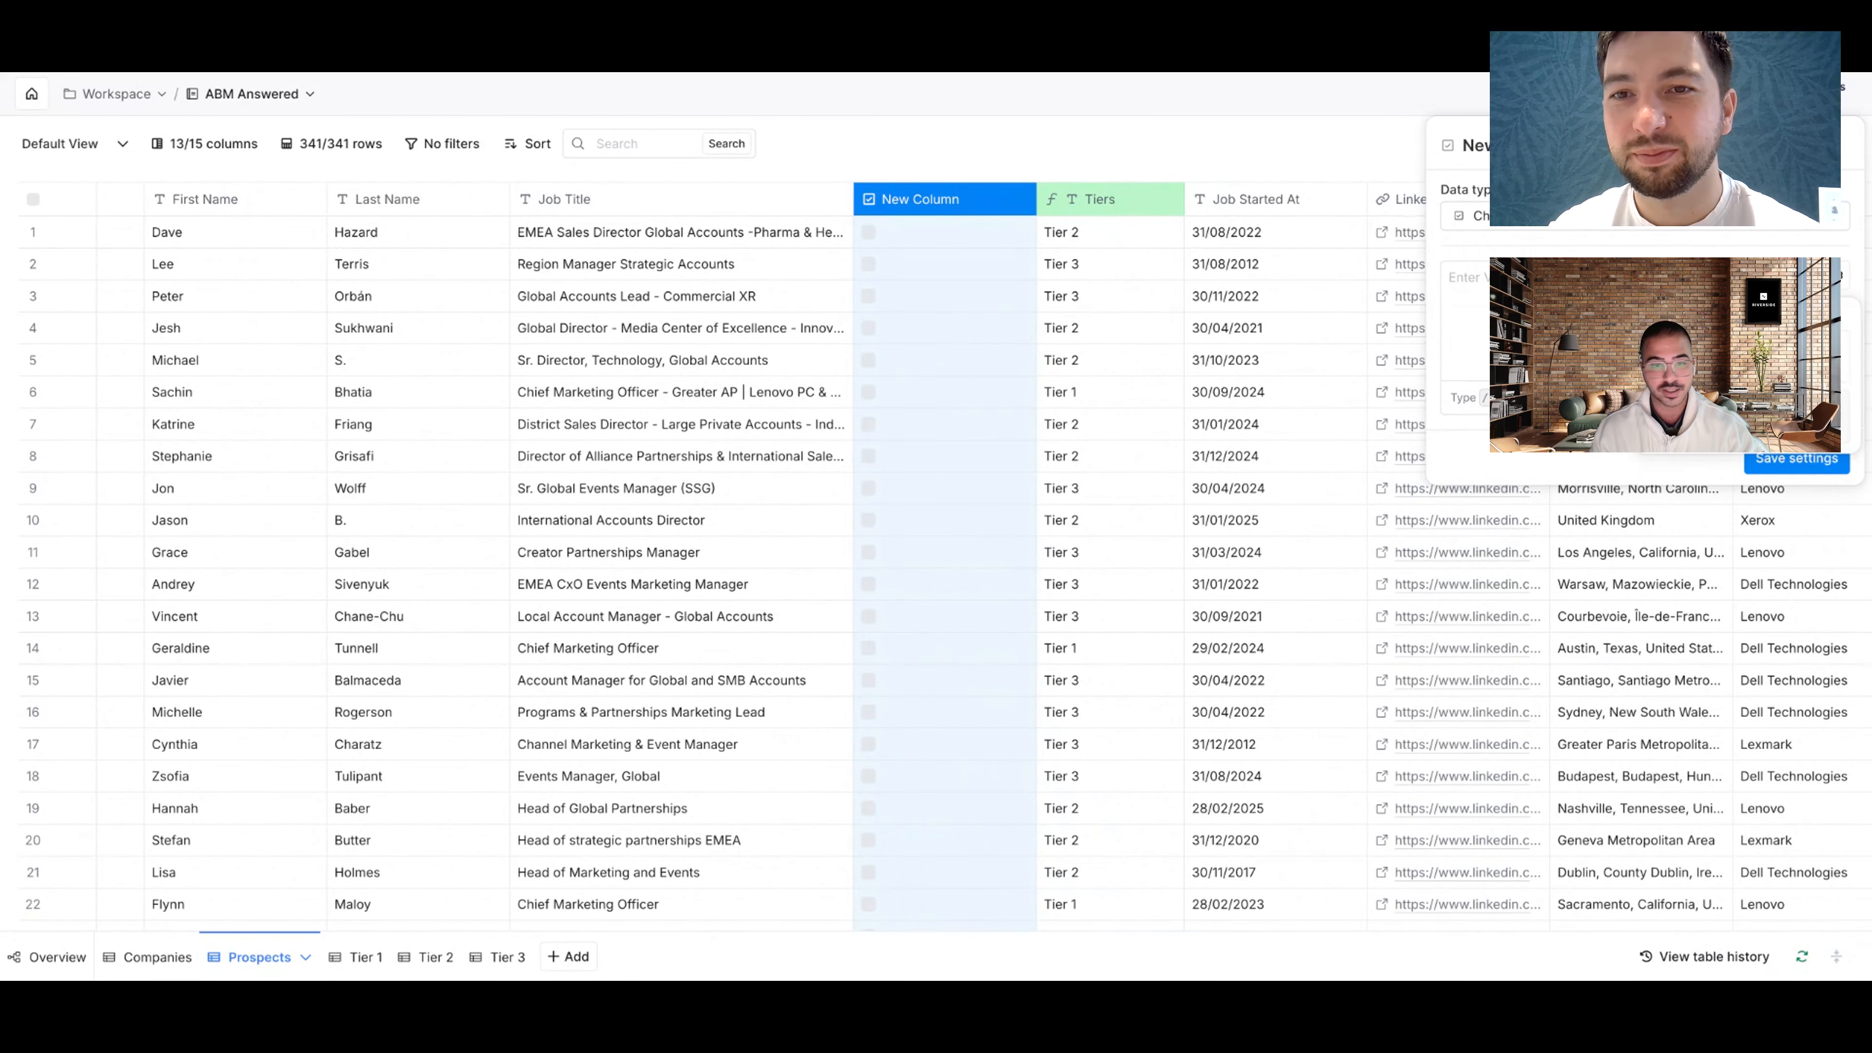
pyautogui.click(1809, 276)
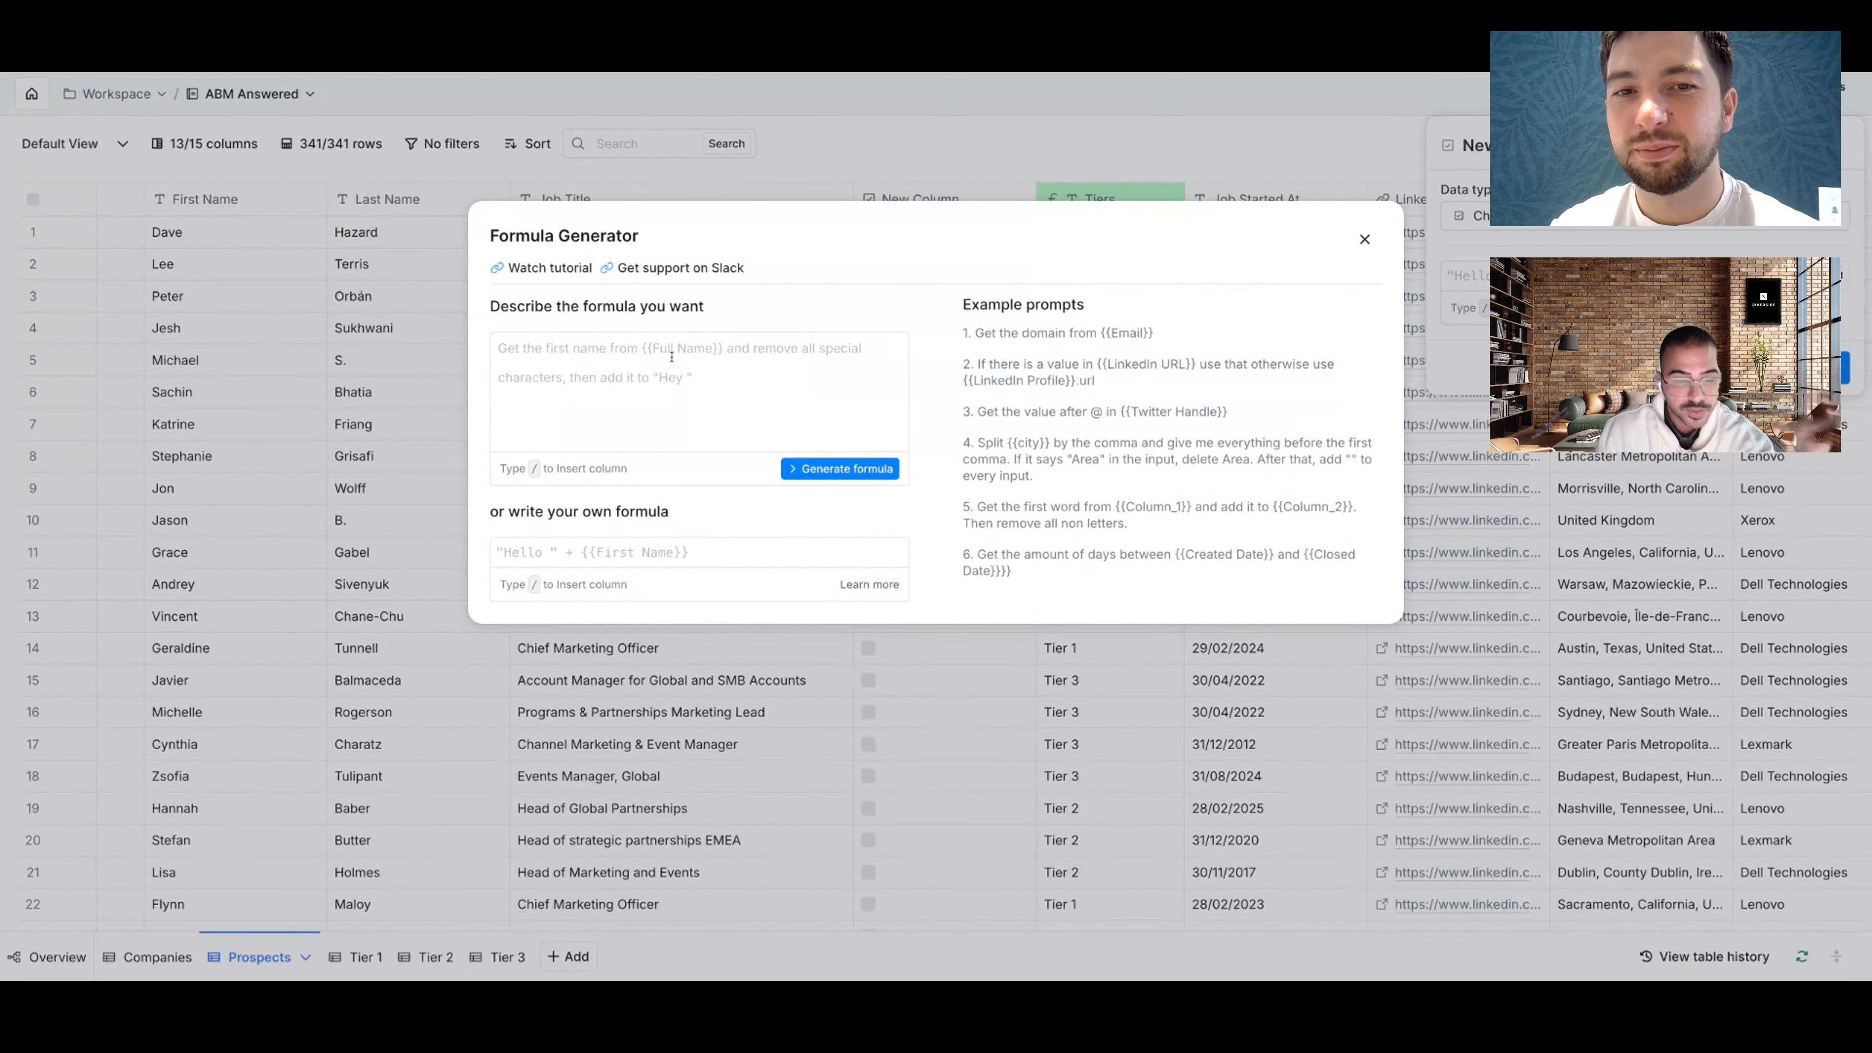
# Step: Describe the rule: check the box if Job Title contains Chief, Director, VP or similar senior keywords
pyautogui.click(603, 357)
pyautogui.write('E')
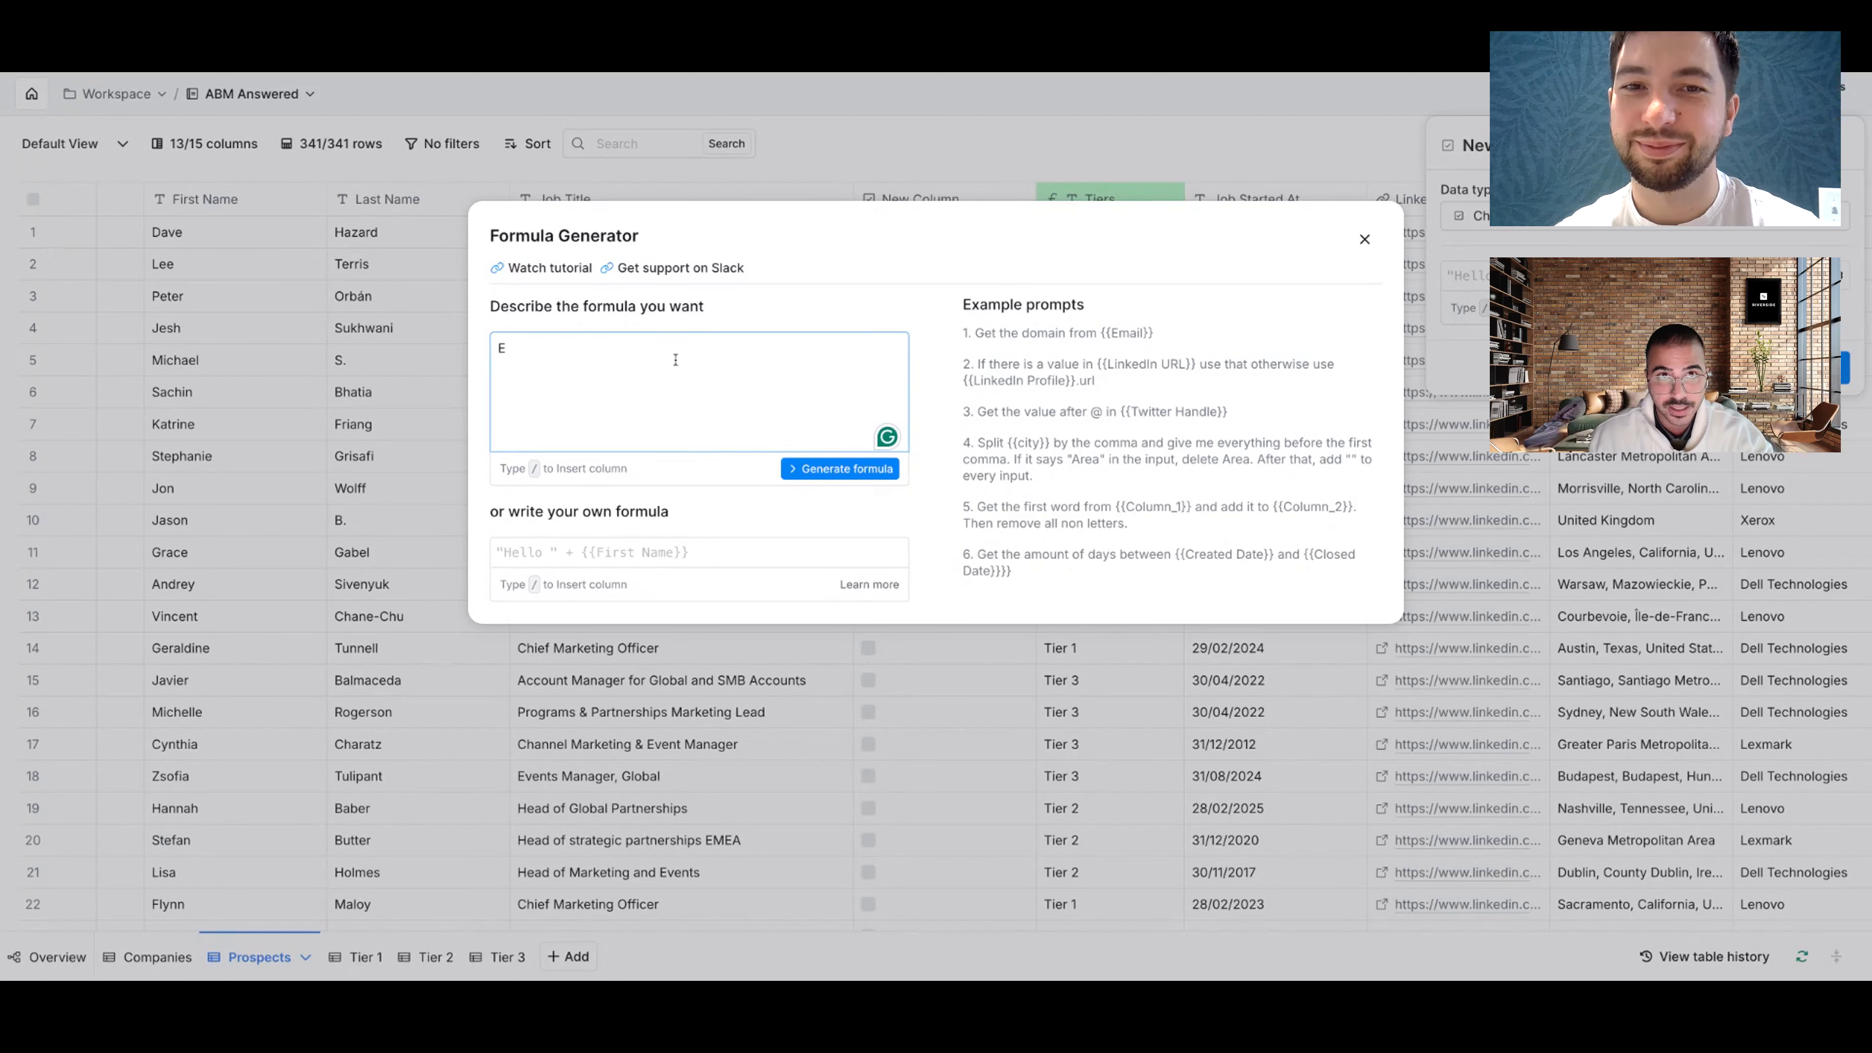
pyautogui.press('BackSpace')
pyautogui.write('C')
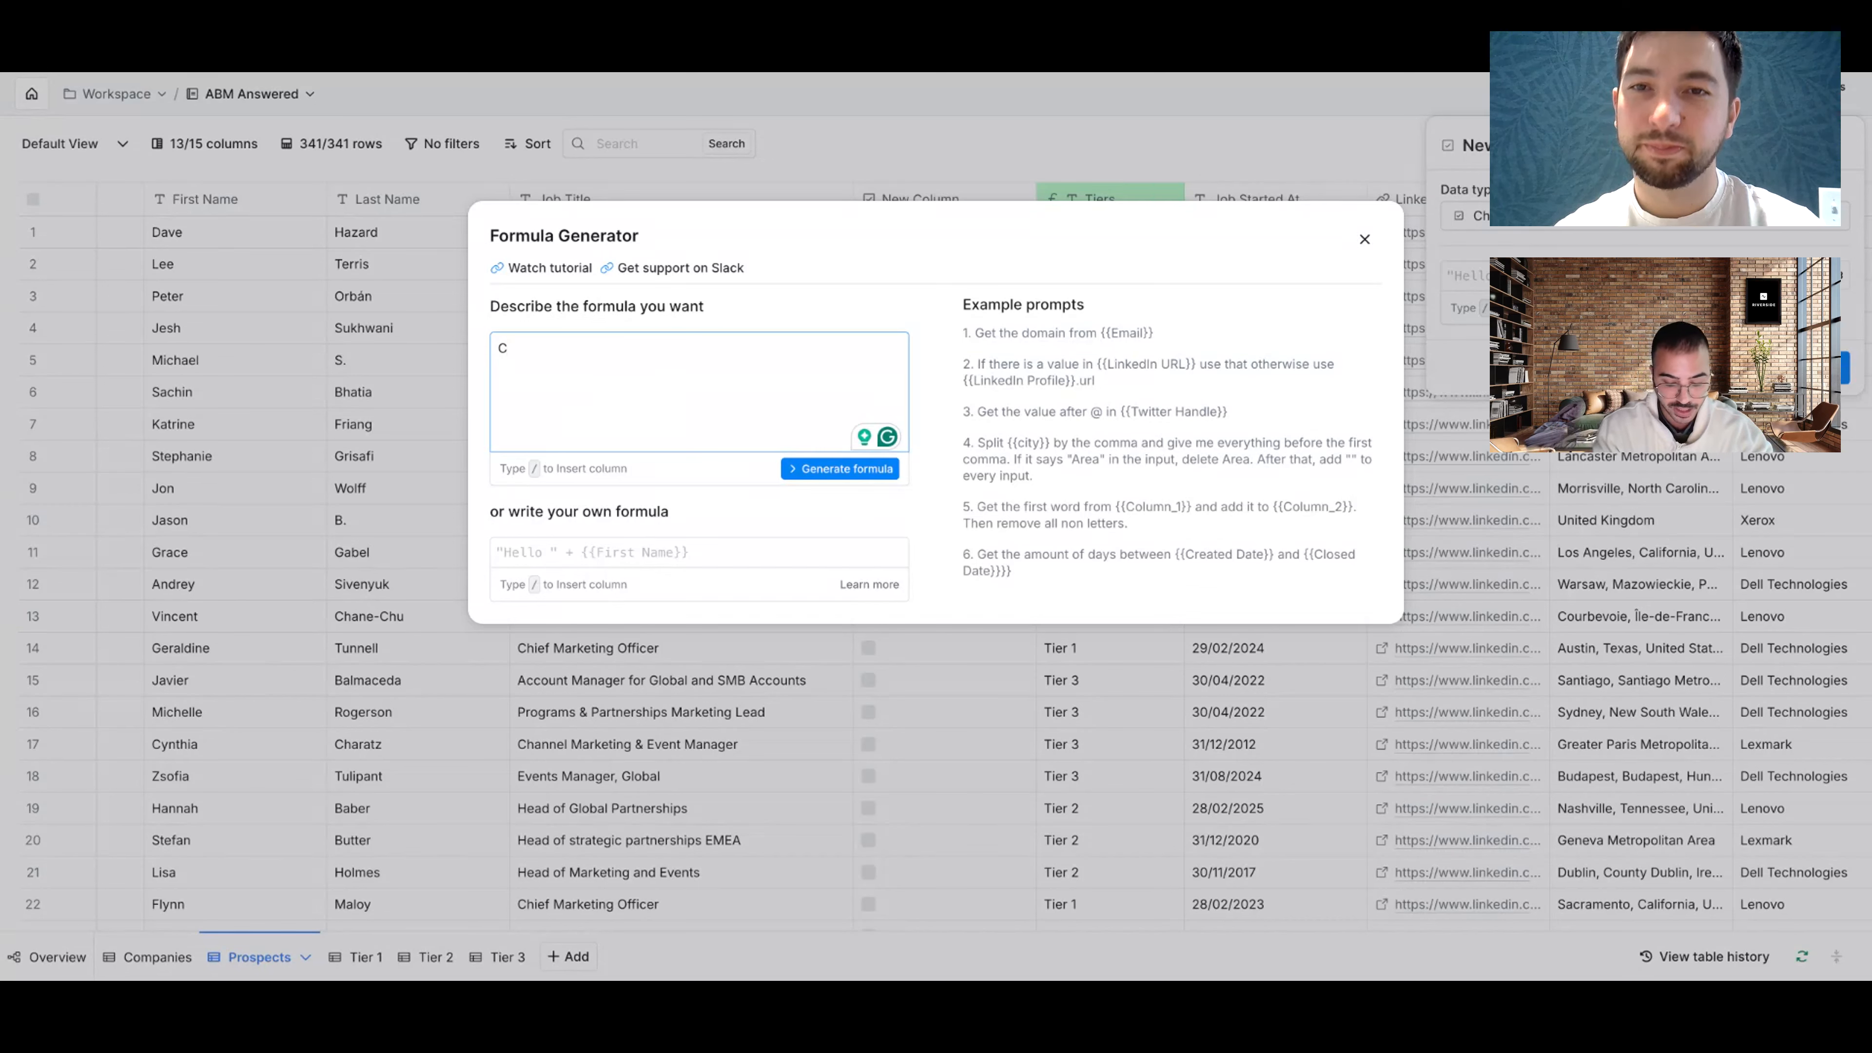
pyautogui.write('heck the box')
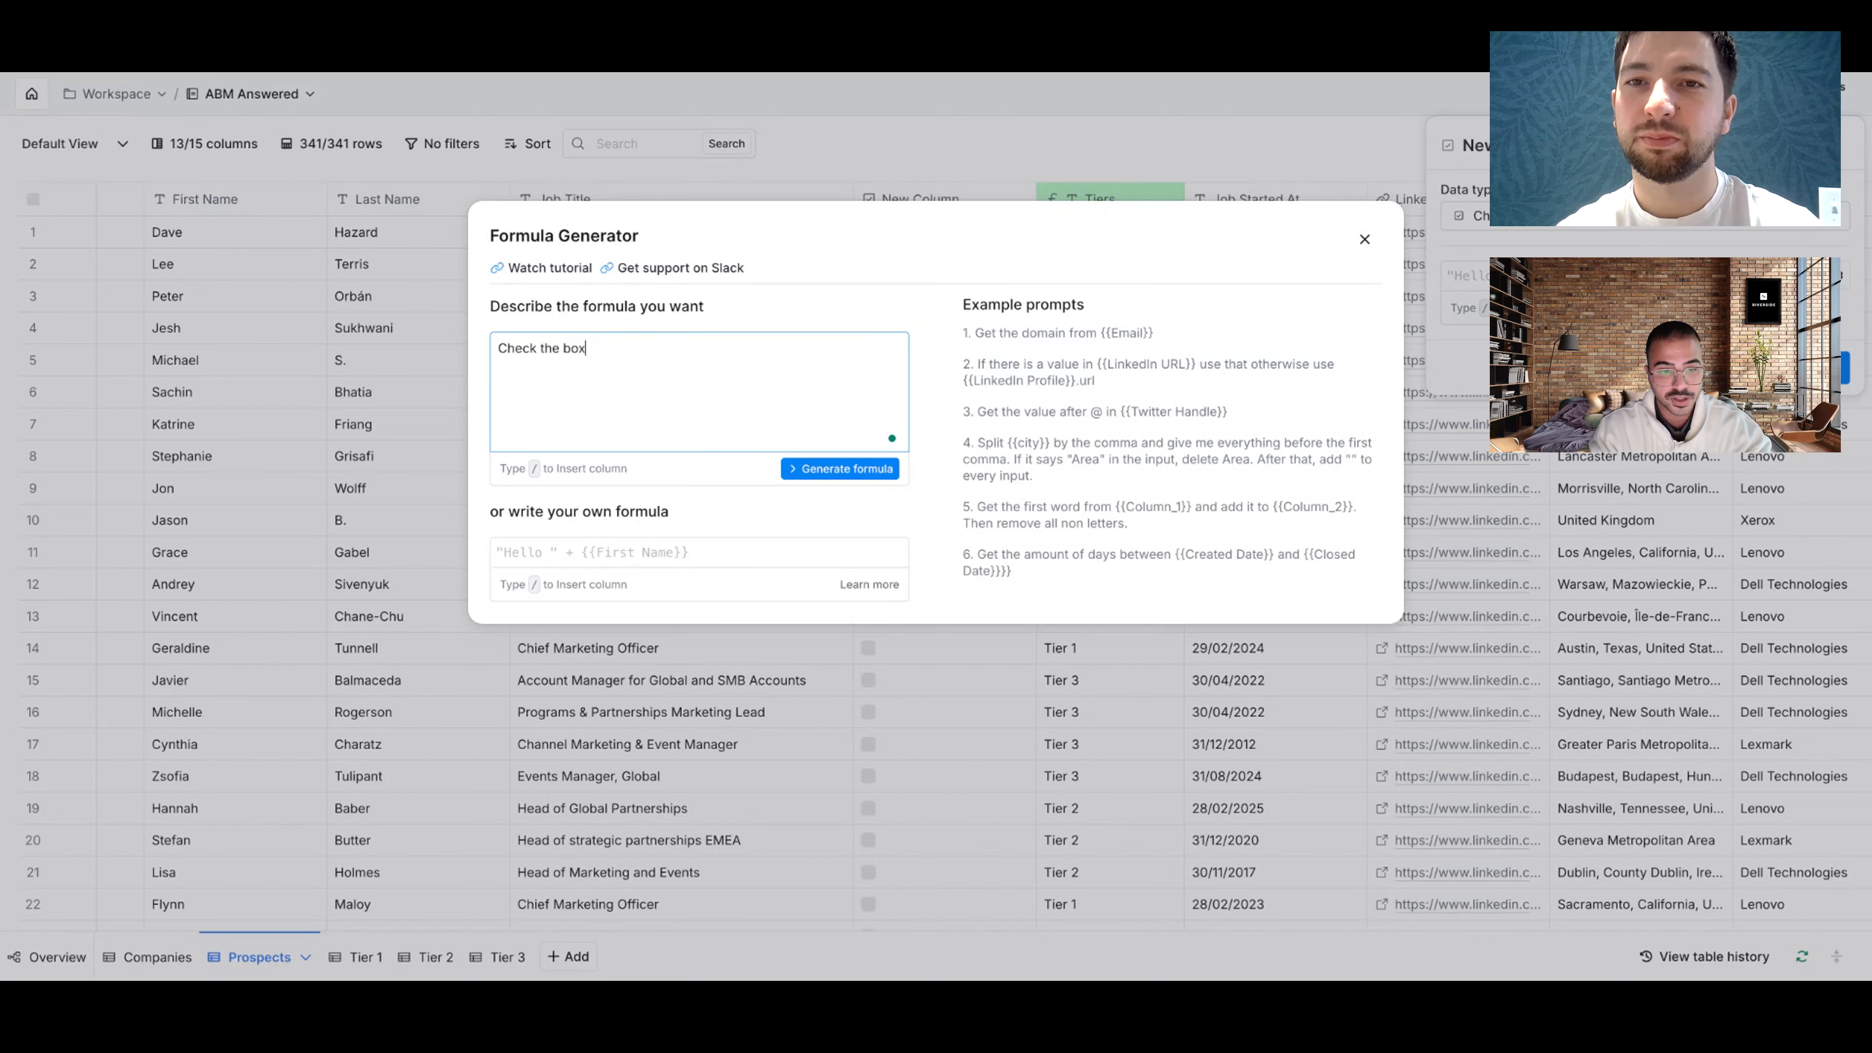
pyautogui.write(' if /job')
pyautogui.press('Return')
pyautogui.write('cont')
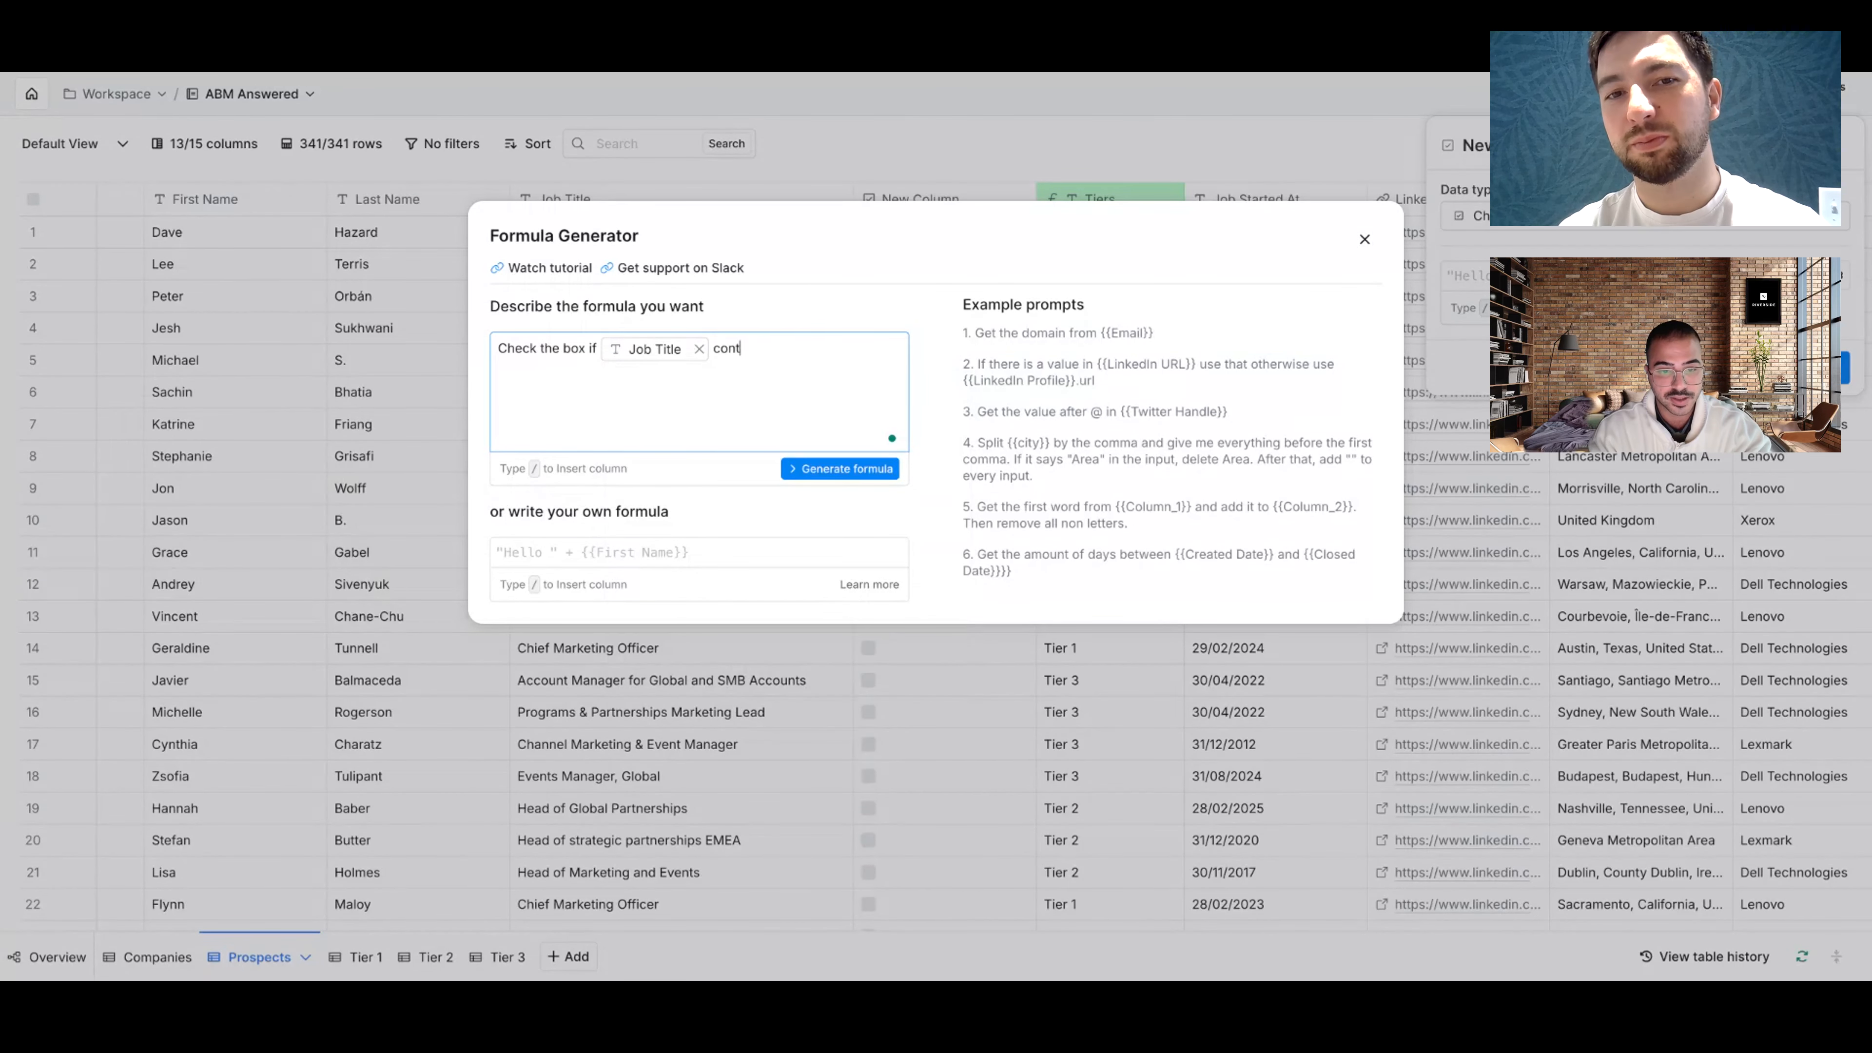
pyautogui.write('ains any of the b')
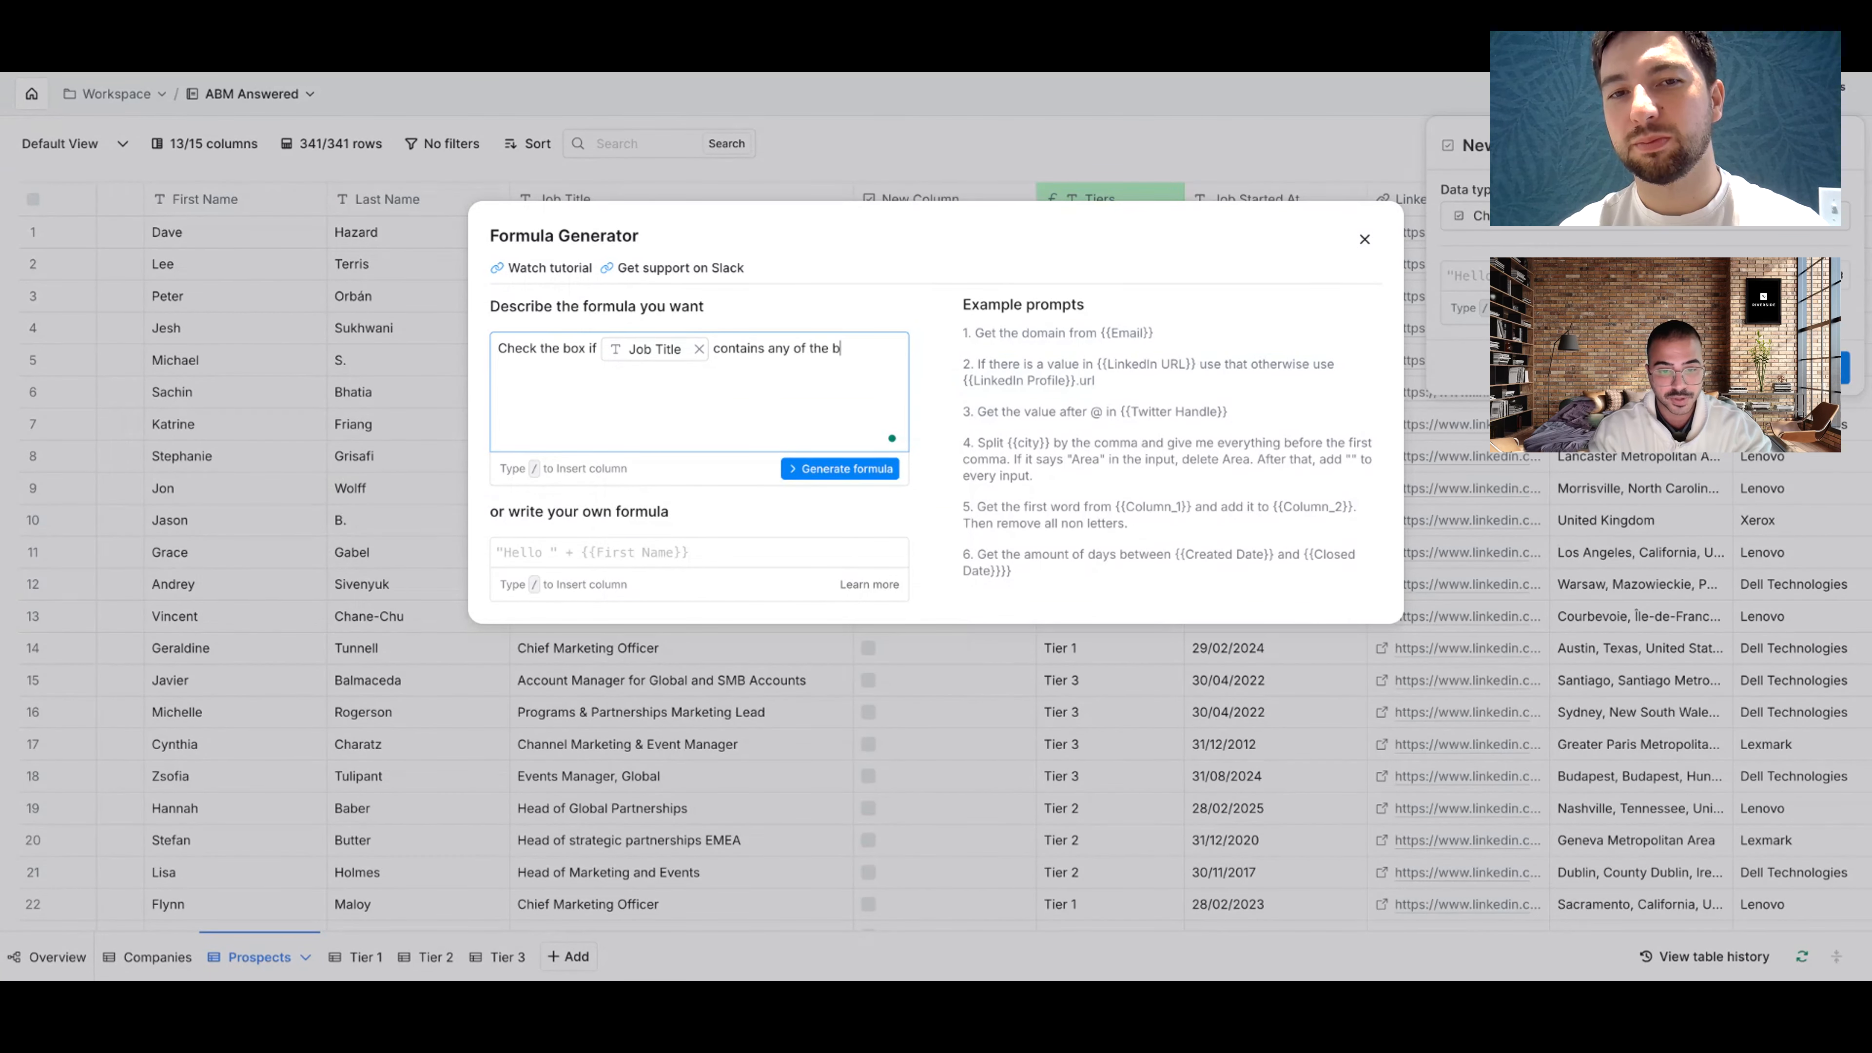
pyautogui.write('elow: Chief')
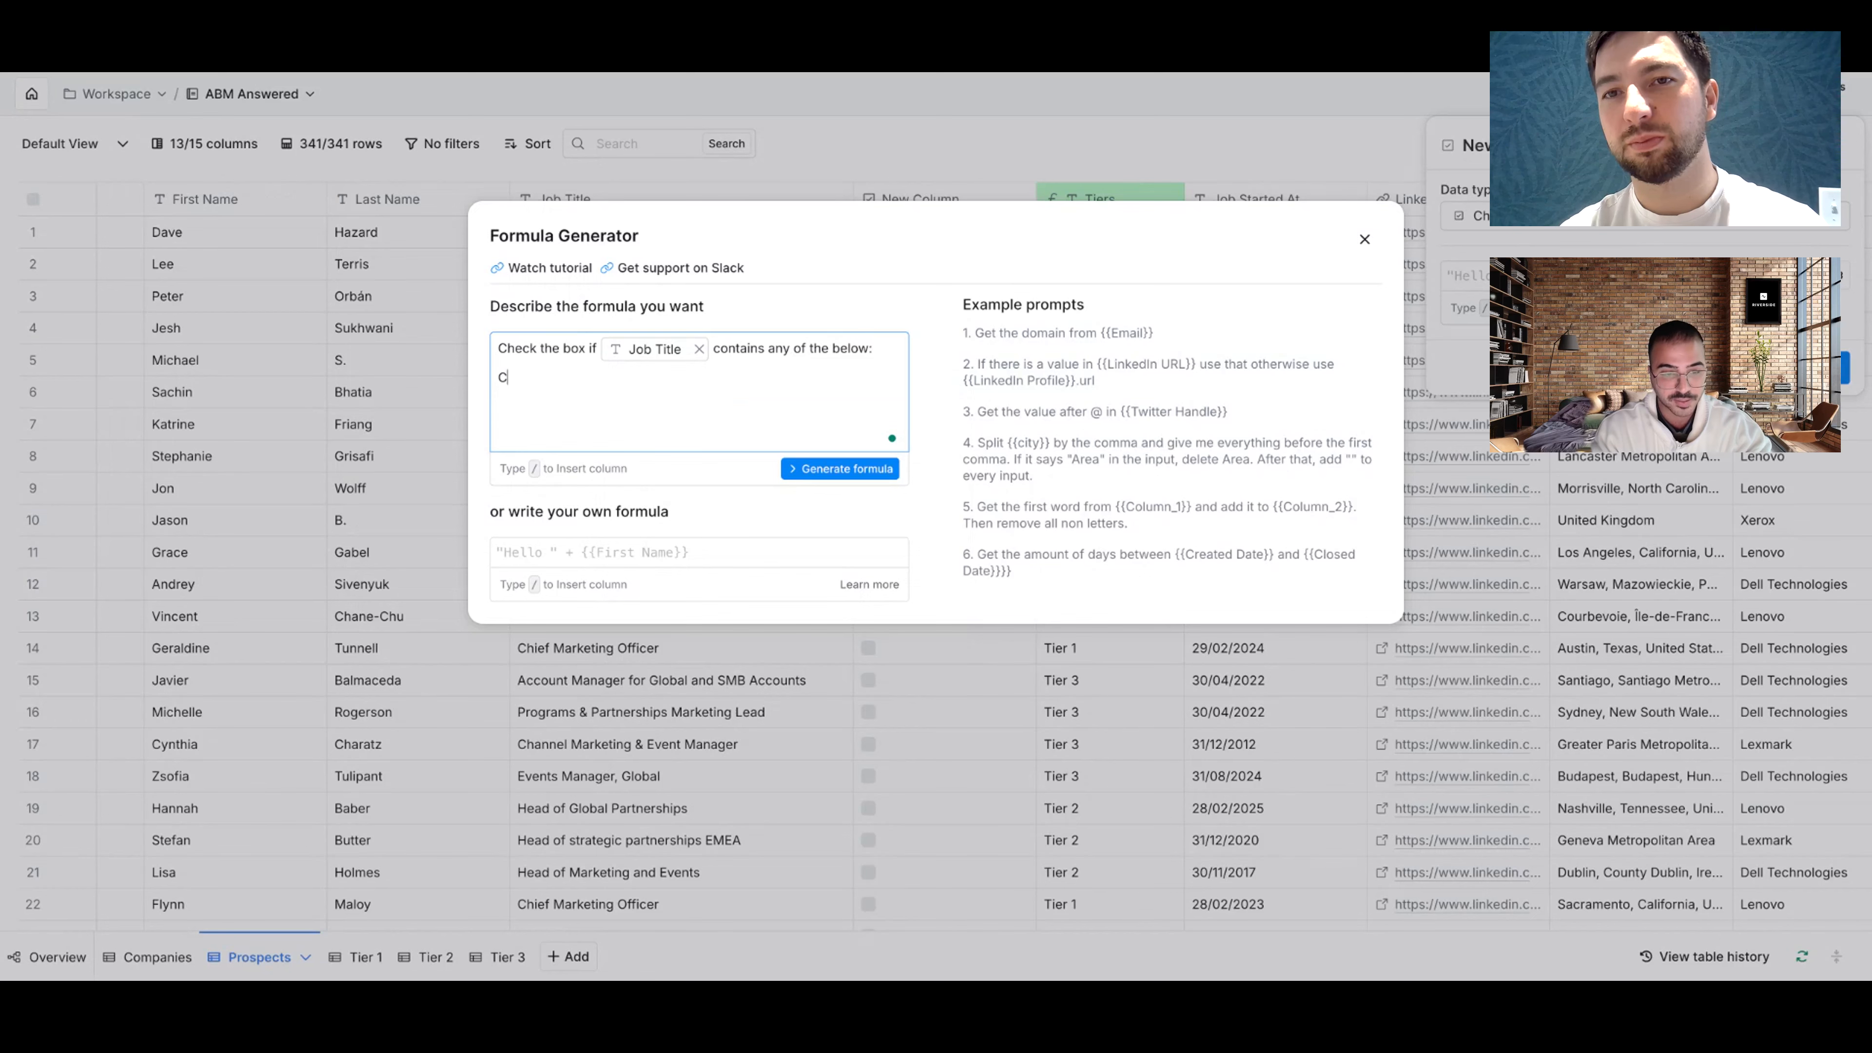
pyautogui.press('Return')
pyautogui.write('Director')
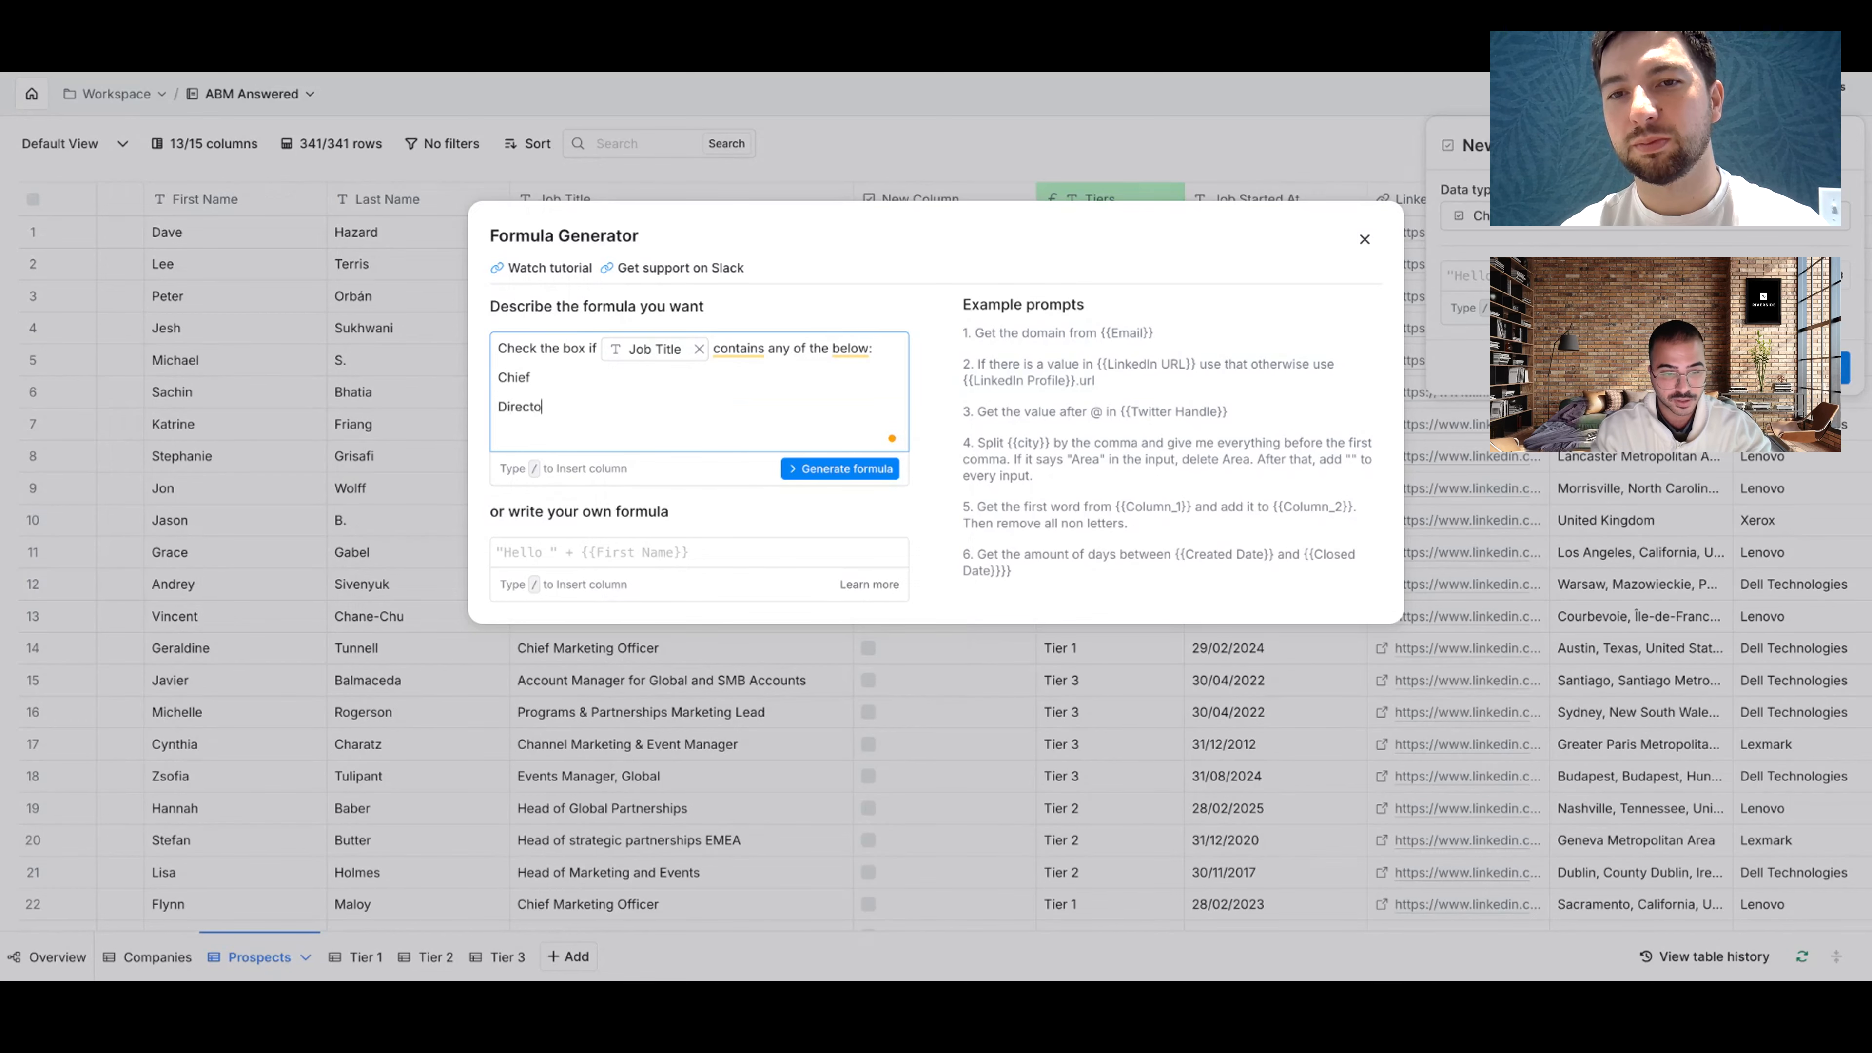
pyautogui.press('Return')
pyautogui.write('VP')
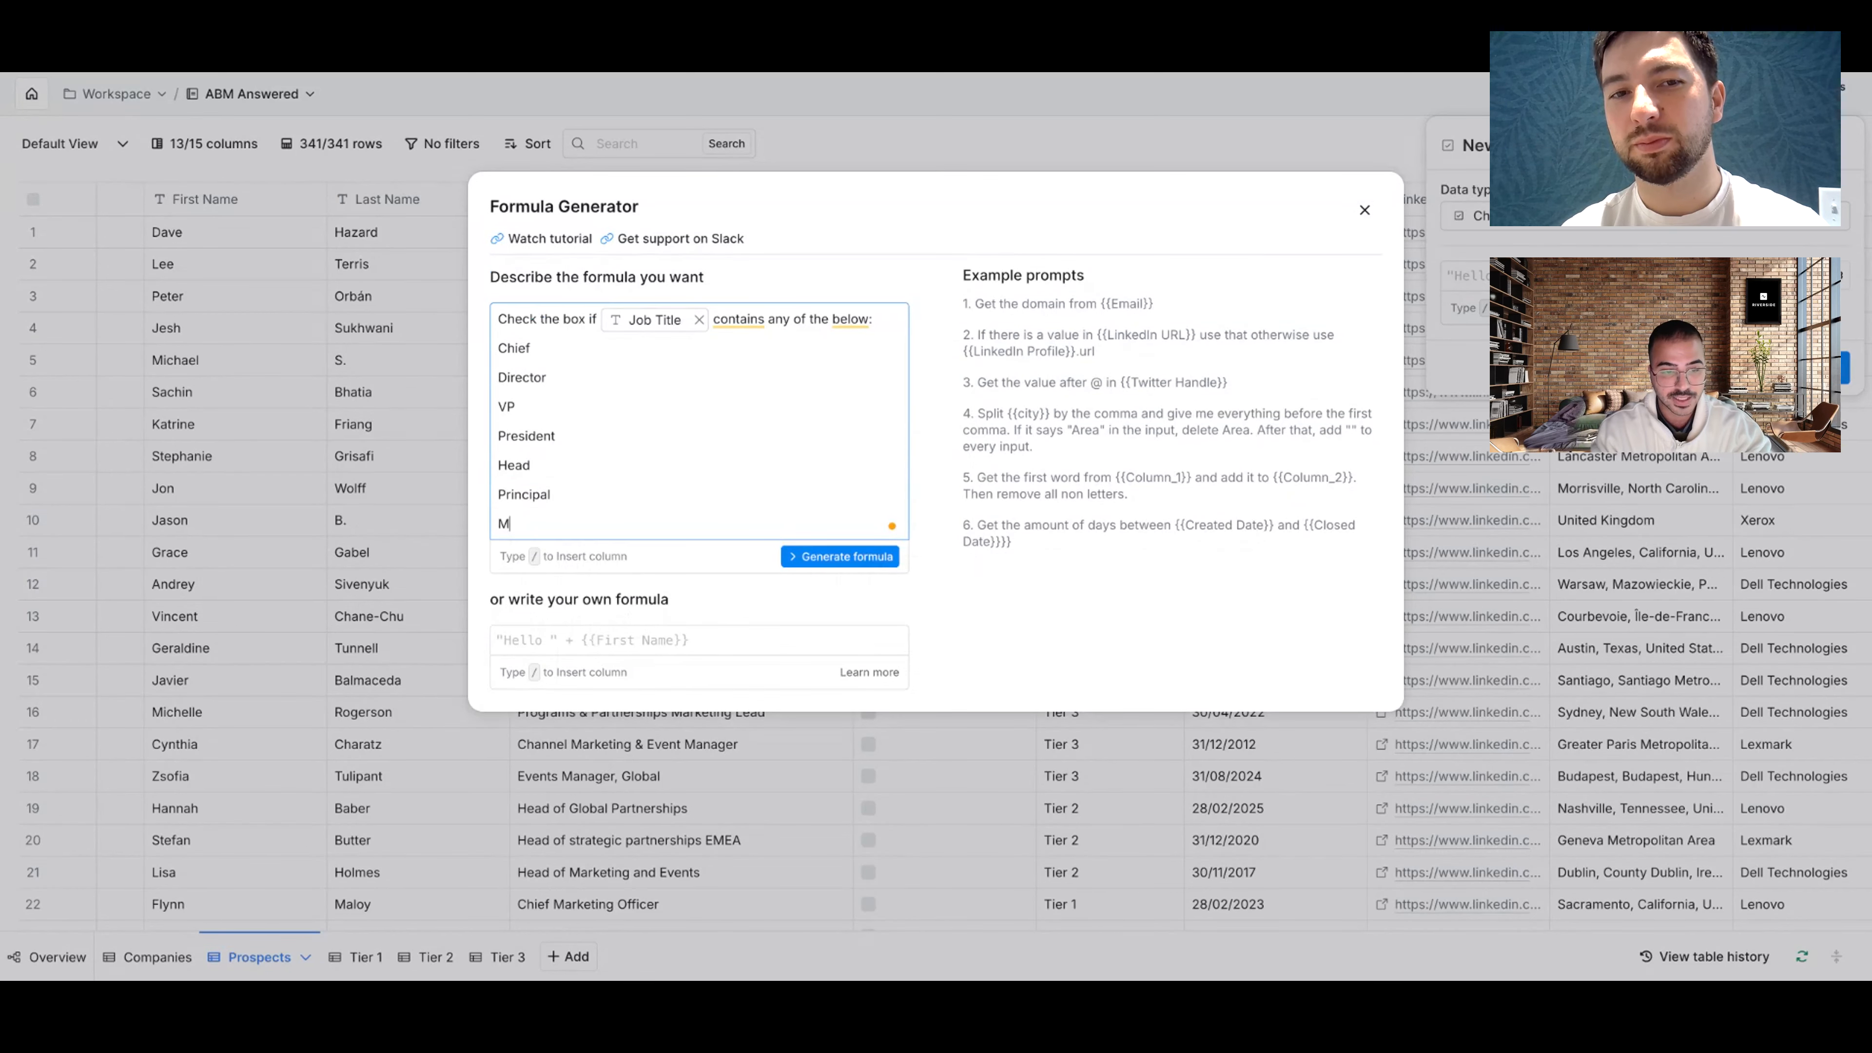
pyautogui.write('age')
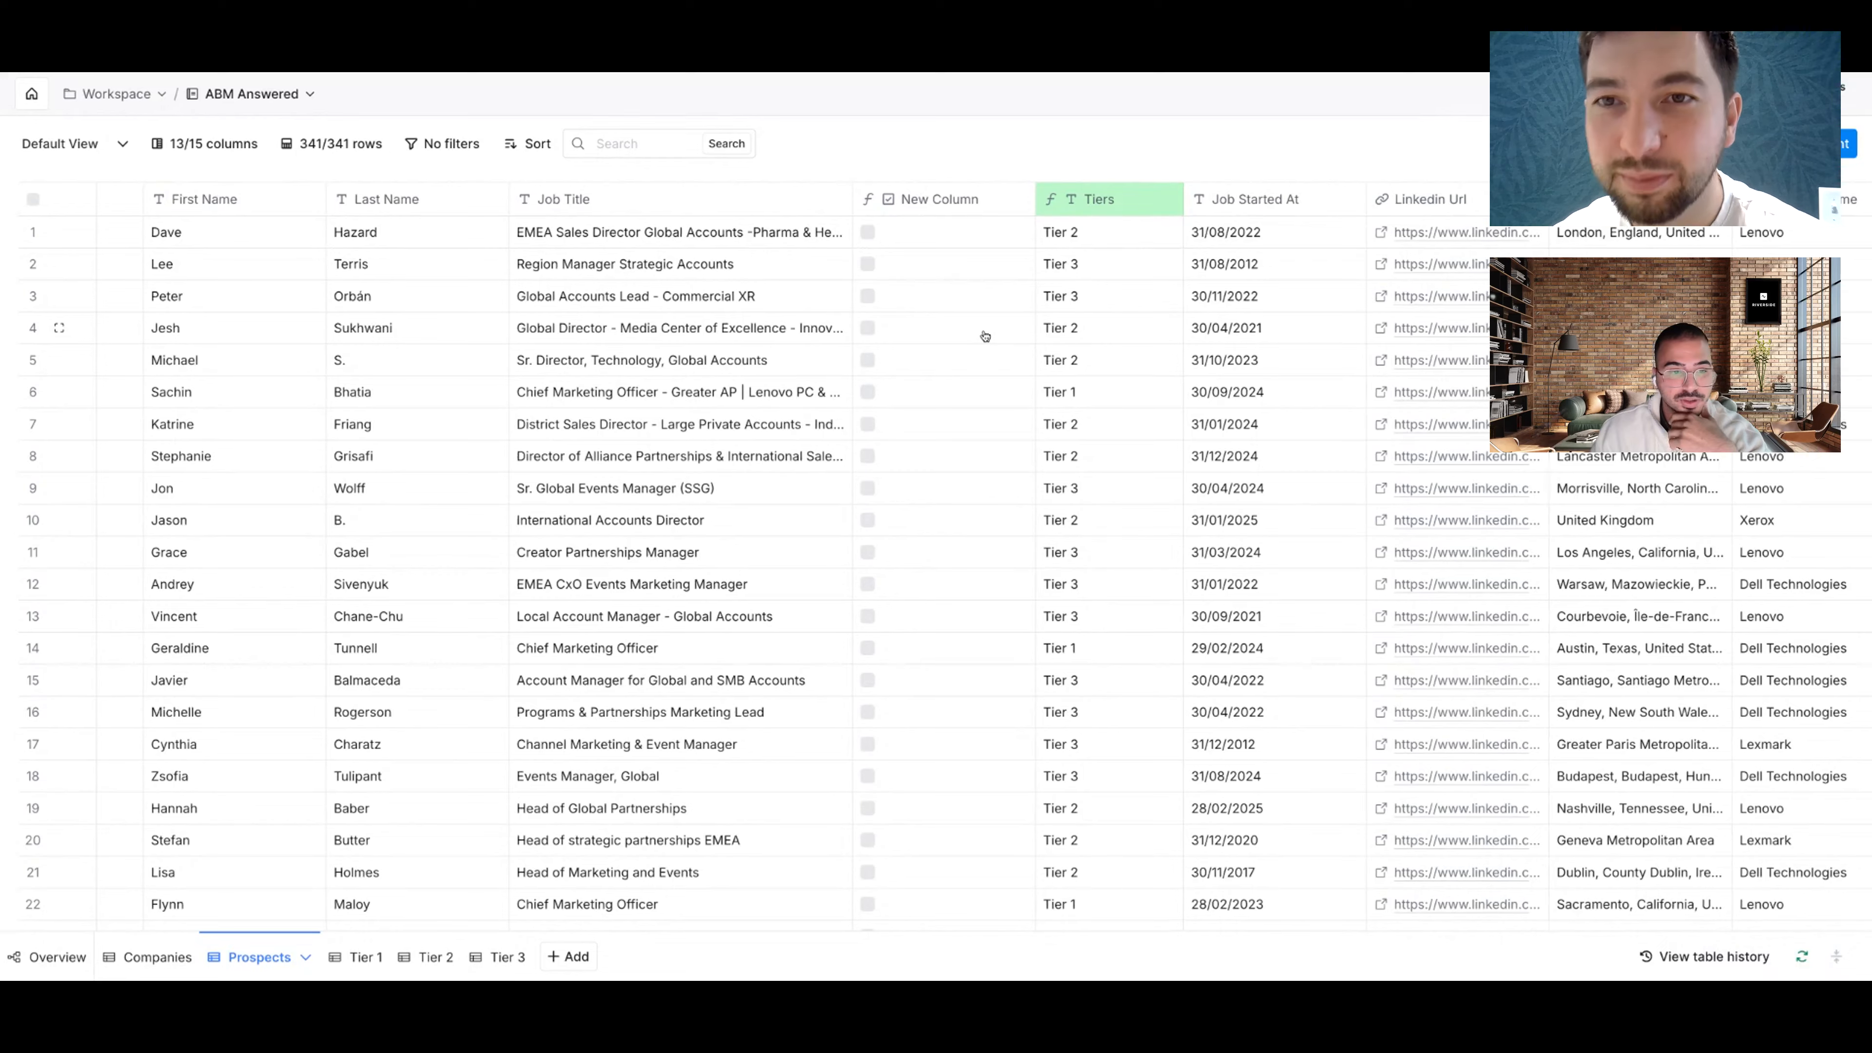
pyautogui.hscroll(2, 936, 309)
# Step: Filter the Prospects table on New Column to rows where the box is not checked
pyautogui.click(823, 201)
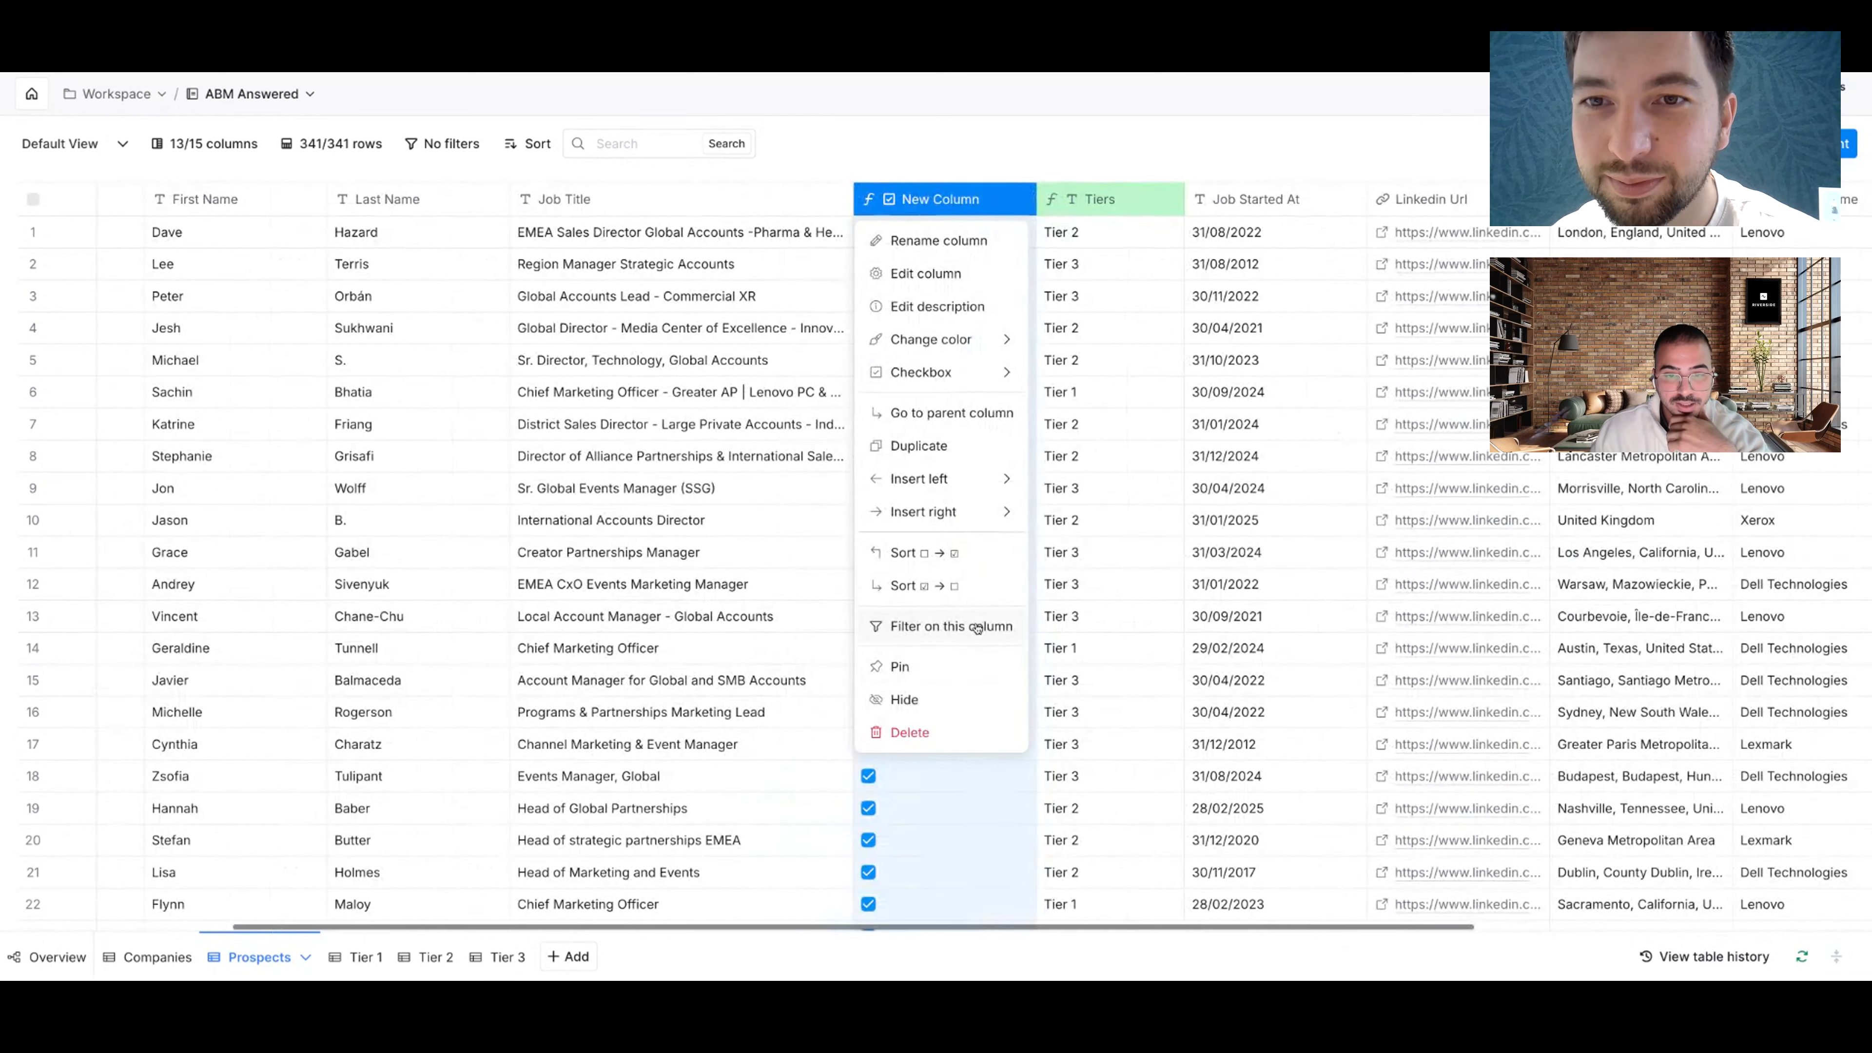
pyautogui.click(882, 626)
pyautogui.click(648, 190)
pyautogui.click(641, 259)
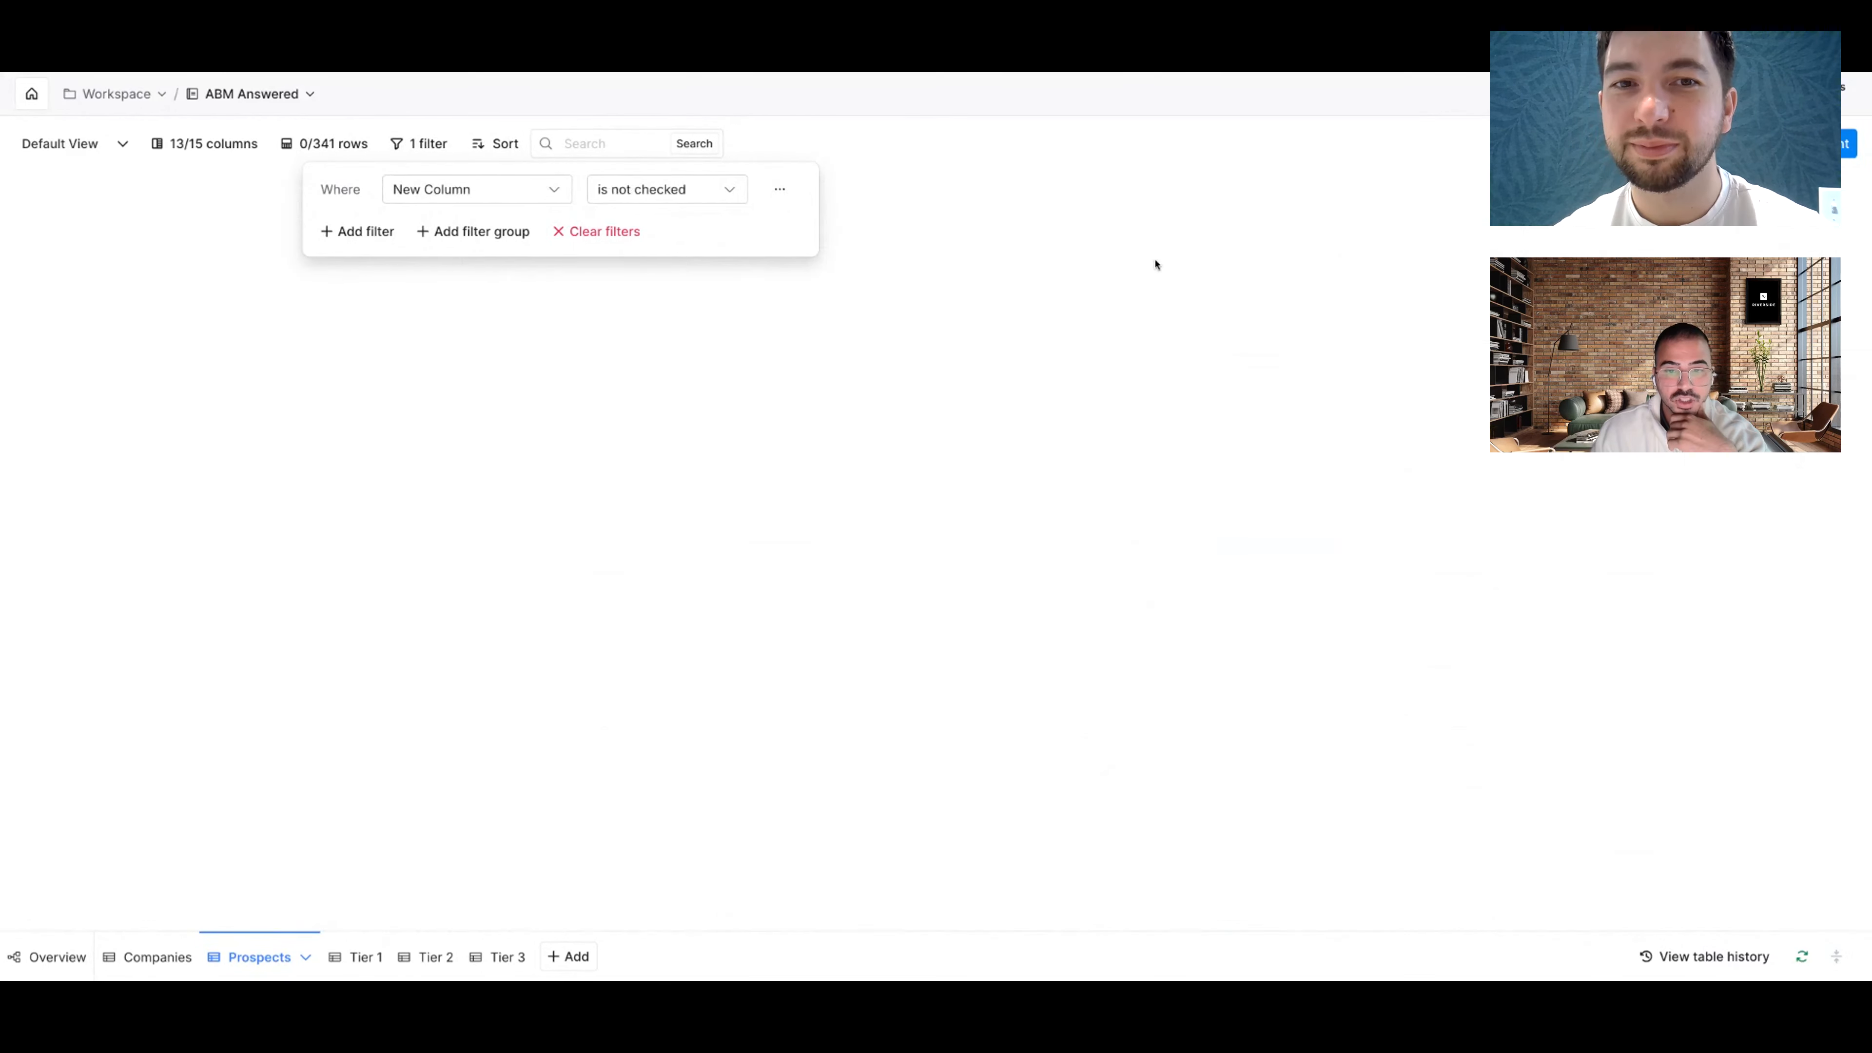
pyautogui.click(1103, 305)
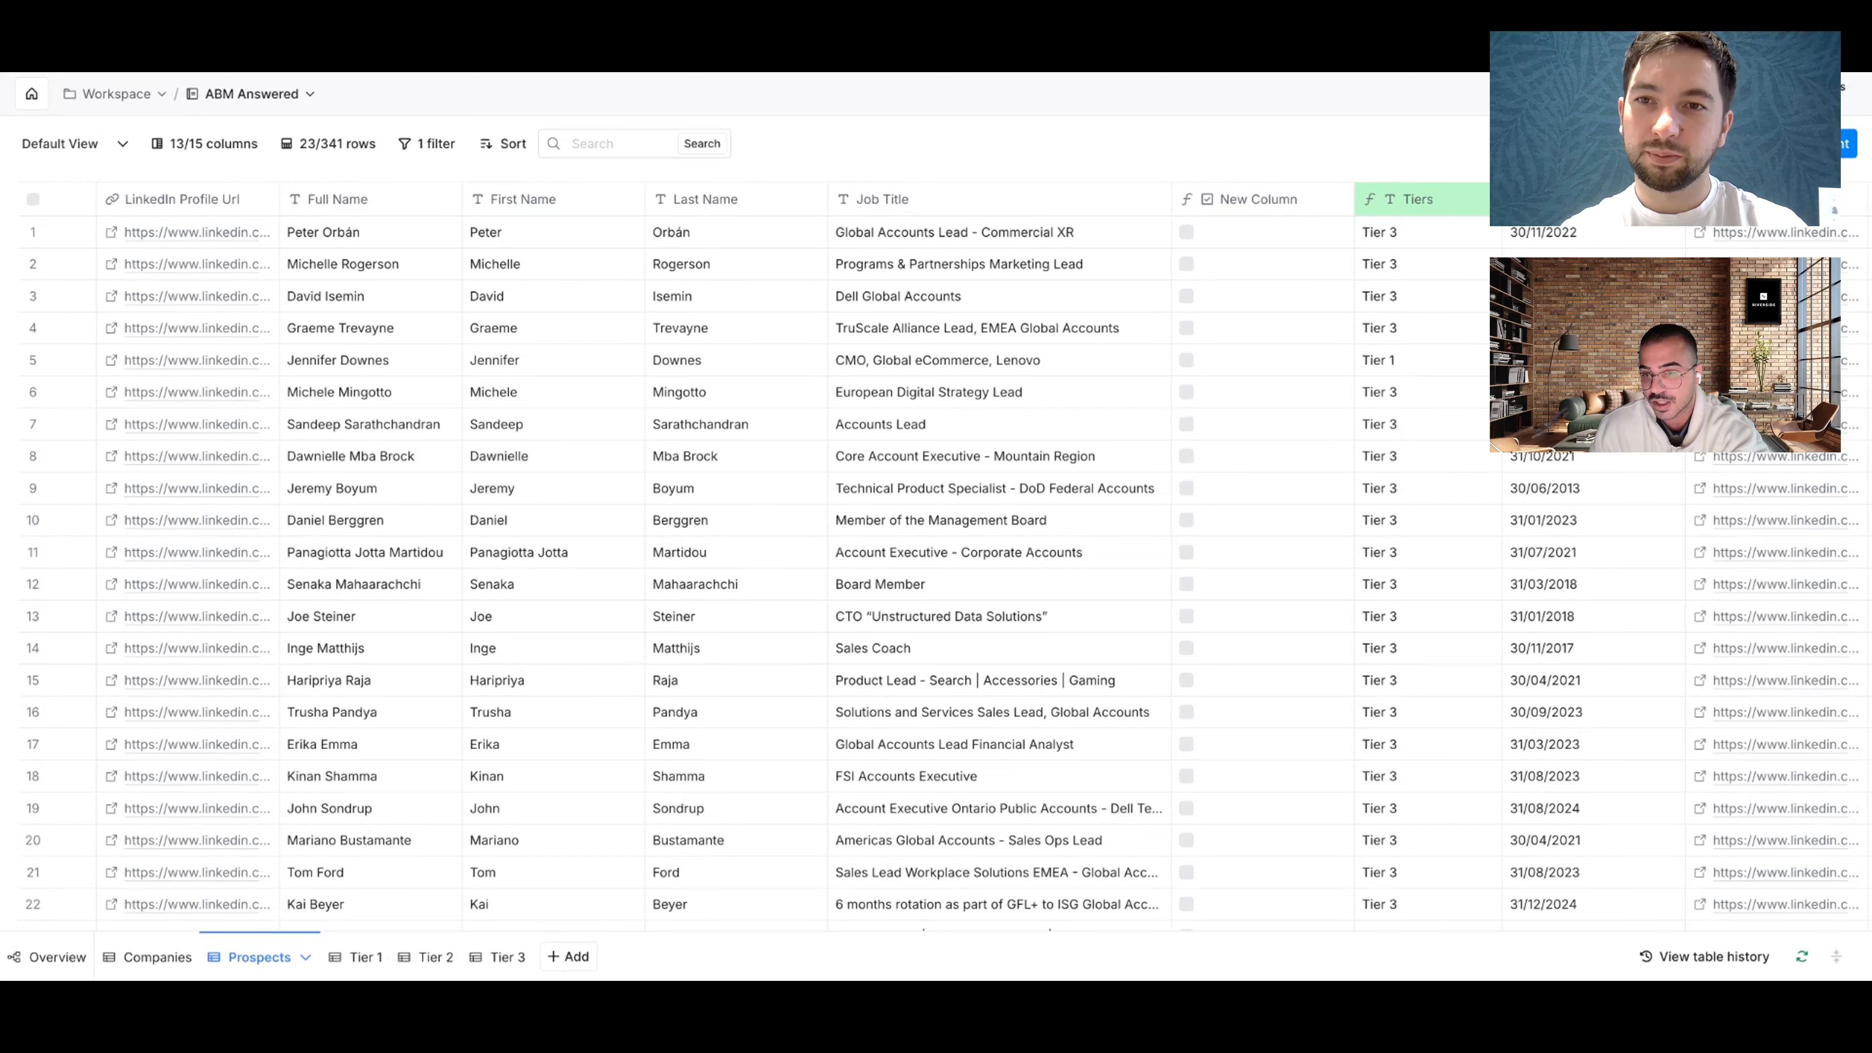
# Step: Reopen the New Column's Formula Generator from its column settings
pyautogui.click(1337, 200)
pyautogui.click(958, 270)
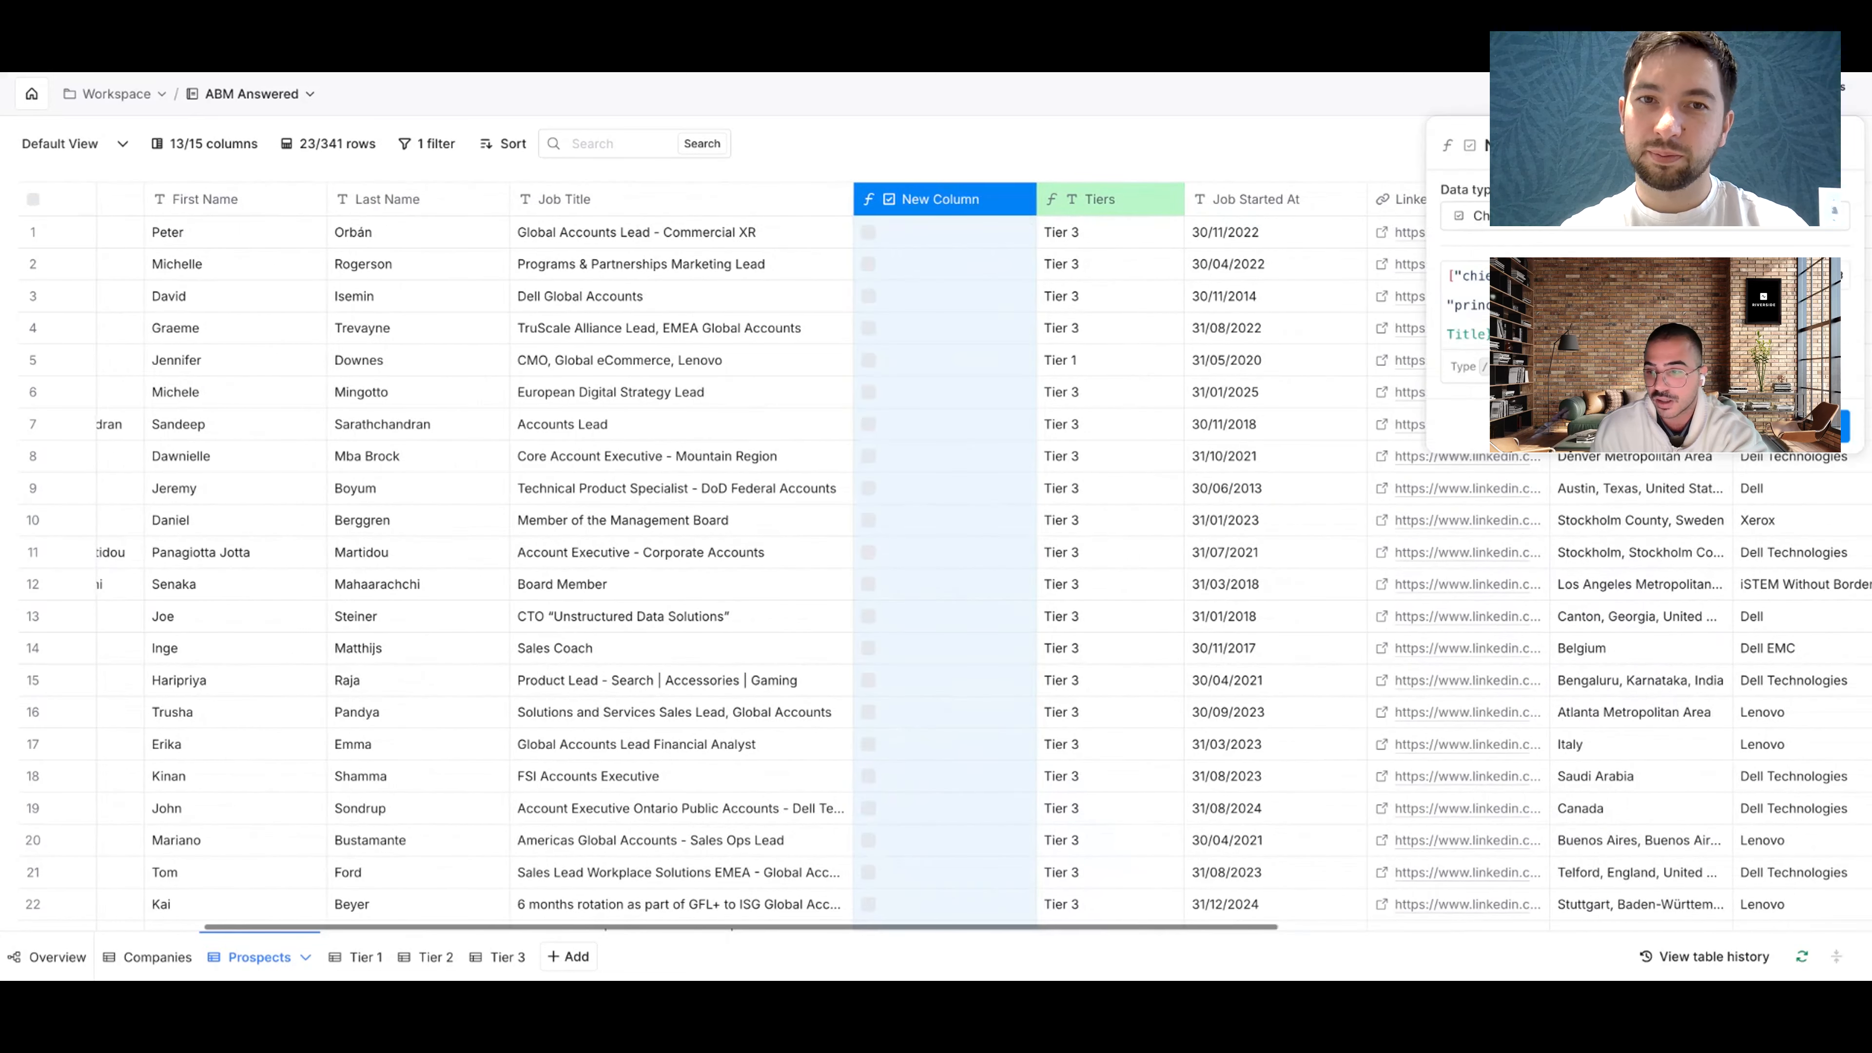
pyautogui.click(1805, 276)
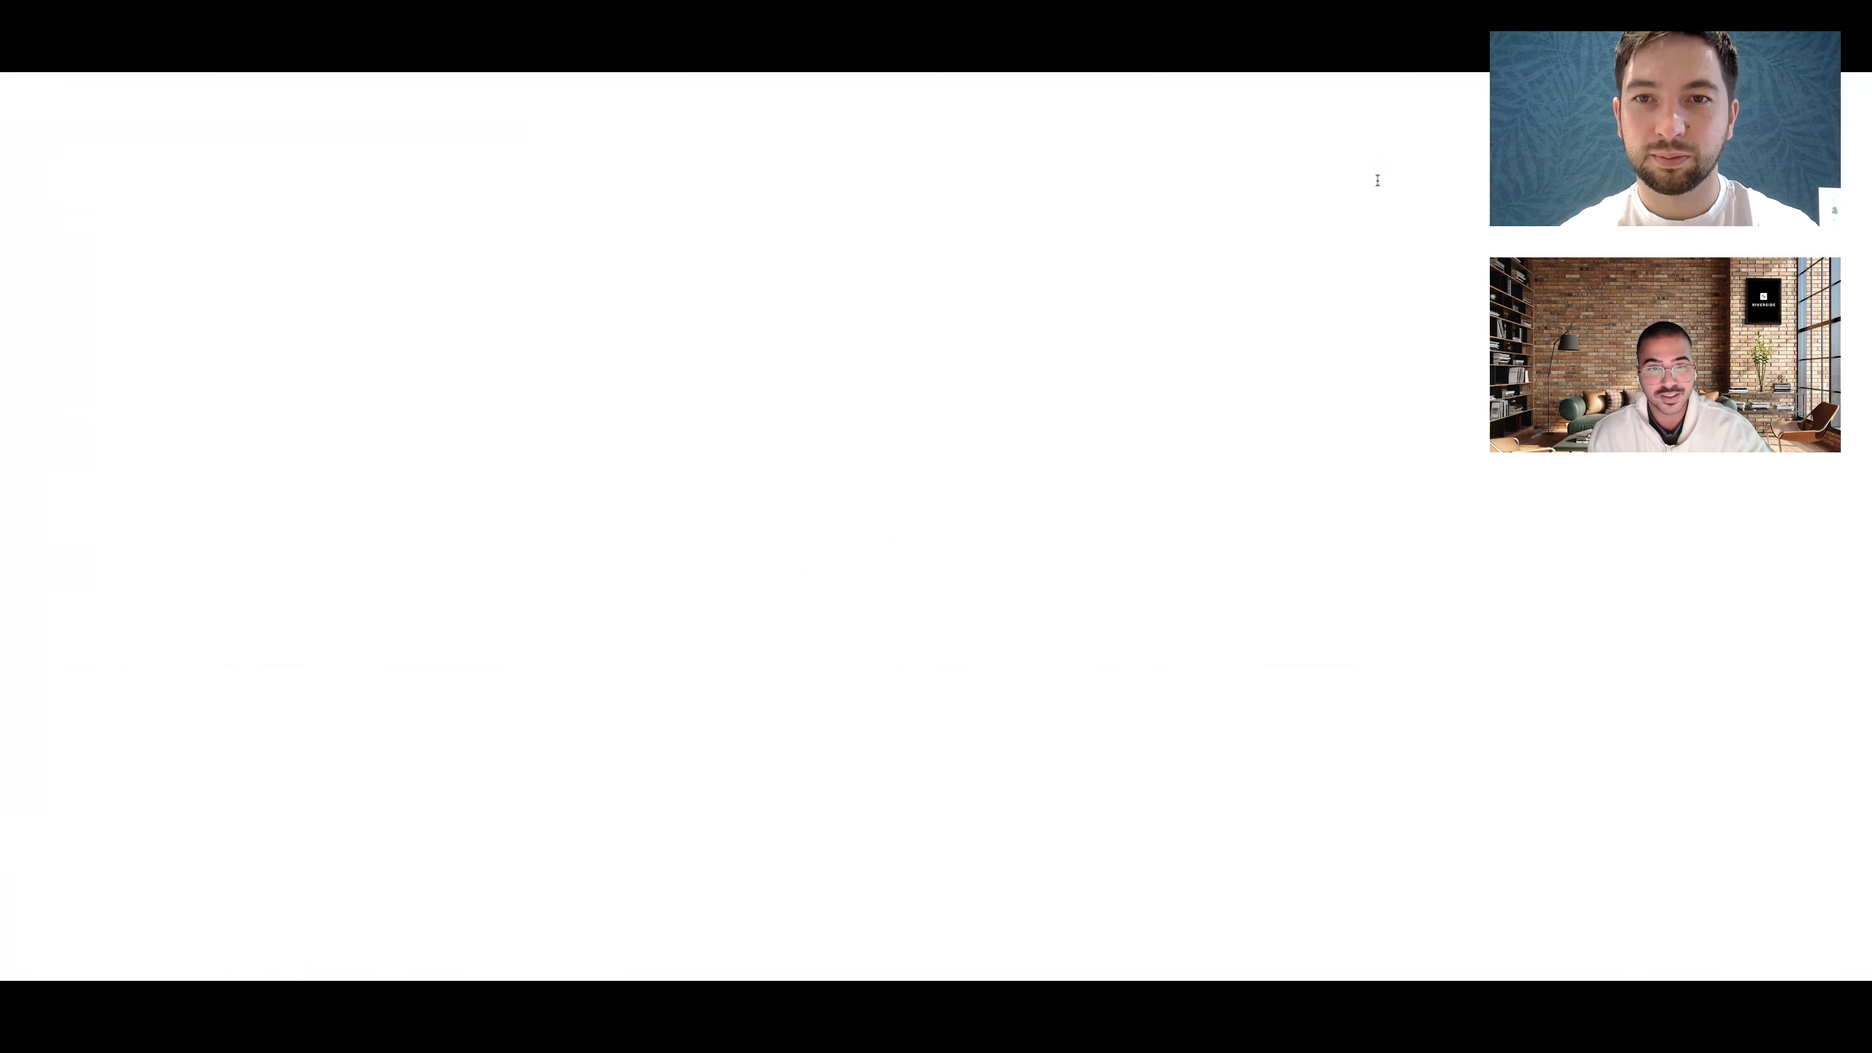
pyautogui.click(1232, 202)
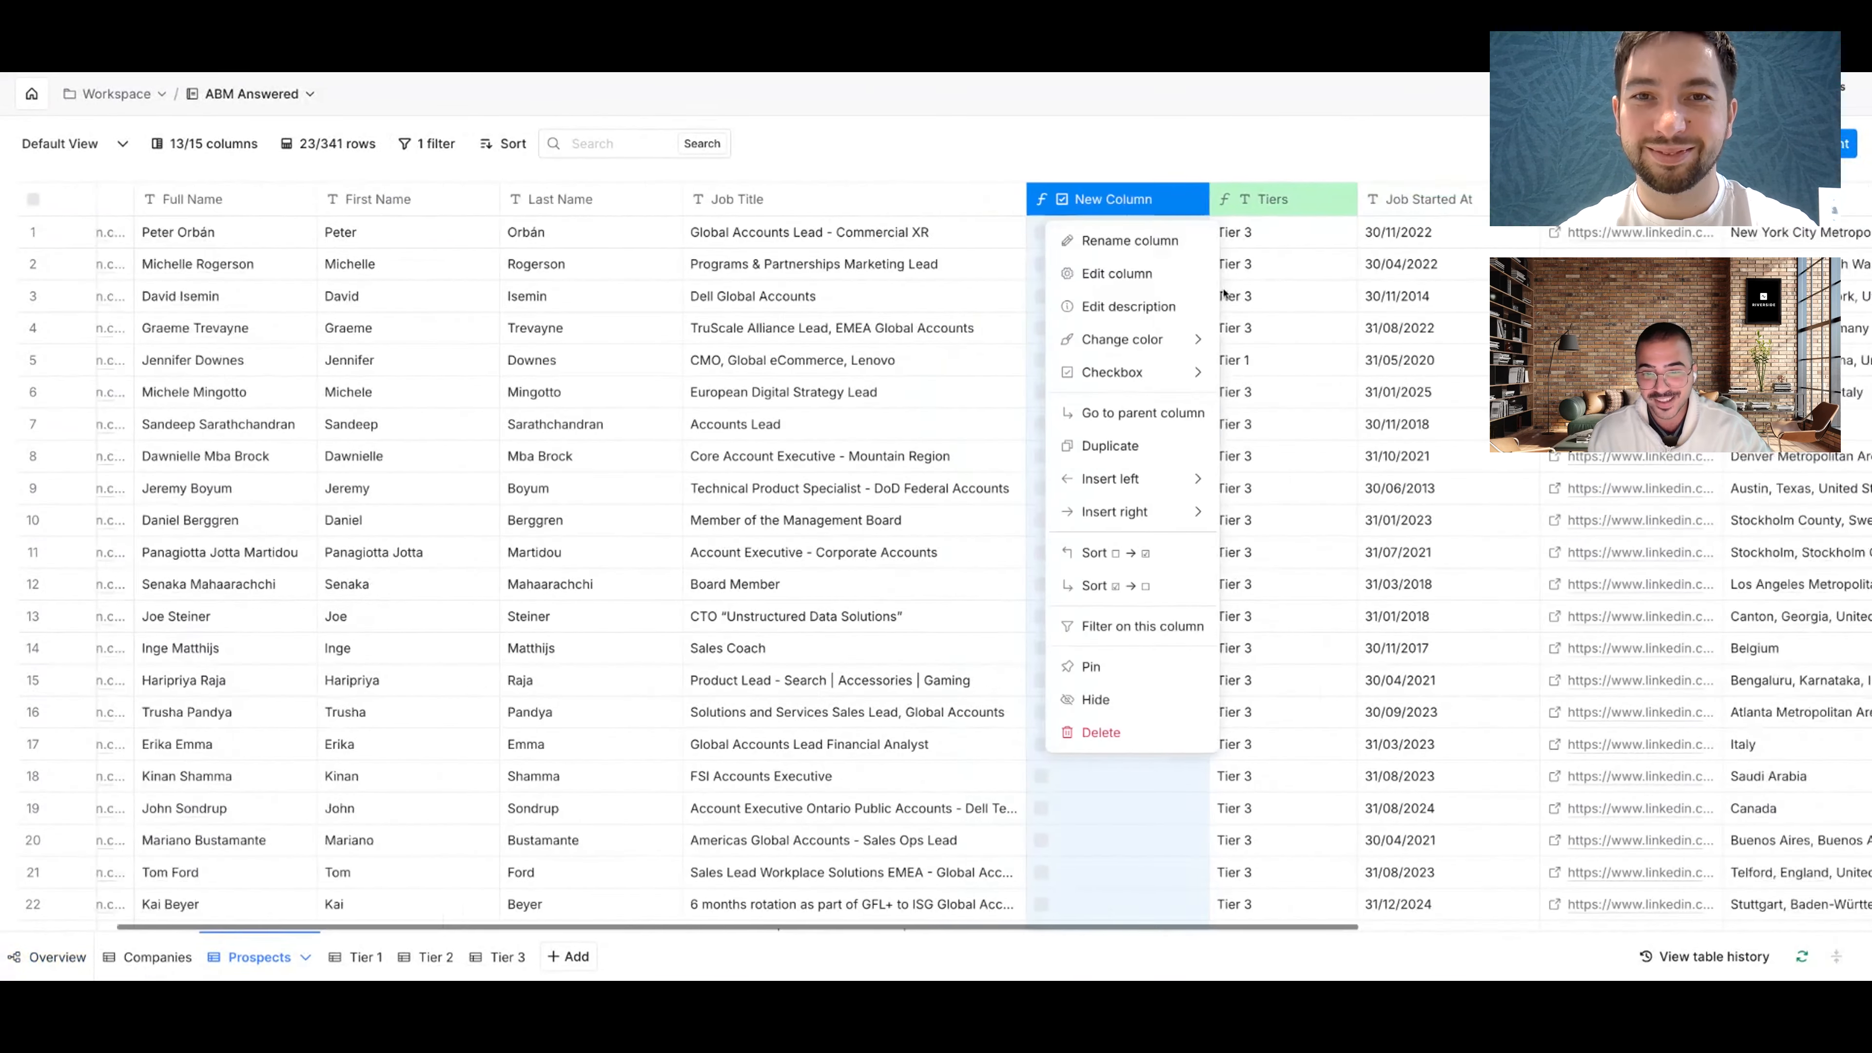
pyautogui.click(961, 284)
# Step: Swap the title keywords for Marketing and Commercial, then close the generator and settings without saving
pyautogui.moveTo(552, 520); pyautogui.dragTo(545, 350)
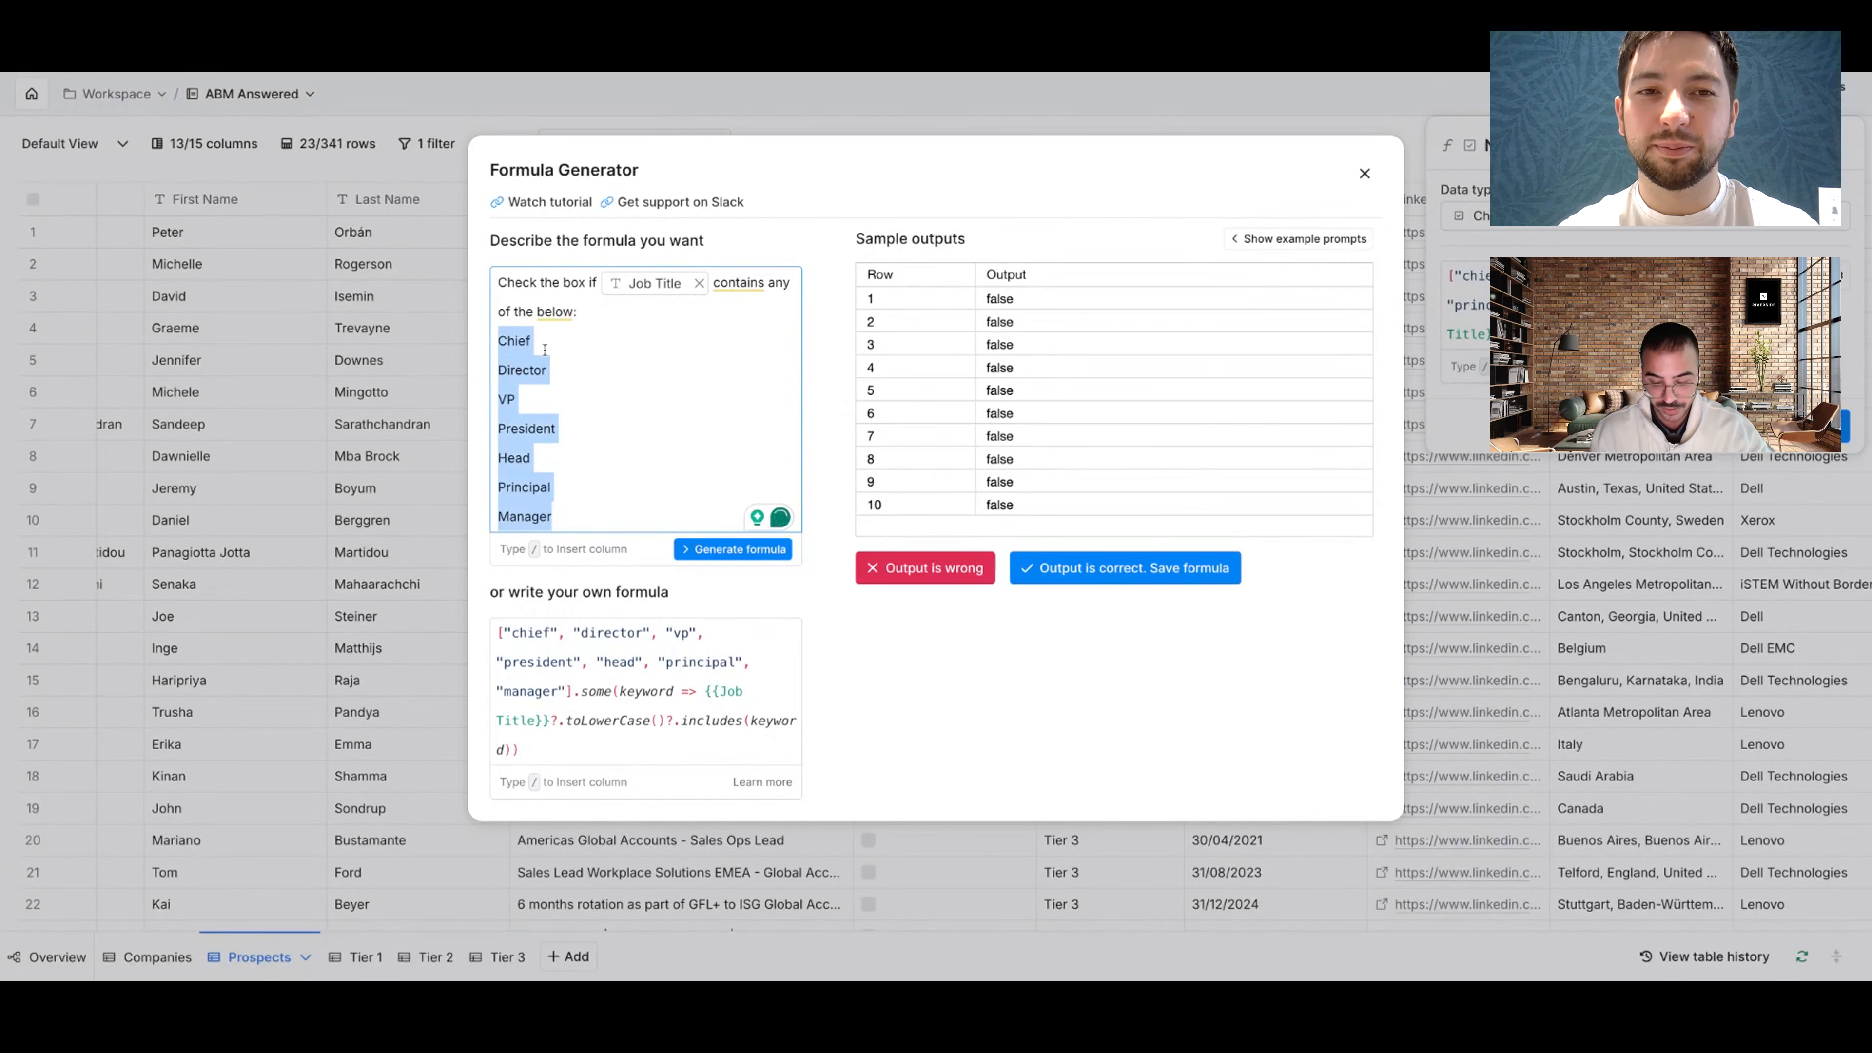
pyautogui.press('BackSpace')
pyautogui.write('Marketing')
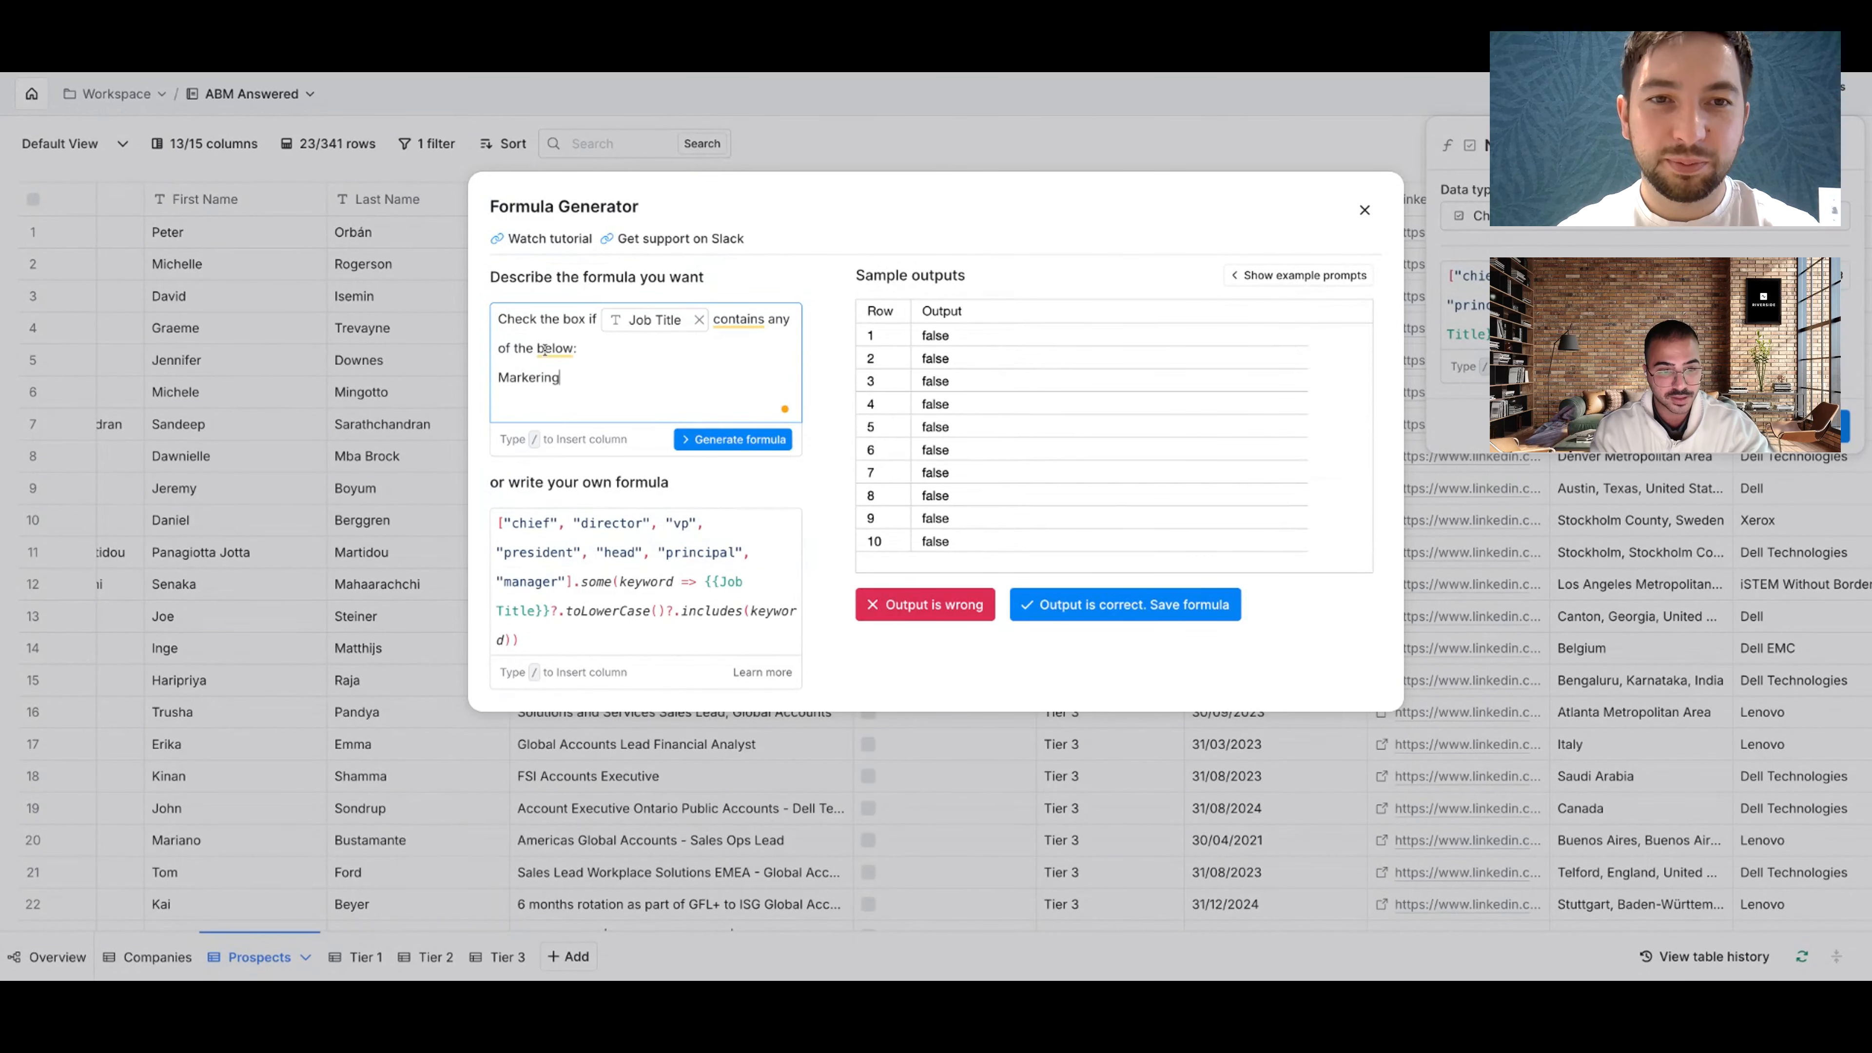
pyautogui.press('Return')
pyautogui.write('Commercial')
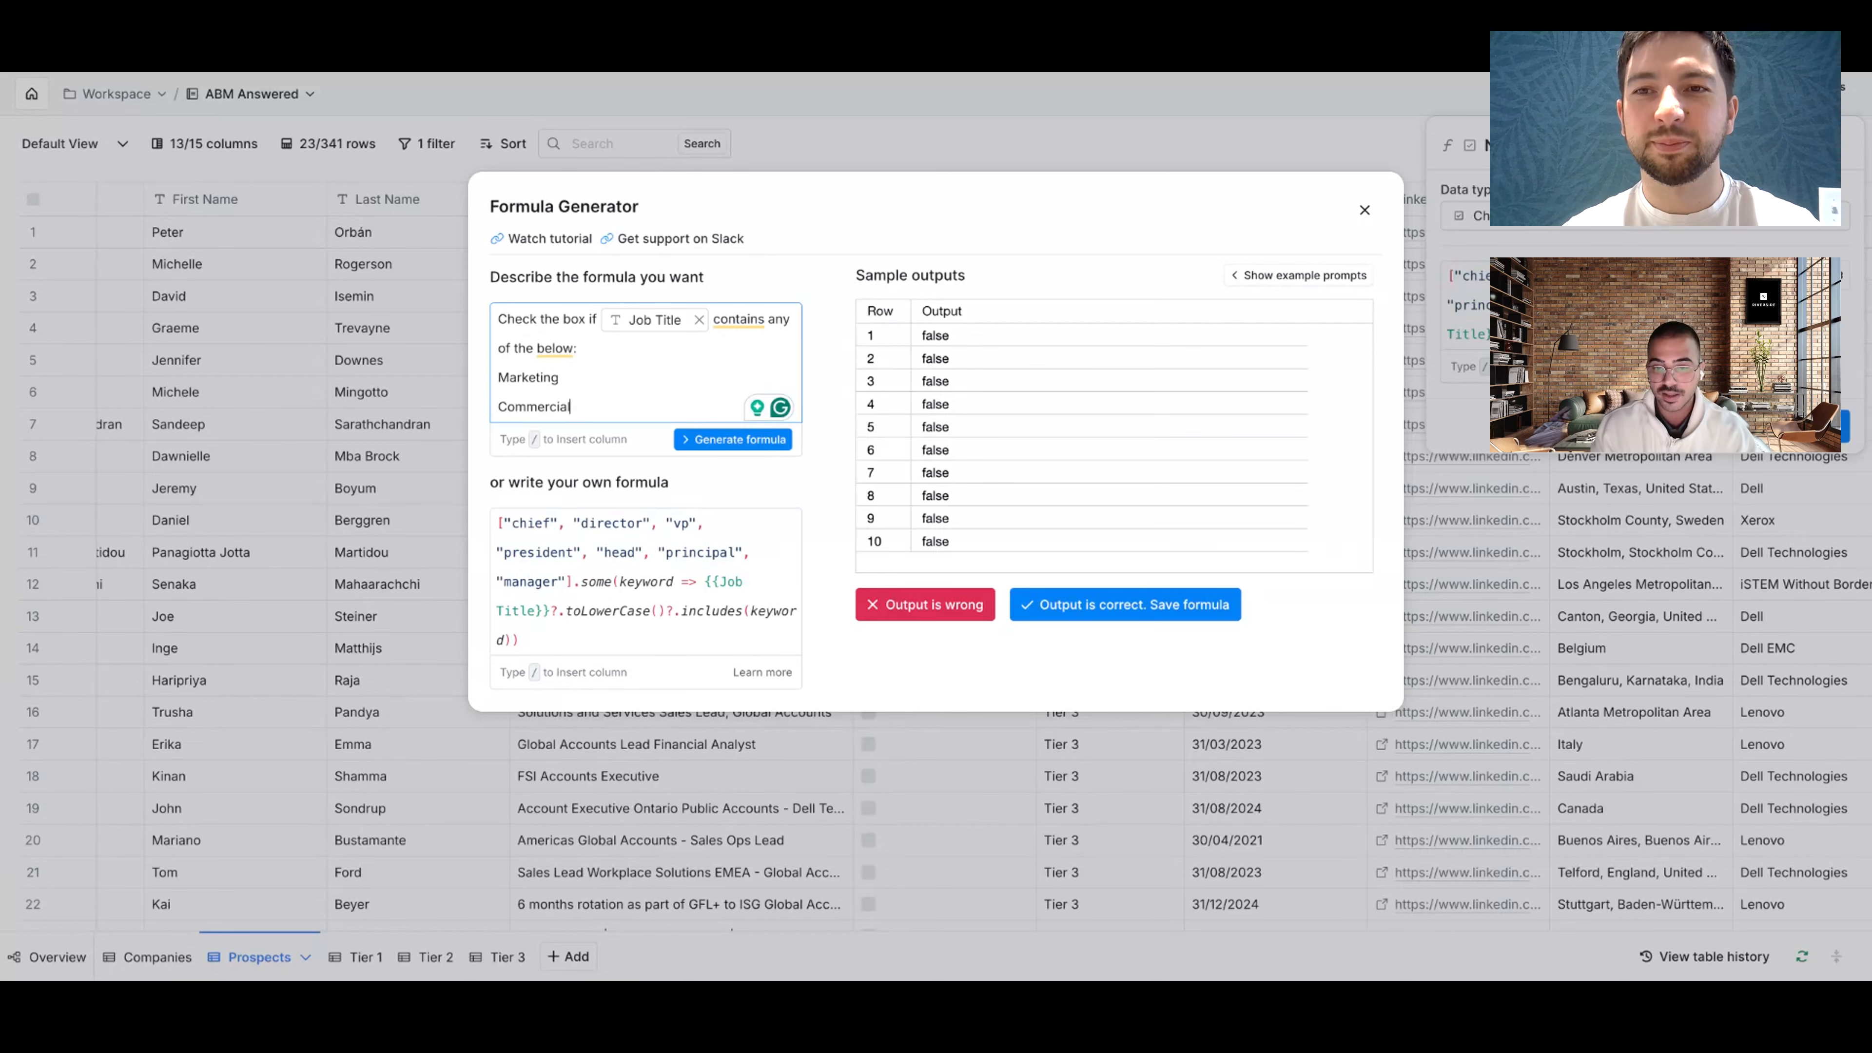
pyautogui.click(1364, 210)
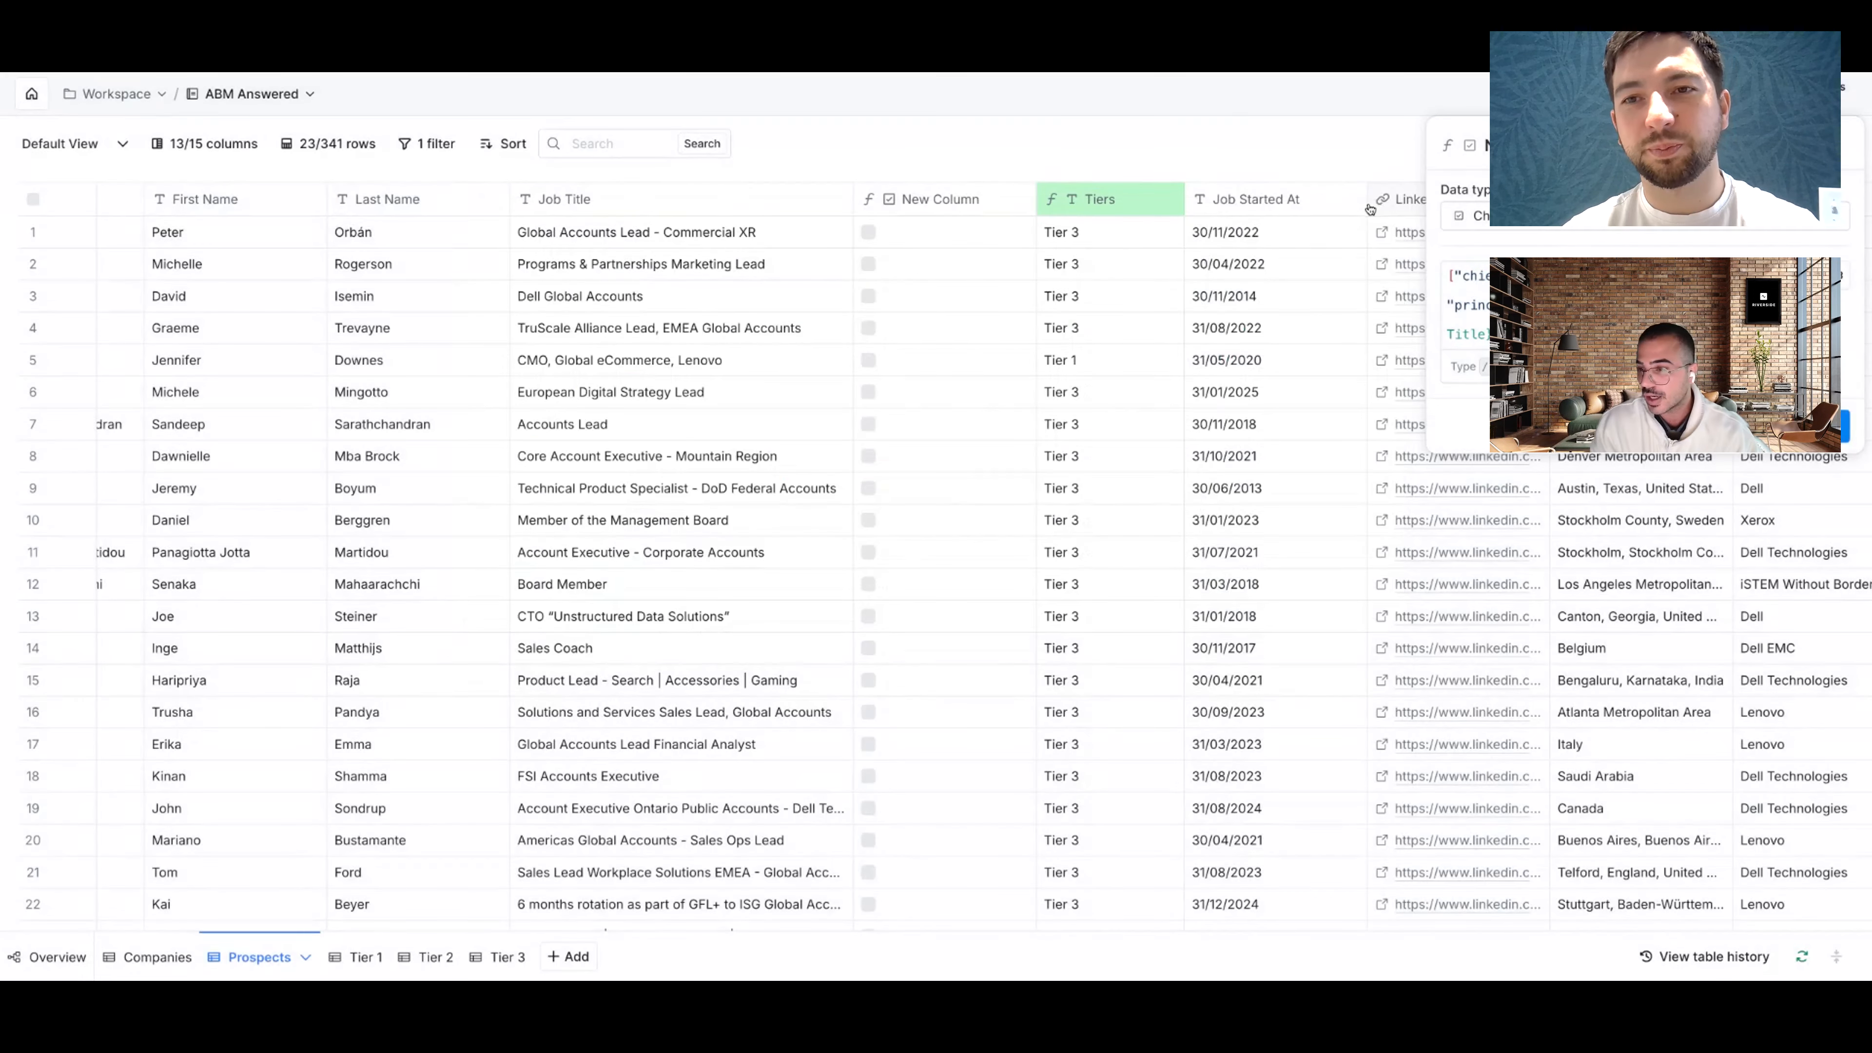
pyautogui.click(1832, 145)
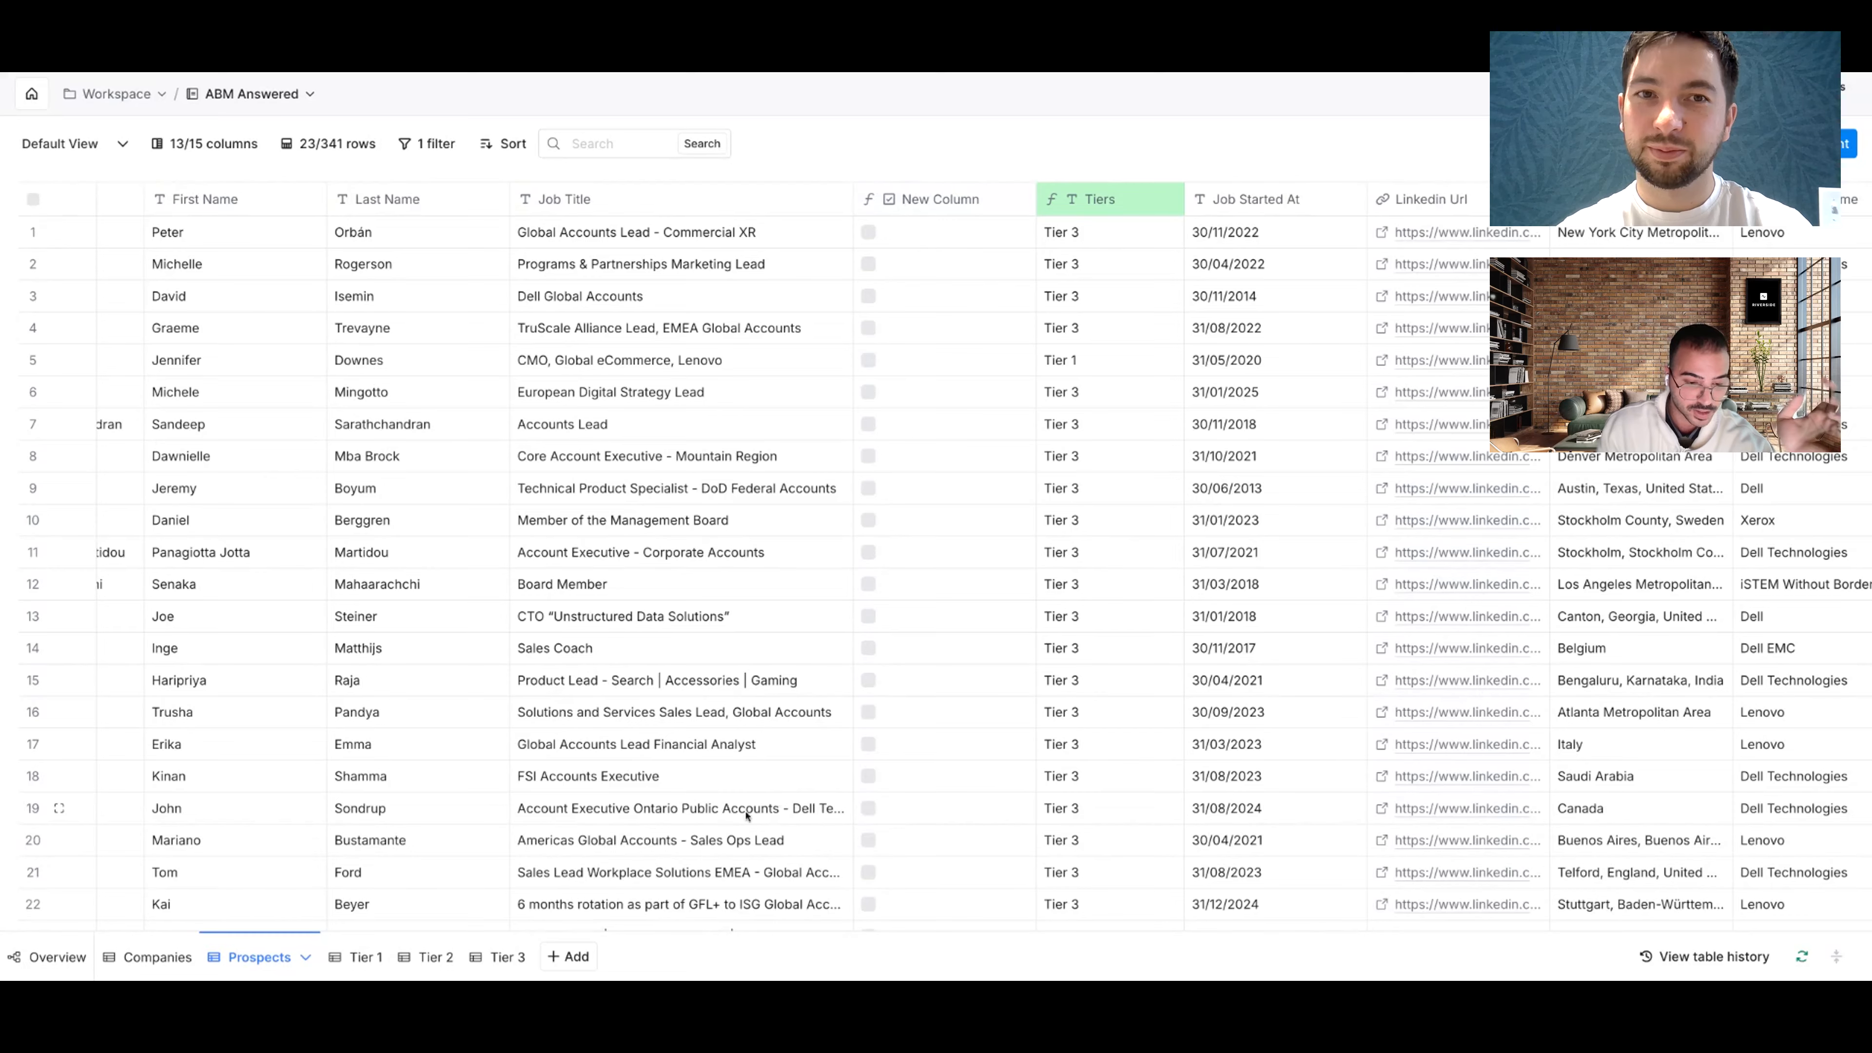
# Step: Review Tier 3's Associate Tier 2 lookup settings and row 1's 12 matched records, then view Tier 2
pyautogui.click(496, 962)
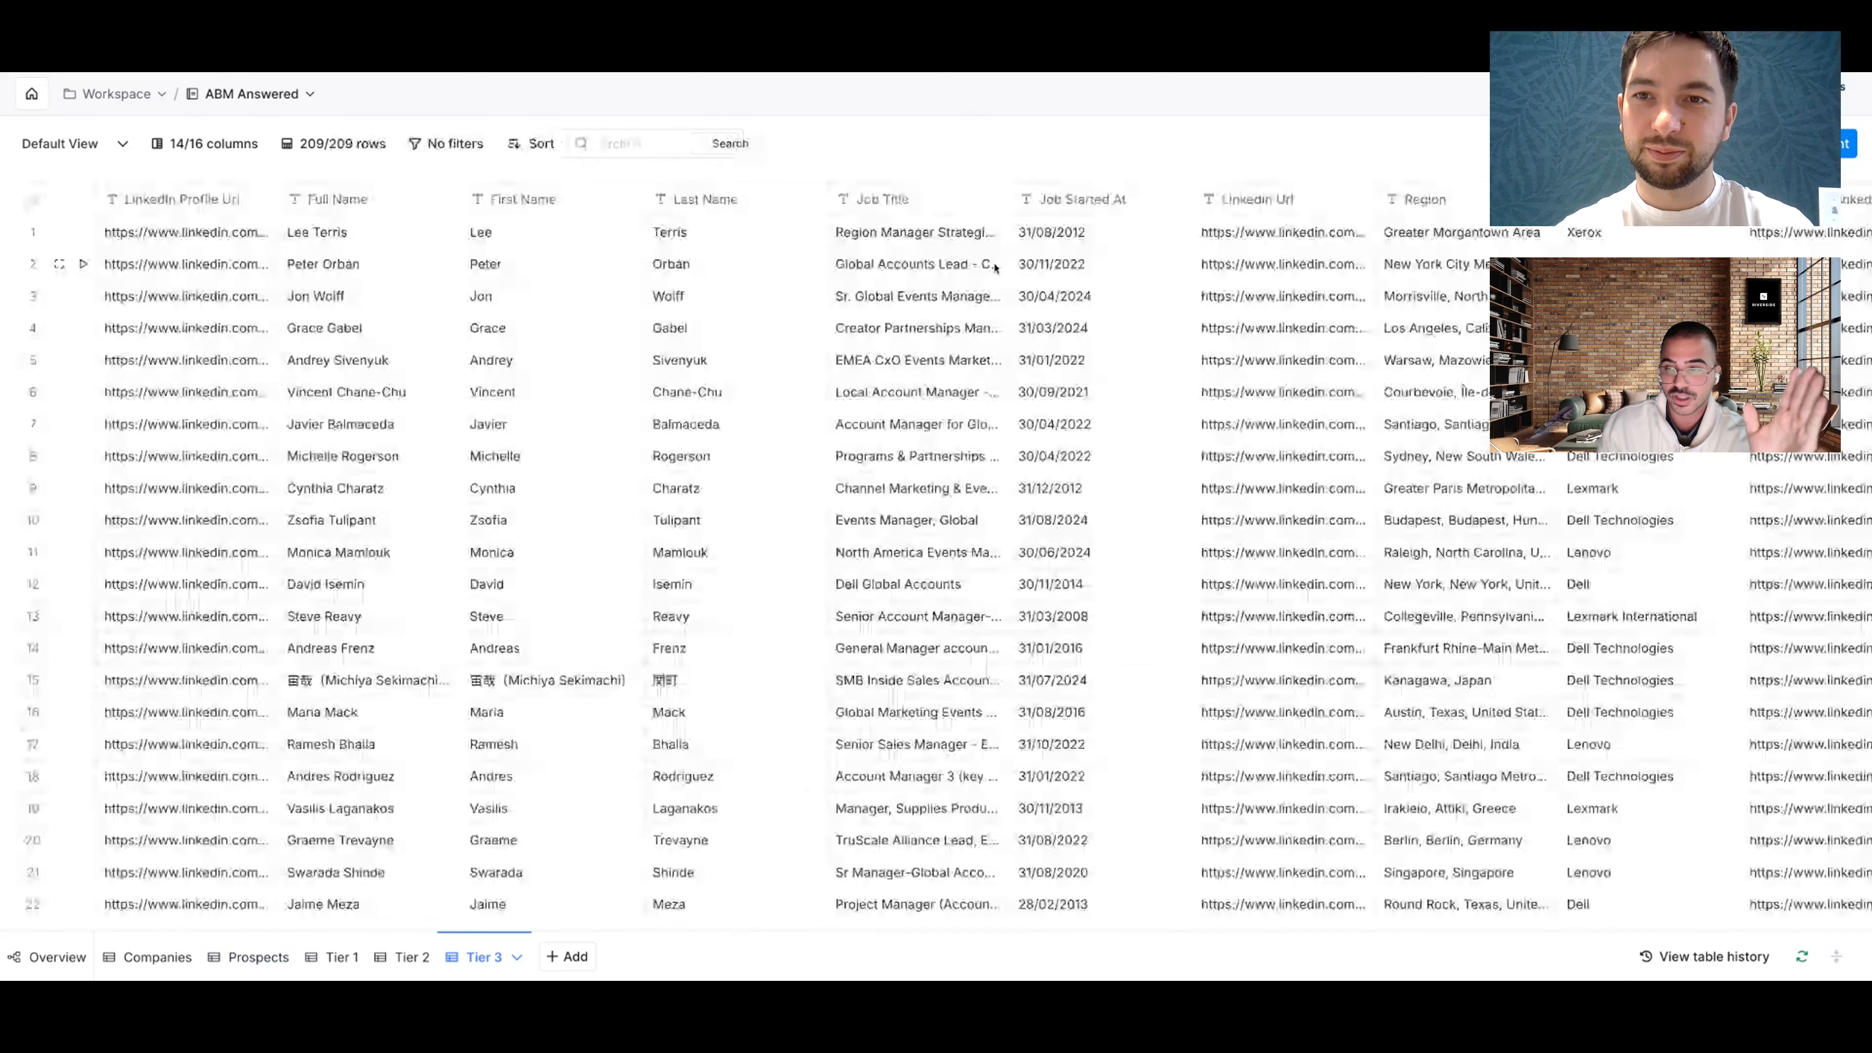
pyautogui.hscroll(10, 994, 267)
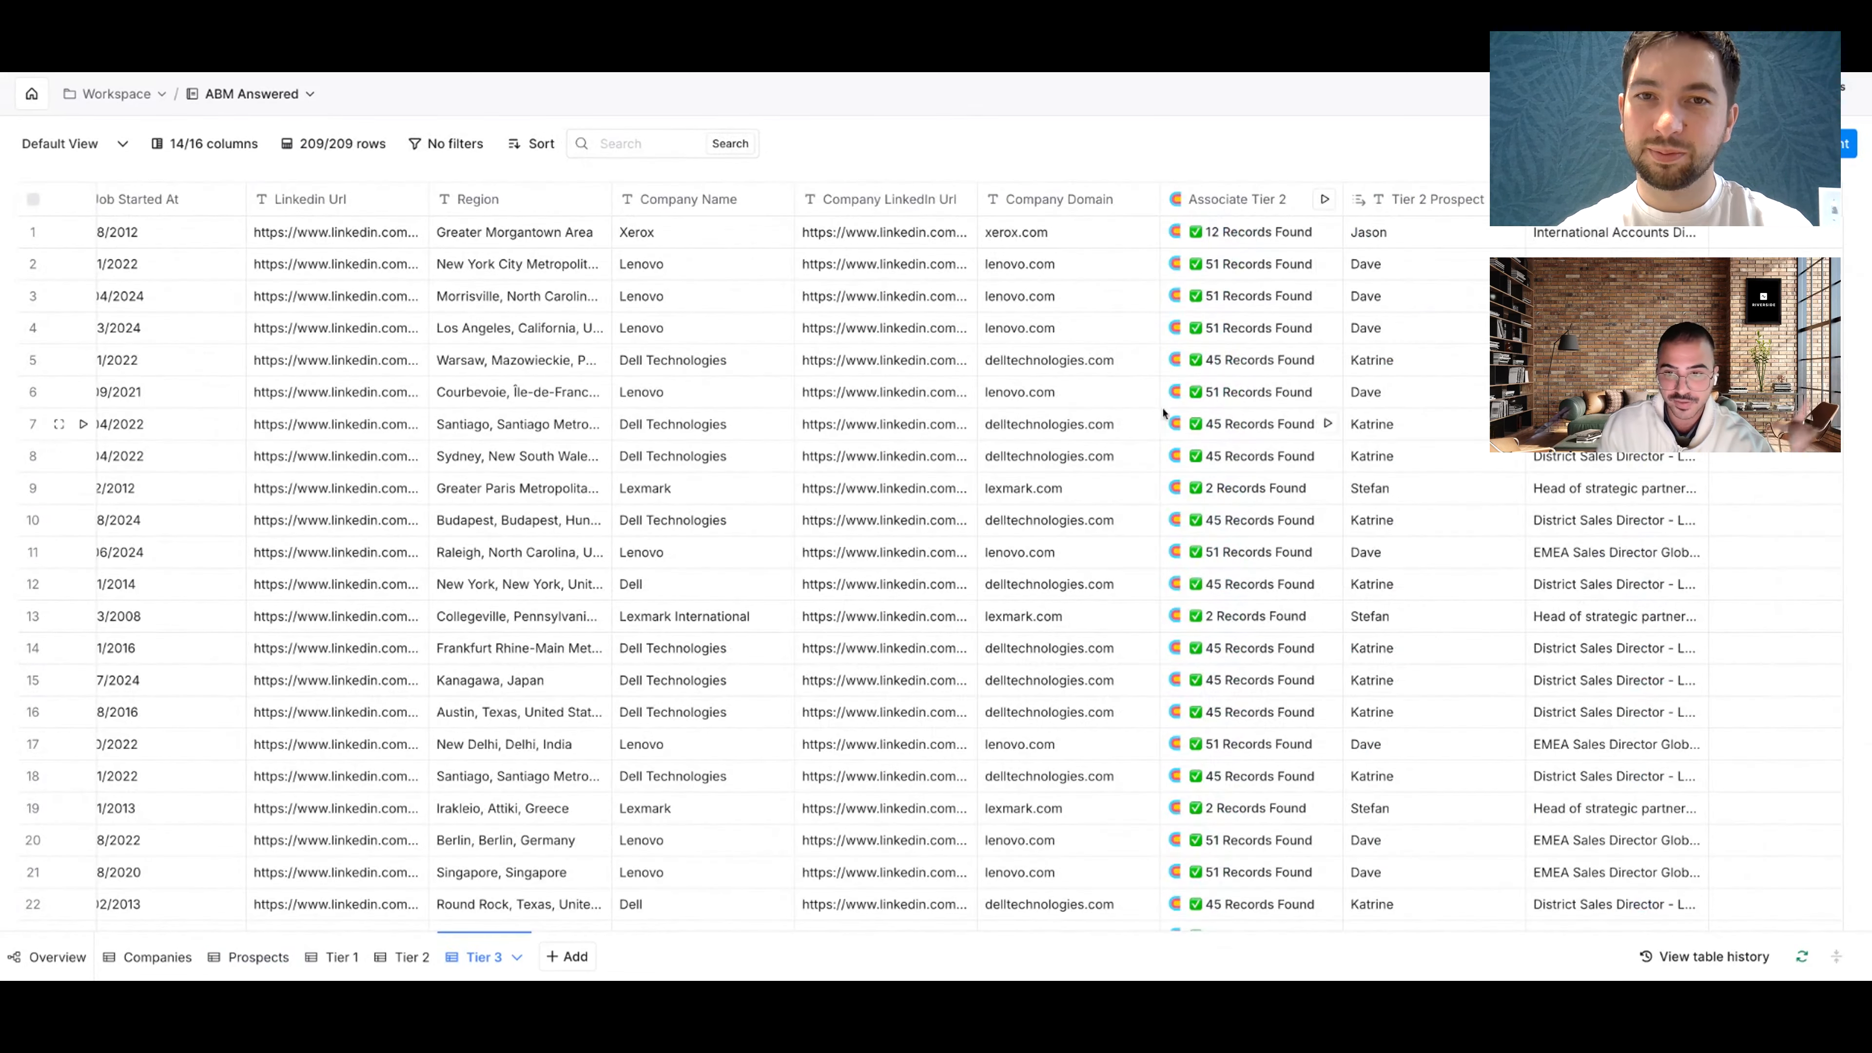
pyautogui.click(1195, 206)
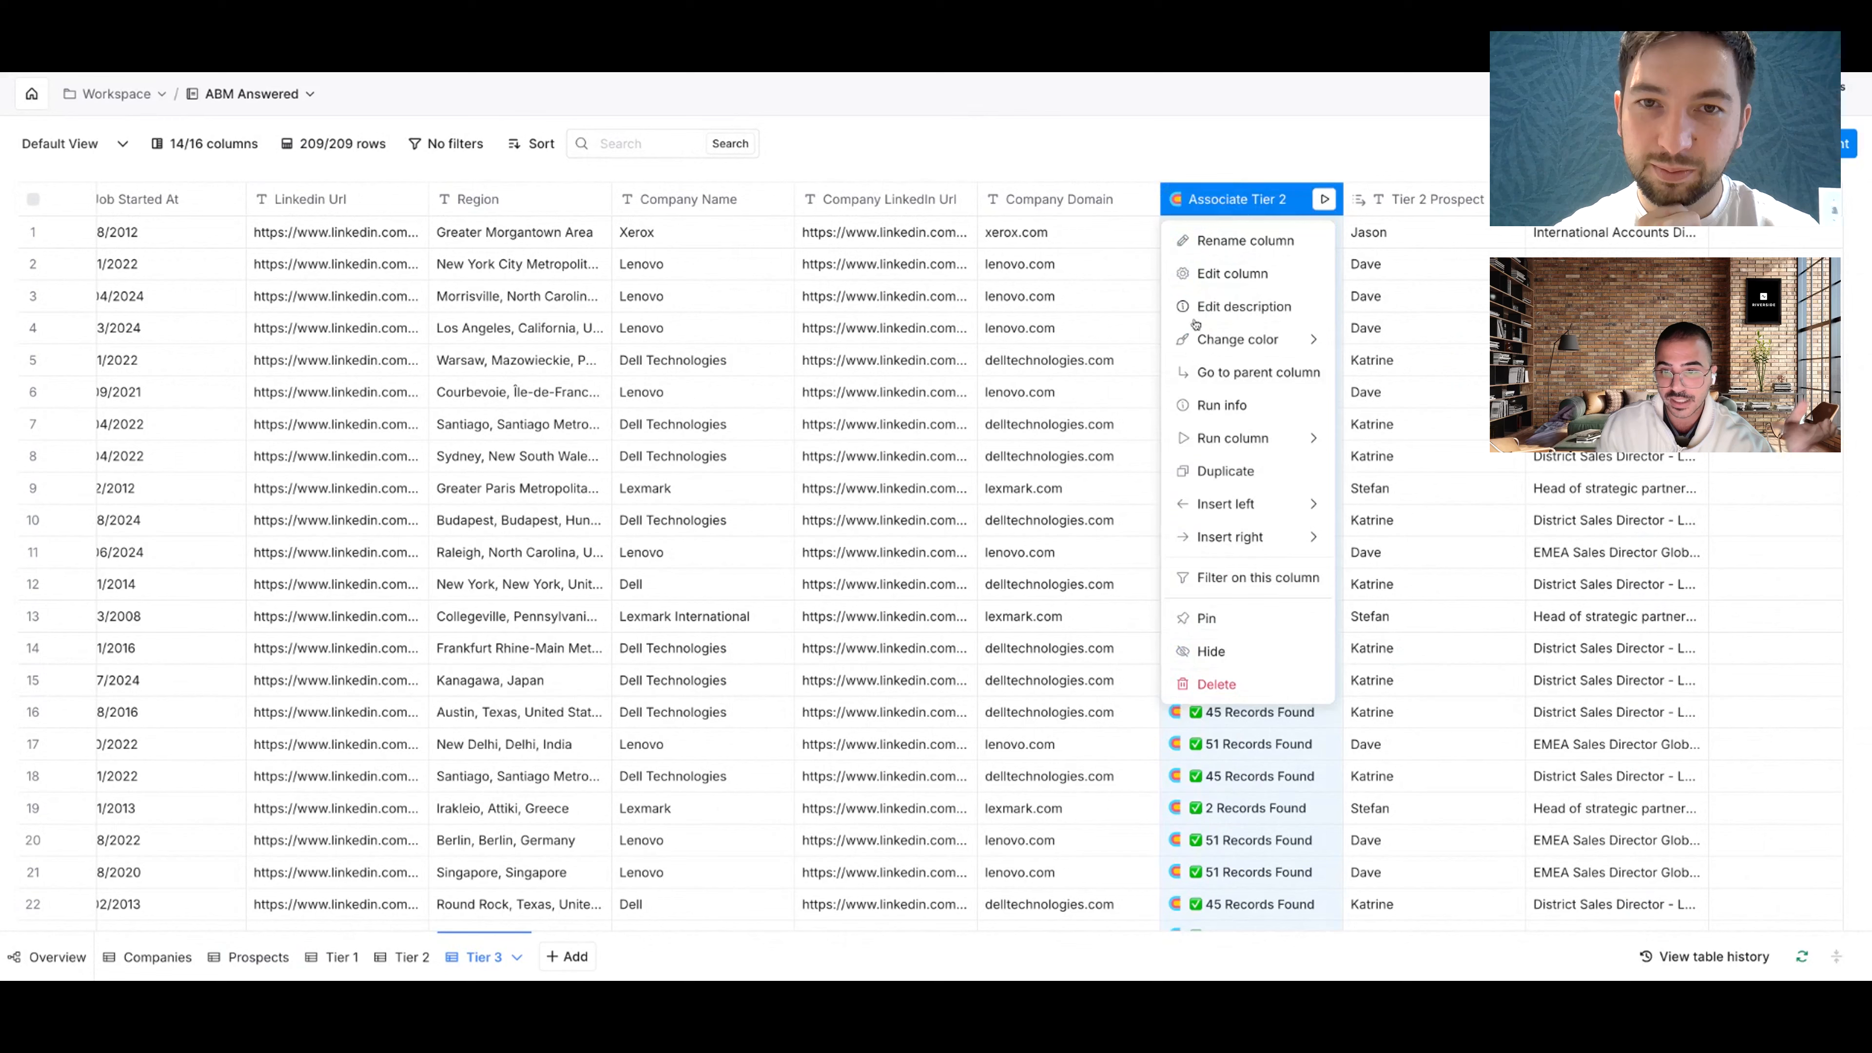
pyautogui.click(1208, 282)
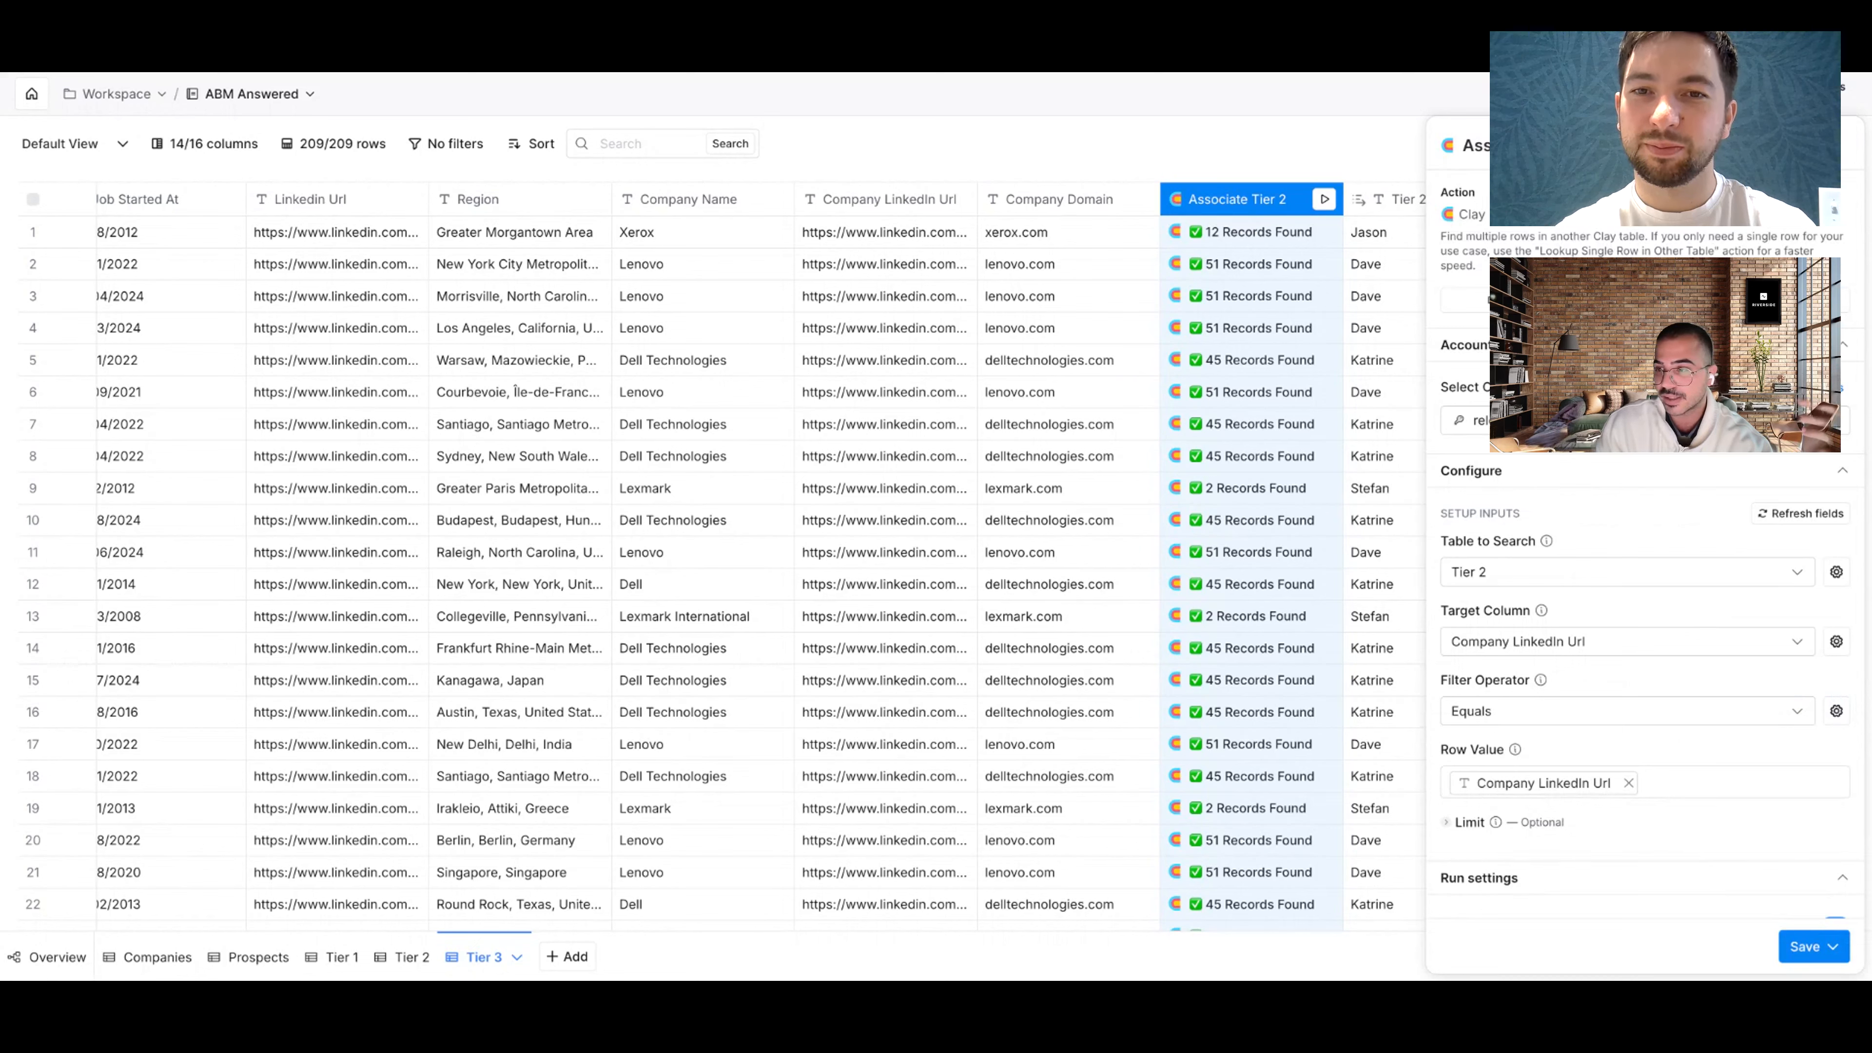
pyautogui.press('Escape')
pyautogui.click(1235, 243)
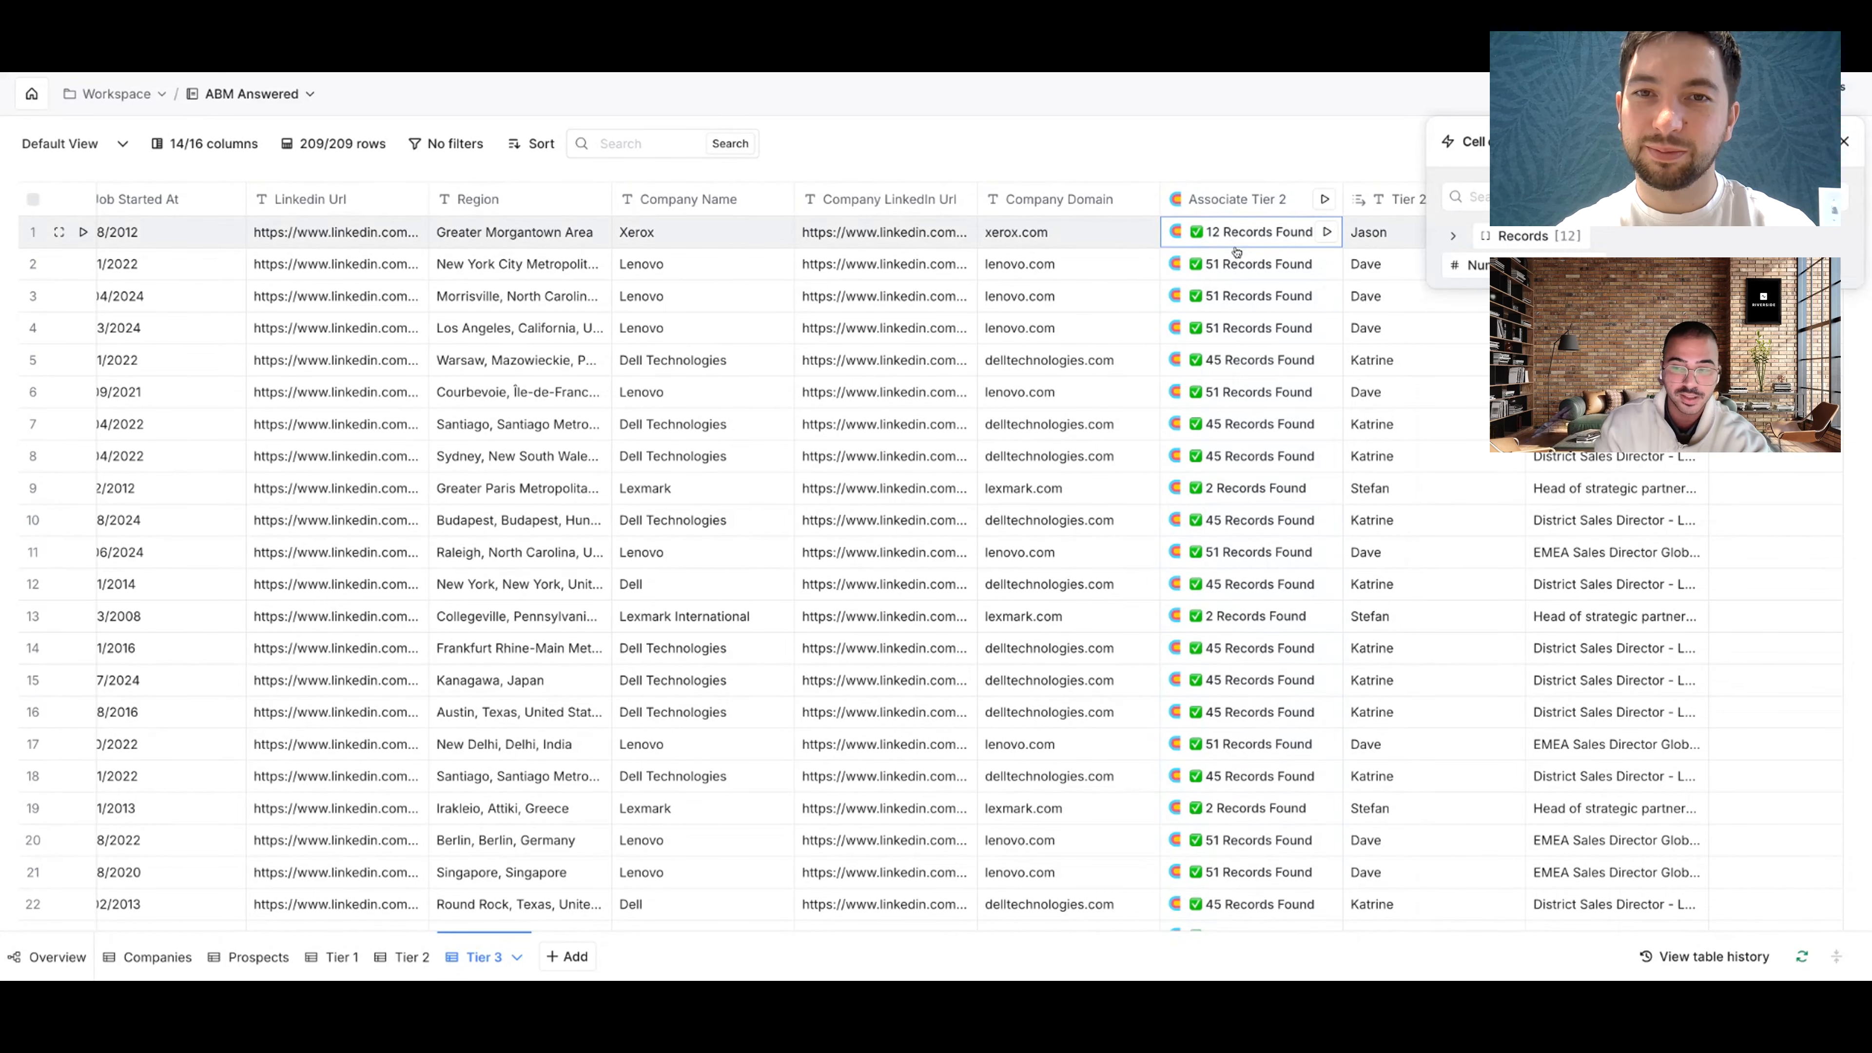
pyautogui.click(411, 957)
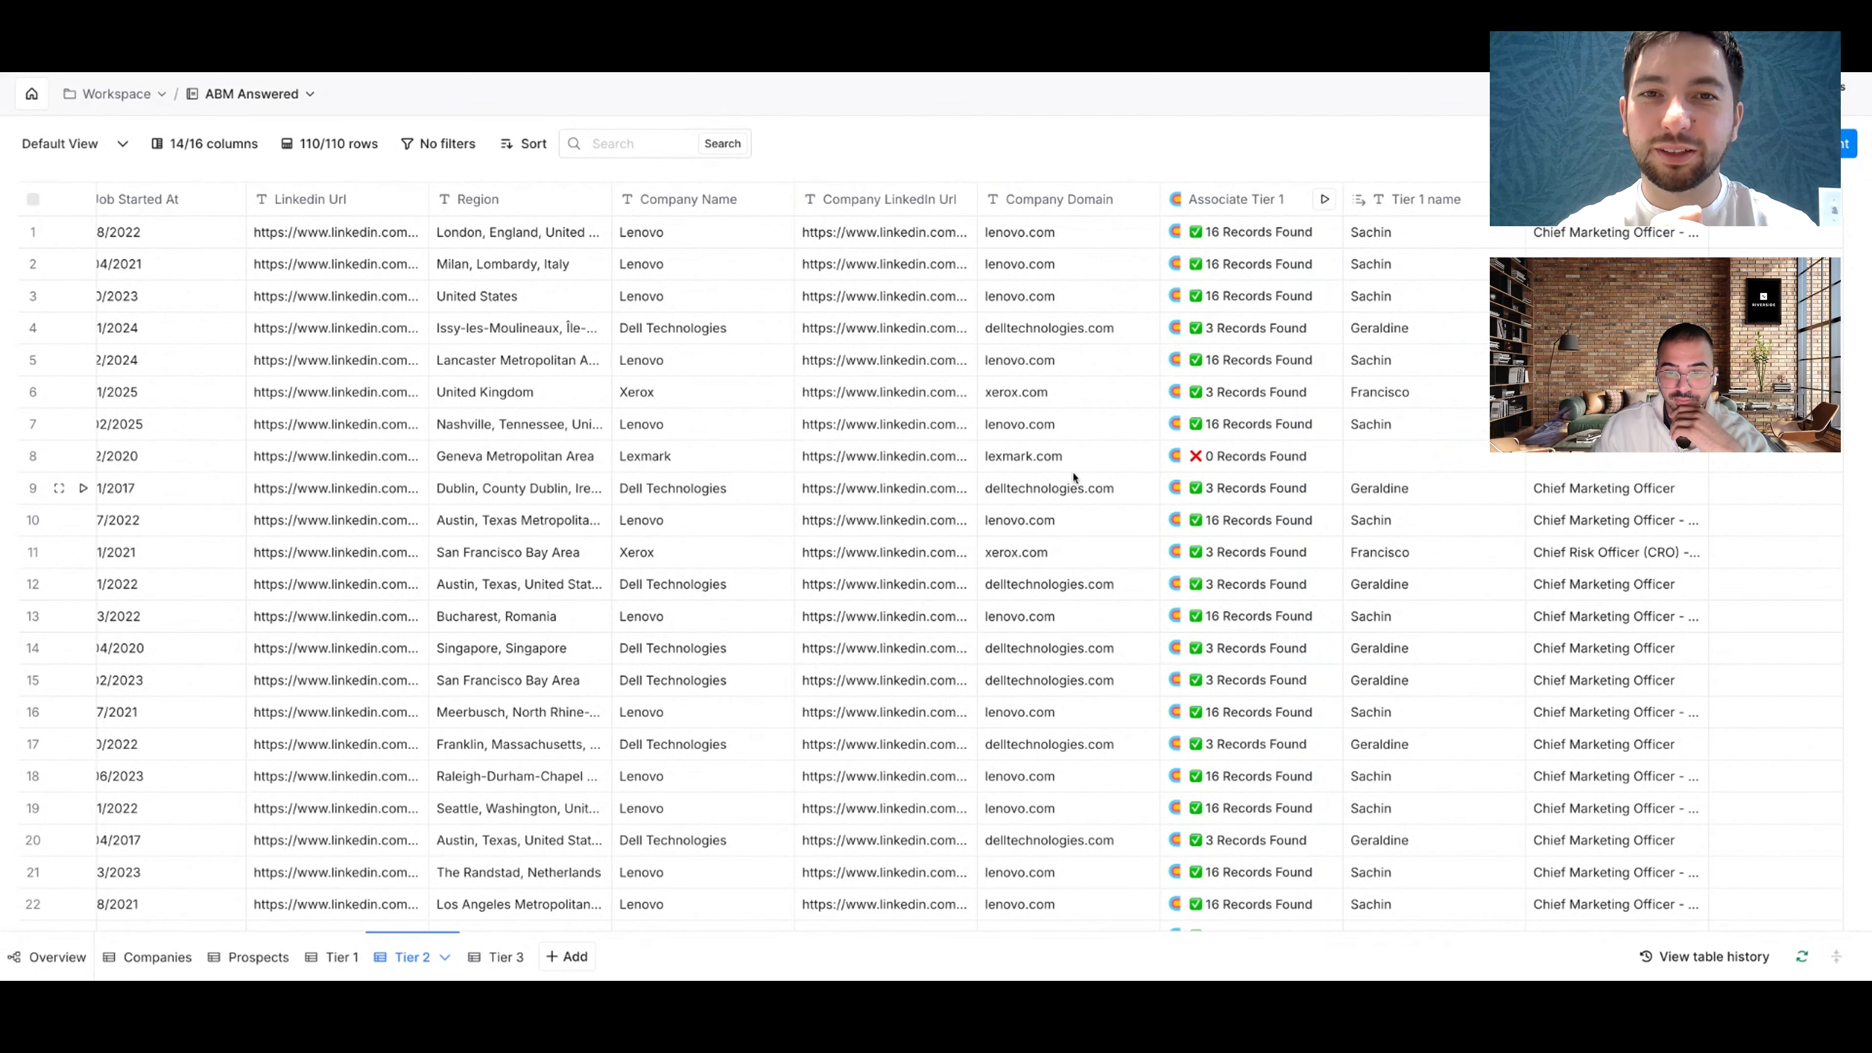
pyautogui.hscroll(-5, 1074, 478)
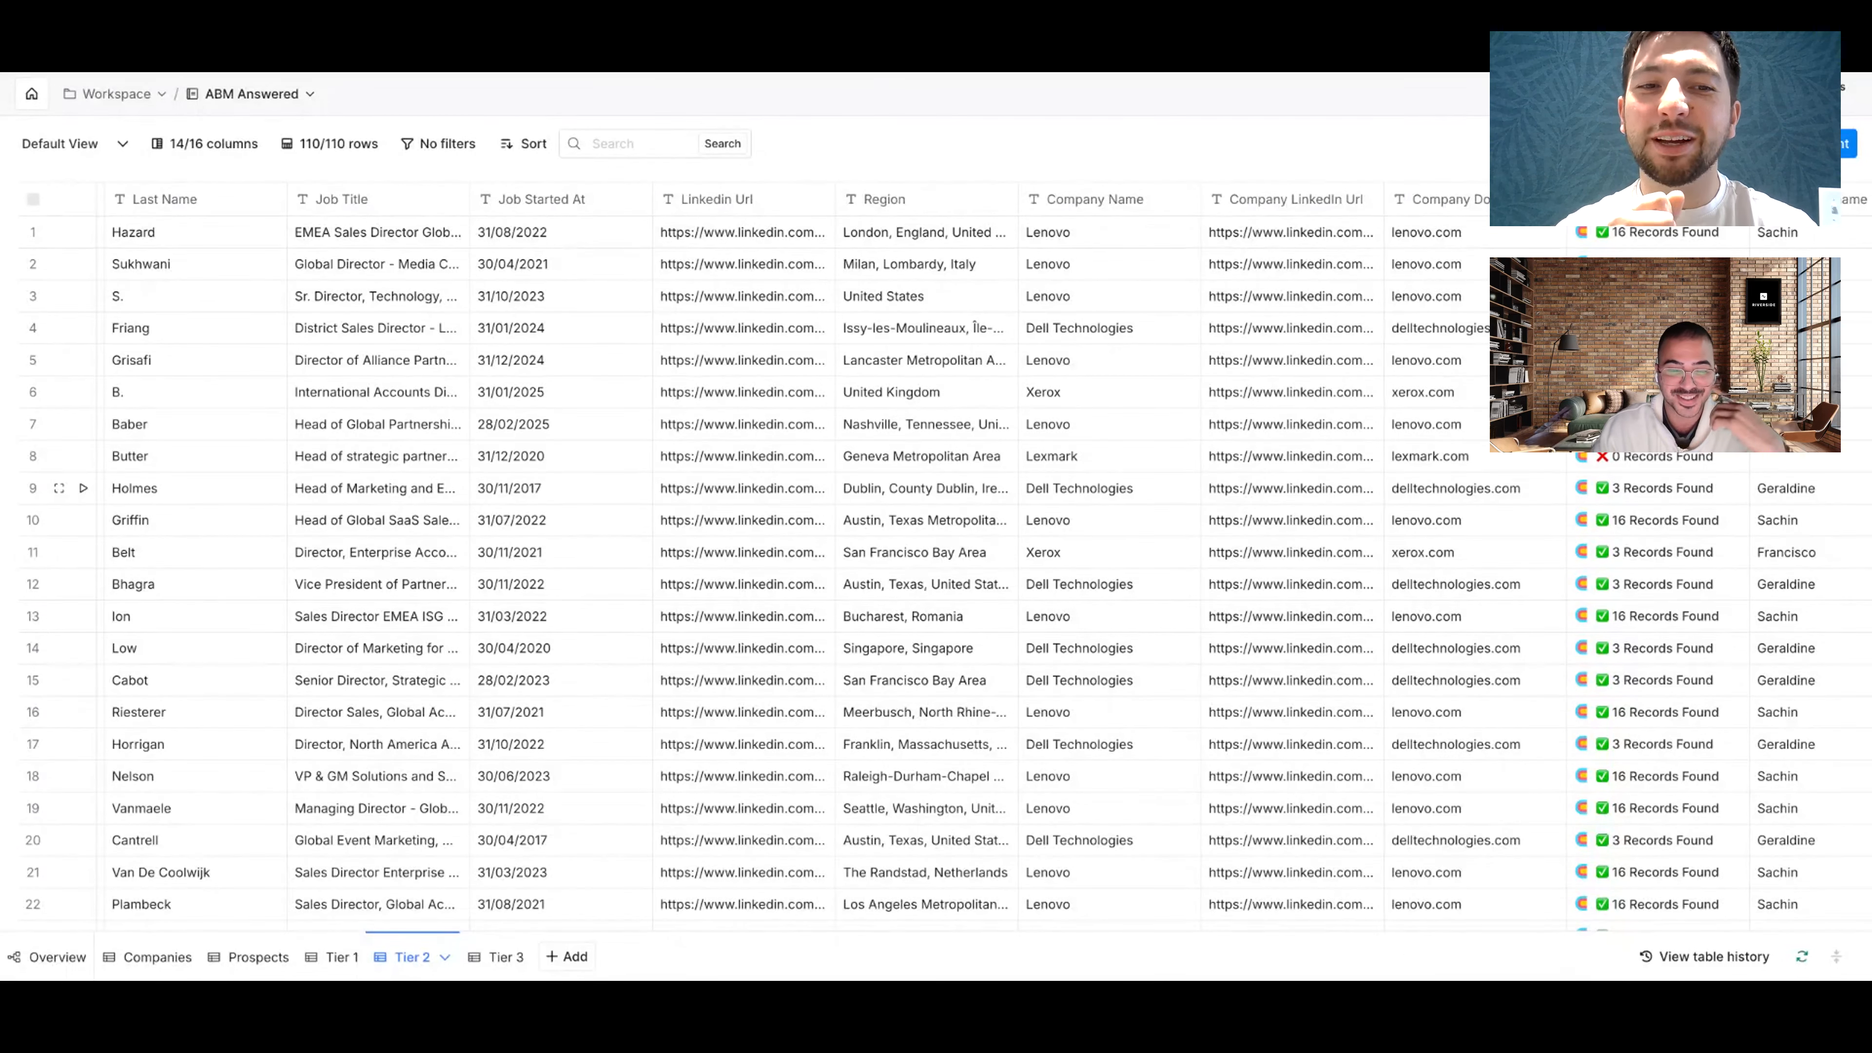
pyautogui.hscroll(5, 1073, 486)
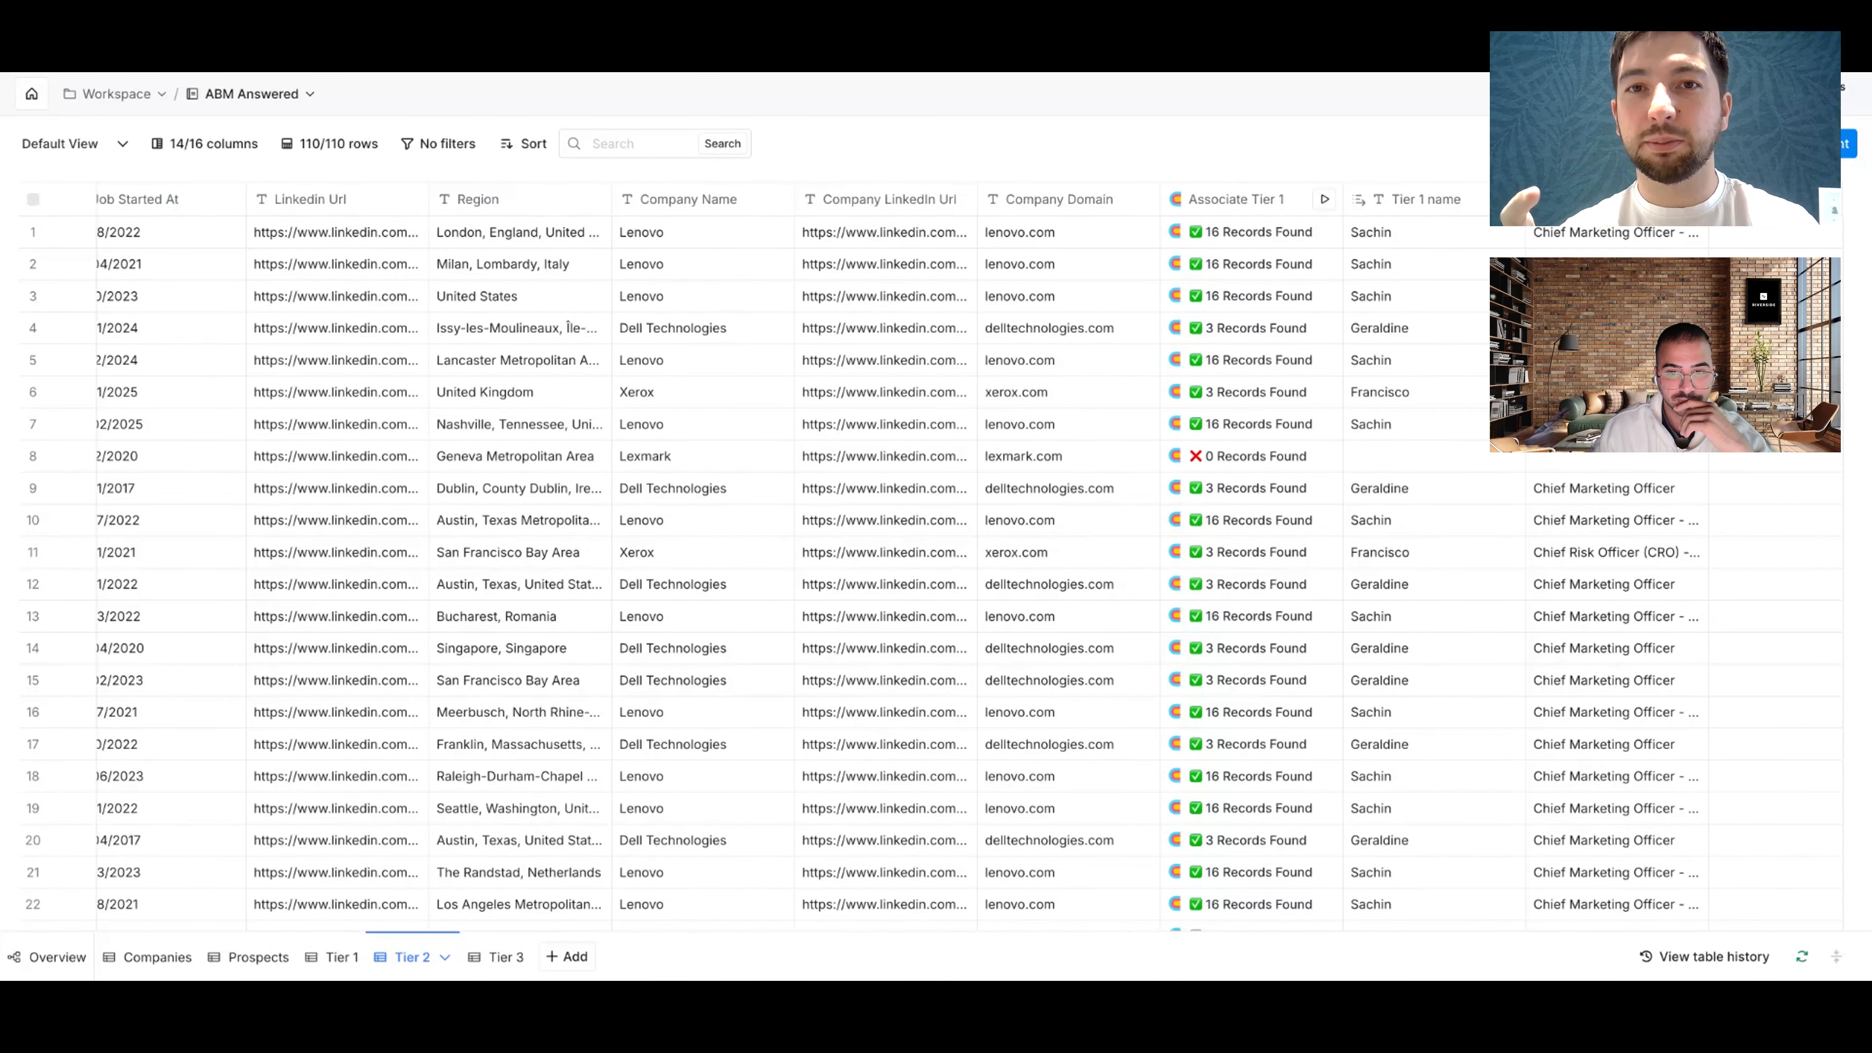
pyautogui.hscroll(-3, 936, 561)
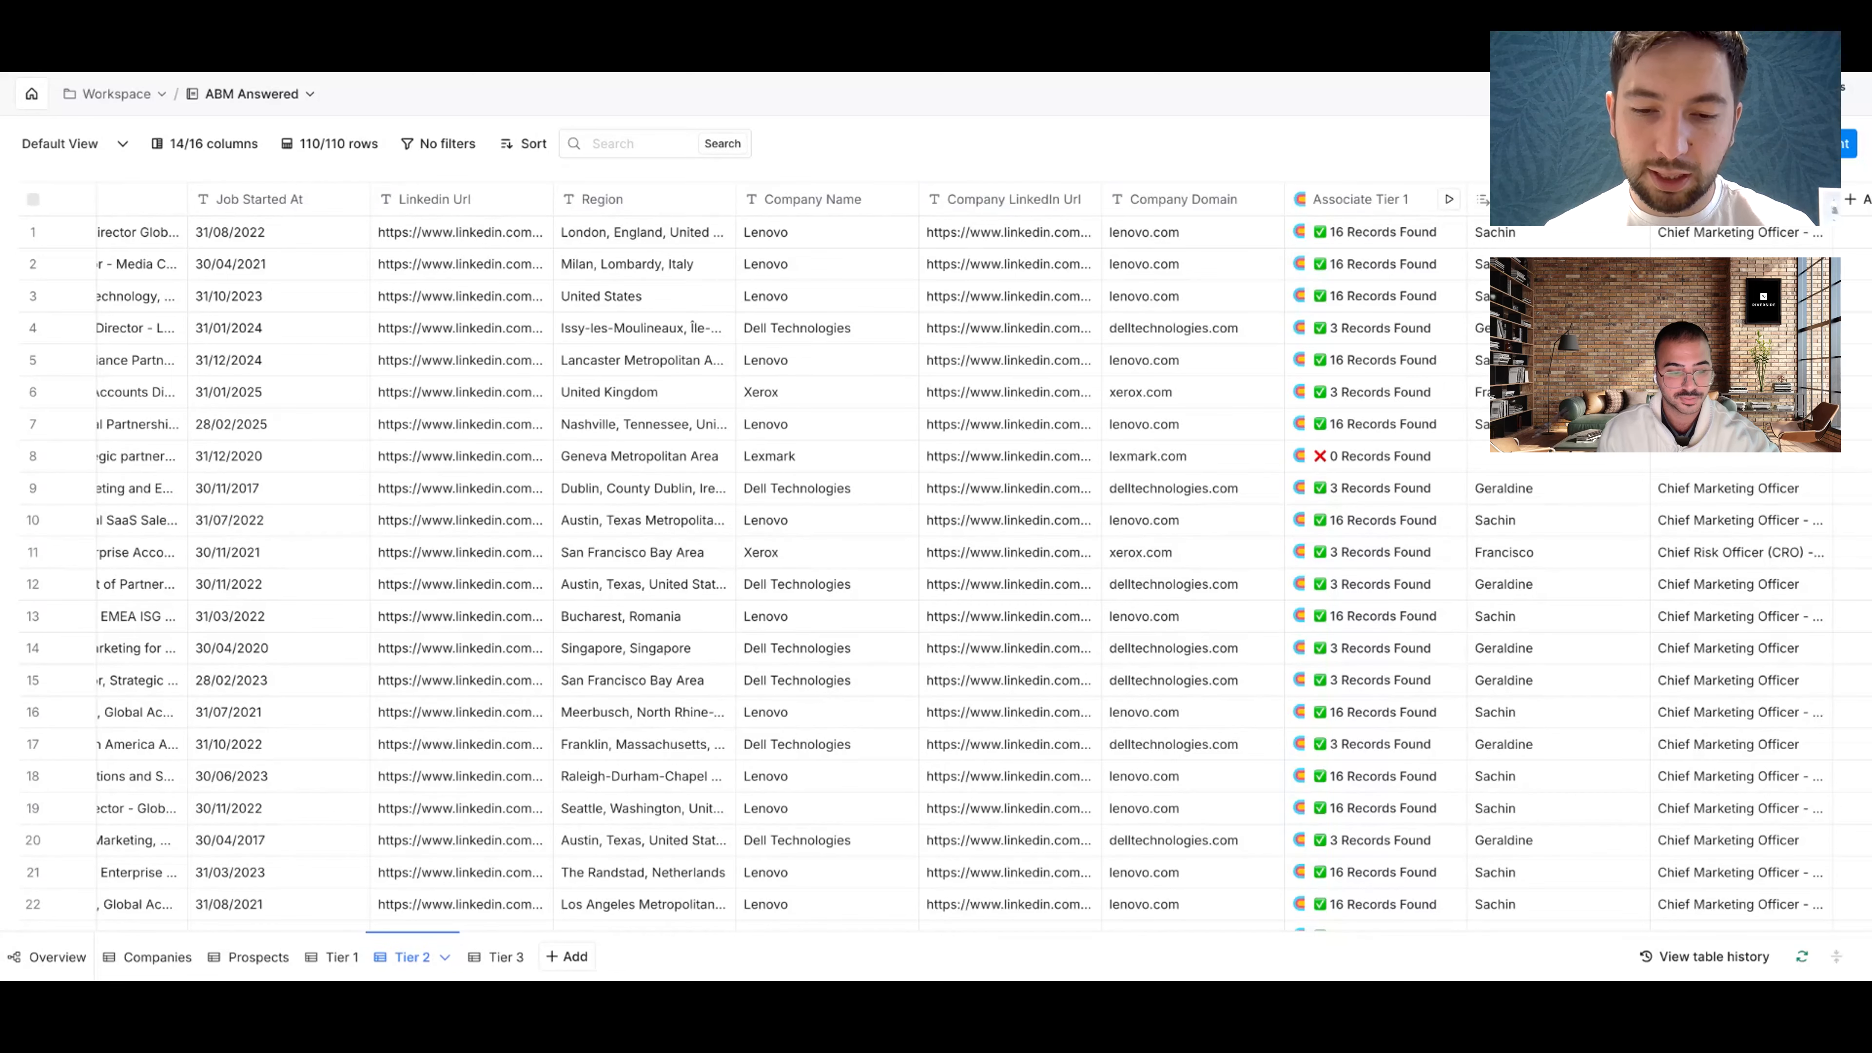
pyautogui.hscroll(2, 957, 561)
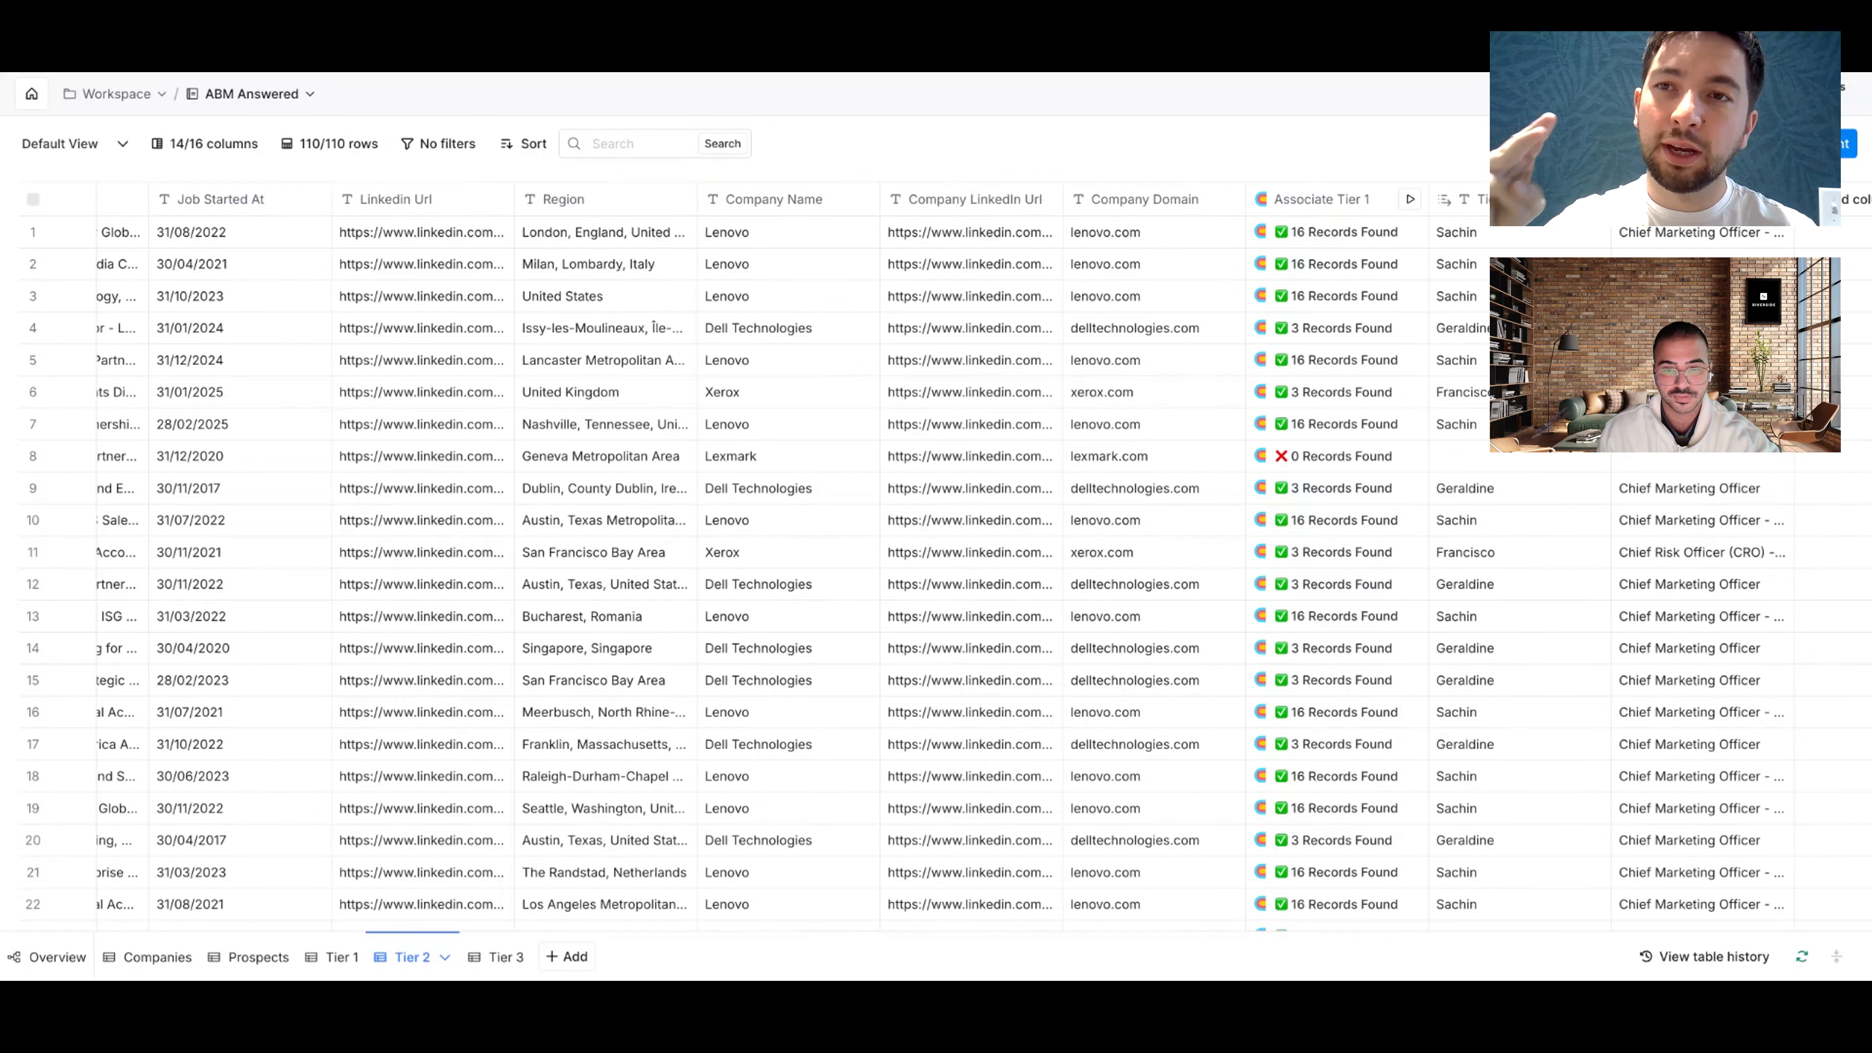
pyautogui.hscroll(-1, 949, 547)
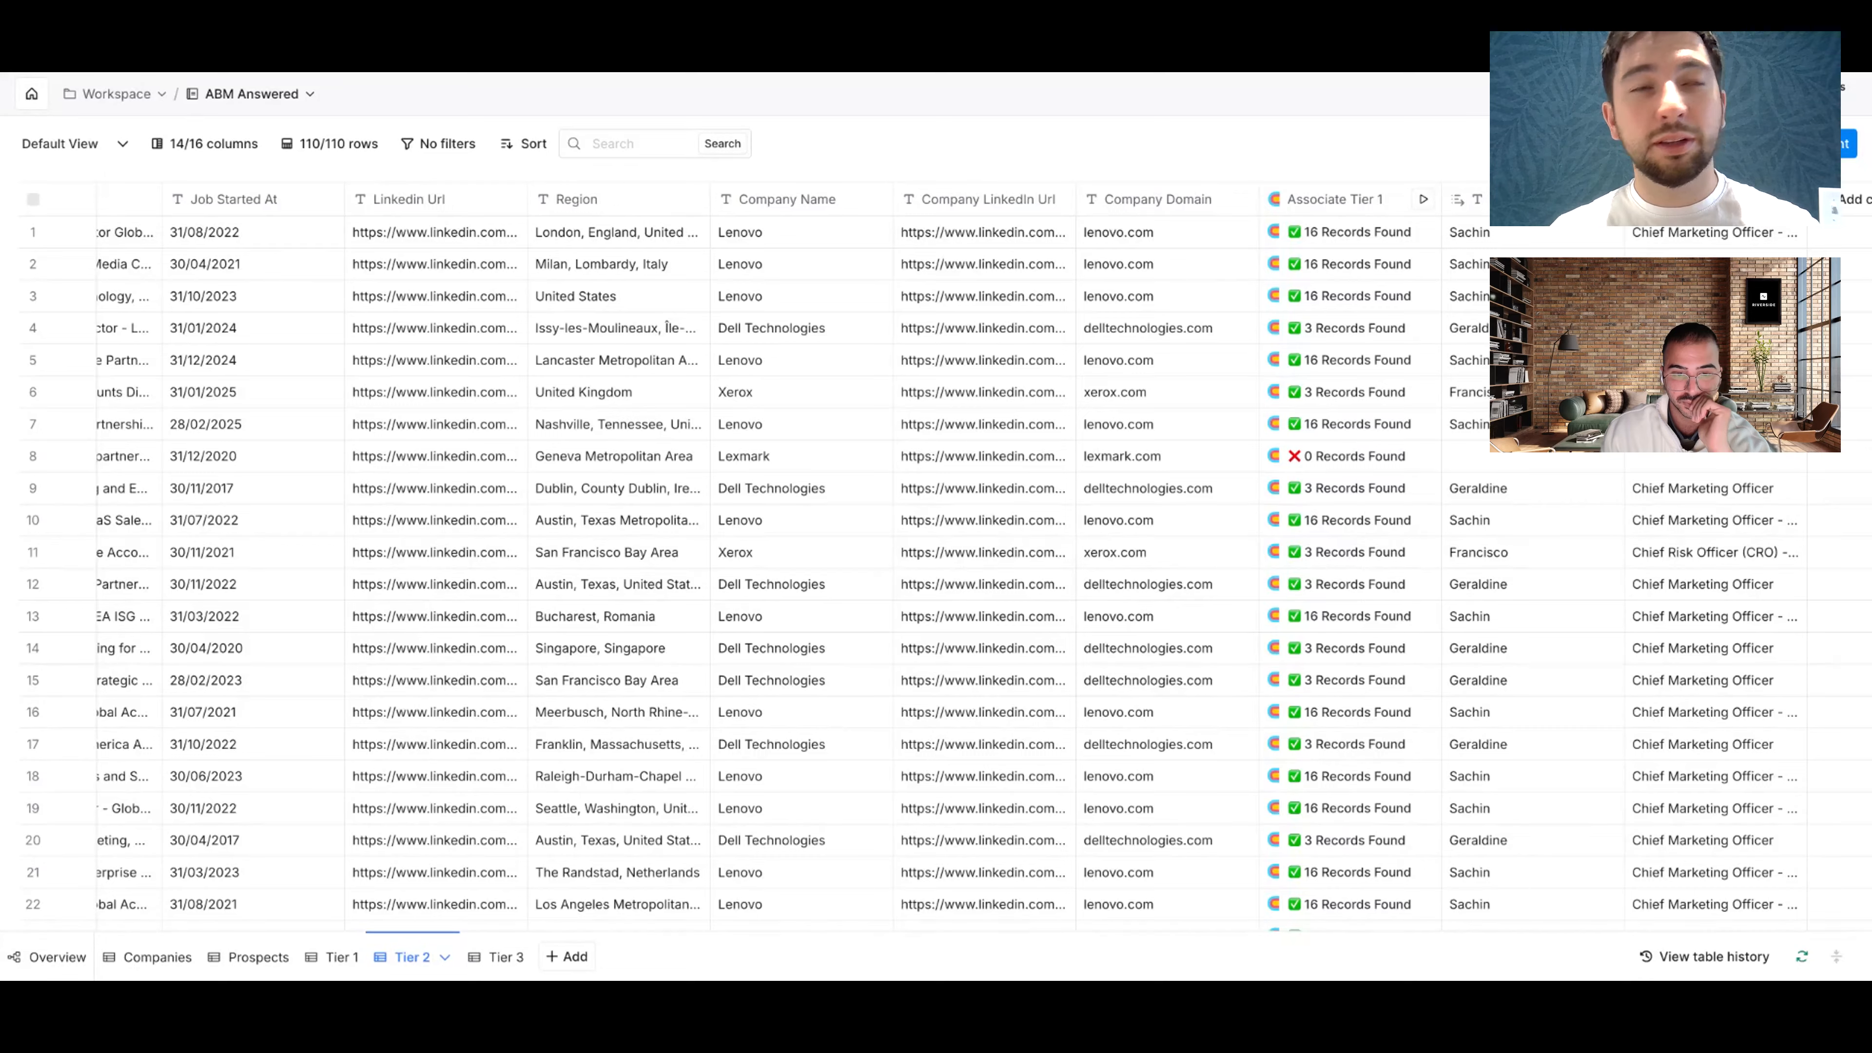
pyautogui.hscroll(2, 969, 561)
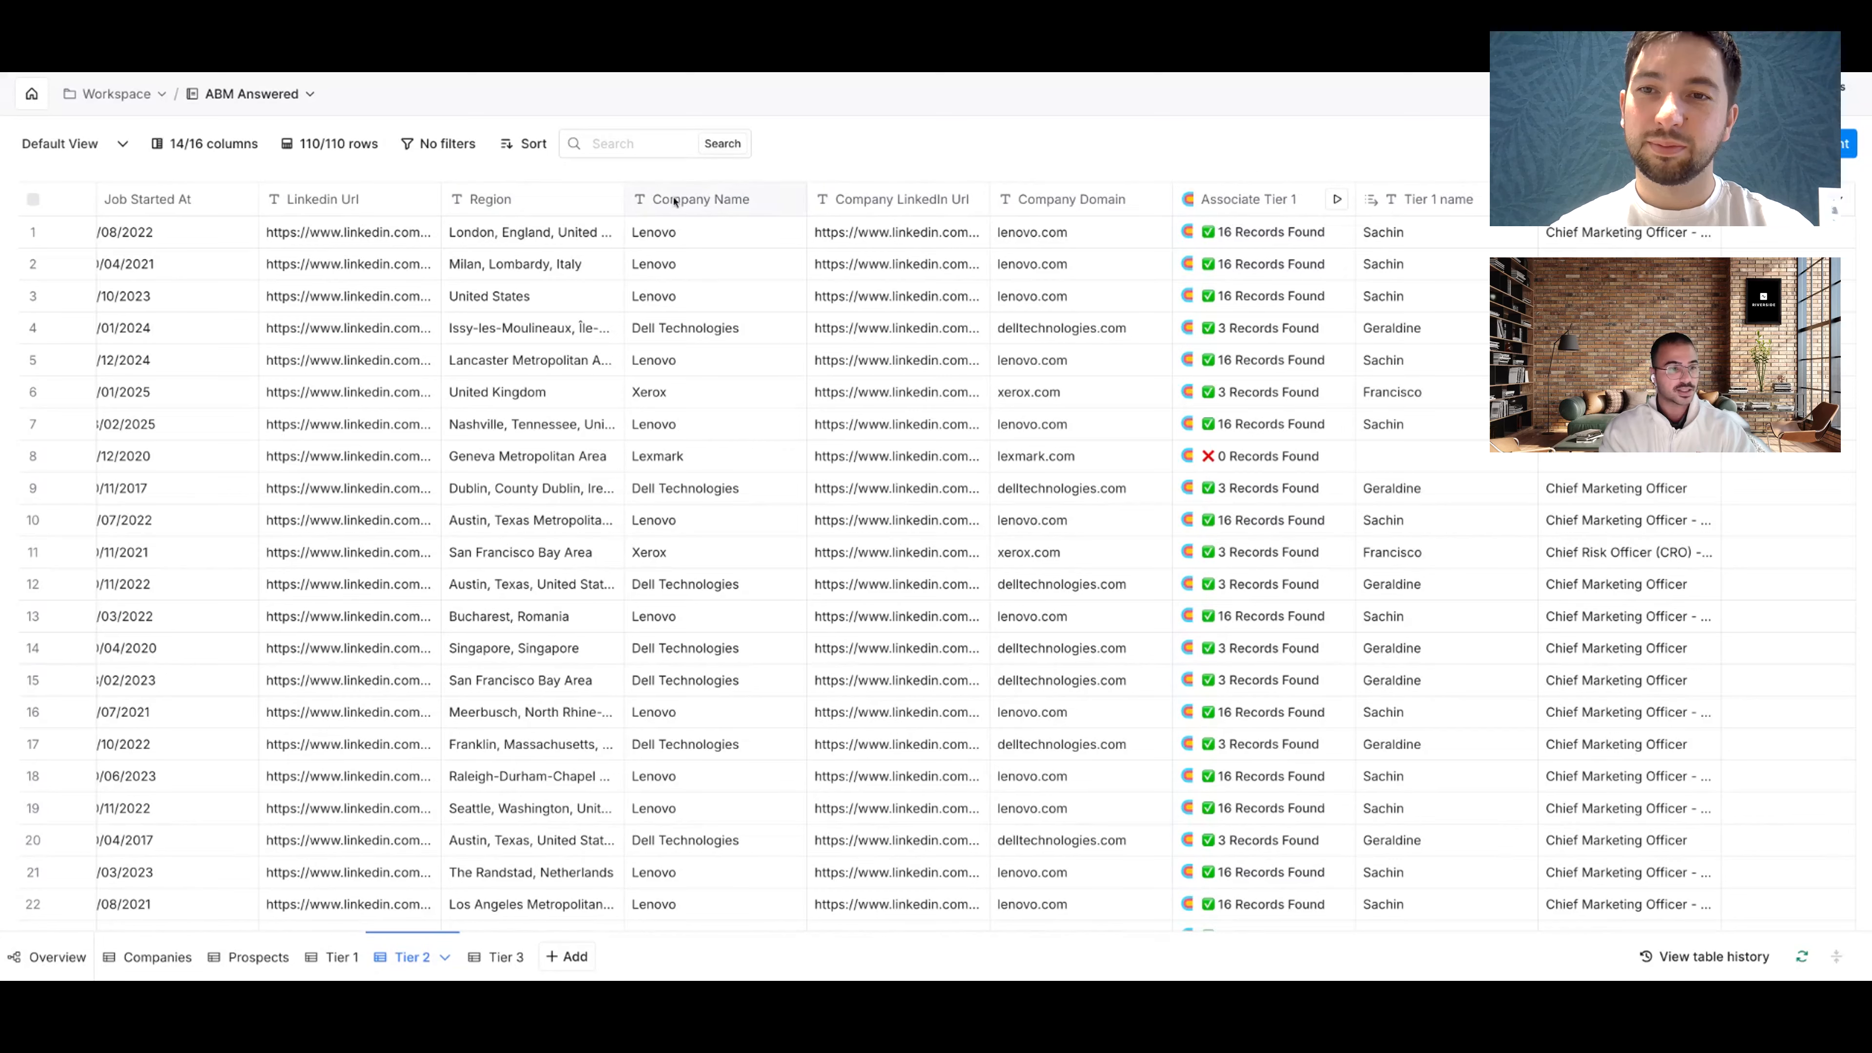
# Step: Add an Enrich Person enrichment fed by the LinkedIn Profile Url column and save it
pyautogui.hscroll(-10, 427, 222)
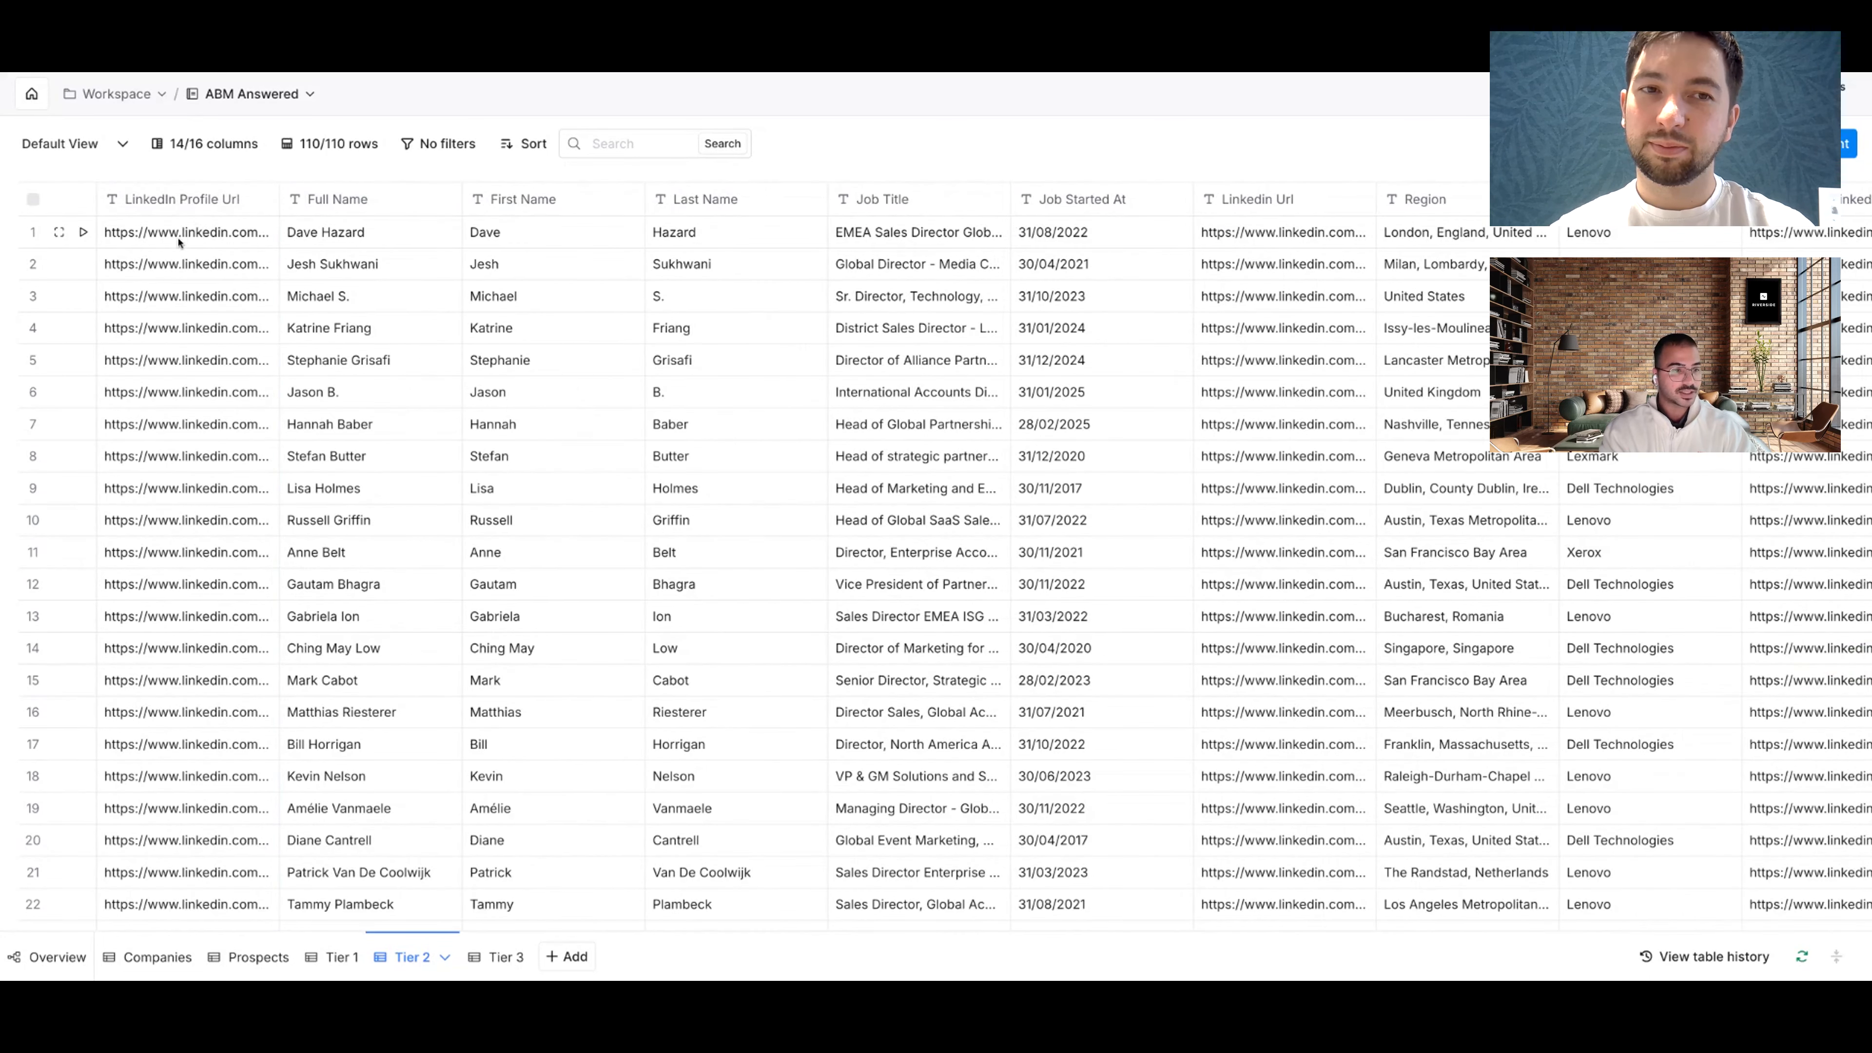
pyautogui.moveTo(179, 242); pyautogui.dragTo(184, 328)
pyautogui.click(282, 168)
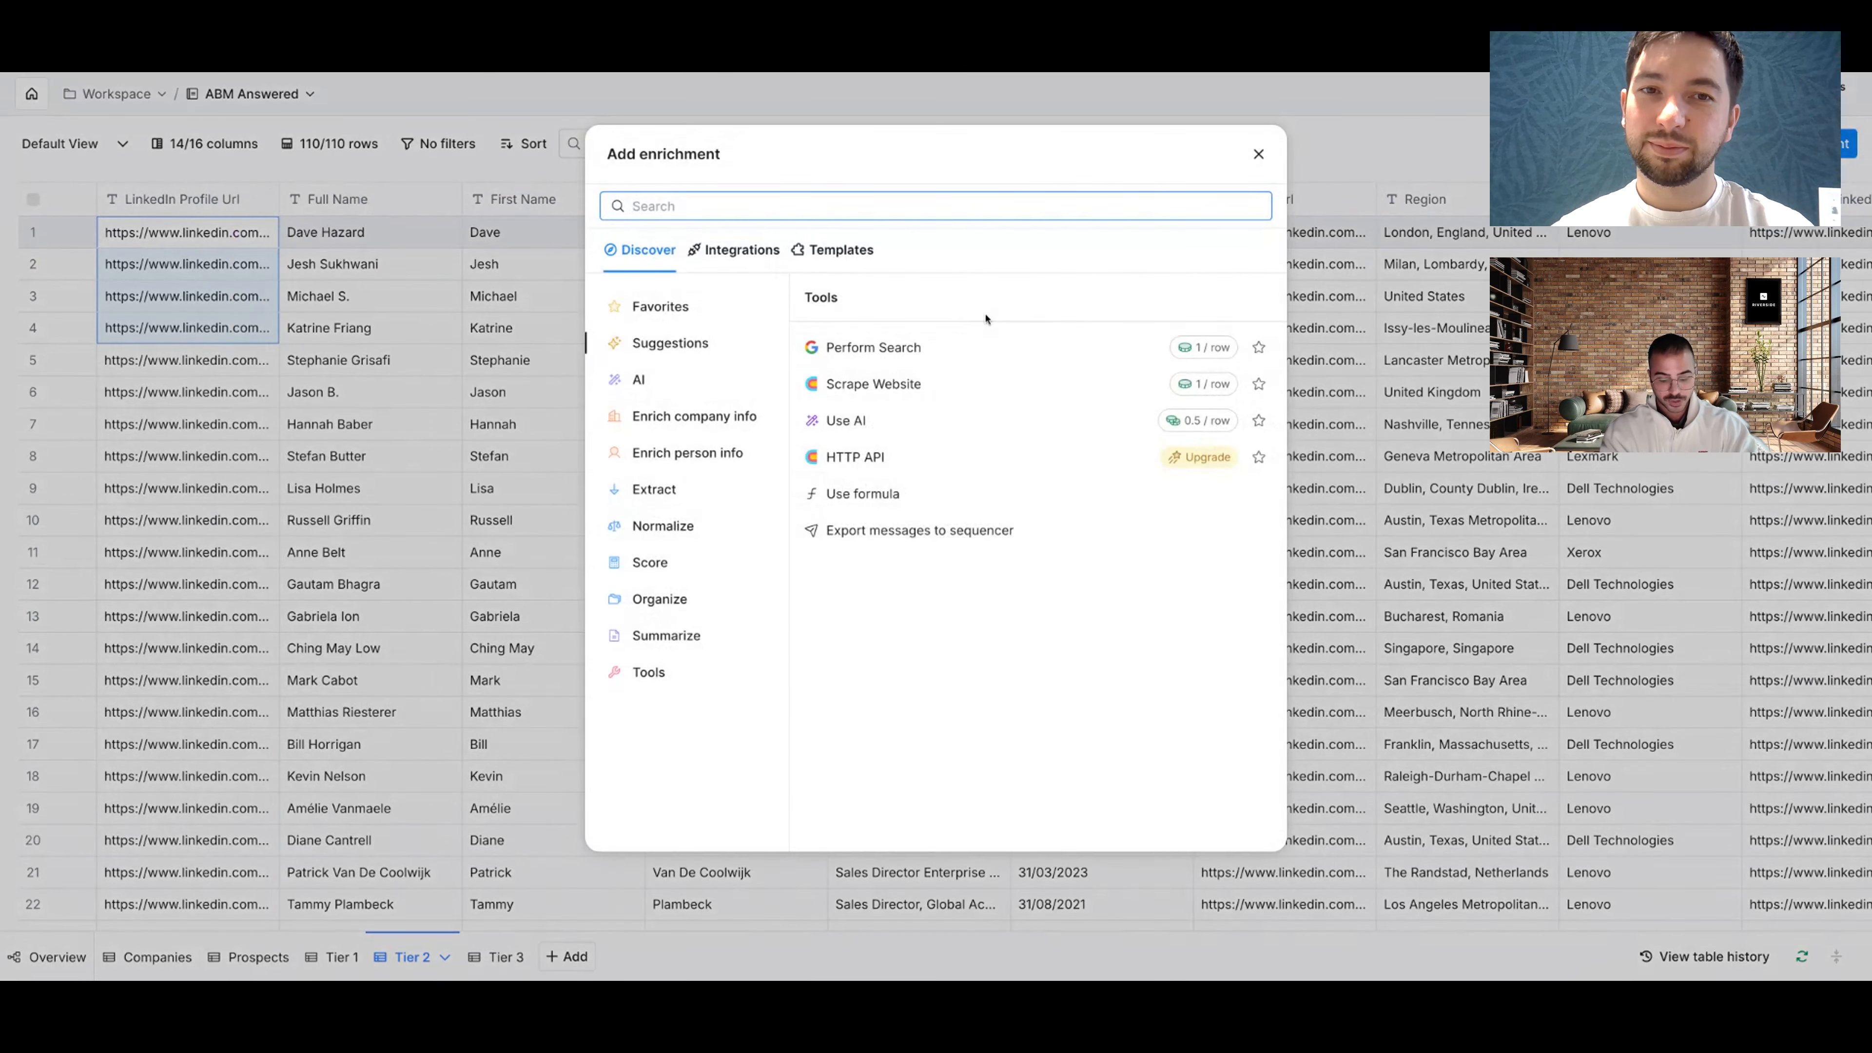
pyautogui.write('linkedin')
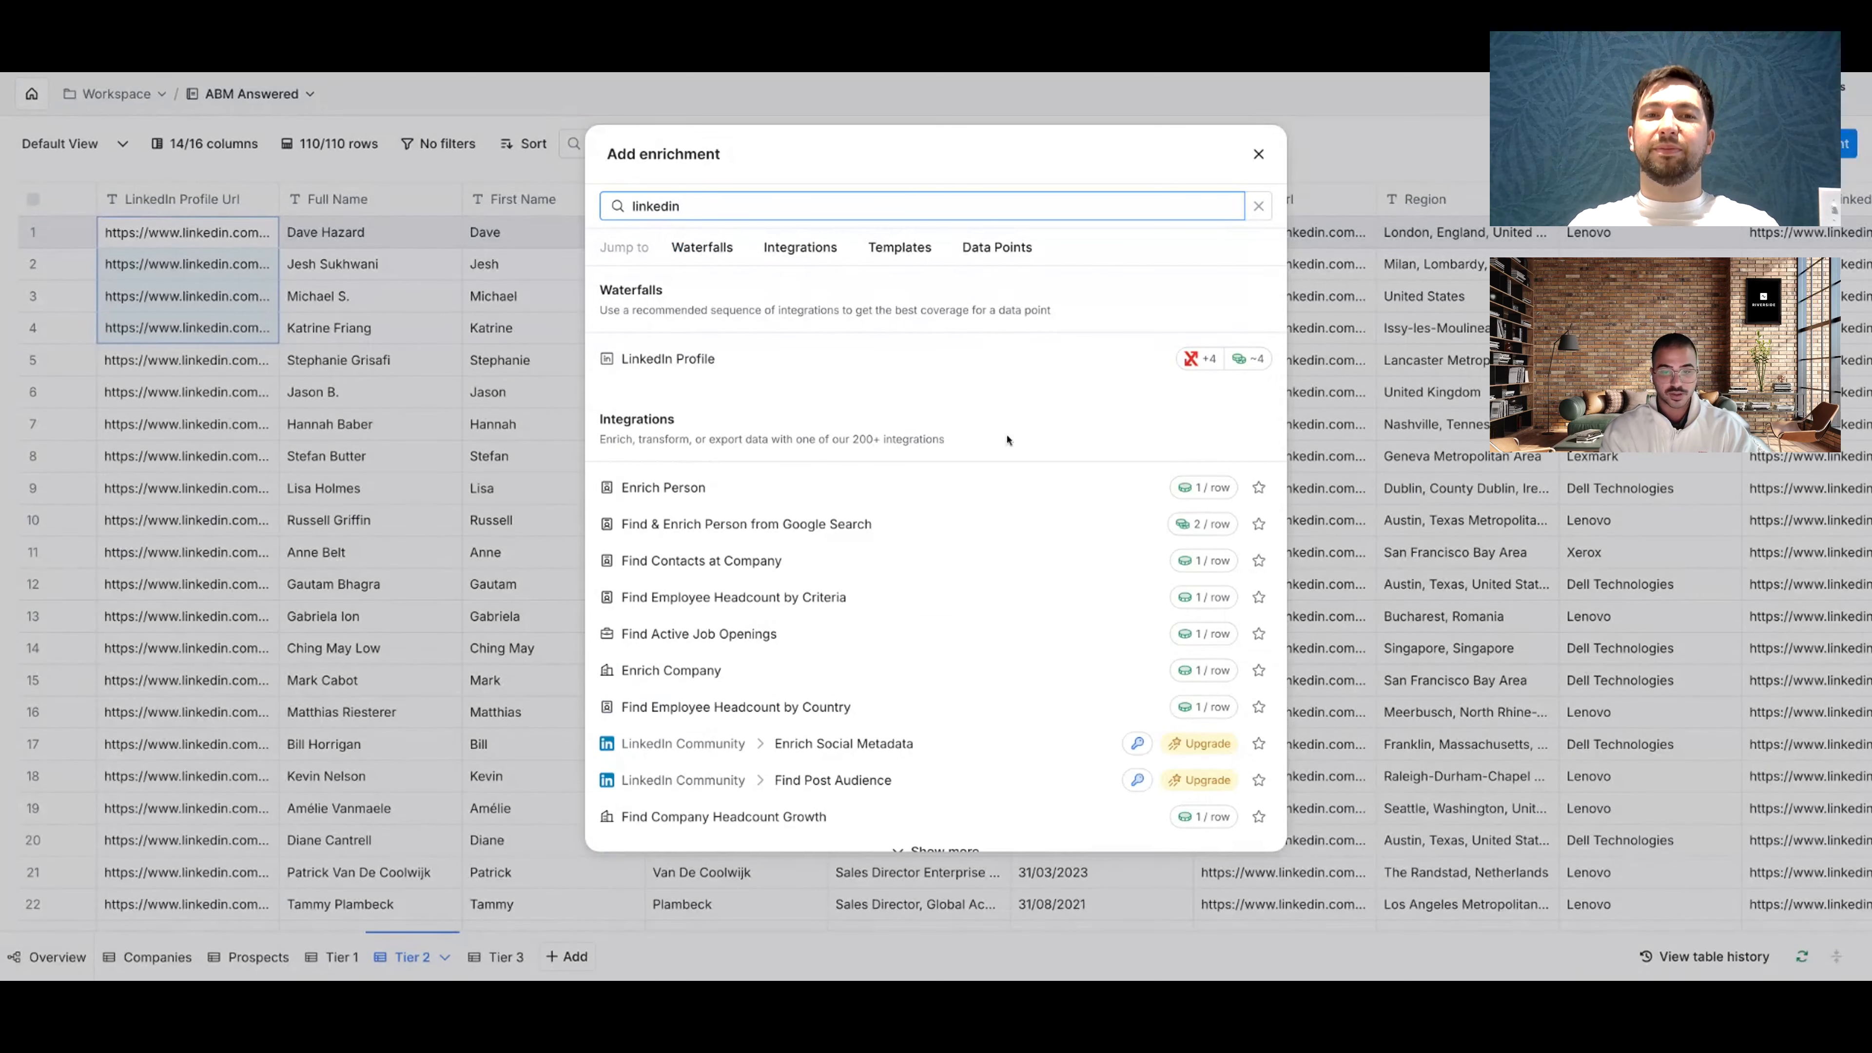
pyautogui.click(921, 494)
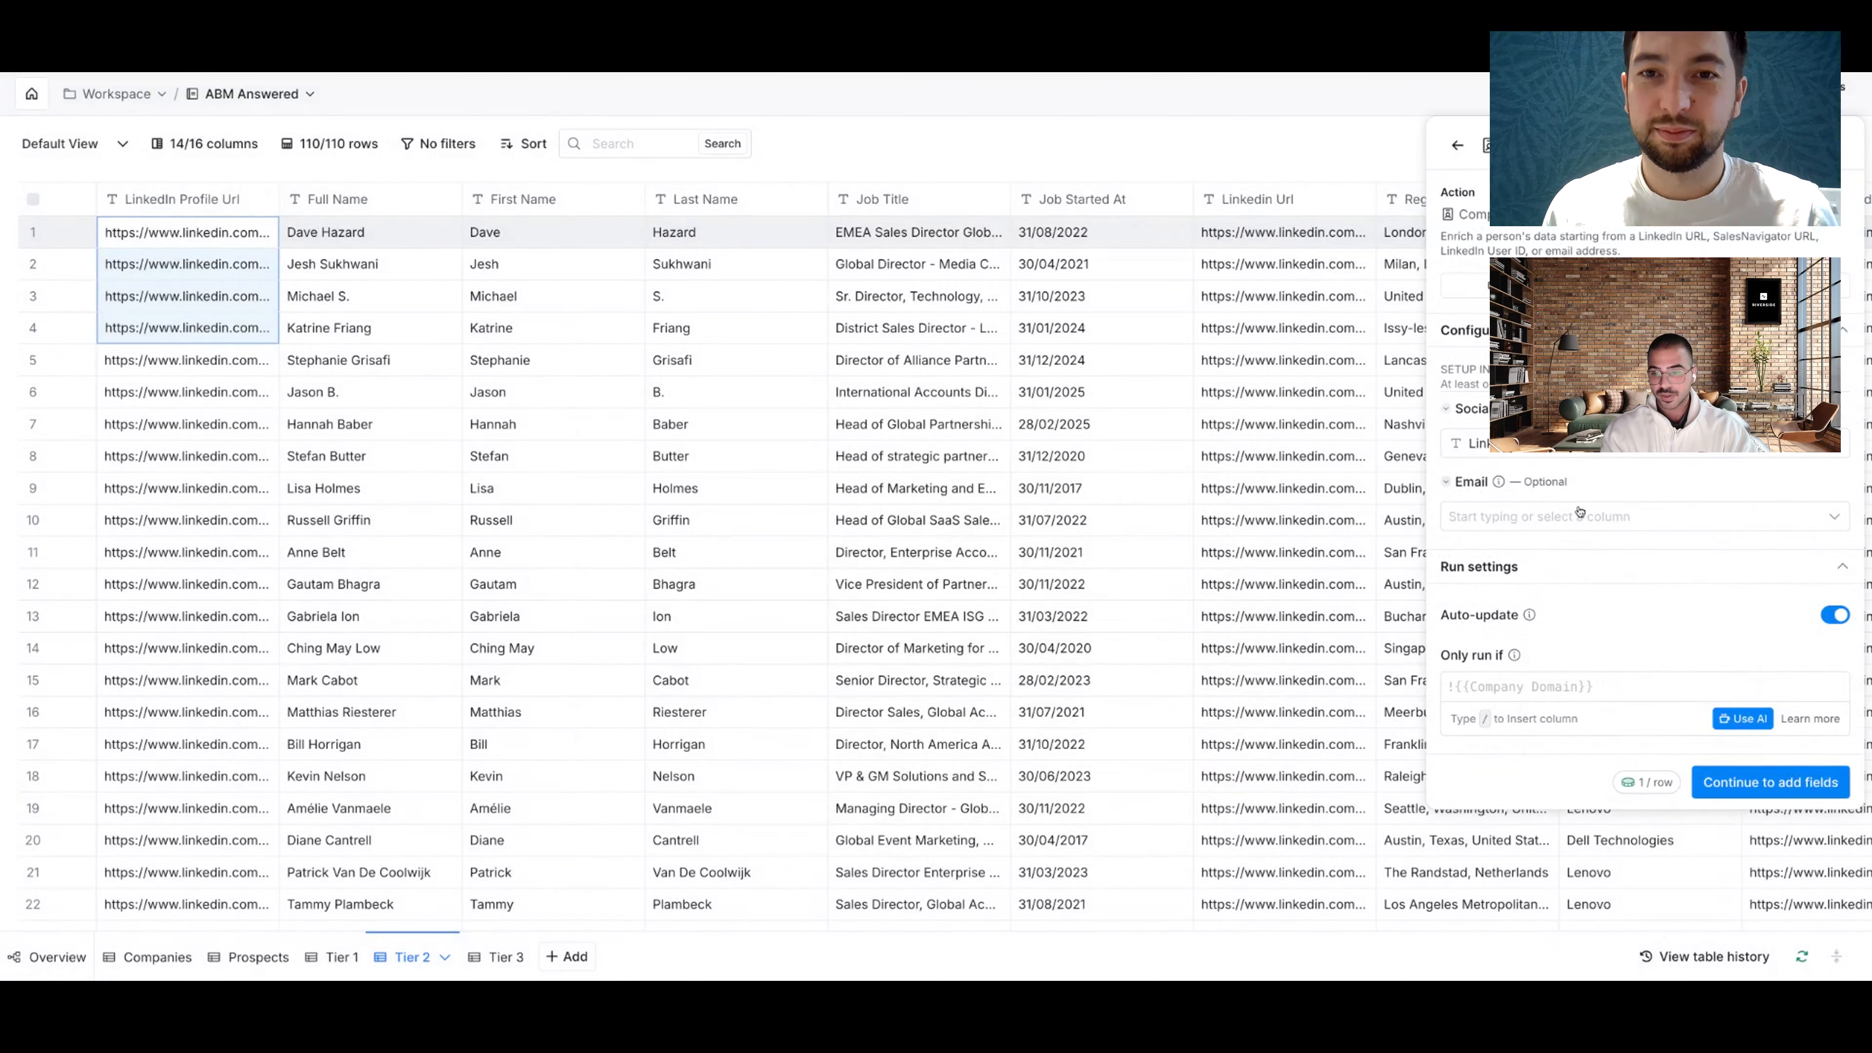
pyautogui.click(1768, 782)
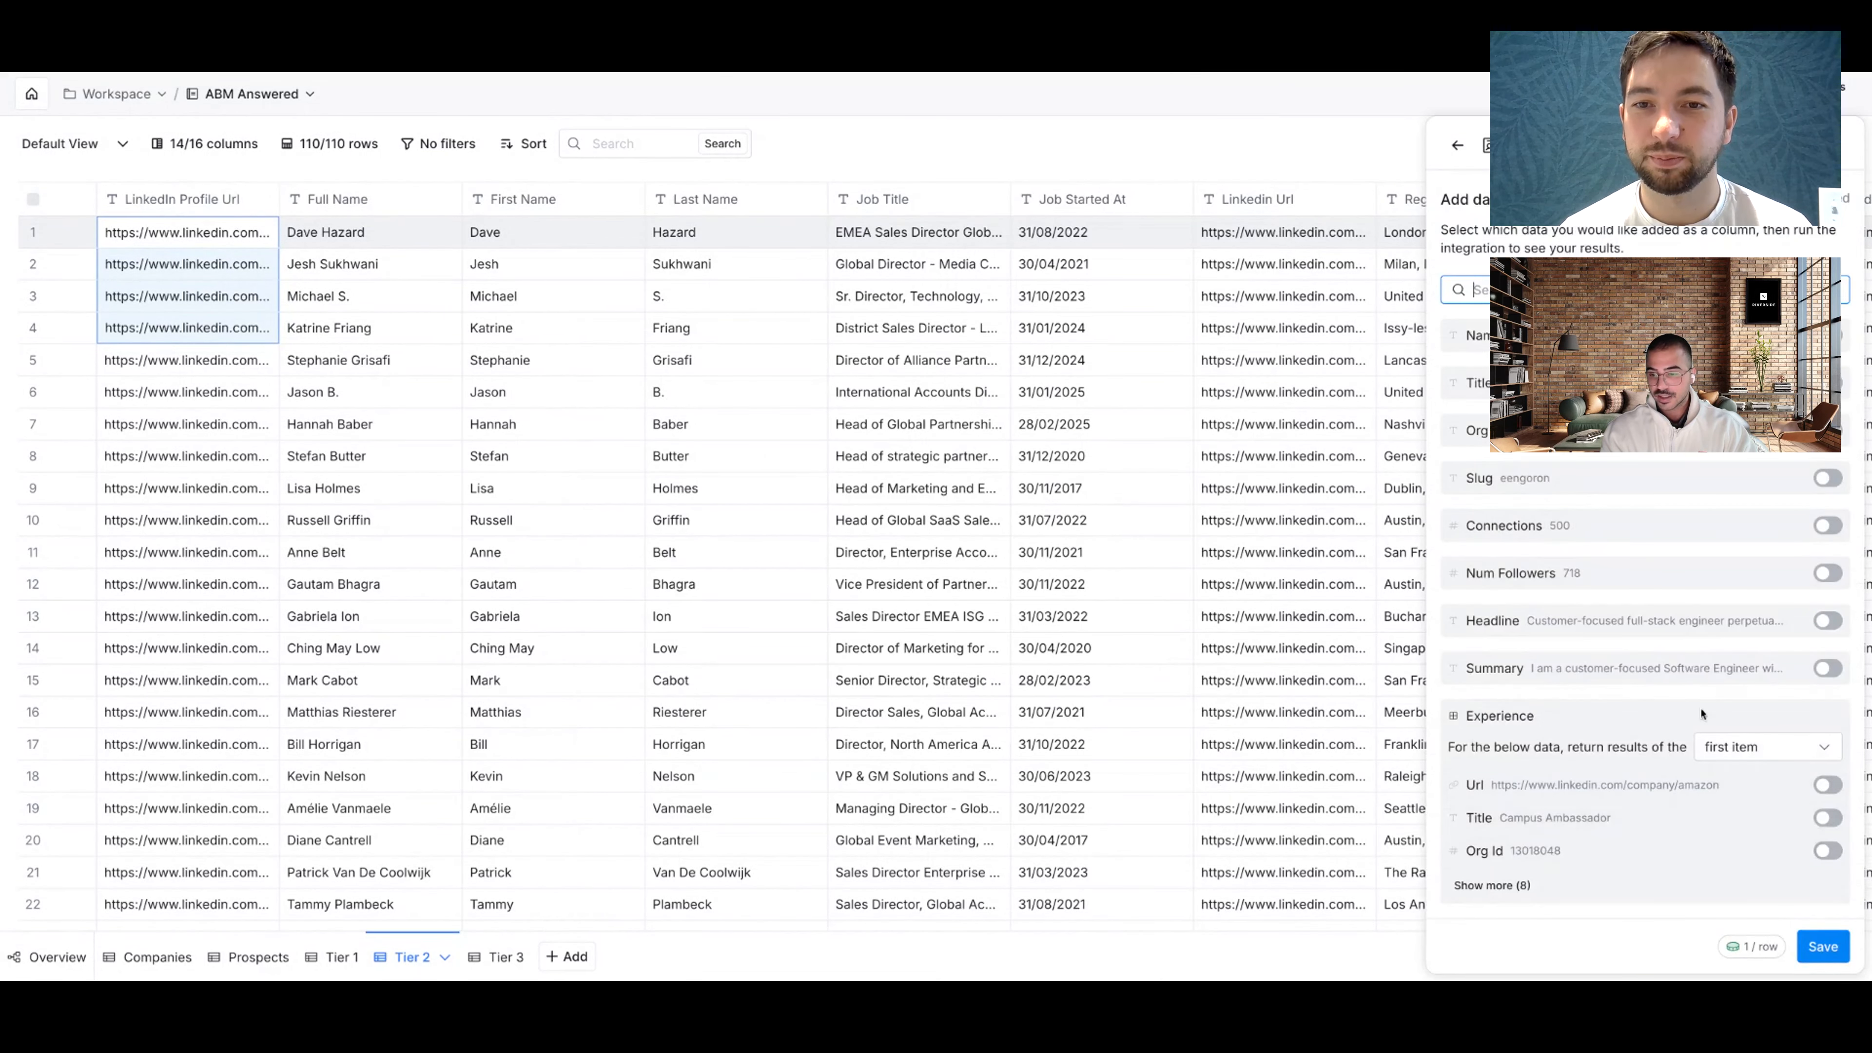
pyautogui.scroll(-15, 1700, 714)
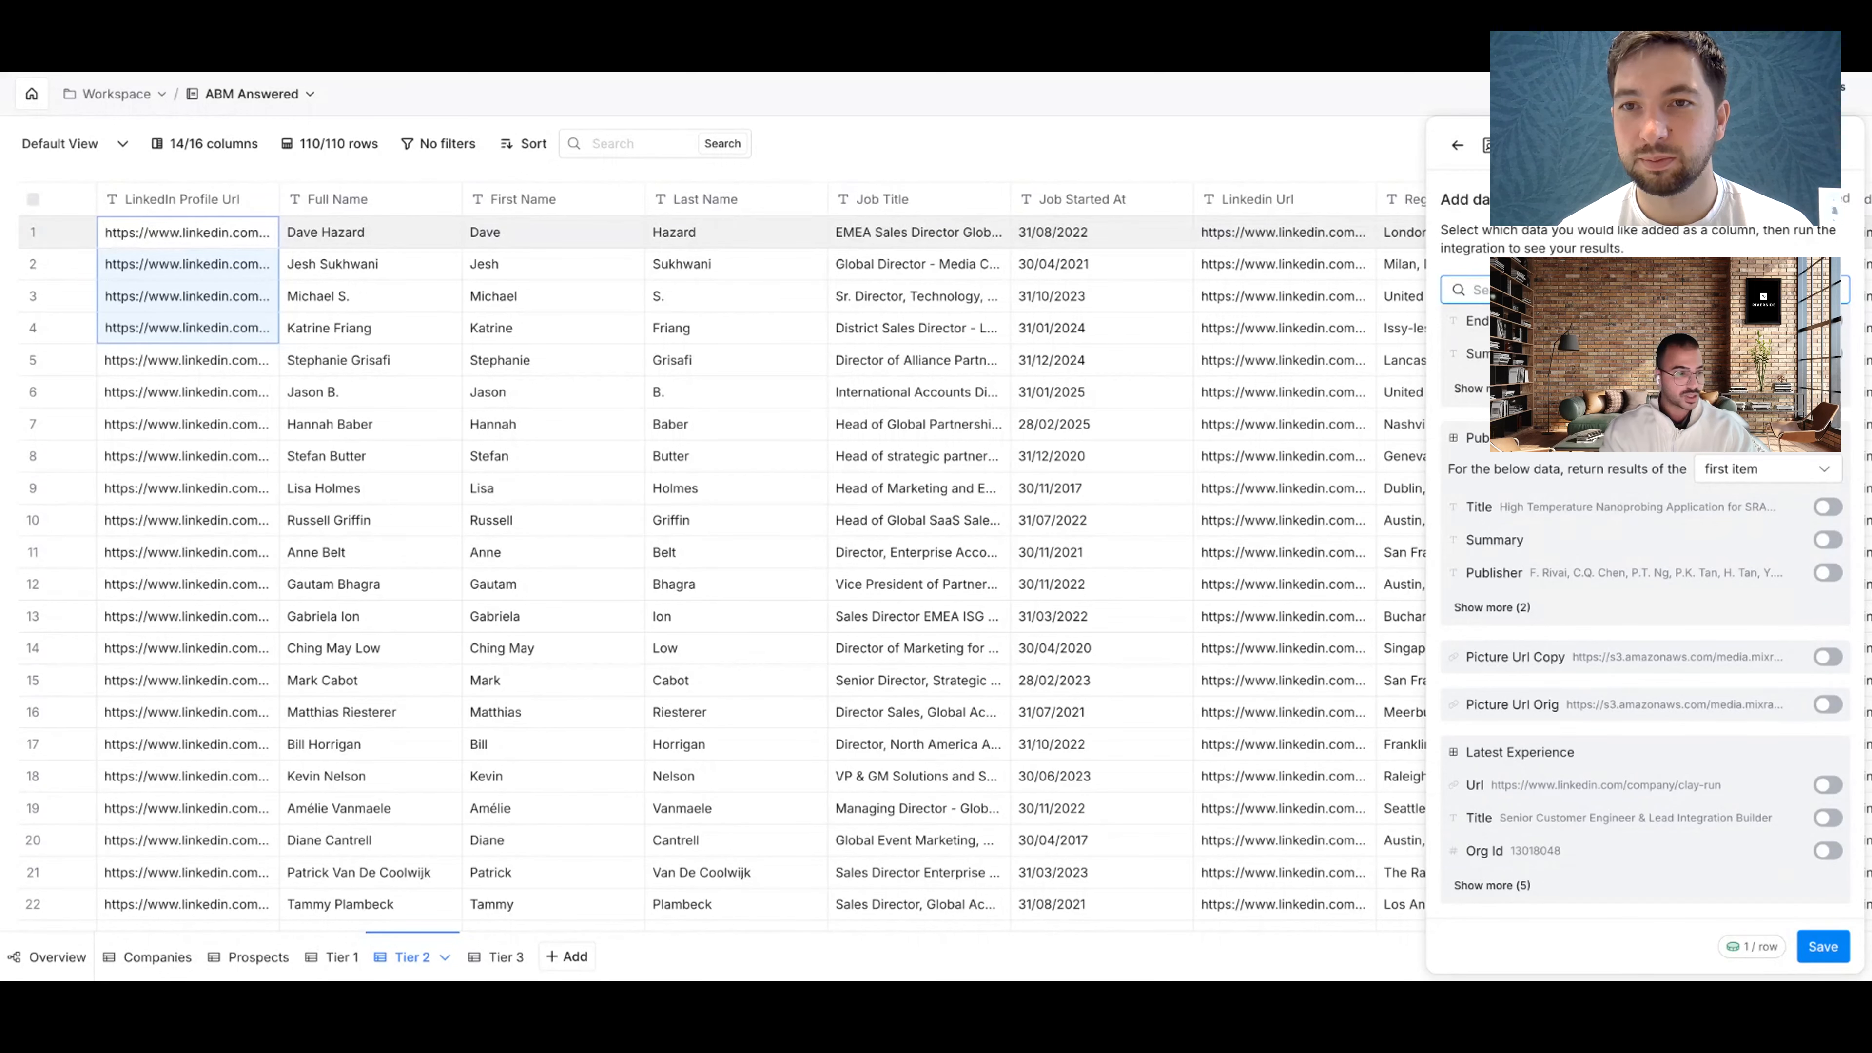
pyautogui.scroll(-5, 1568, 478)
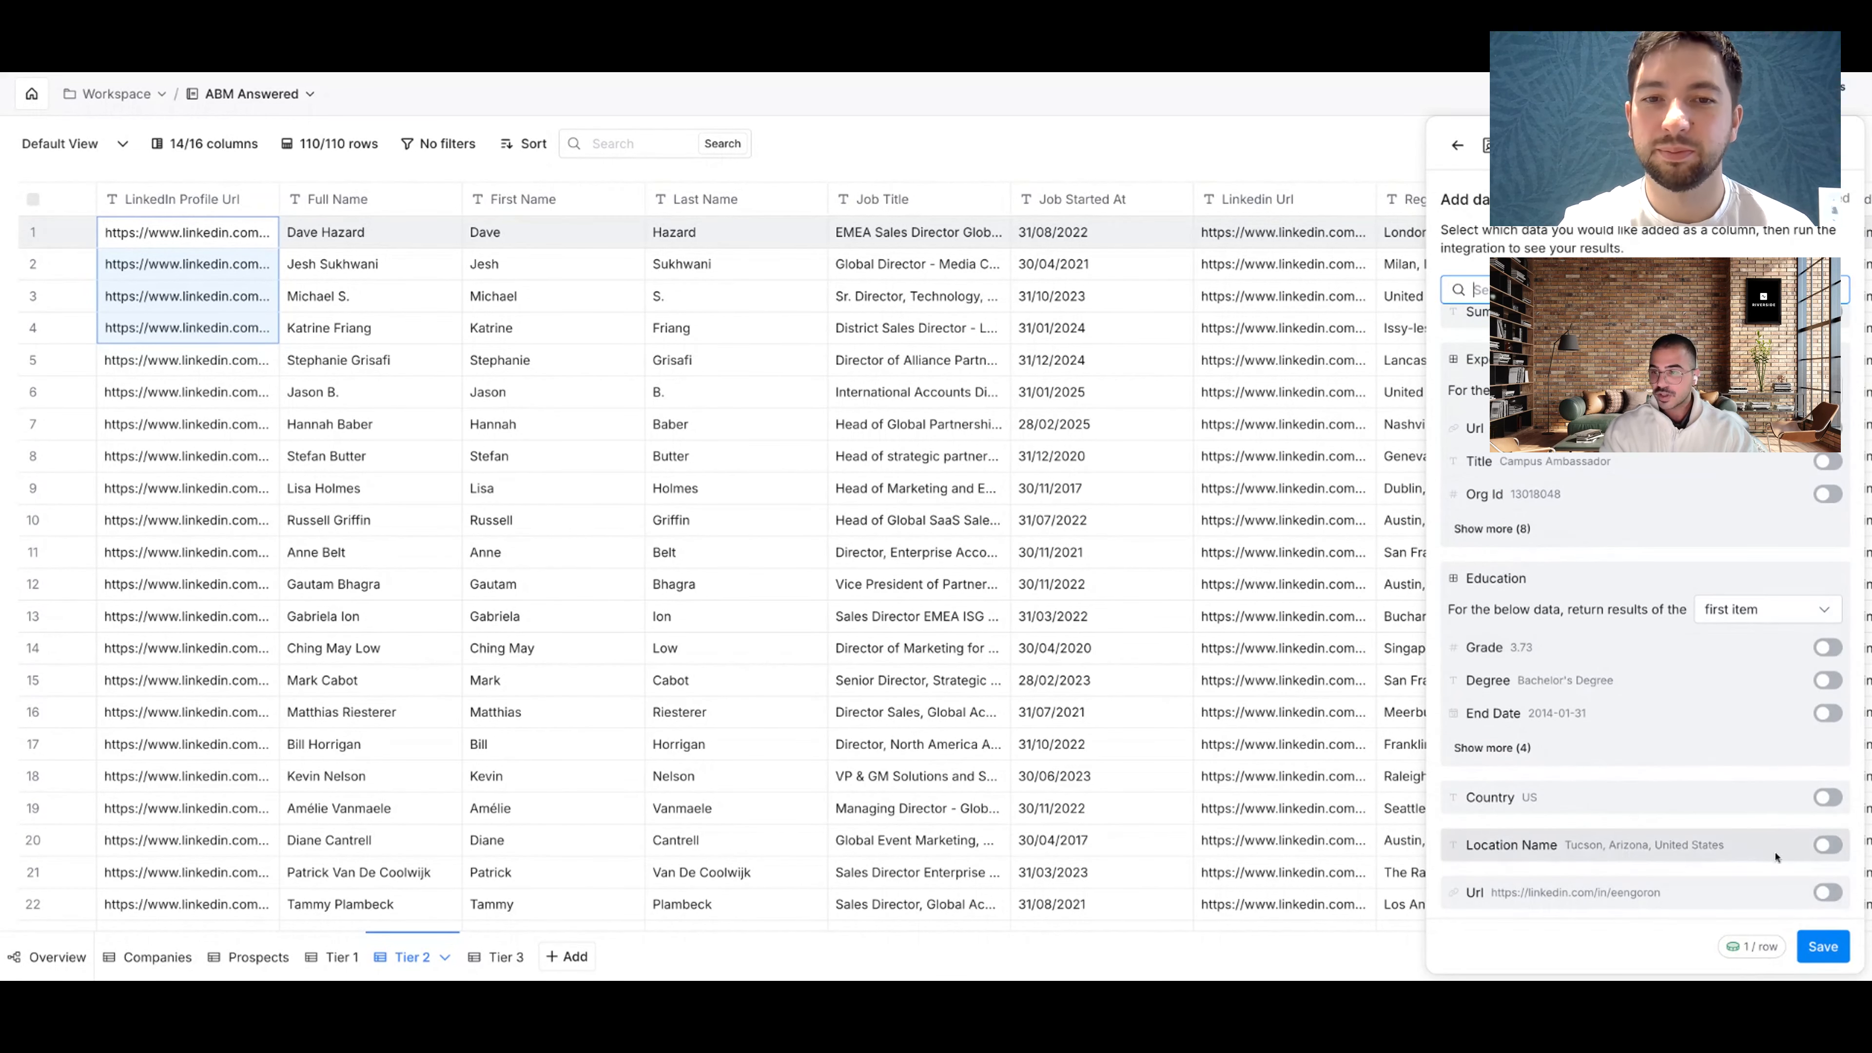
pyautogui.click(1826, 952)
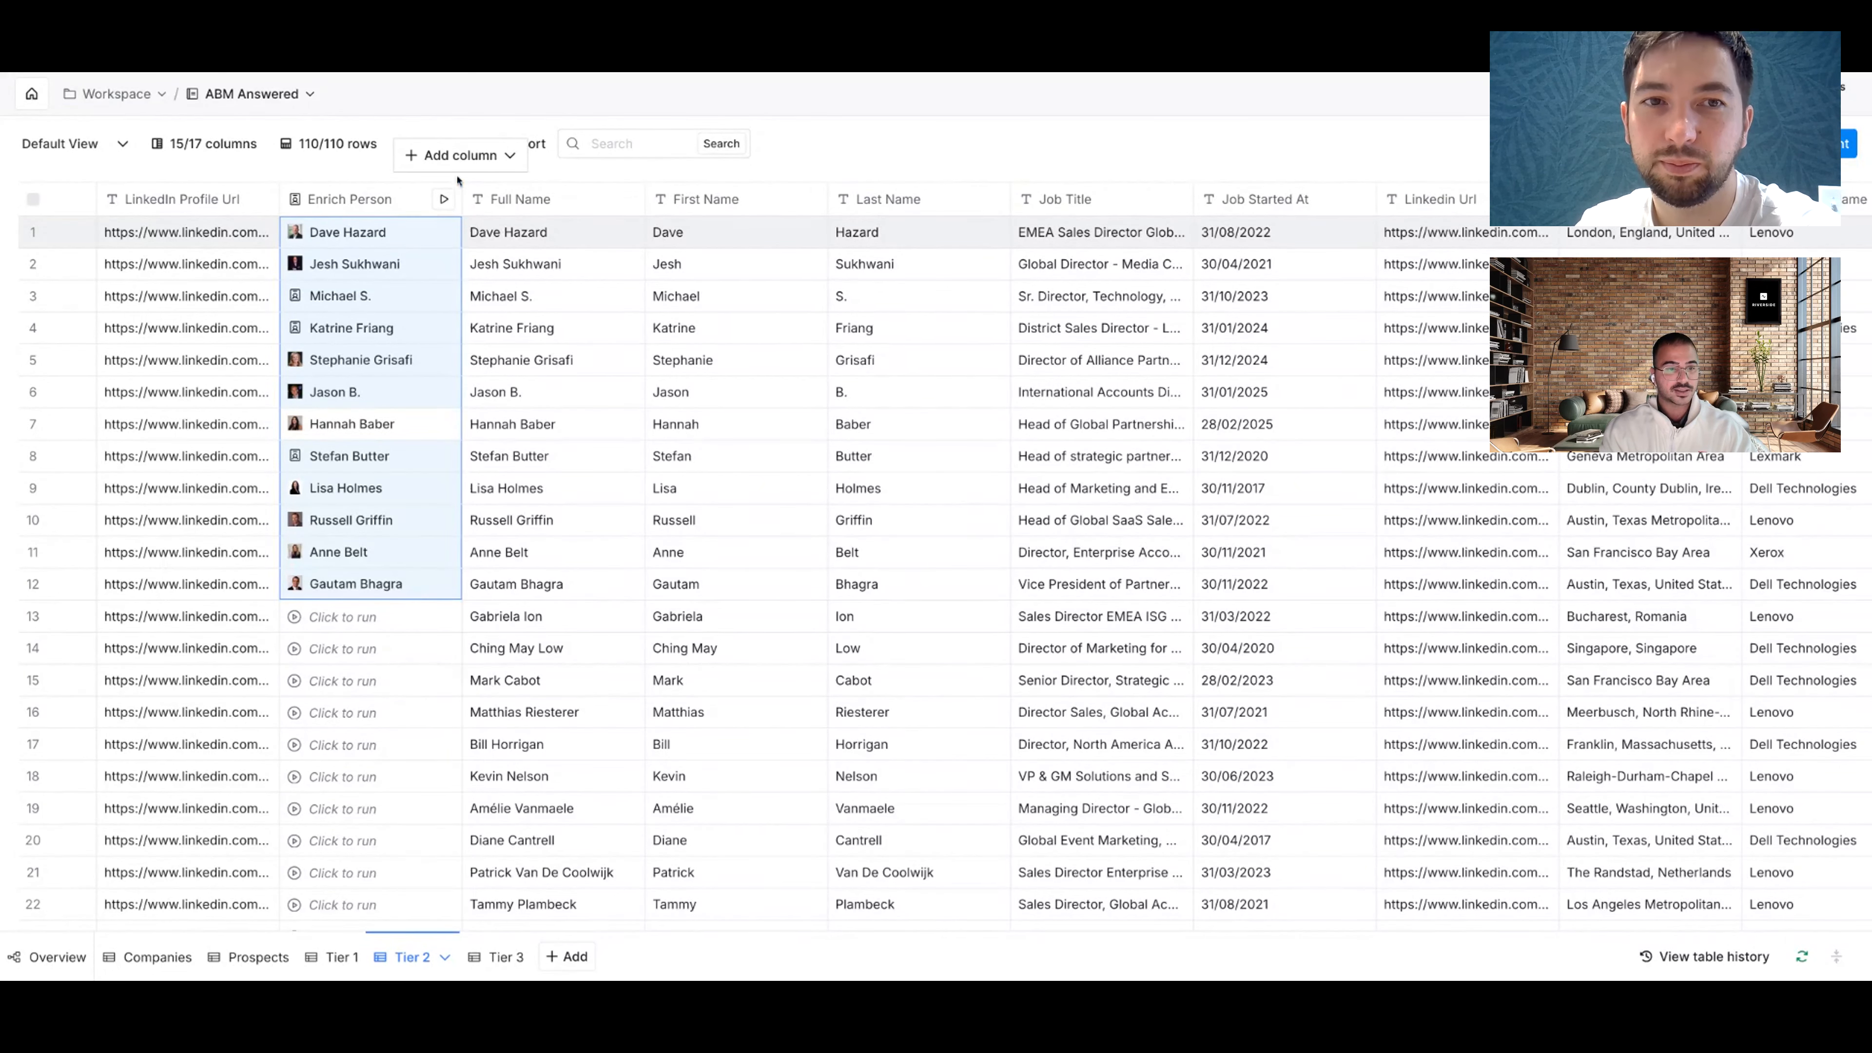
# Step: Start a BuiltWith enrichment column, check its account options, then discard it without saving
pyautogui.click(459, 157)
pyautogui.click(507, 210)
pyautogui.write('built')
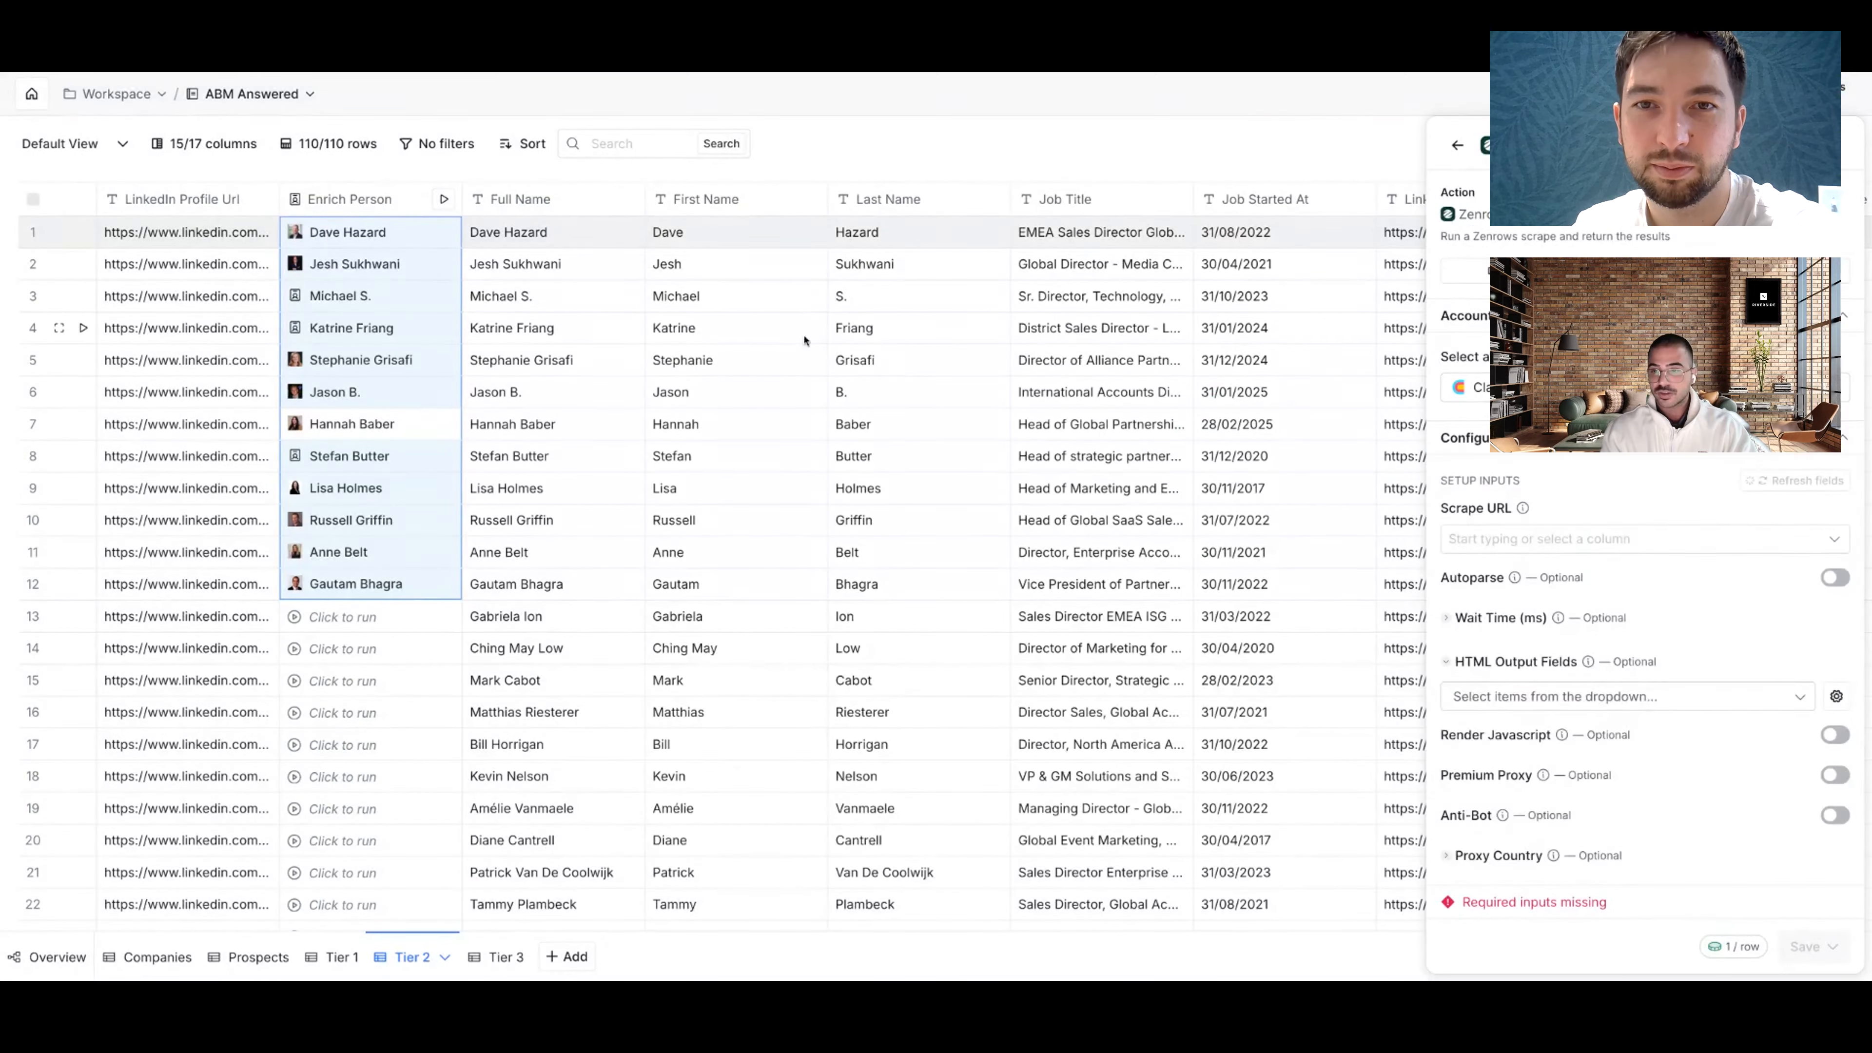
pyautogui.write('wit')
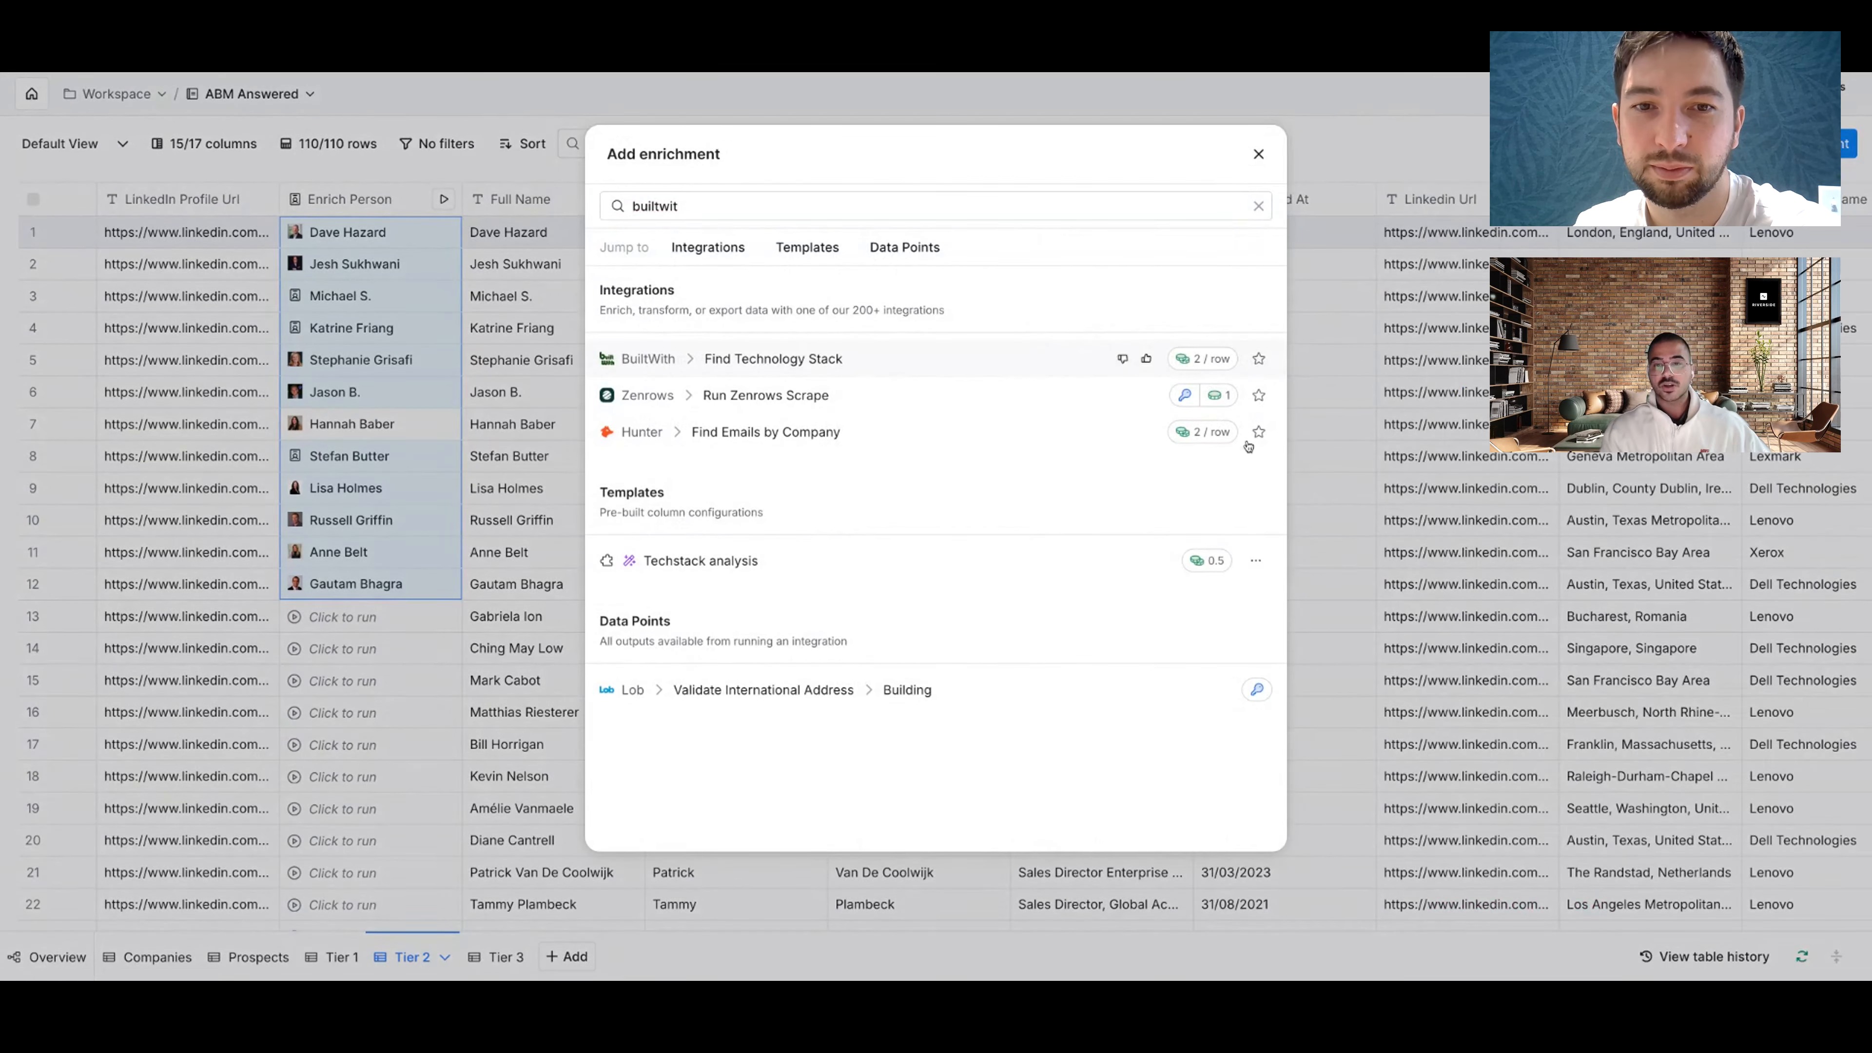
pyautogui.press('Return')
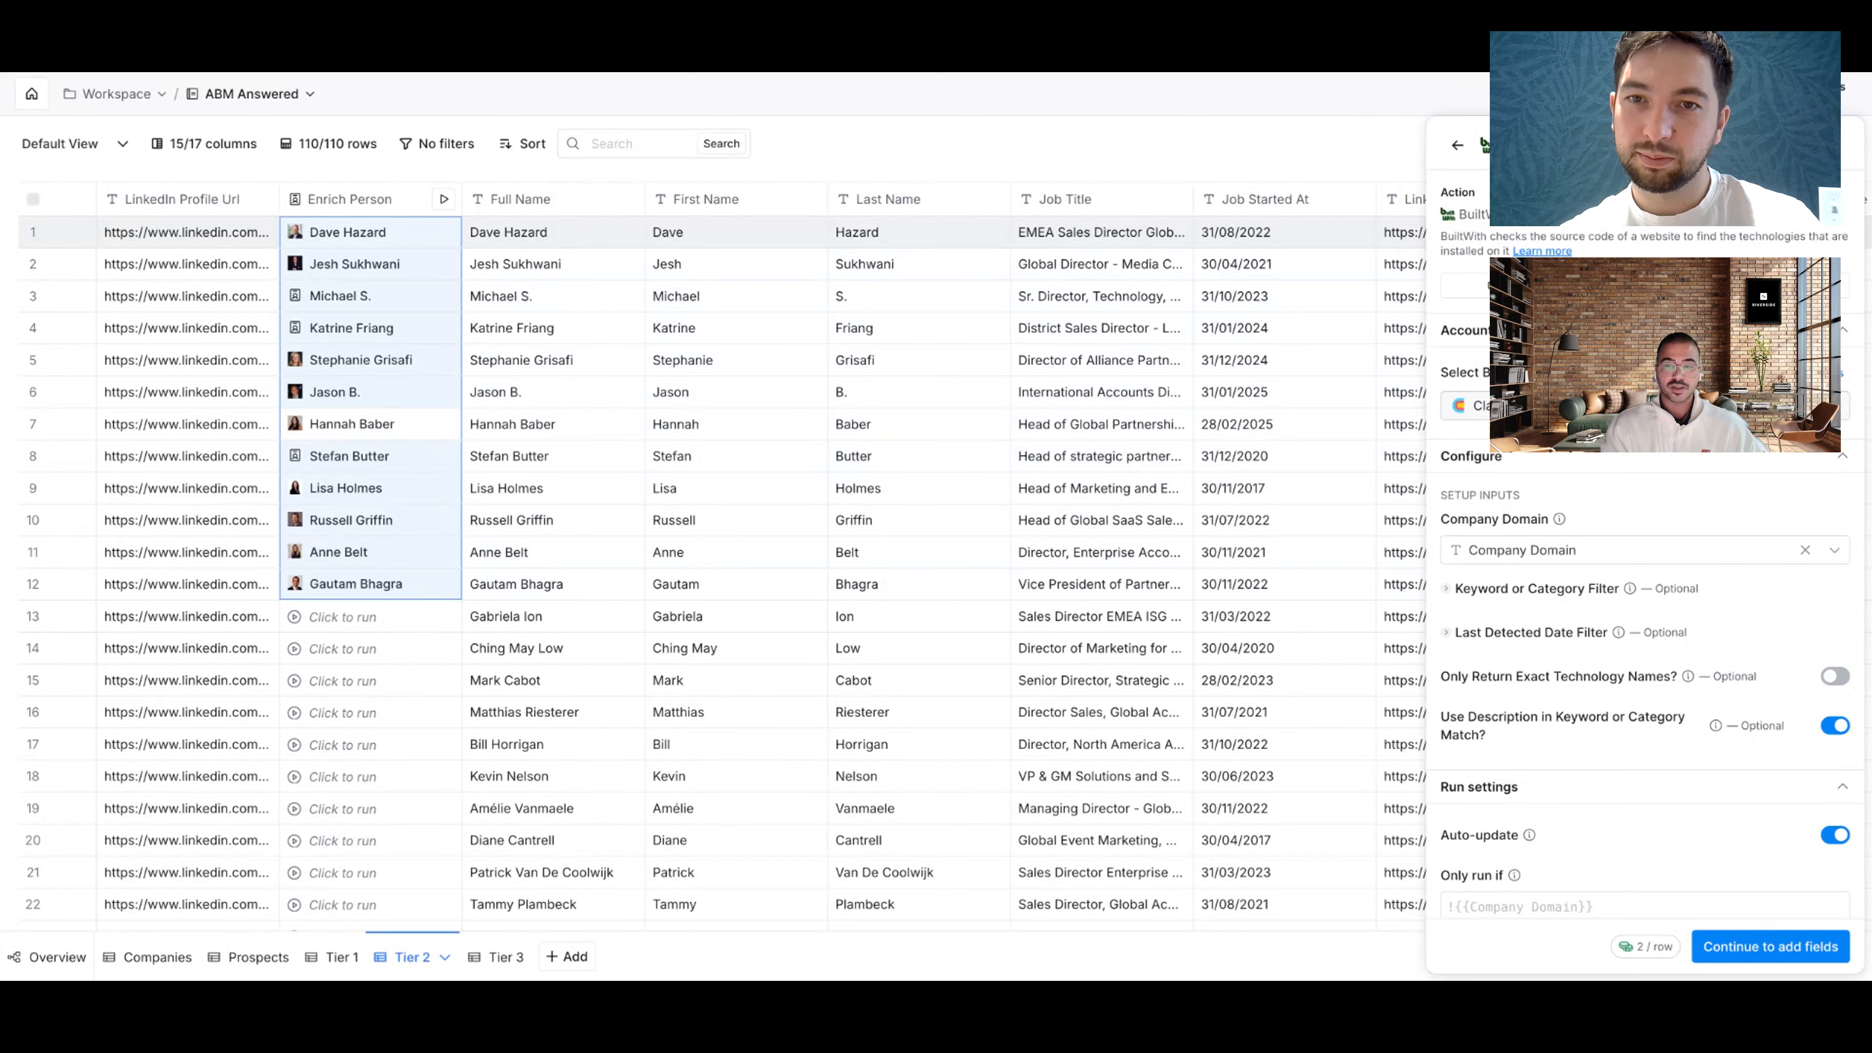
pyautogui.click(1644, 405)
pyautogui.click(1565, 446)
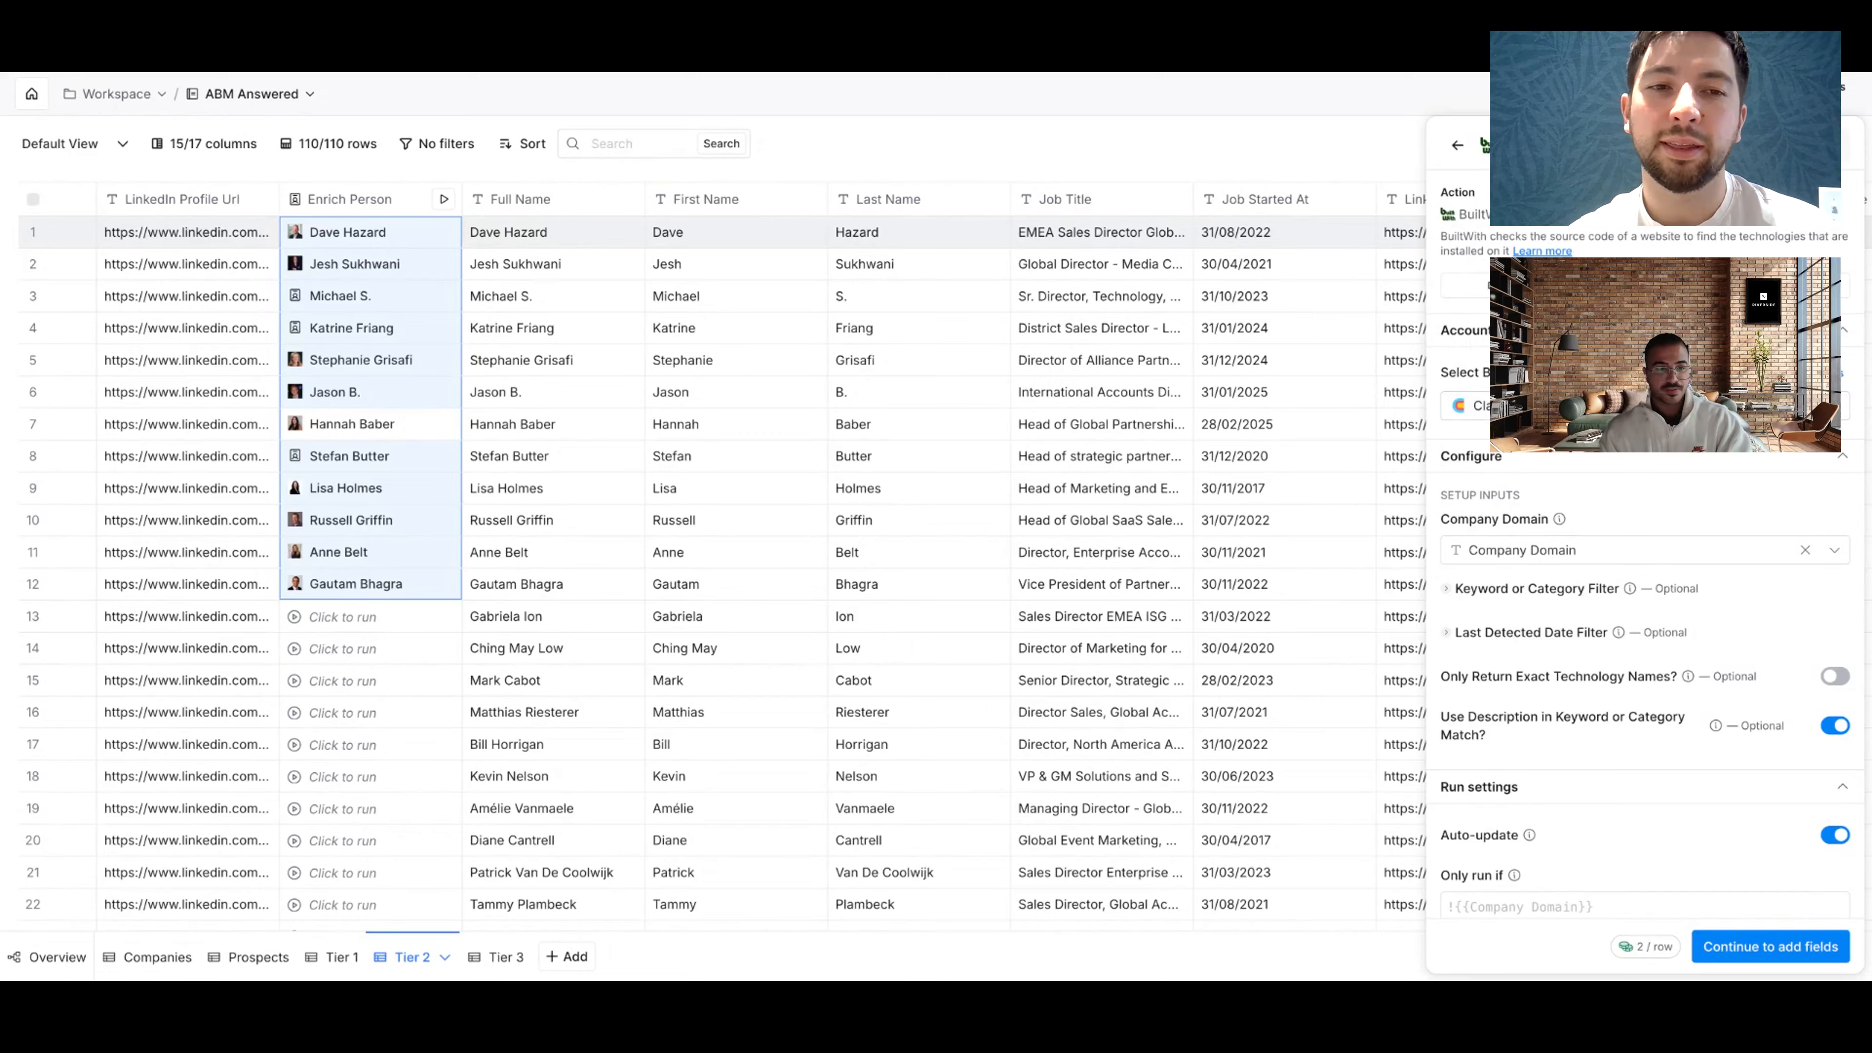
pyautogui.click(581, 295)
pyautogui.click(831, 585)
# Step: Open row 3's Enrich Person details and scroll through the Lenovo global accounts profile fields
pyautogui.click(368, 294)
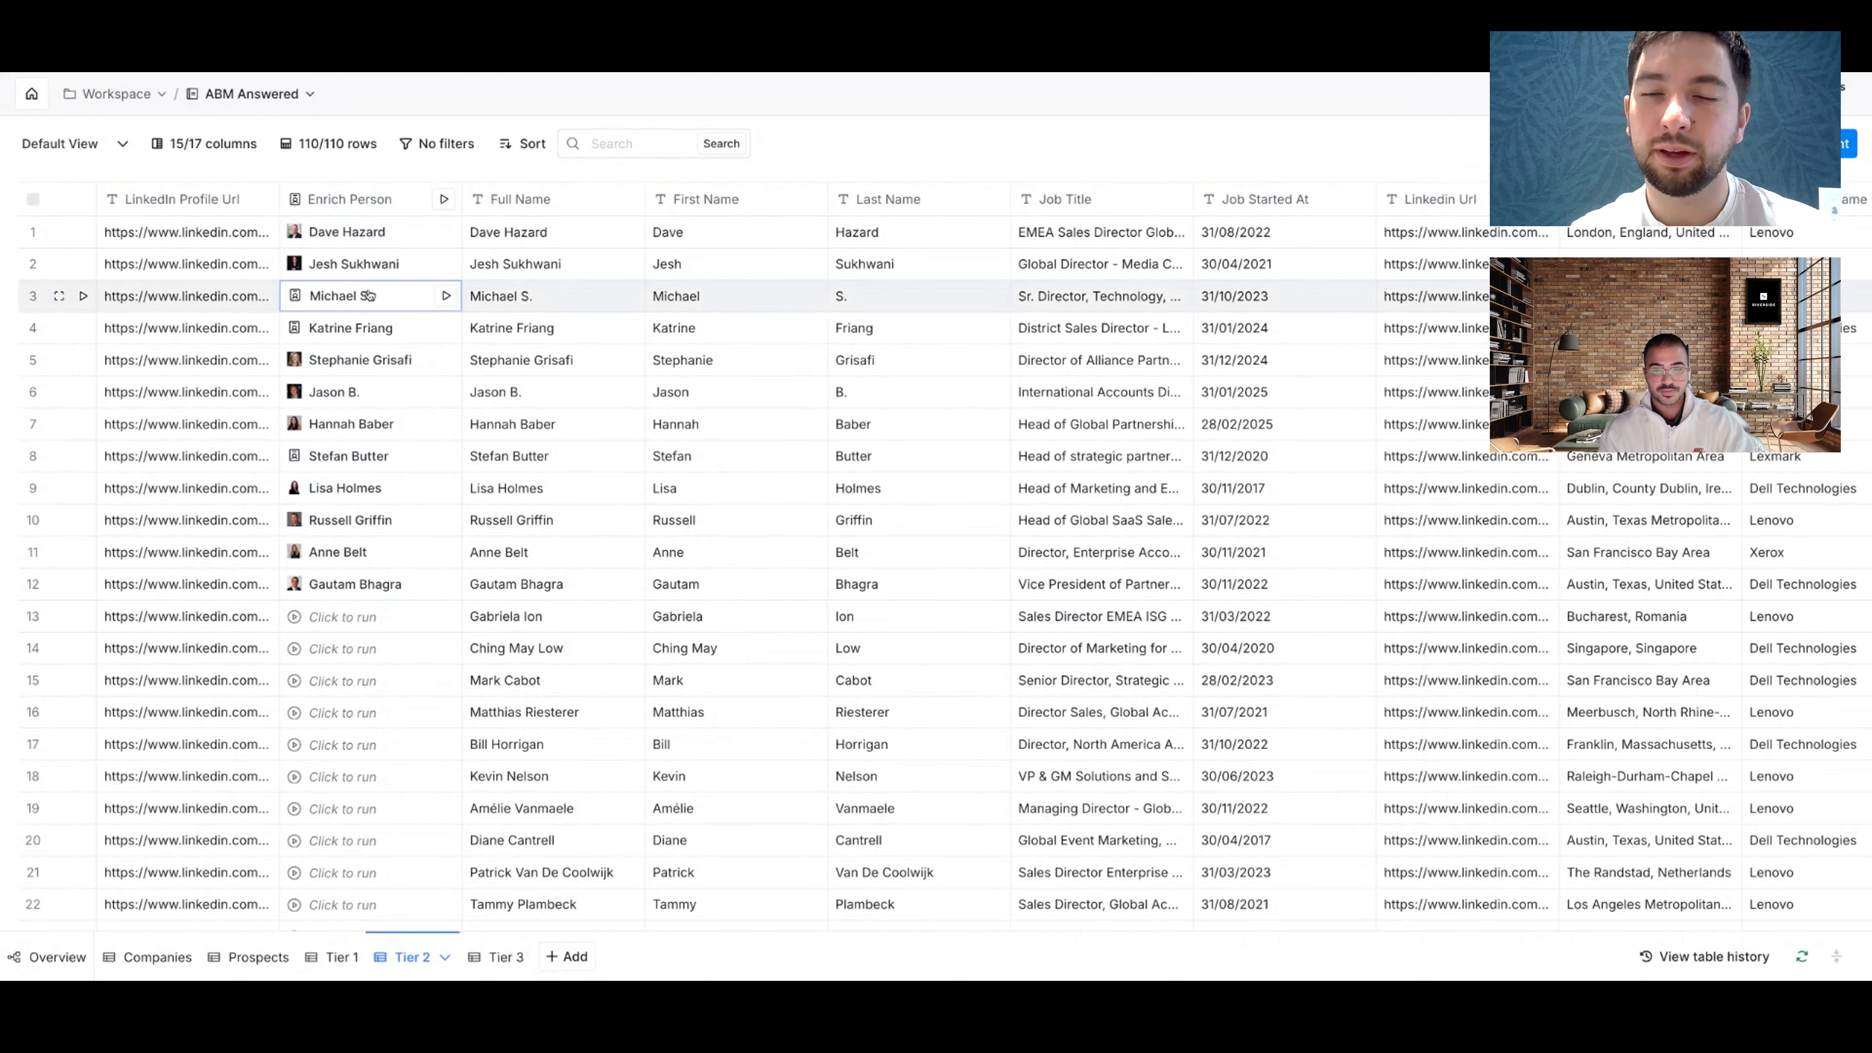
pyautogui.scroll(-5, 1643, 354)
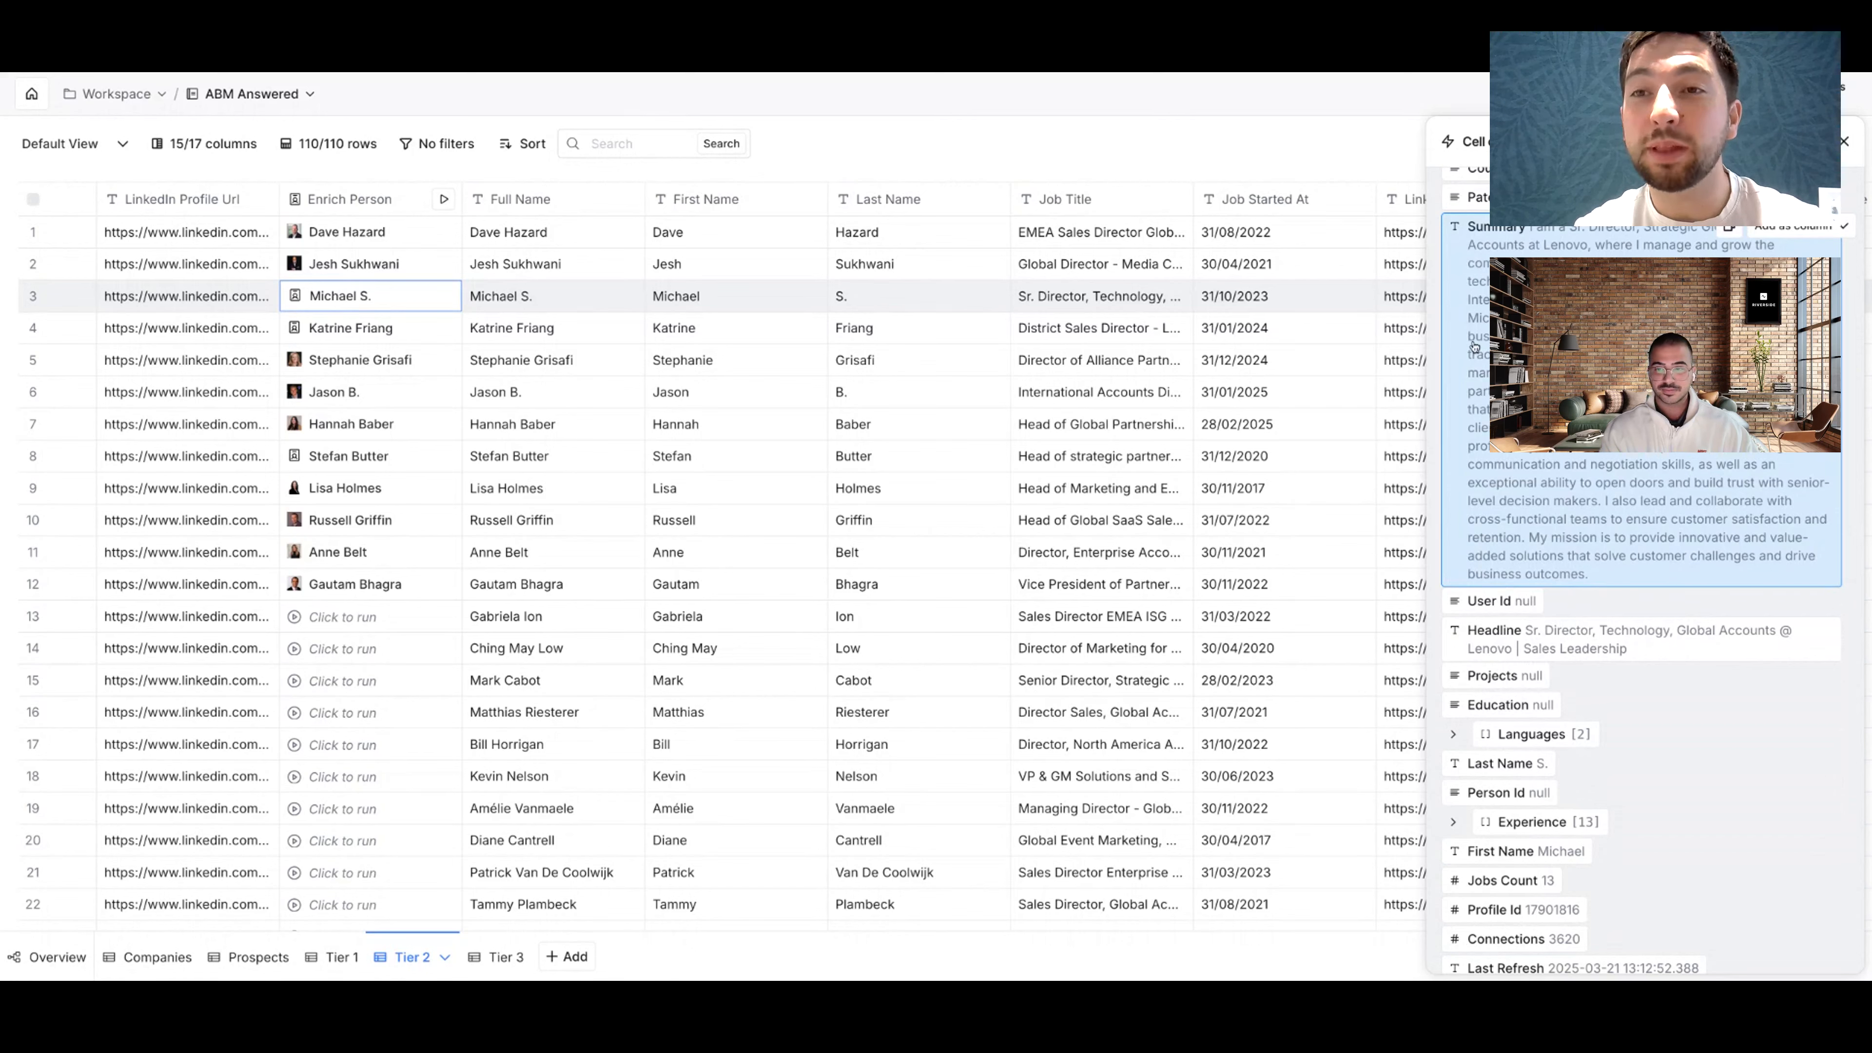
pyautogui.scroll(-5, 1643, 273)
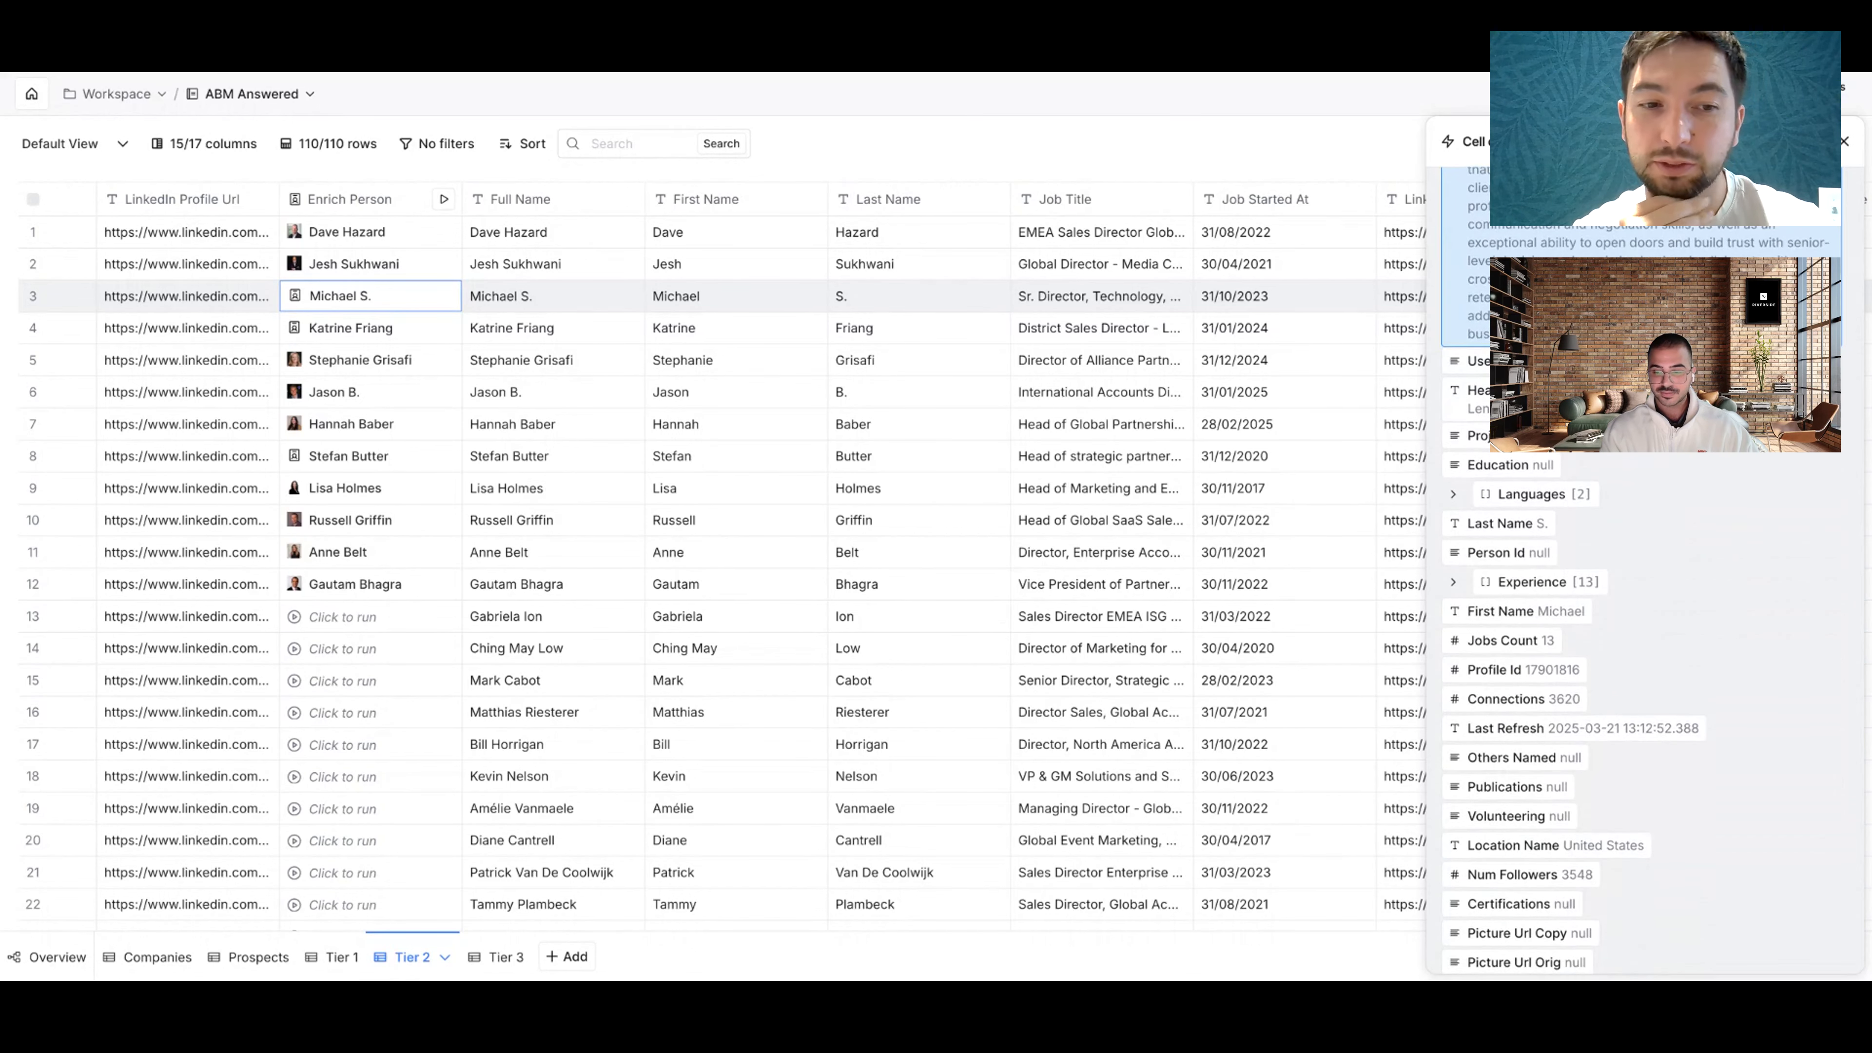
pyautogui.scroll(8, 1644, 411)
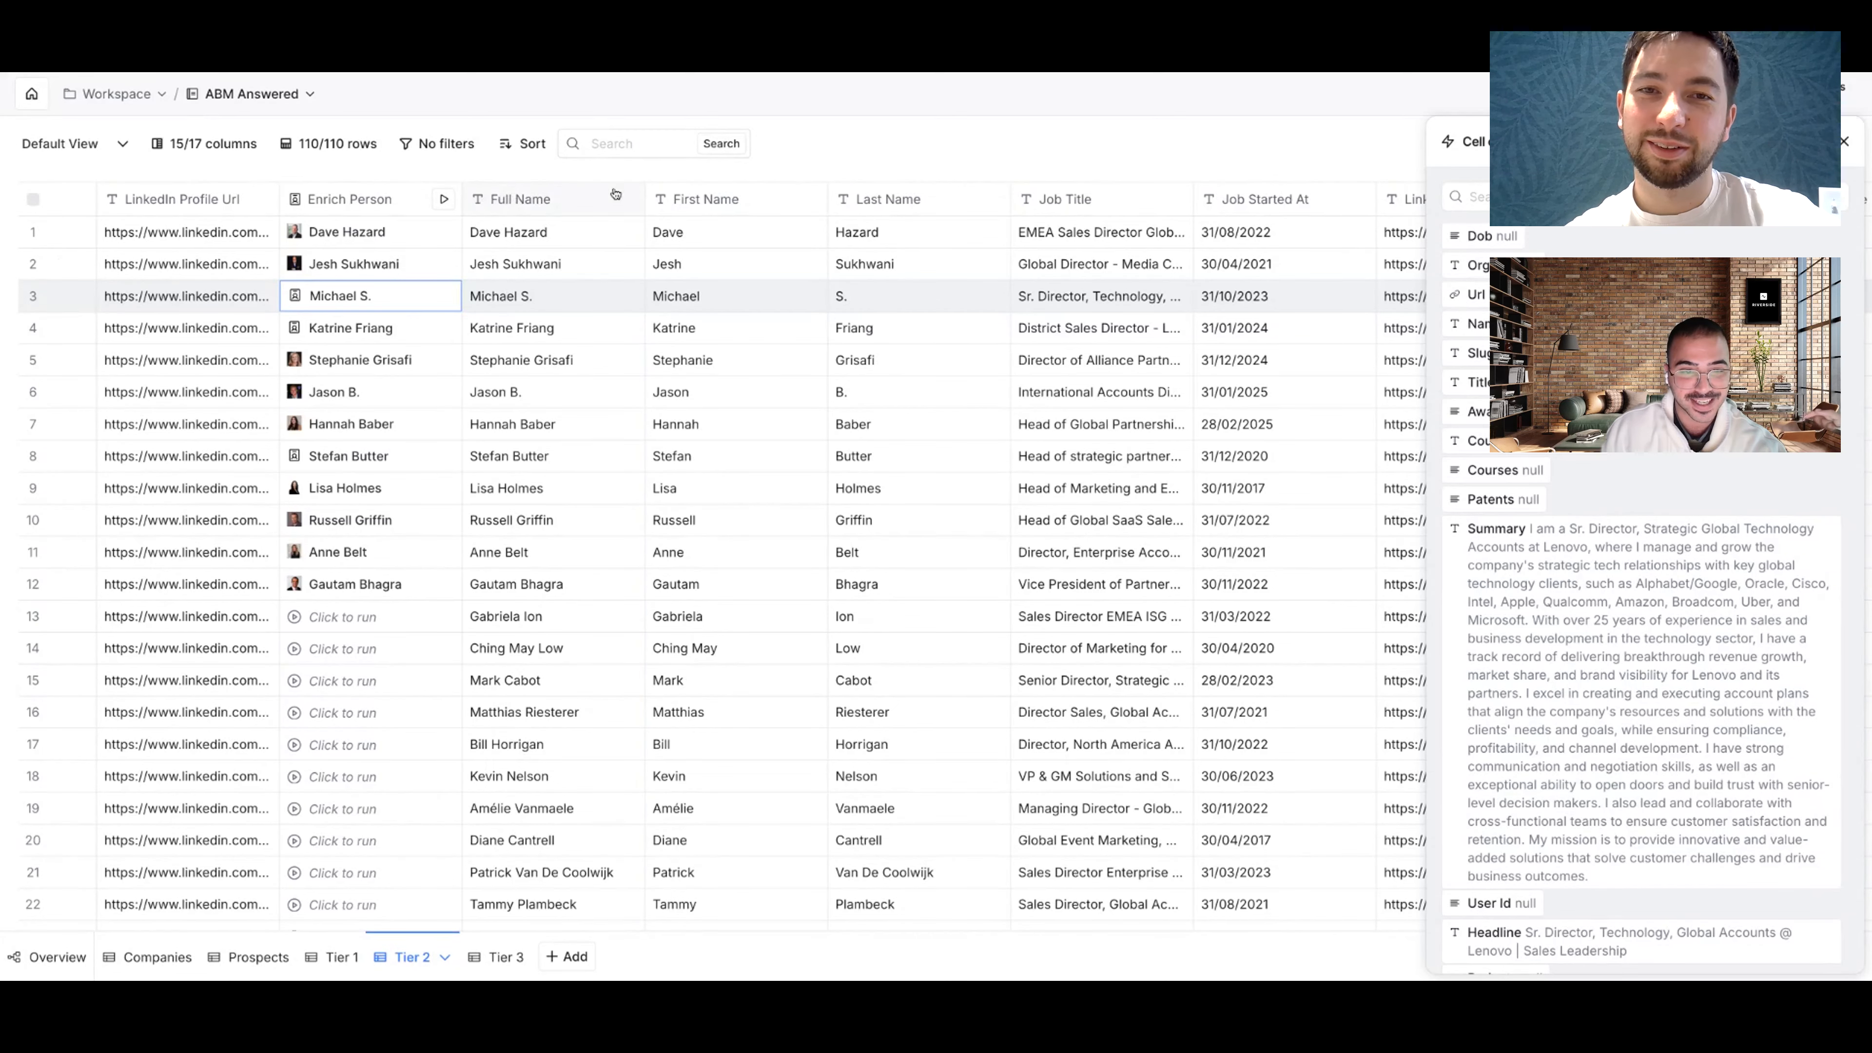
# Step: Begin a formula column, then reload the workbook and zoom the page out
pyautogui.click(641, 158)
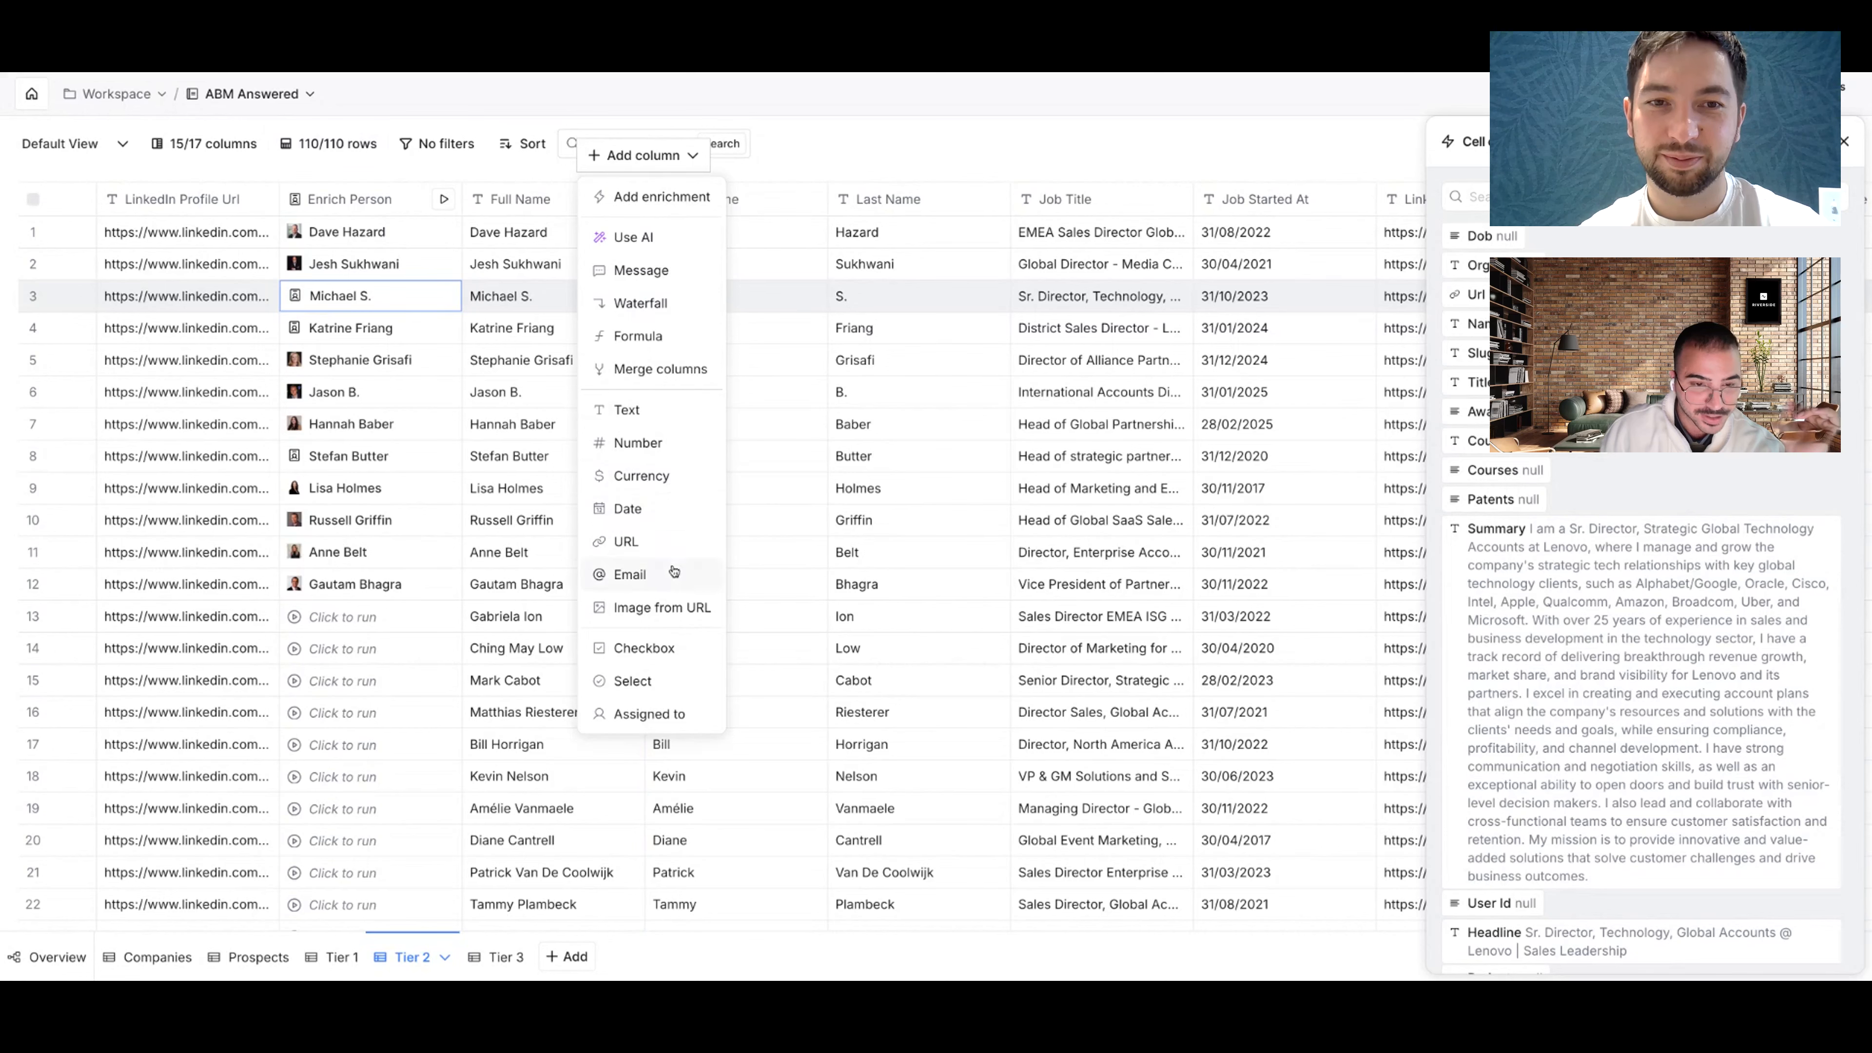
pyautogui.click(638, 337)
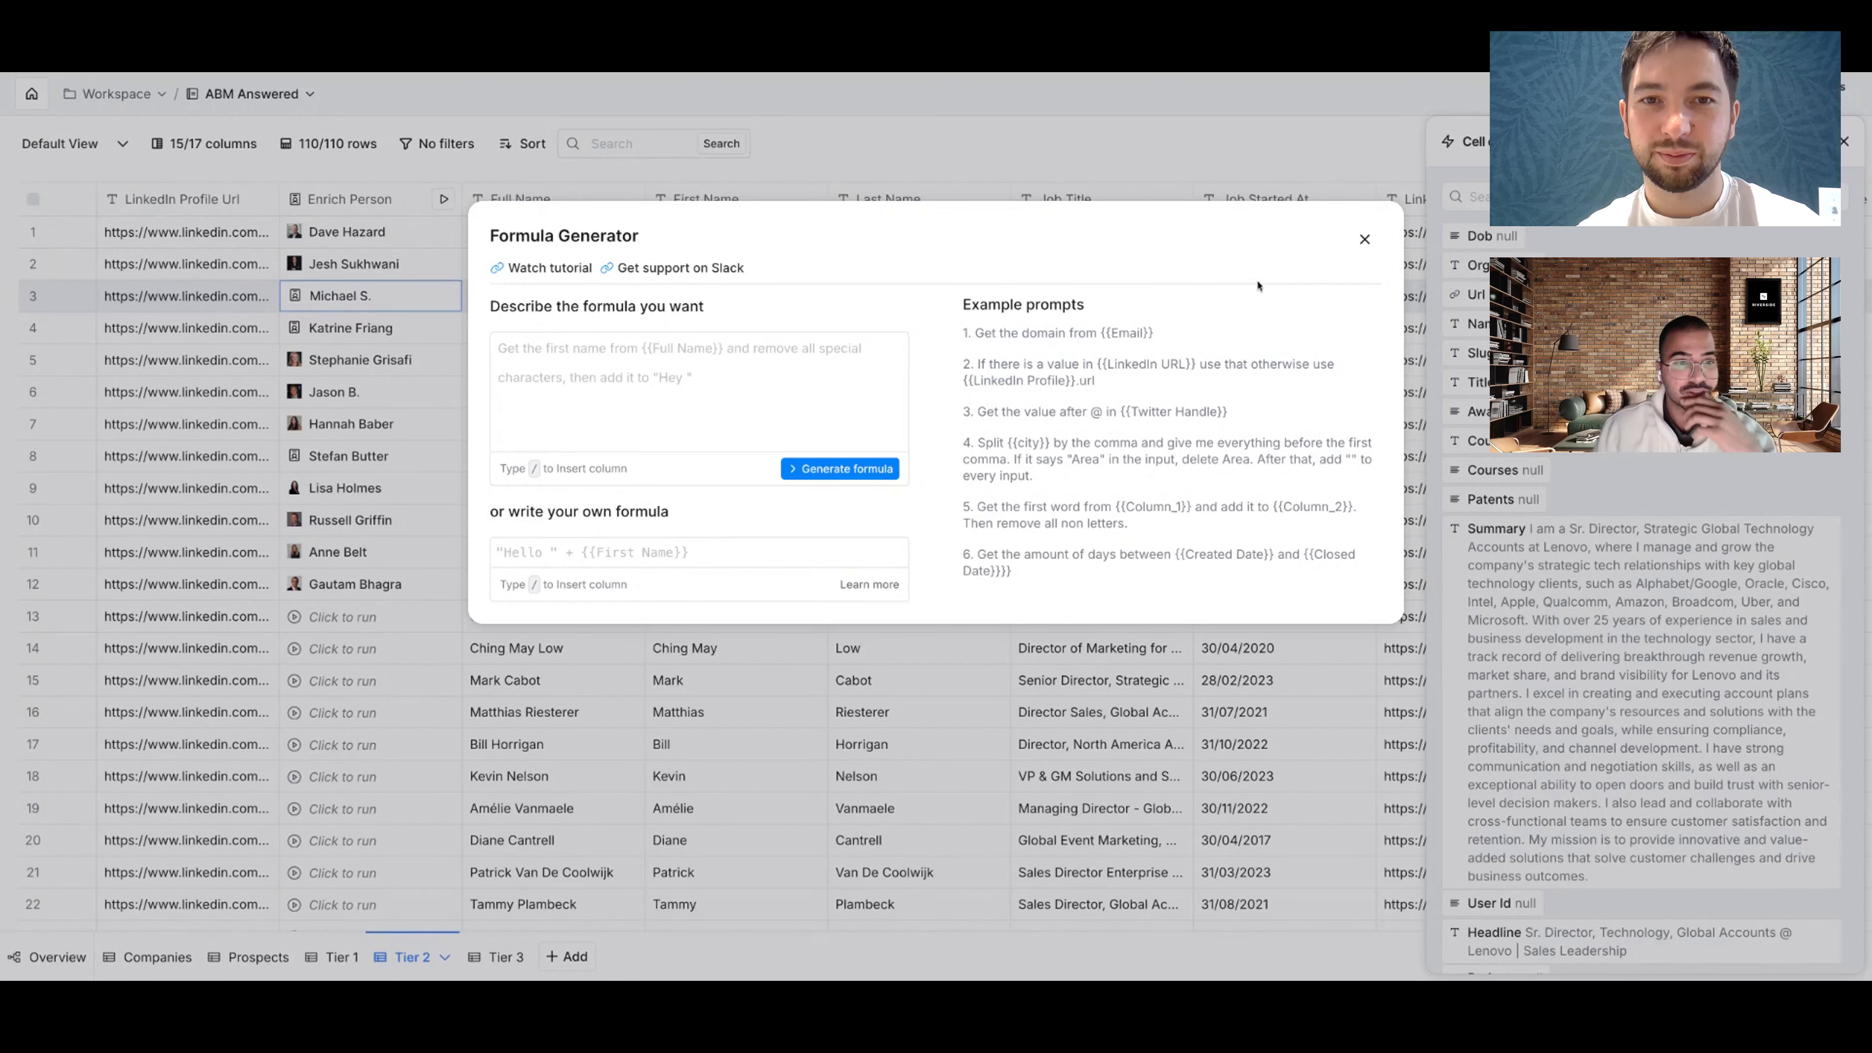
pyautogui.write('Our')
pyautogui.press('super+r')
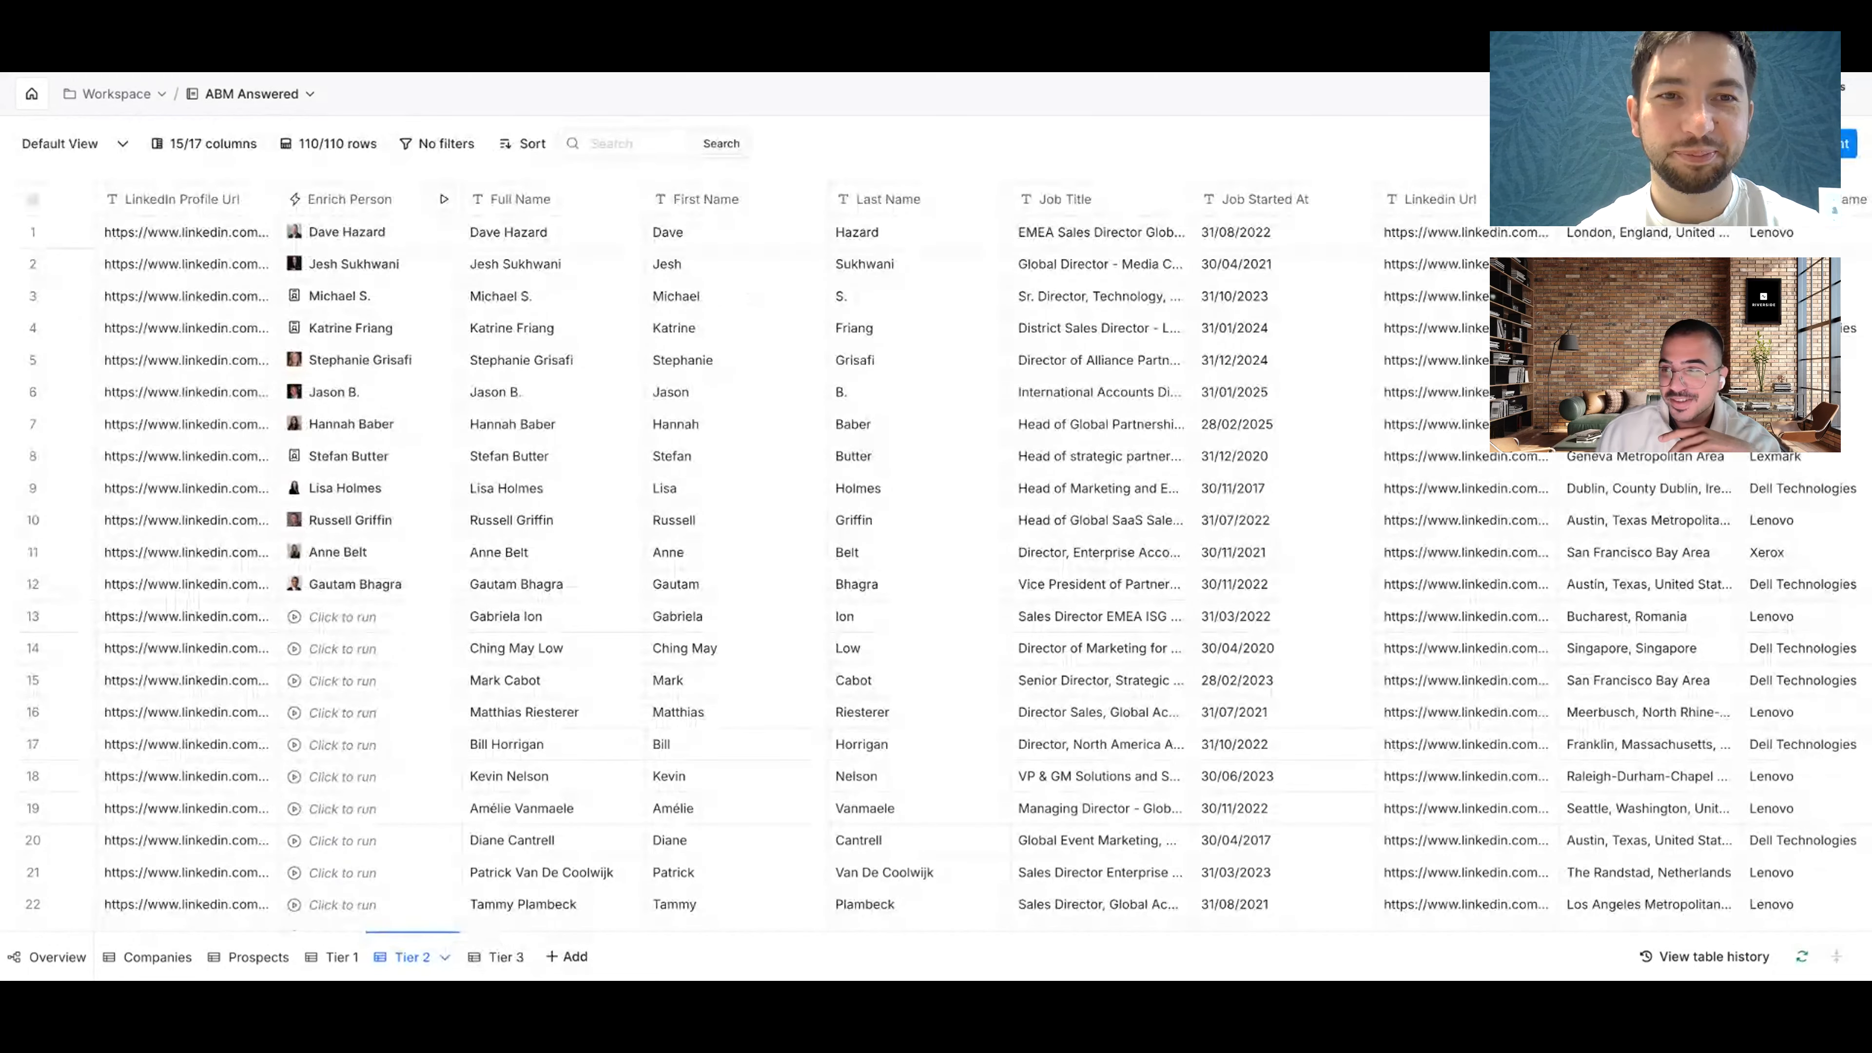
pyautogui.press('super+minus')
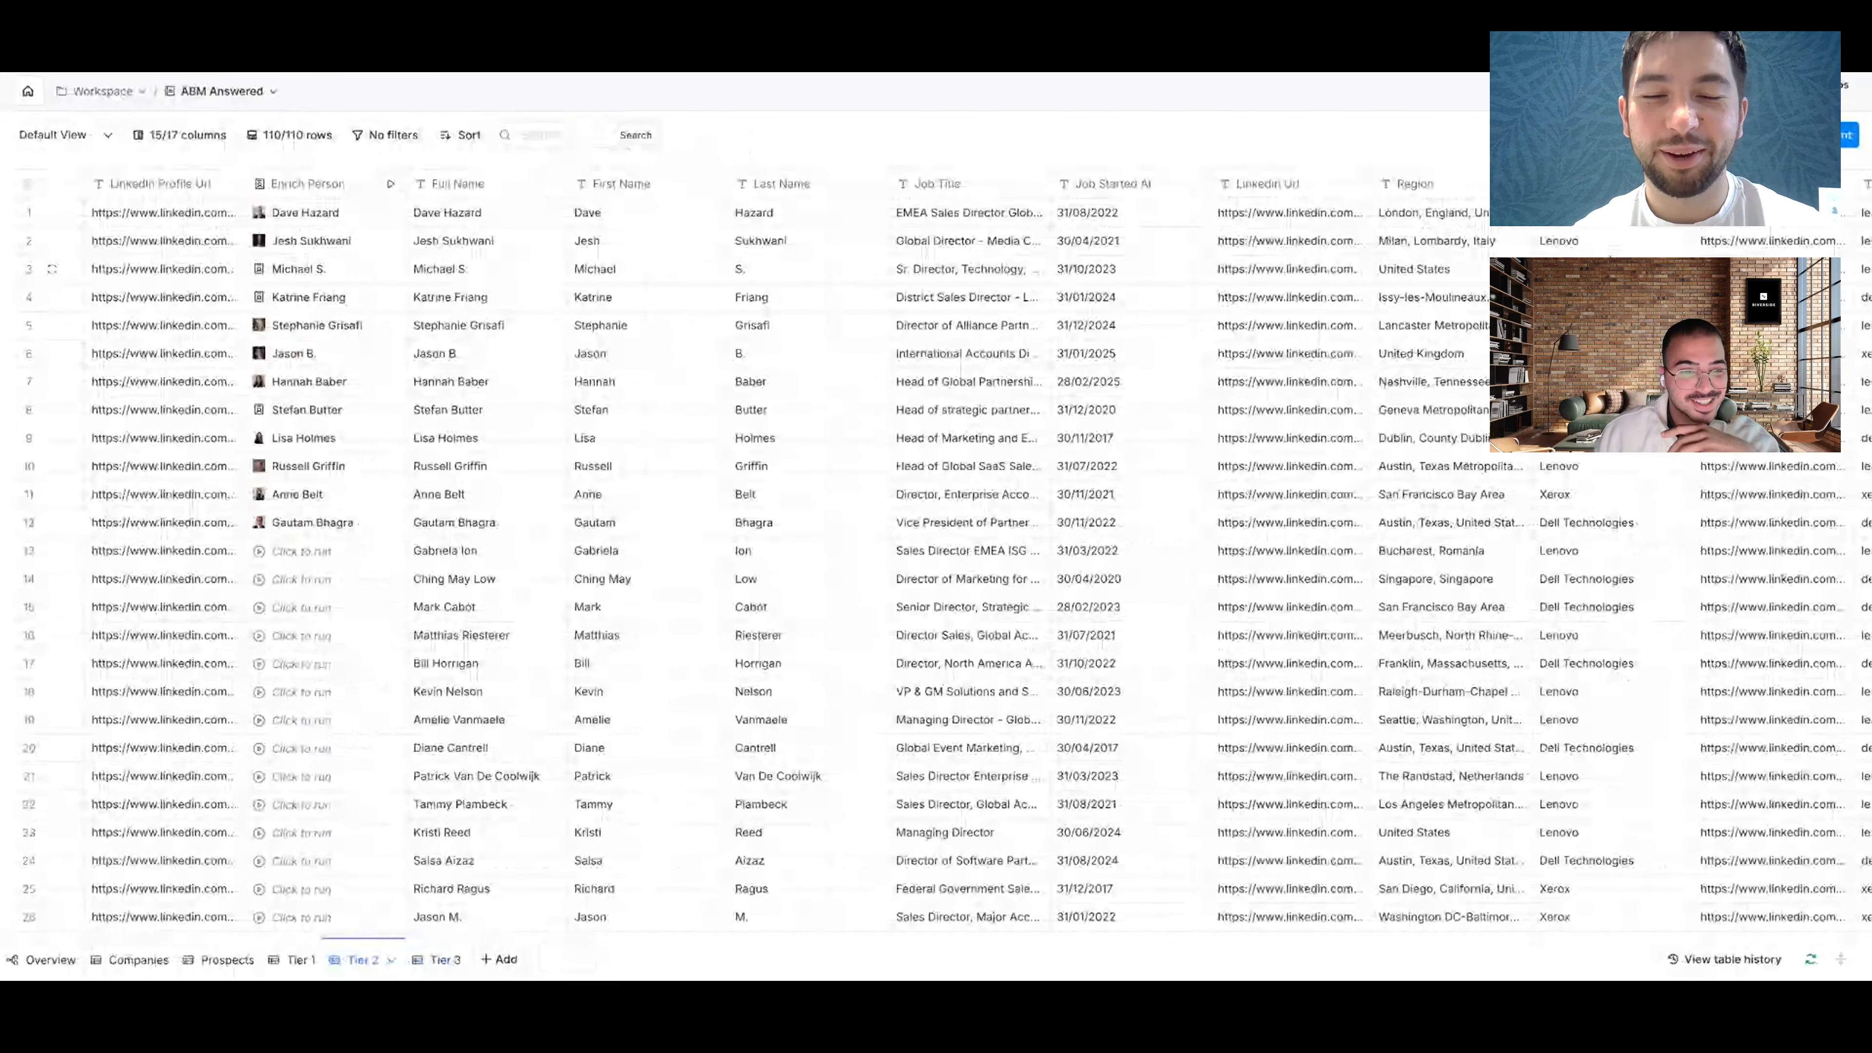
# Step: Create a formula column giving a random number 1 to 11 when LinkedIn Profile Url is not empty
pyautogui.click(567, 182)
pyautogui.click(584, 304)
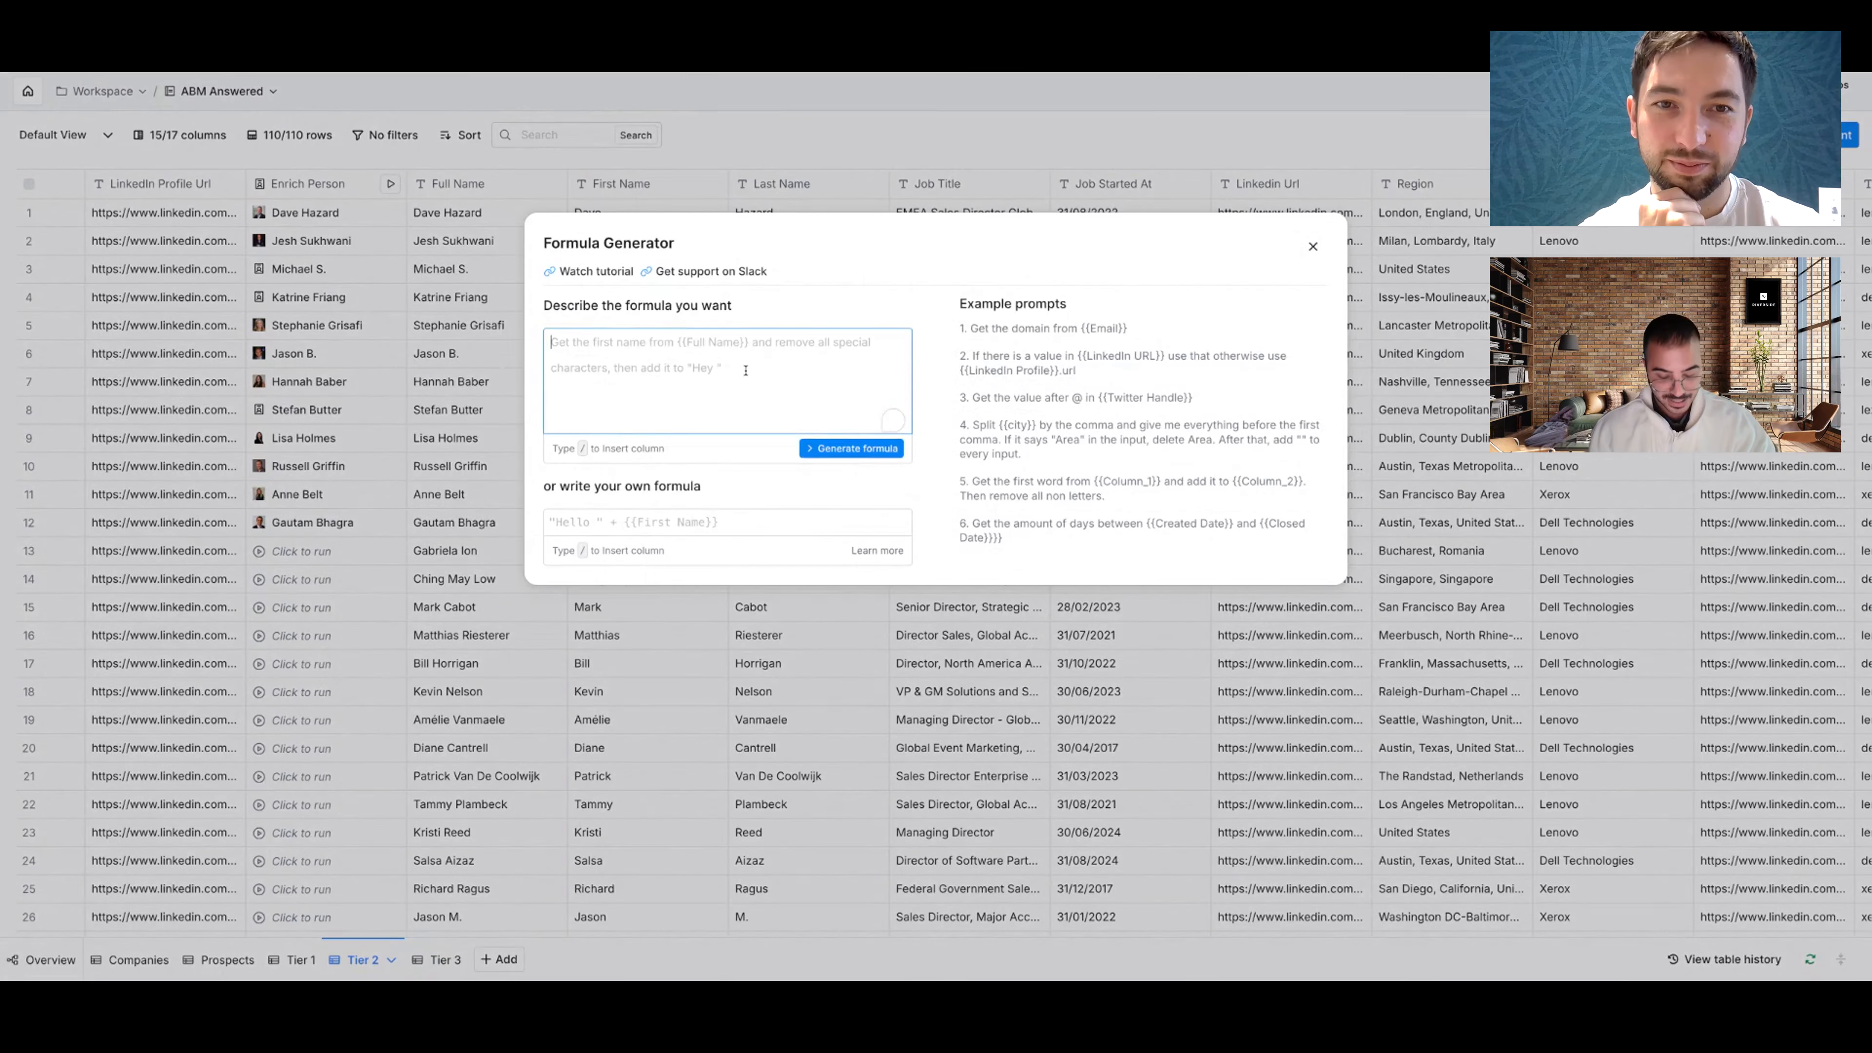
pyautogui.write('Aa')
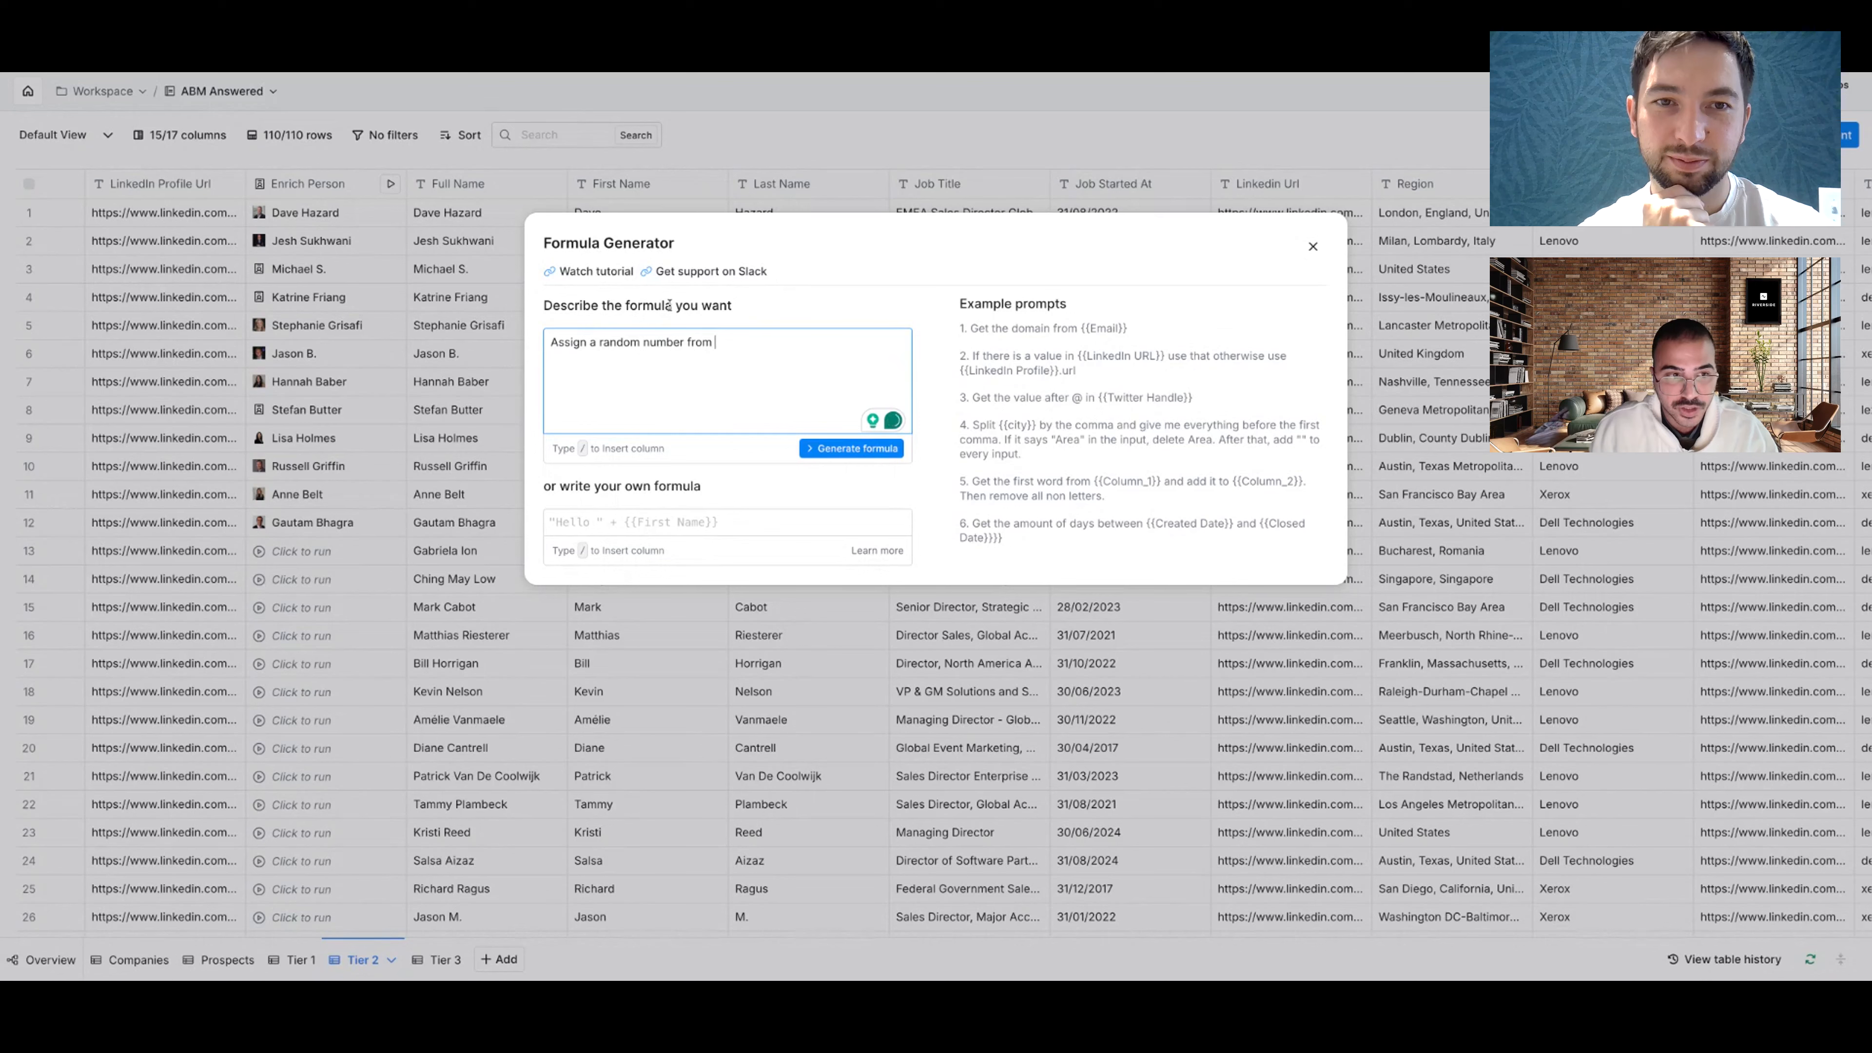
pyautogui.write(' 1')
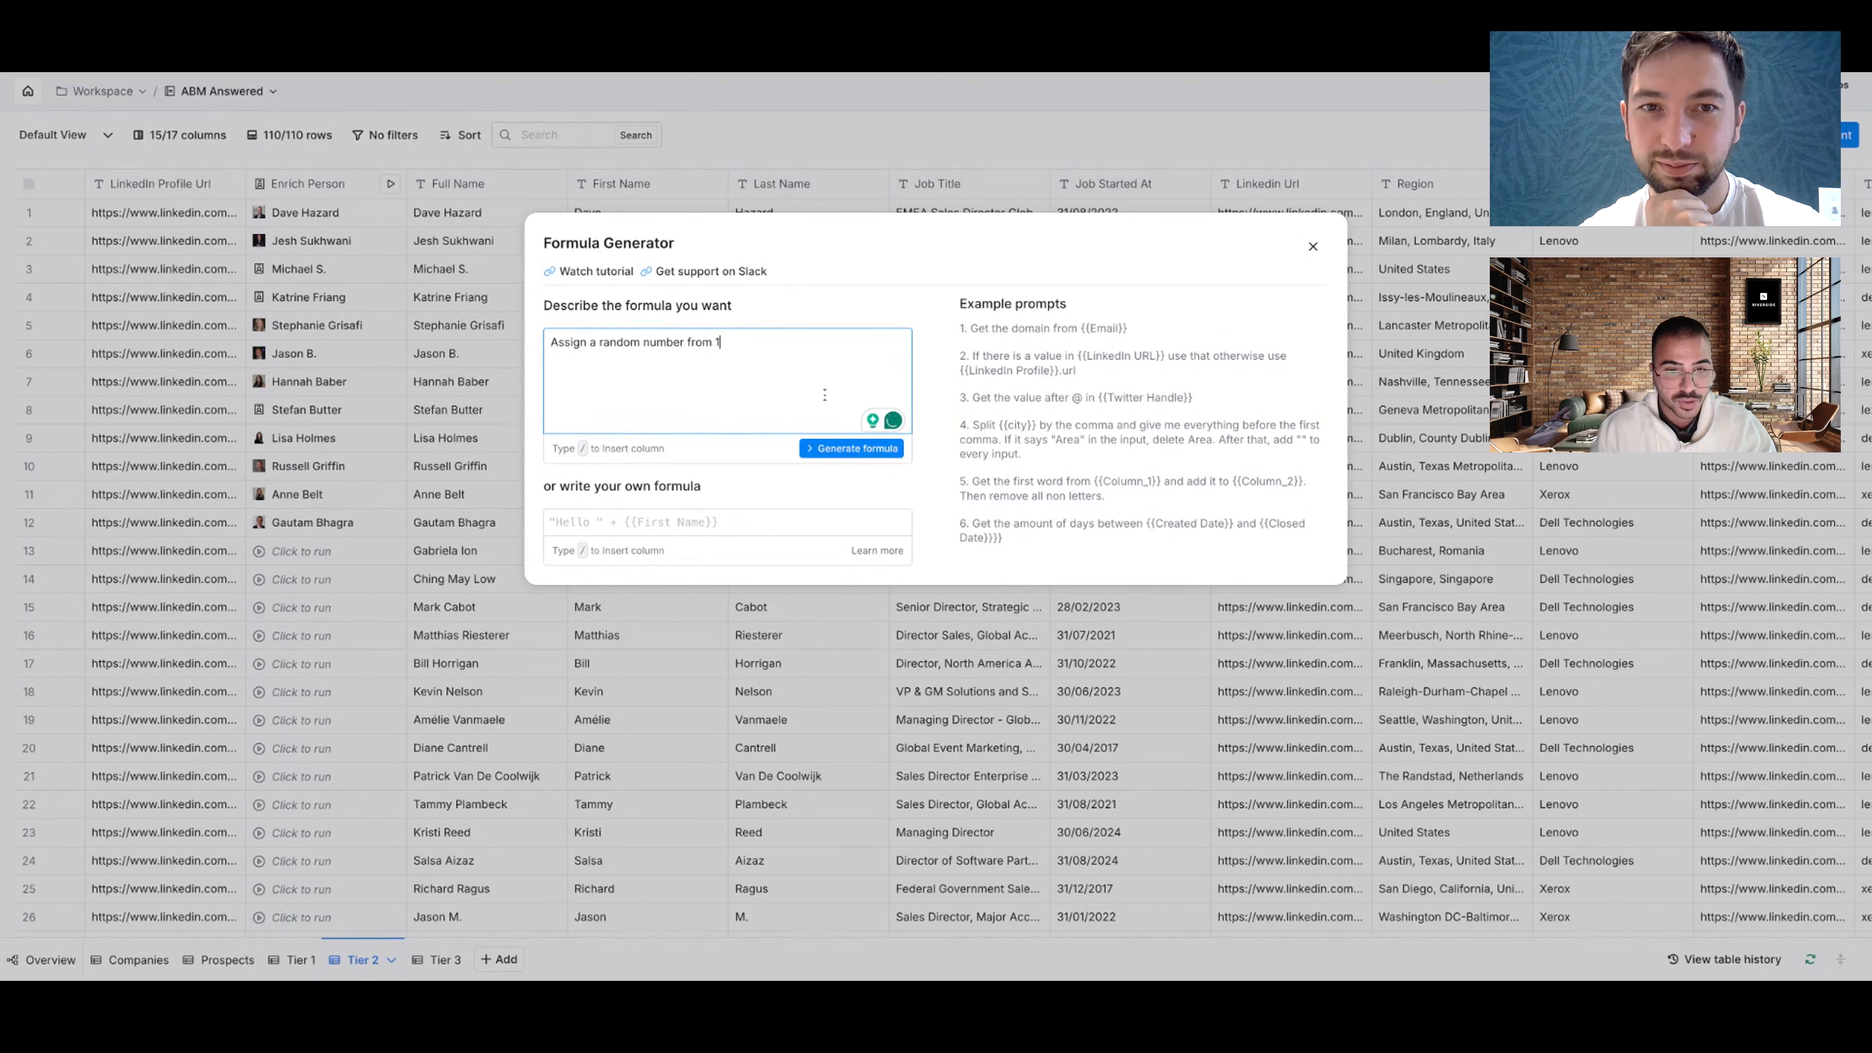
pyautogui.write(' t')
pyautogui.write('o 11 /link')
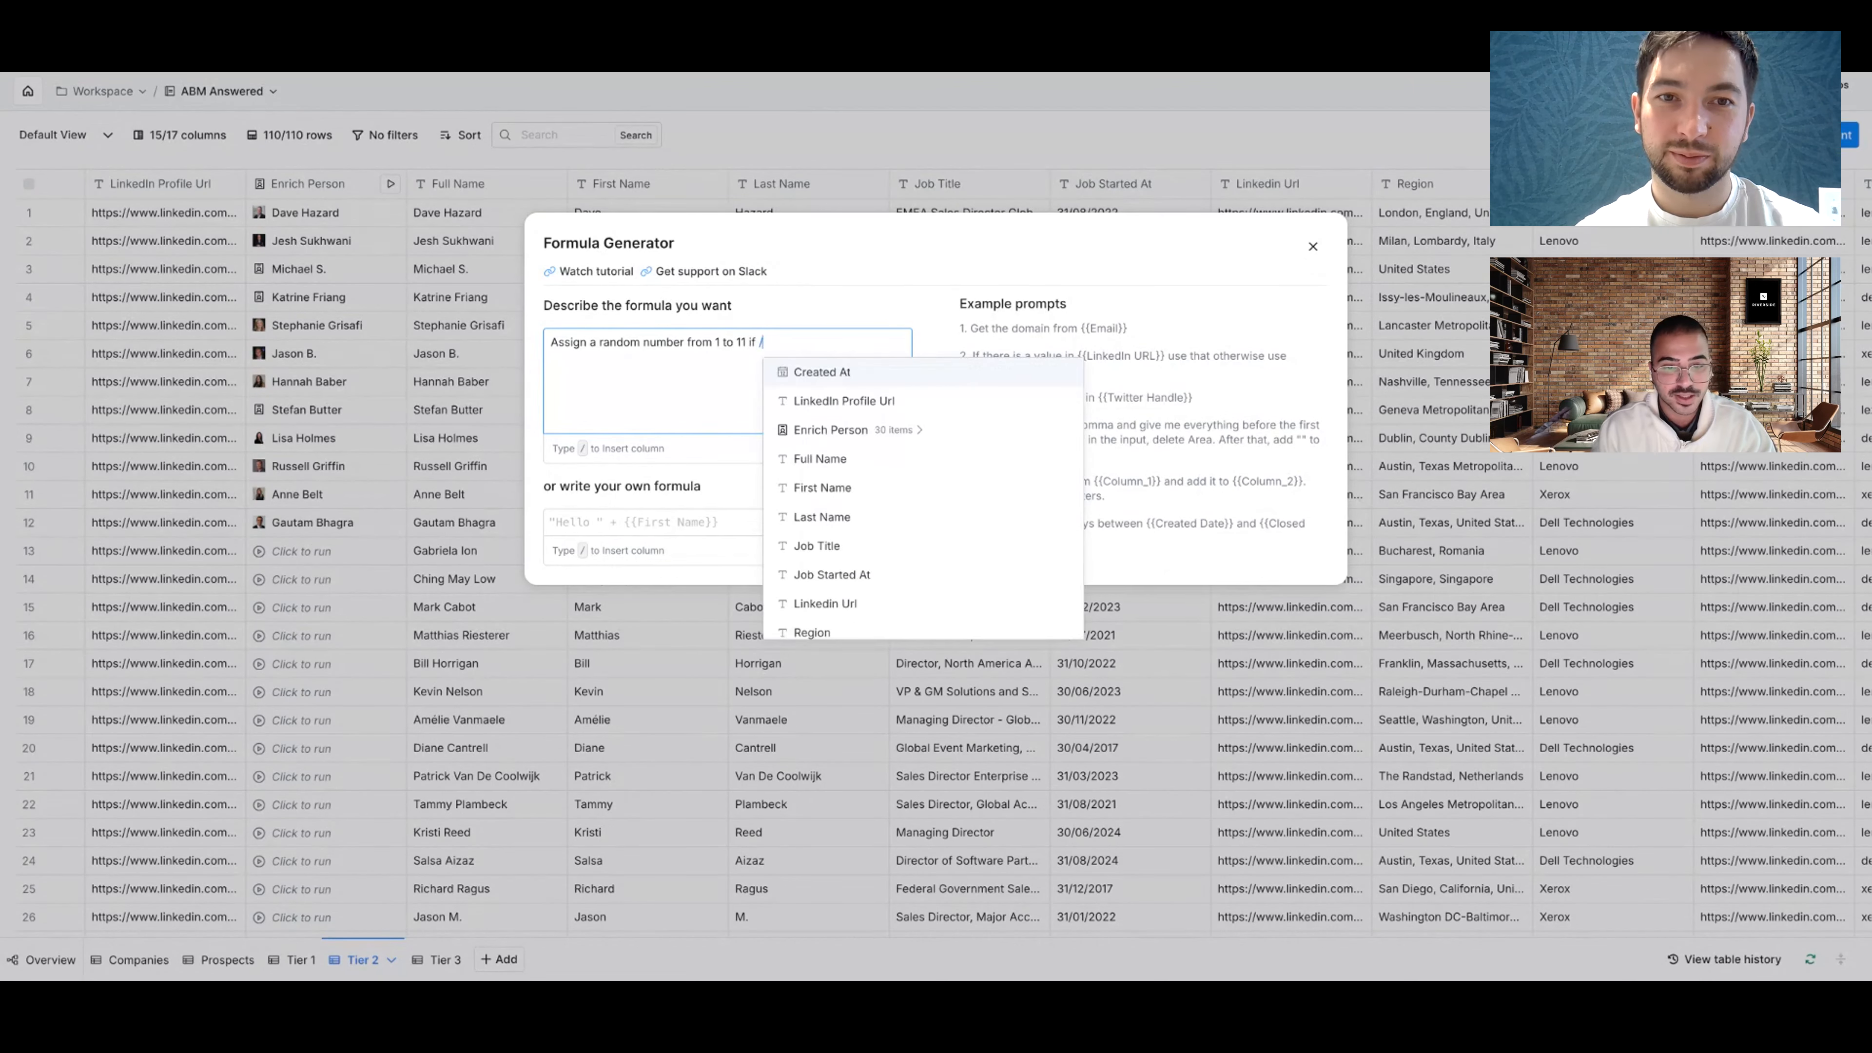
pyautogui.click(884, 372)
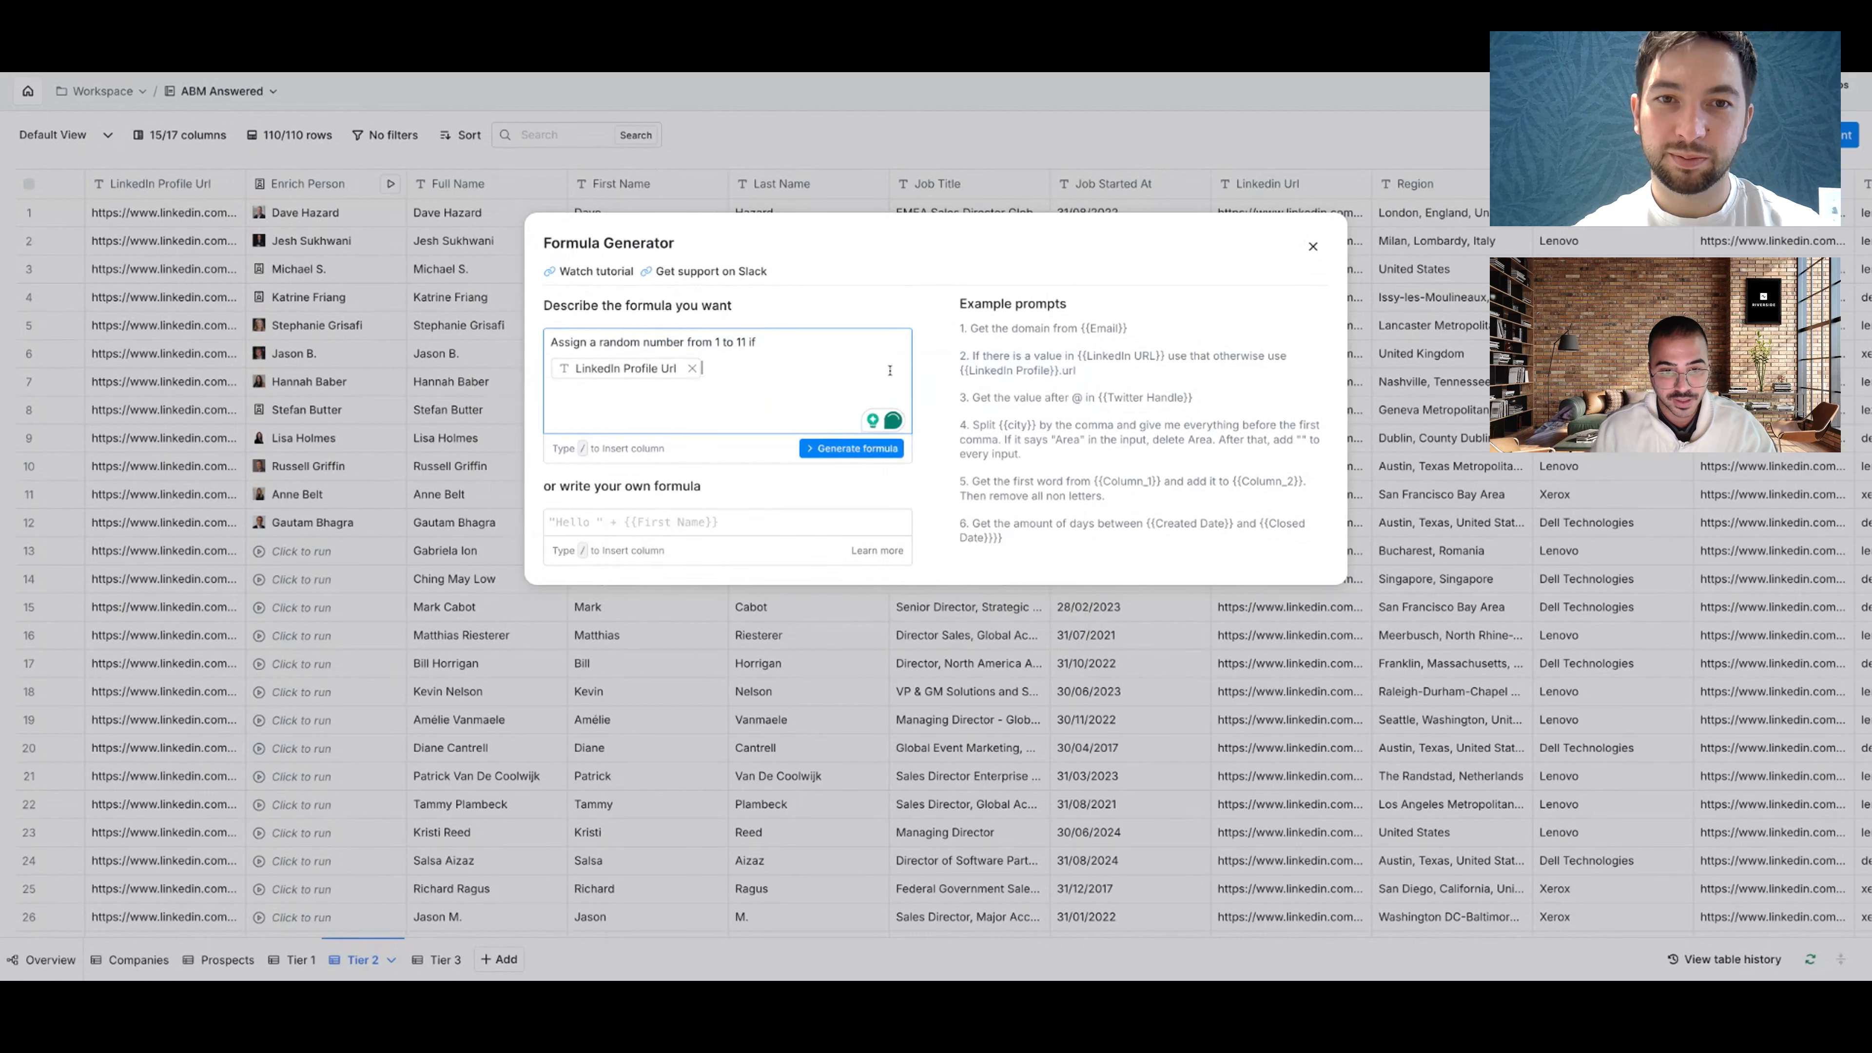
pyautogui.write('is not empty')
pyautogui.click(878, 453)
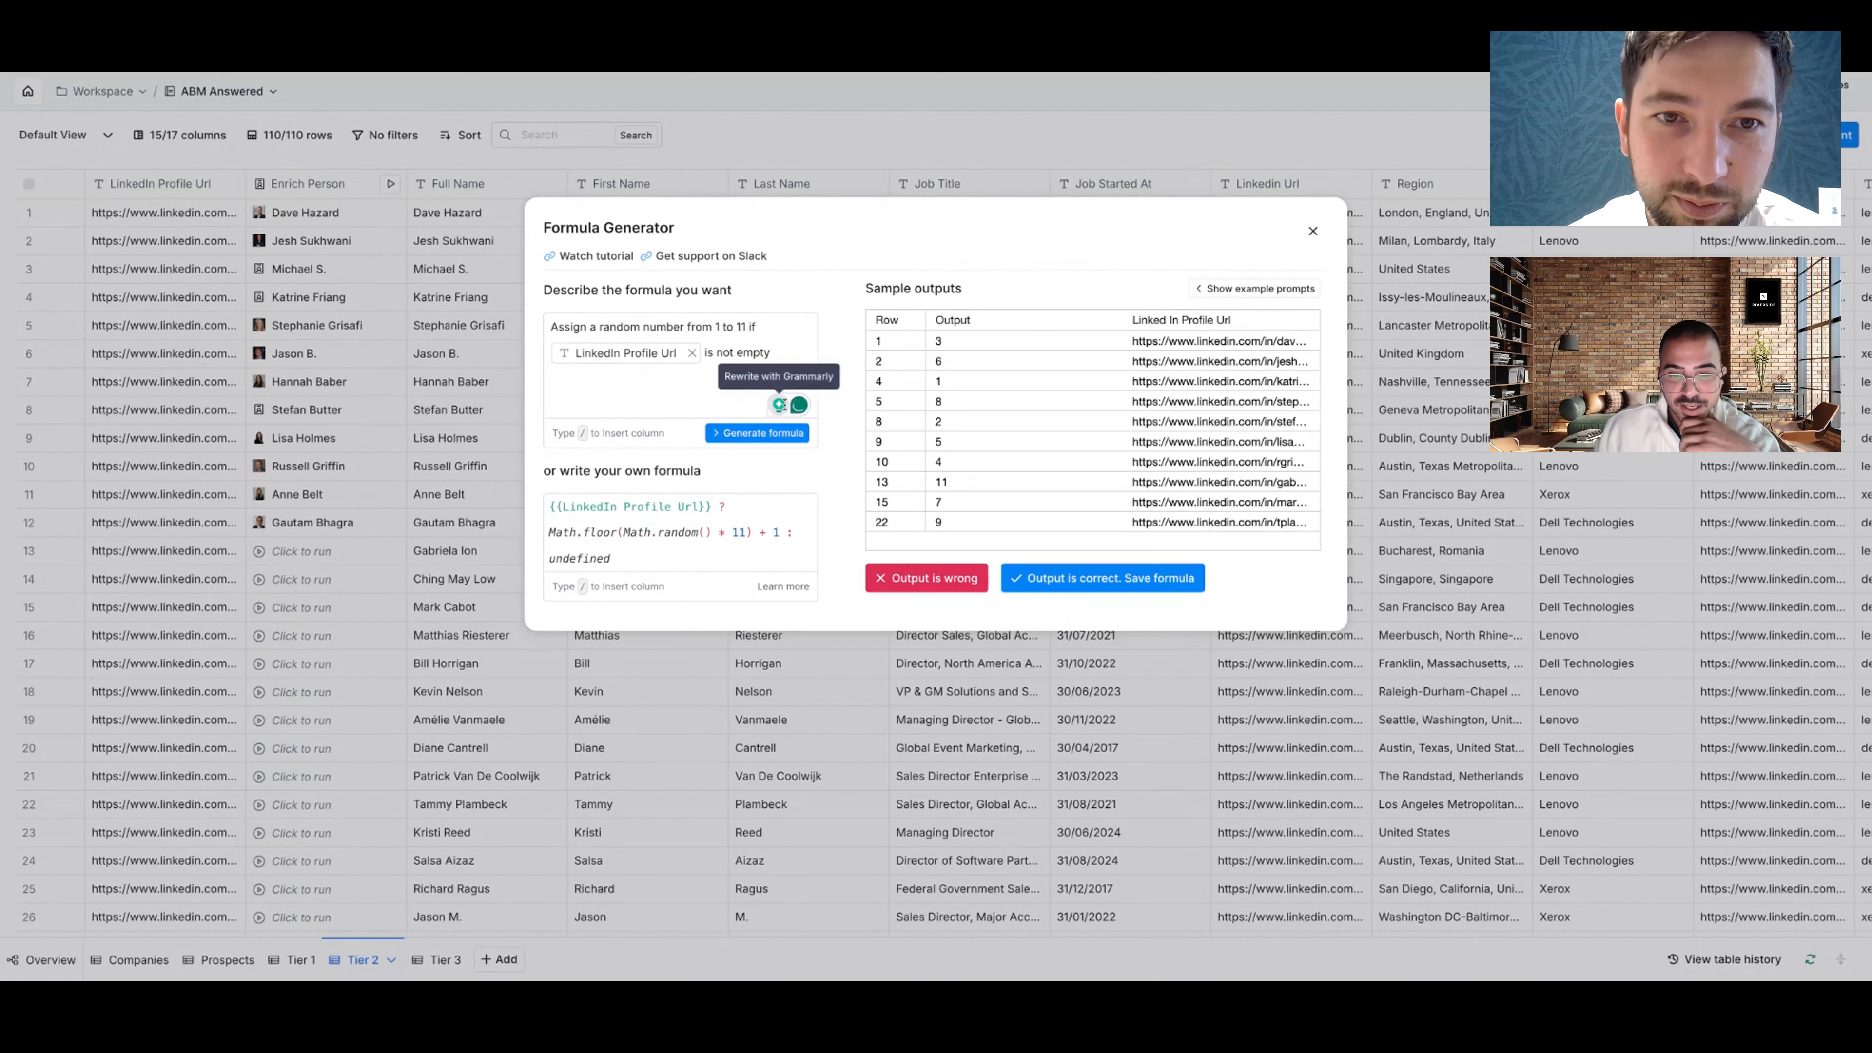
pyautogui.click(1103, 579)
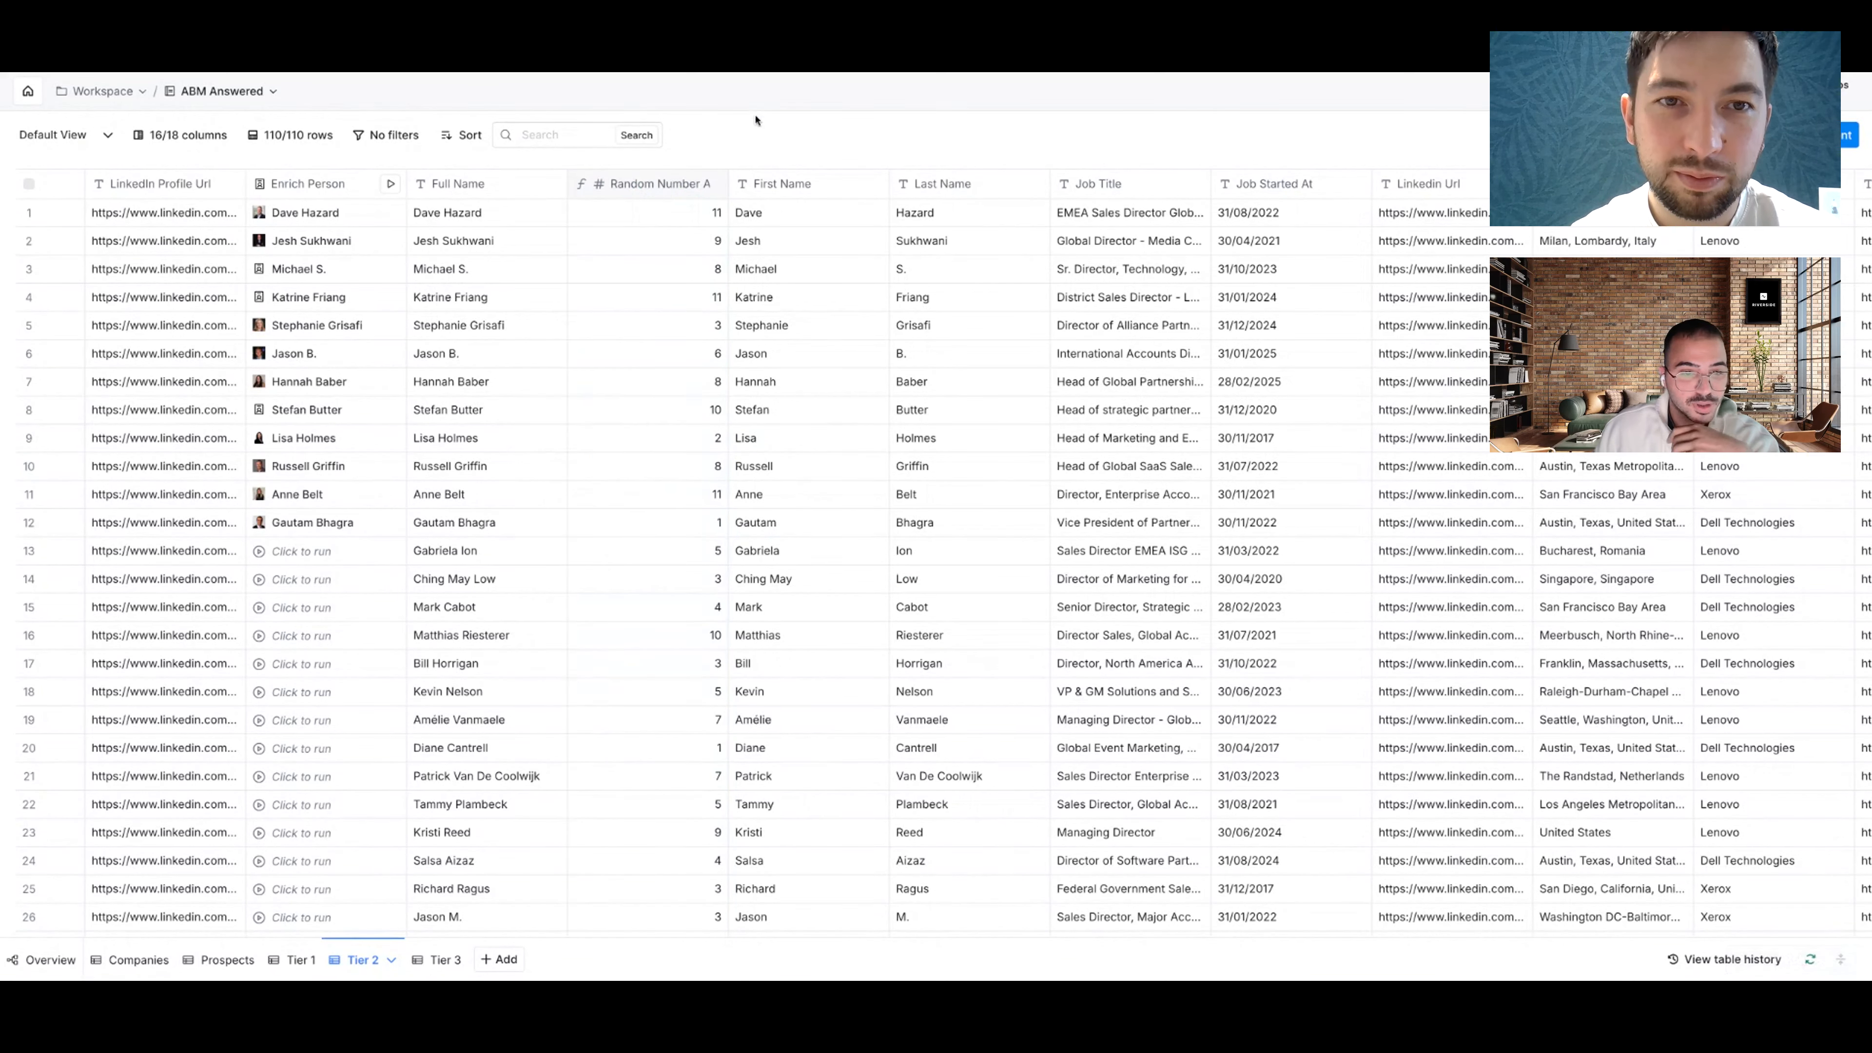
# Step: Filter Random Number to equal 1 and select the 14 filtered rows' Enrich Person cells
pyautogui.click(699, 189)
pyautogui.click(653, 560)
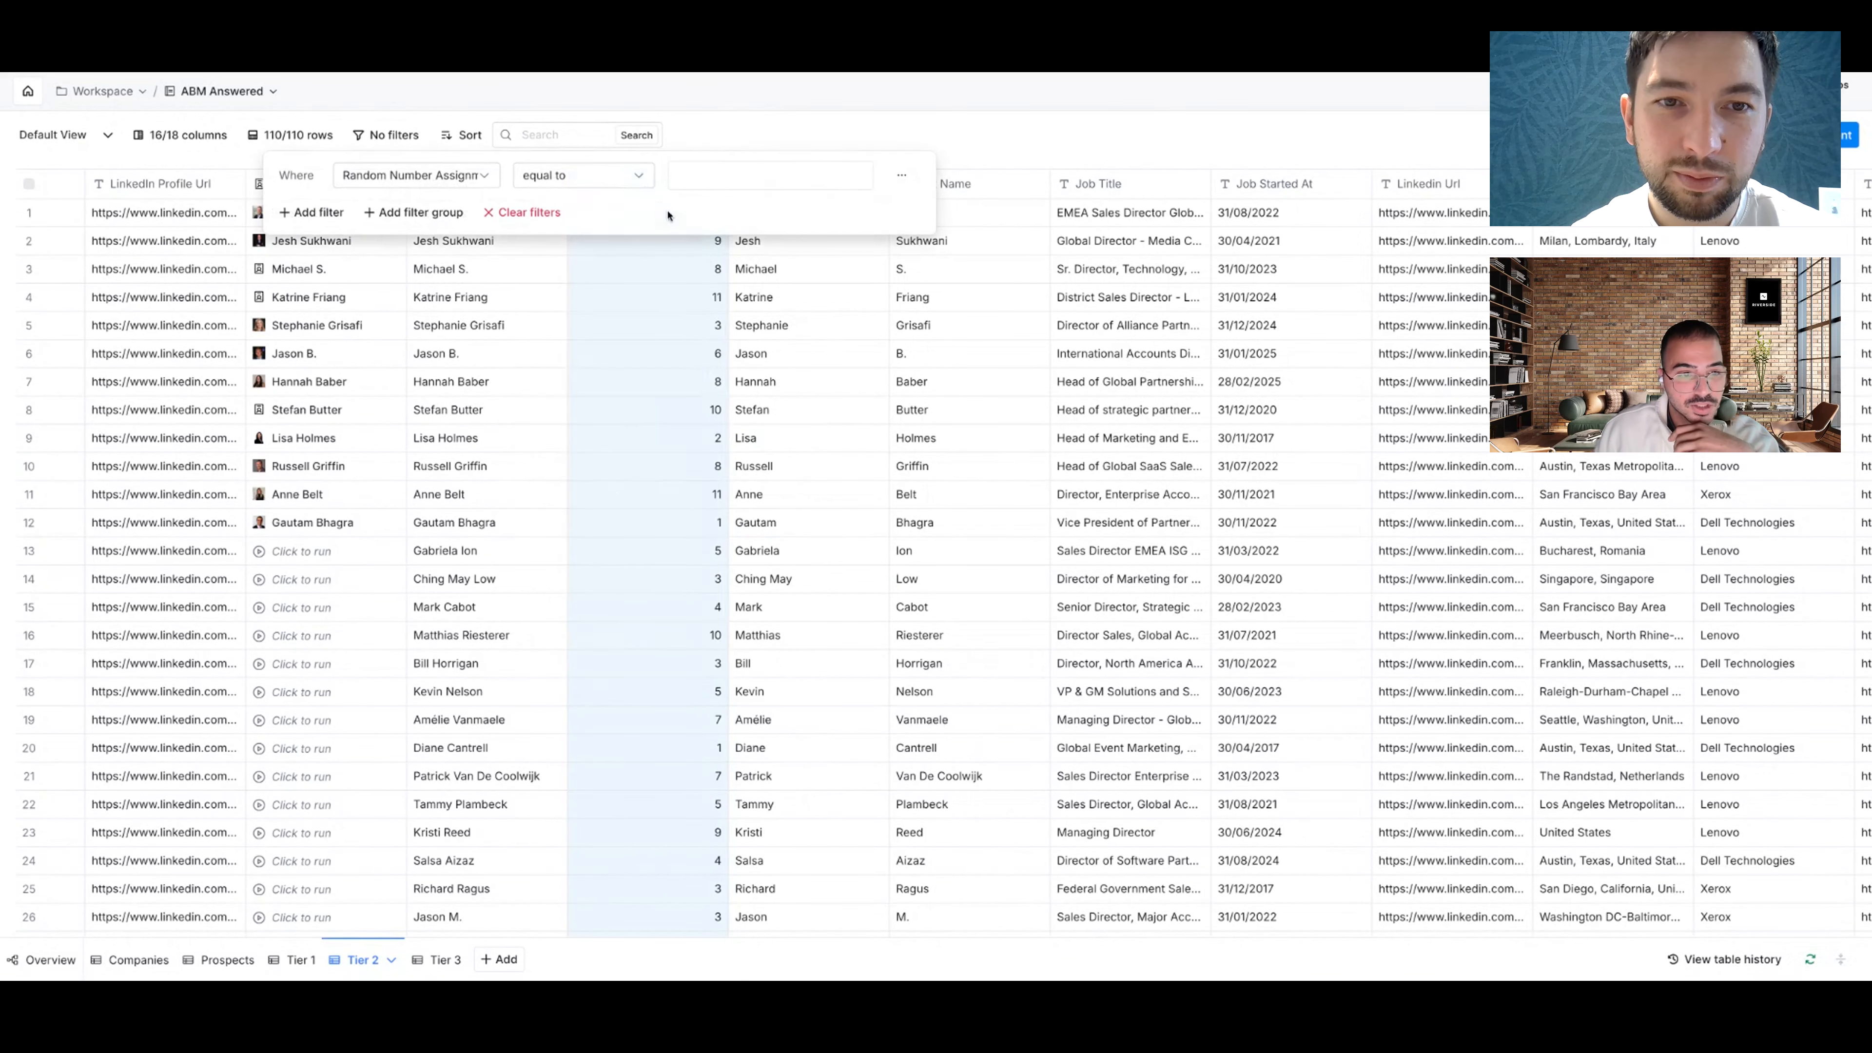
pyautogui.click(642, 181)
pyautogui.click(835, 169)
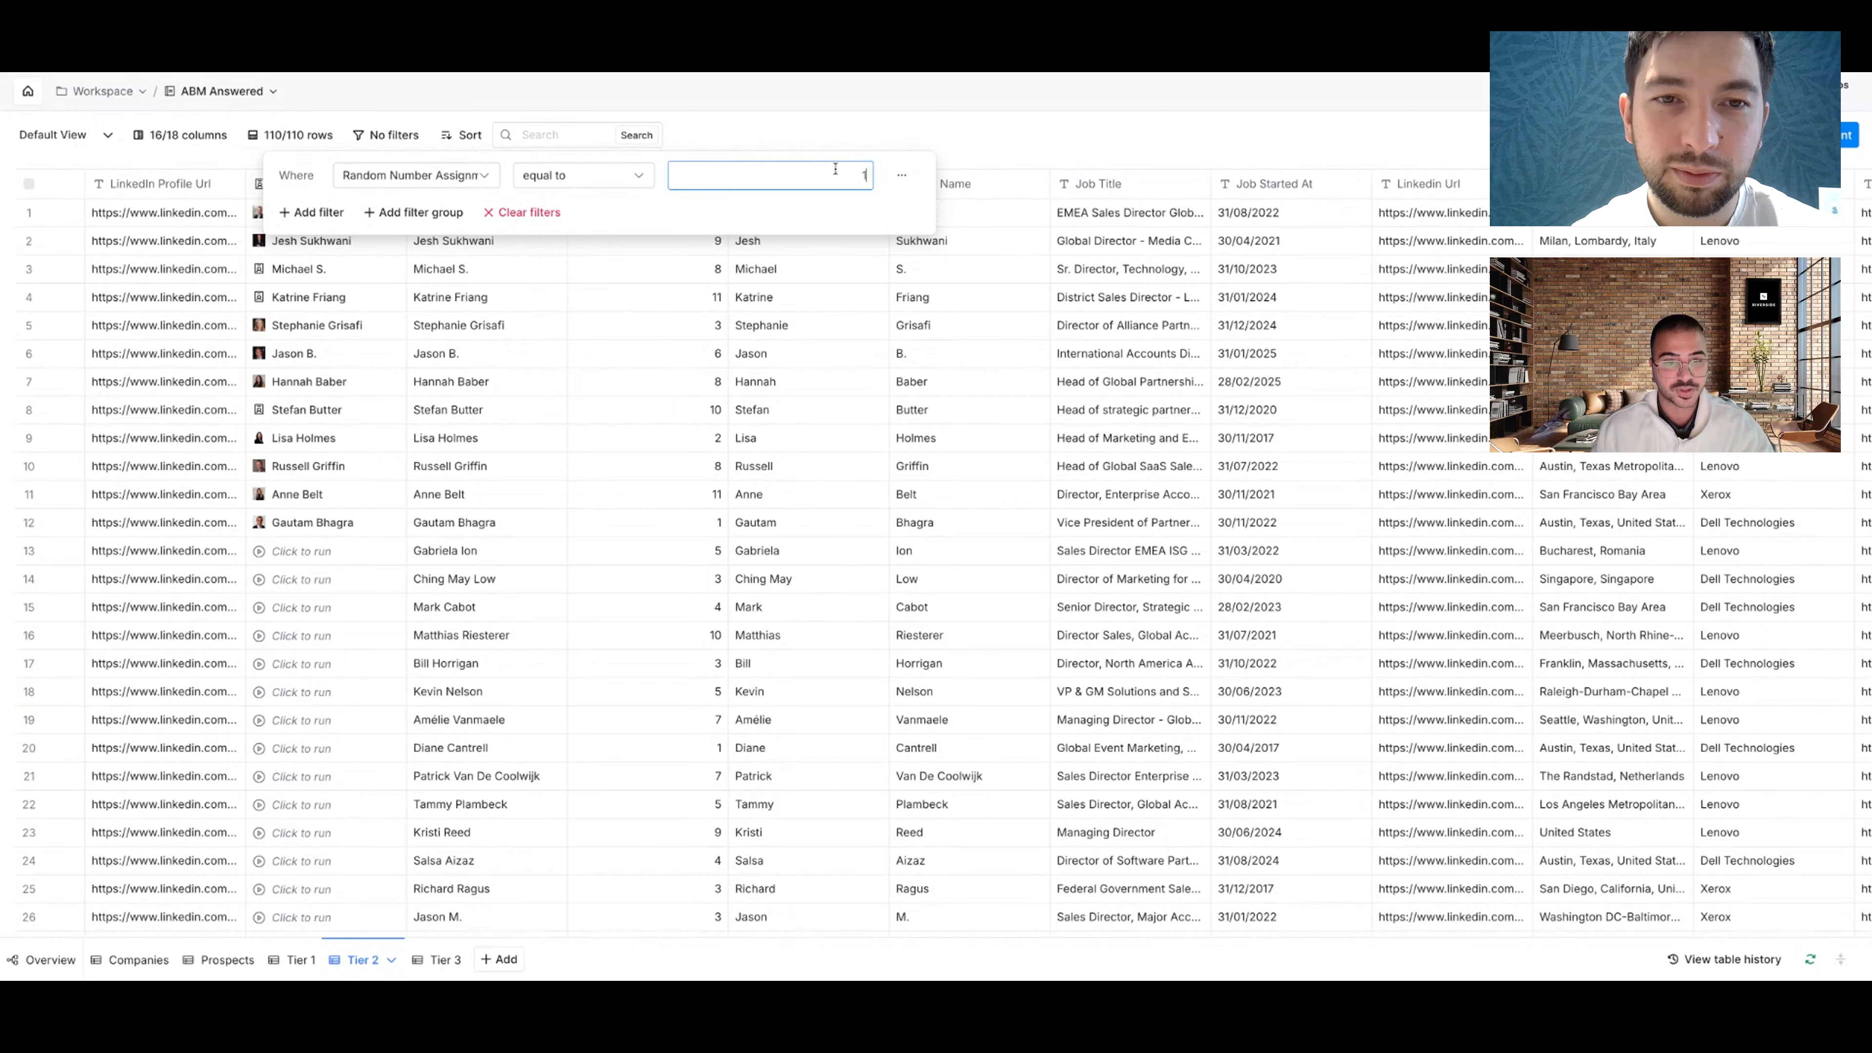
pyautogui.press('Return')
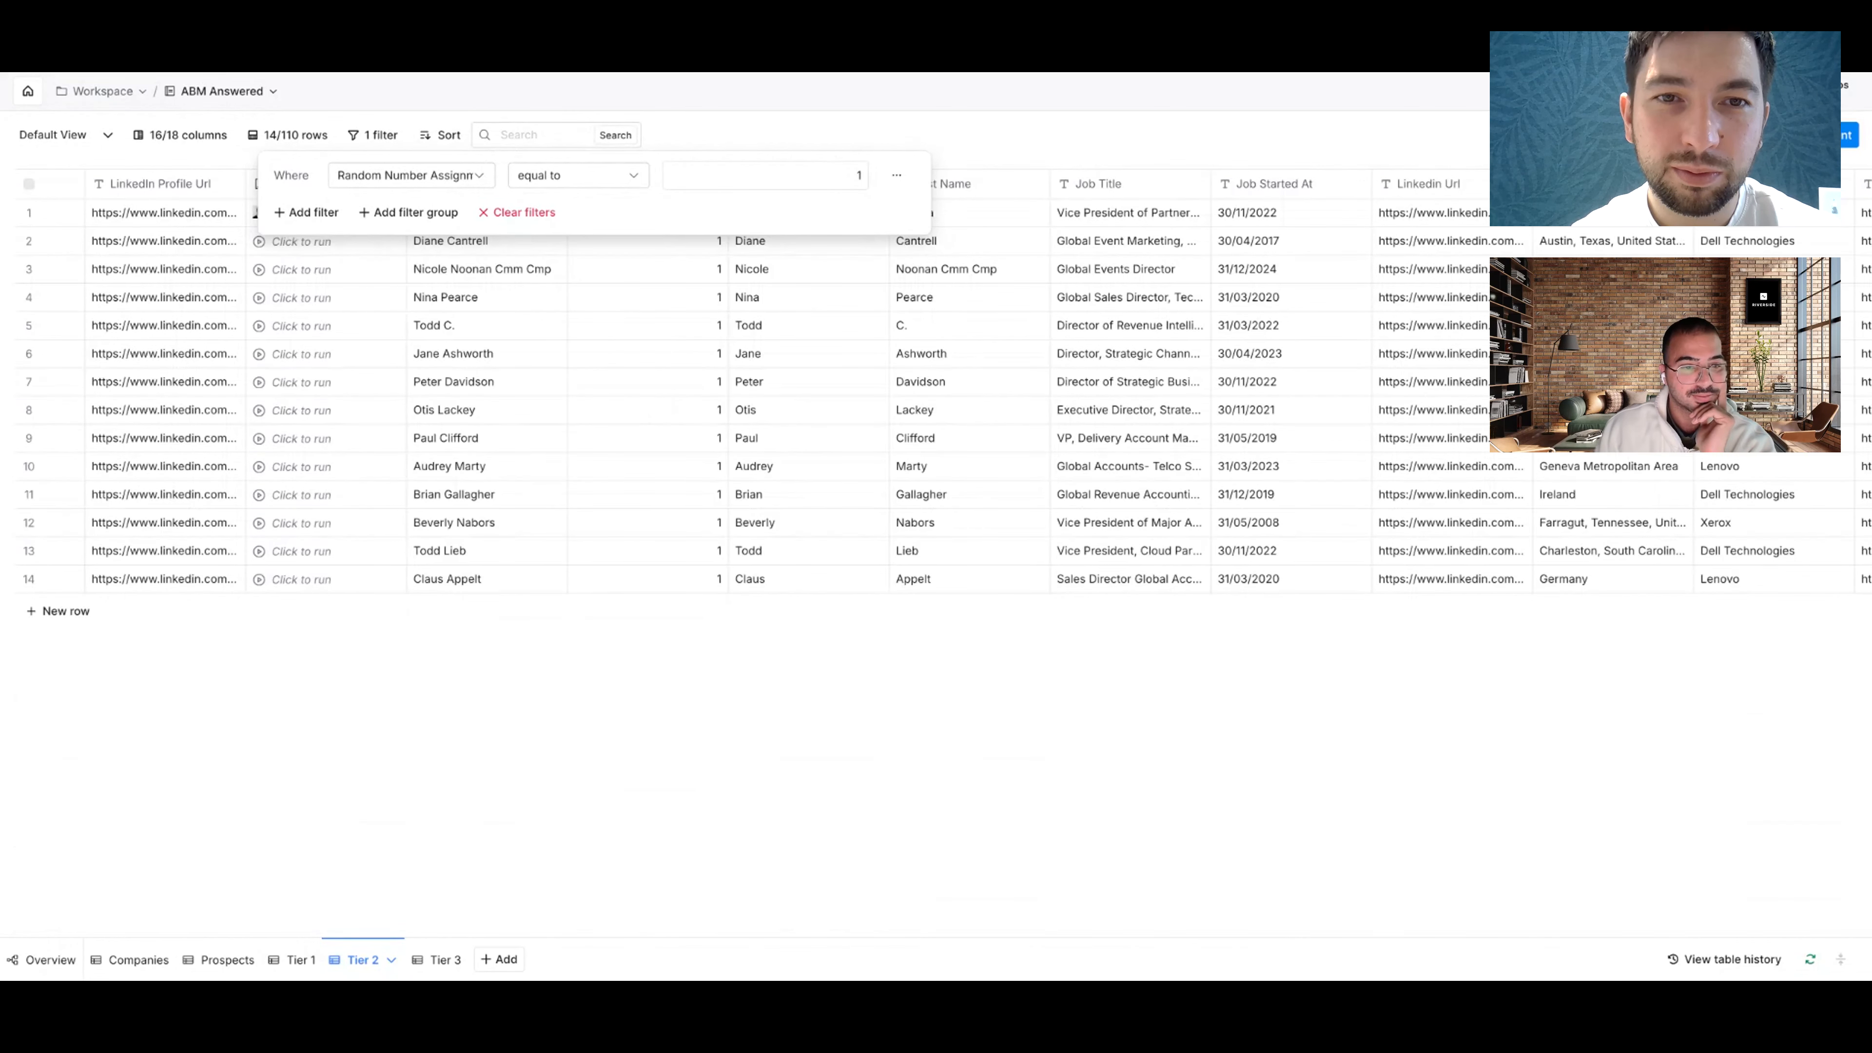
pyautogui.click(841, 121)
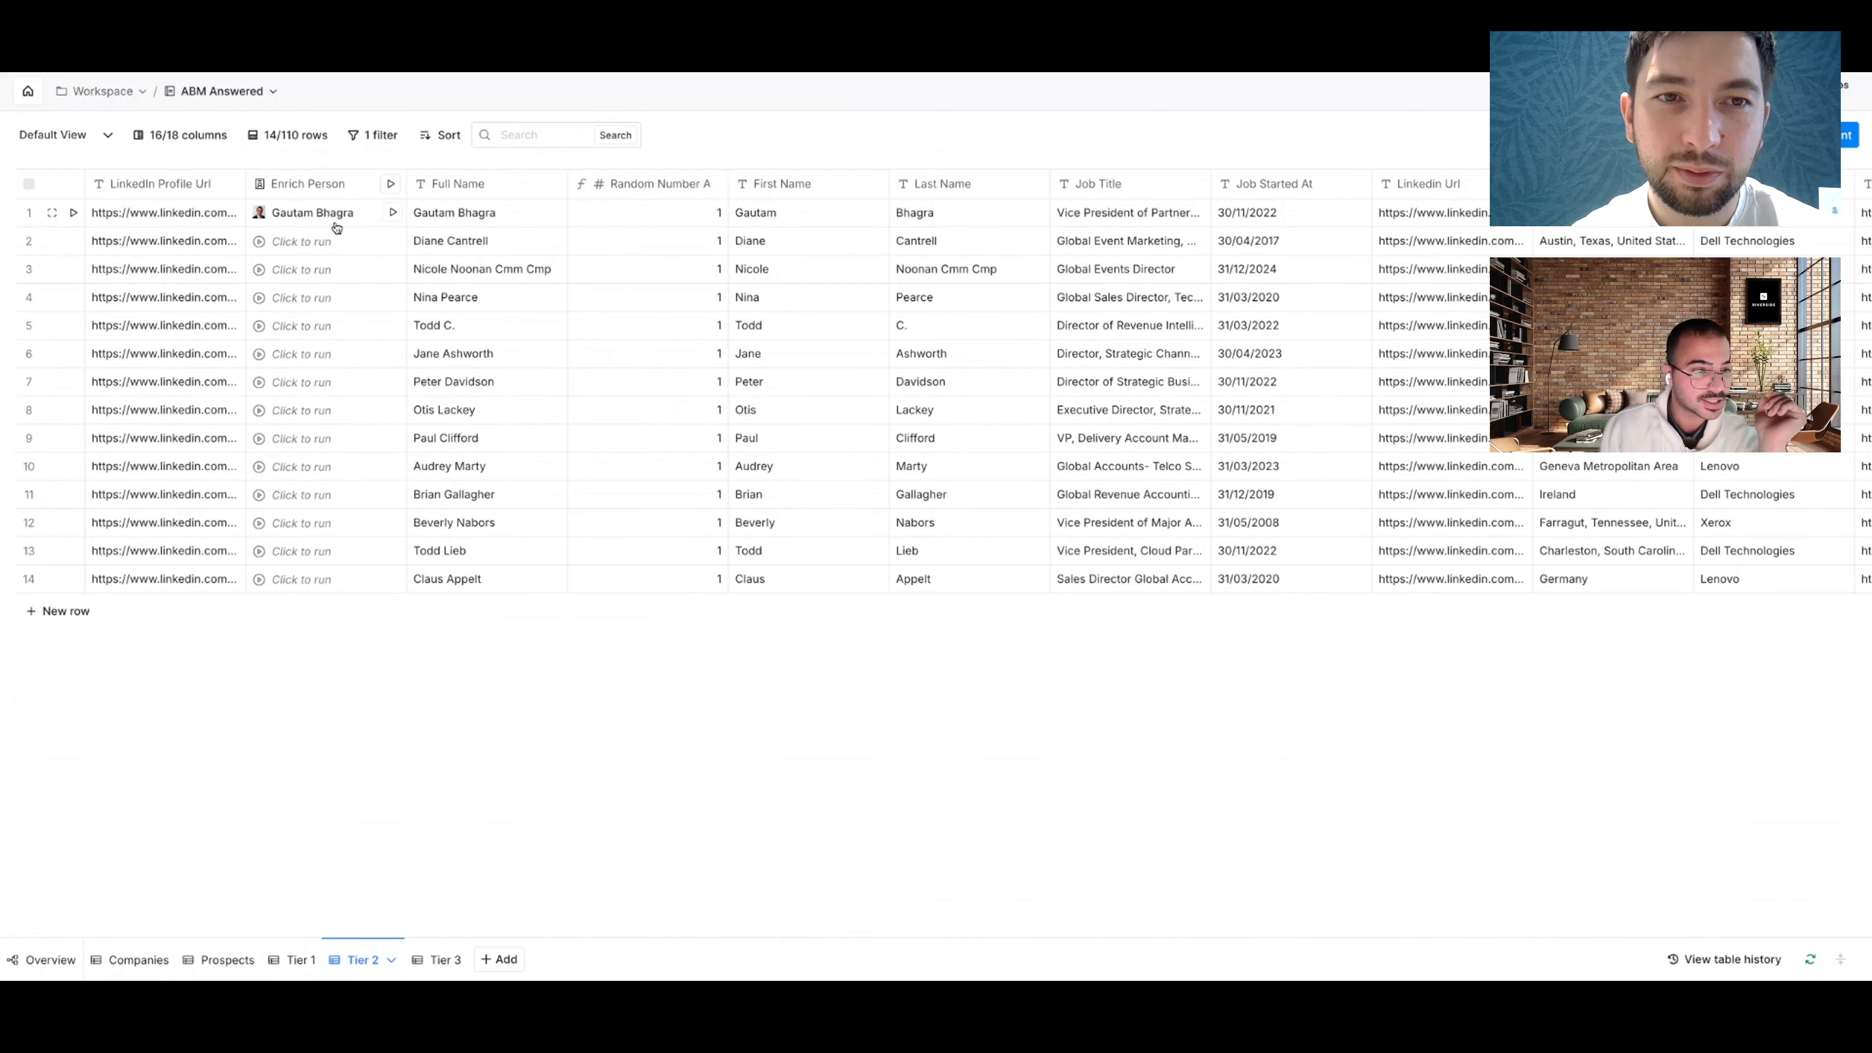
pyautogui.moveTo(336, 222); pyautogui.dragTo(353, 588)
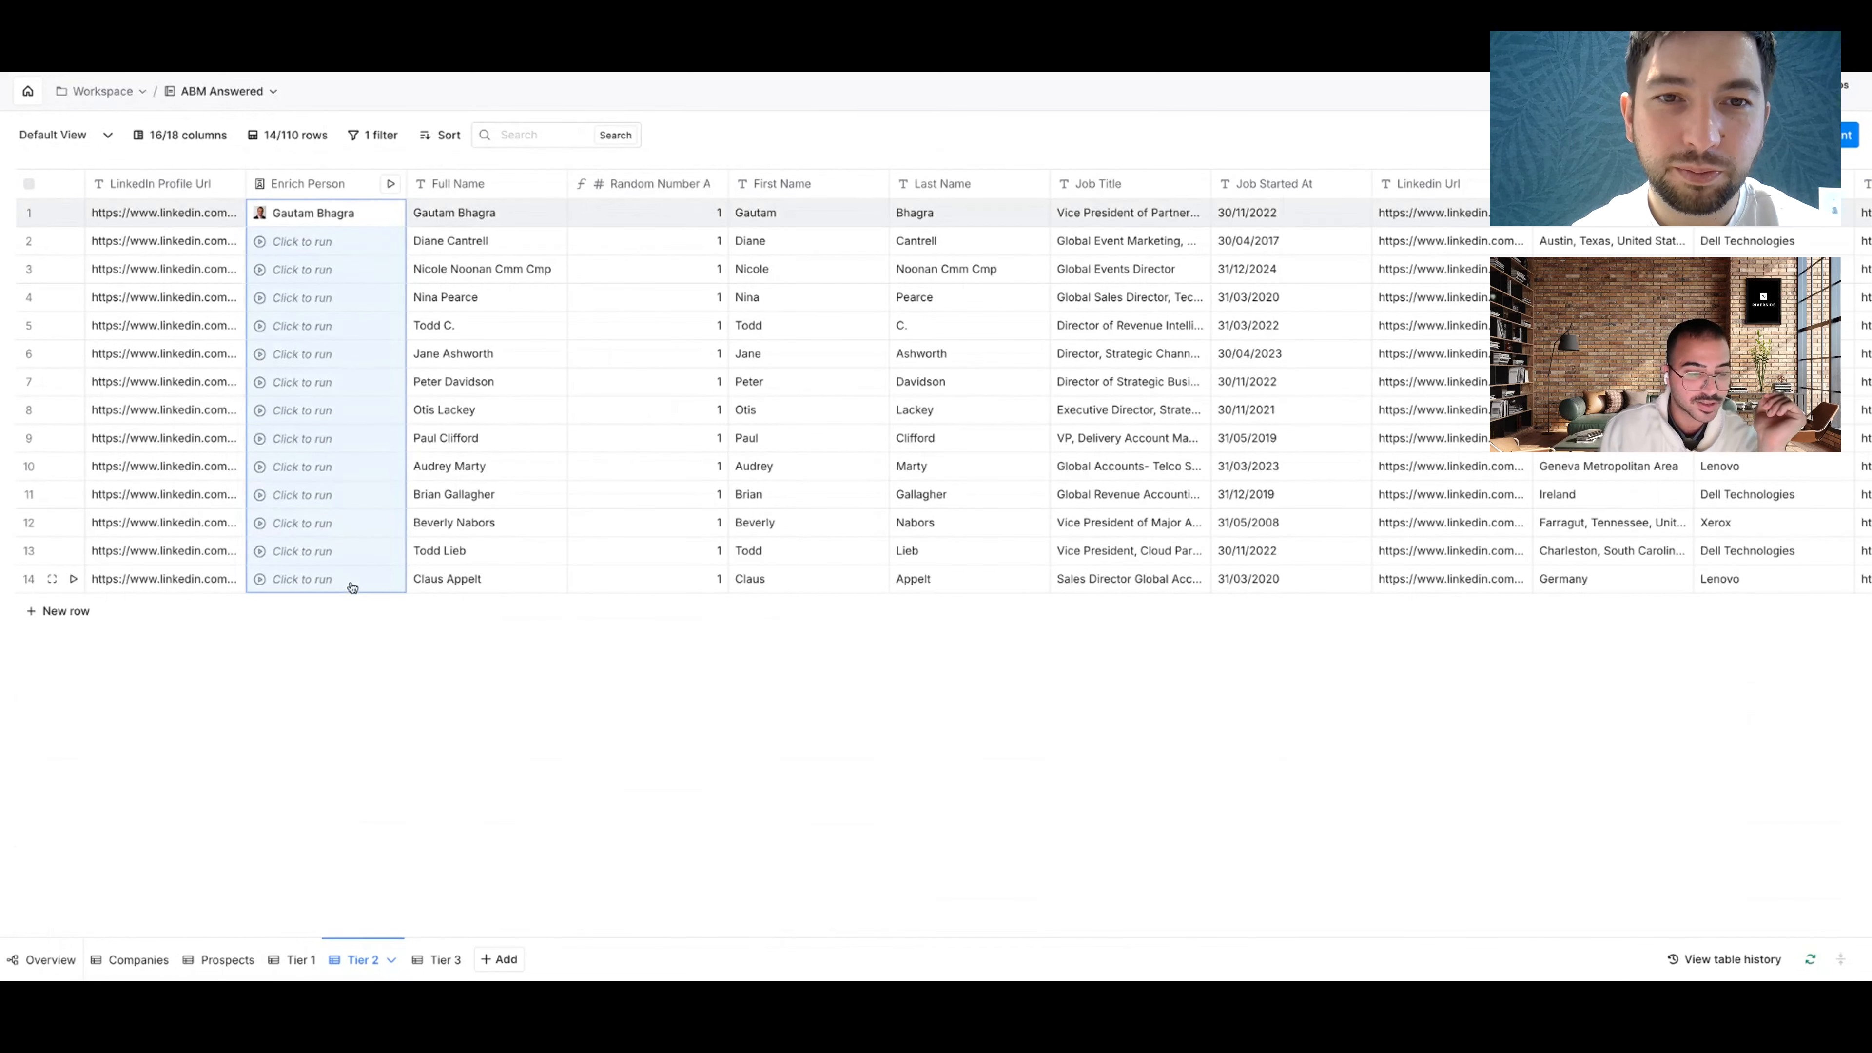